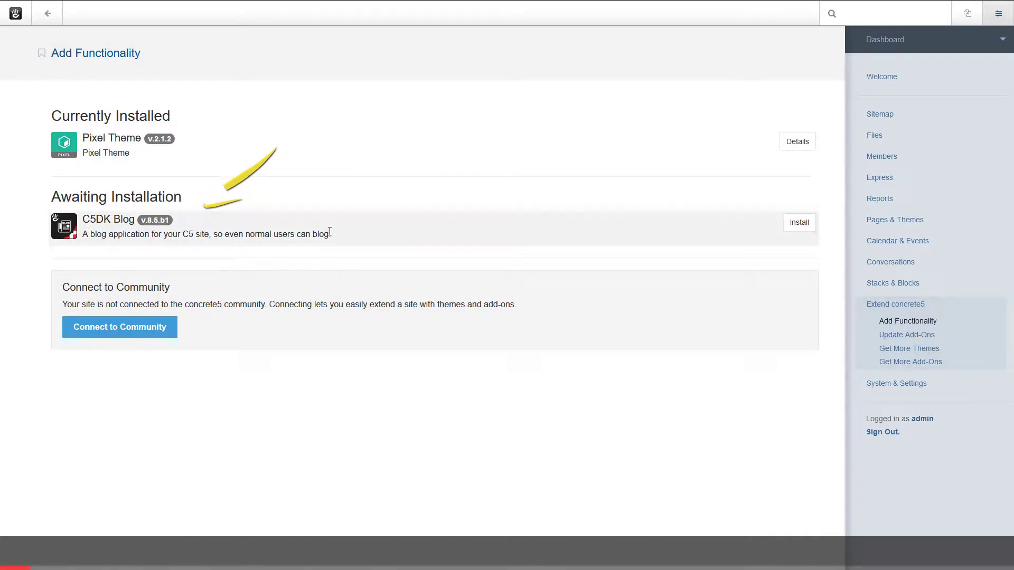
Install the C5DK Blog package and open its default blog settings.
click(799, 223)
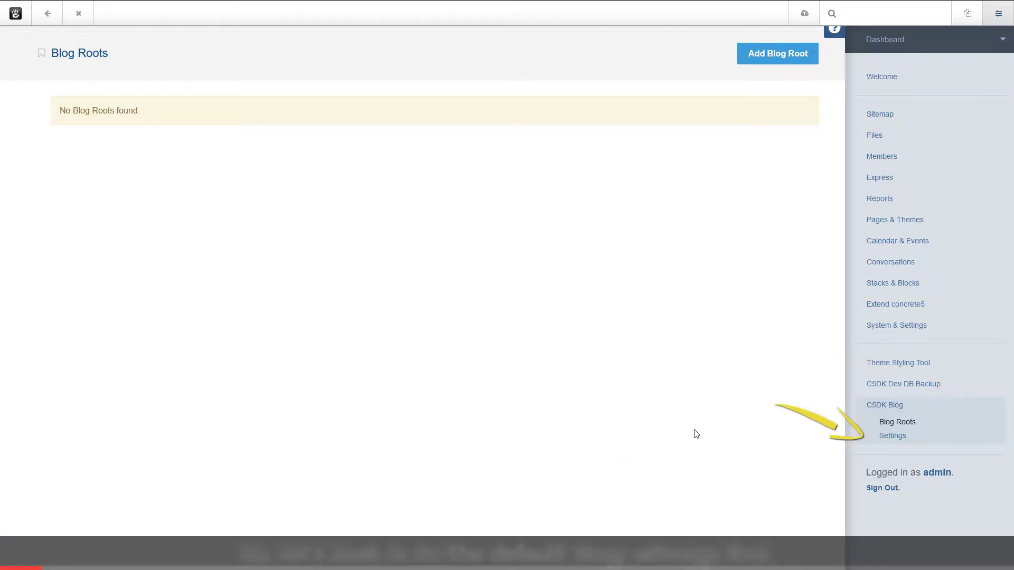
click(891, 437)
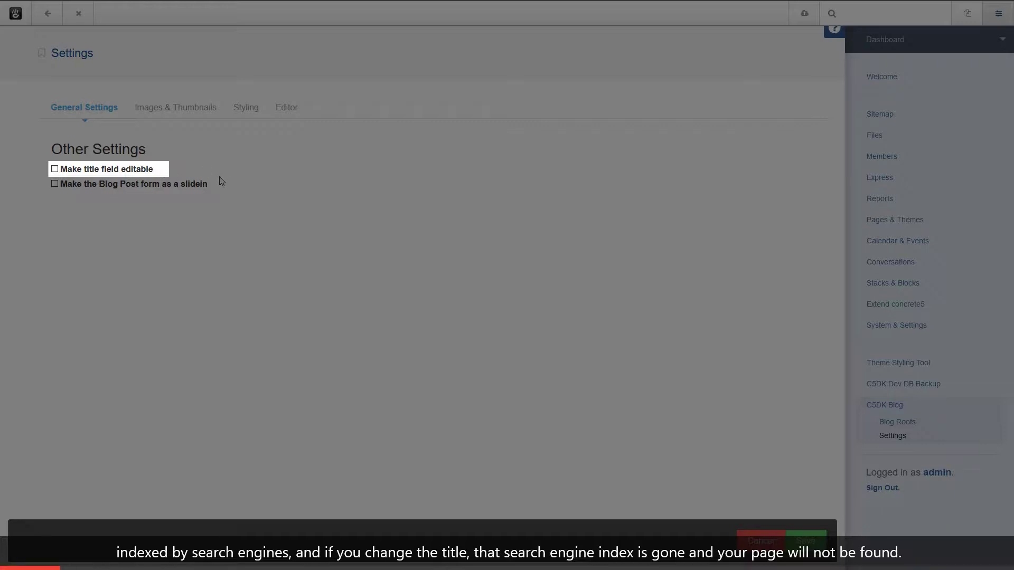
Try the option that makes the blog title field editable, leaving it disabled.
click(55, 169)
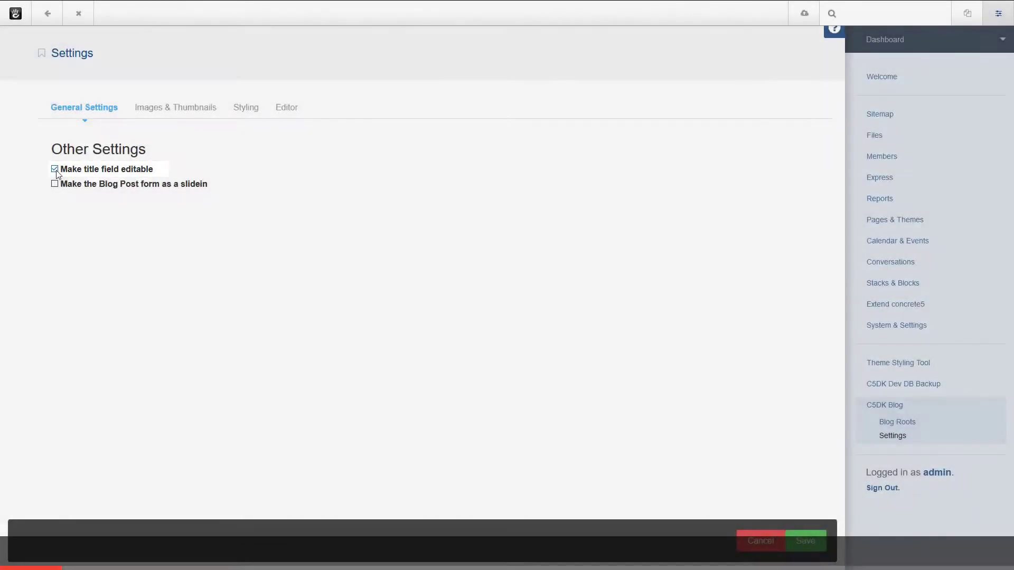
click(54, 169)
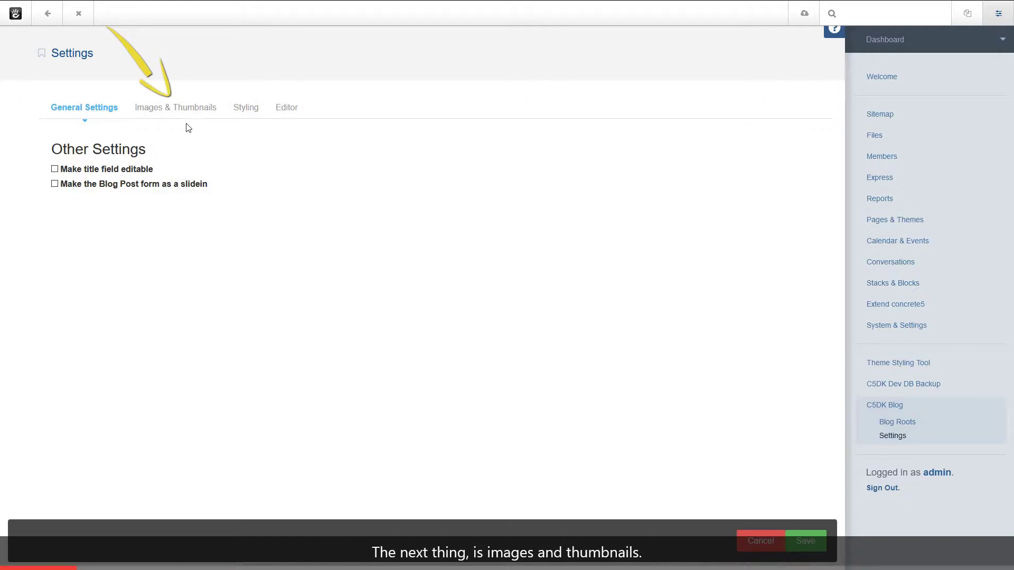
Set the blog thumbnail save size to 370 pixels wide and 270 pixels high, and save the settings.
click(185, 108)
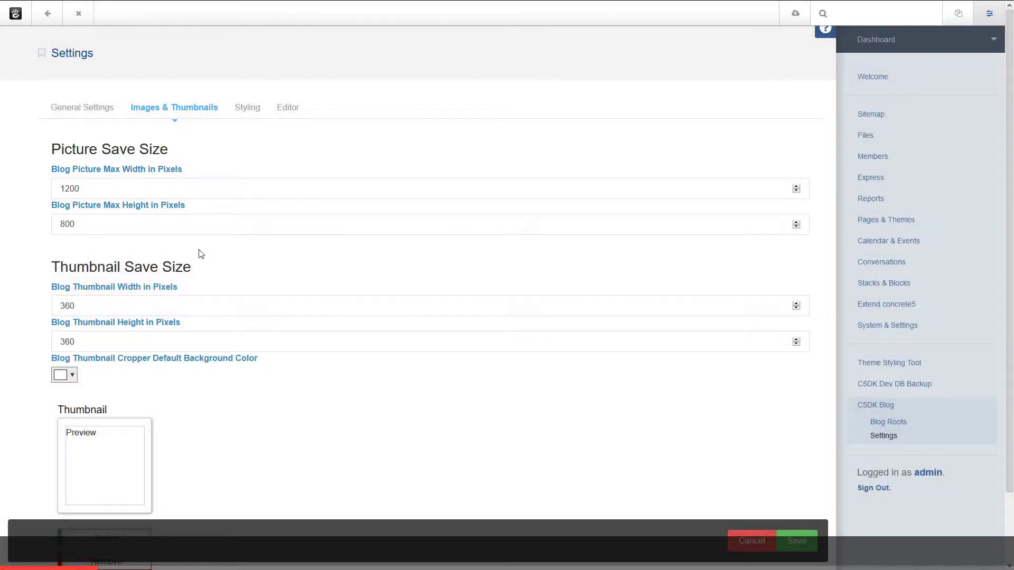
scroll(256, 267, down, 2)
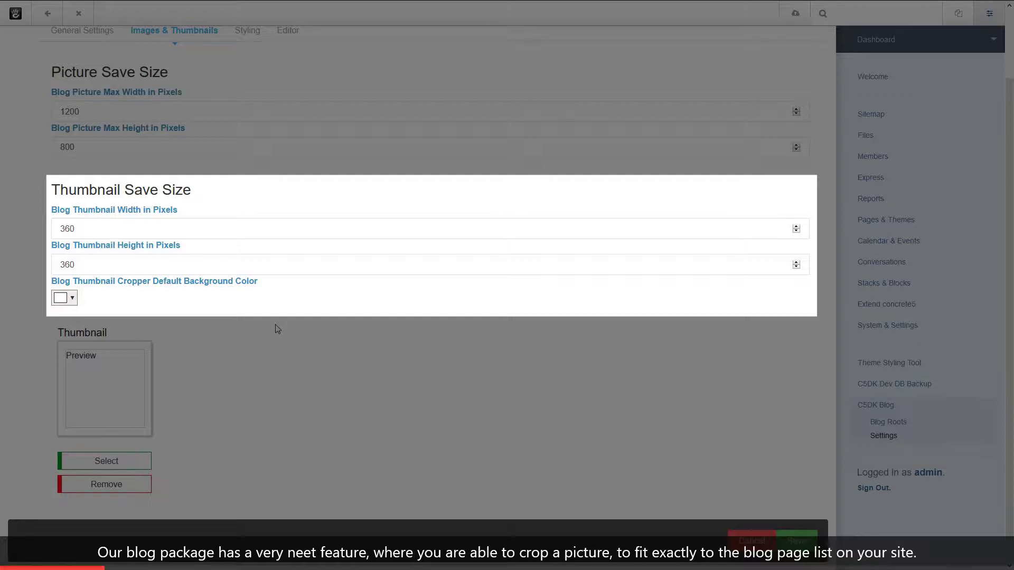
click(101, 226)
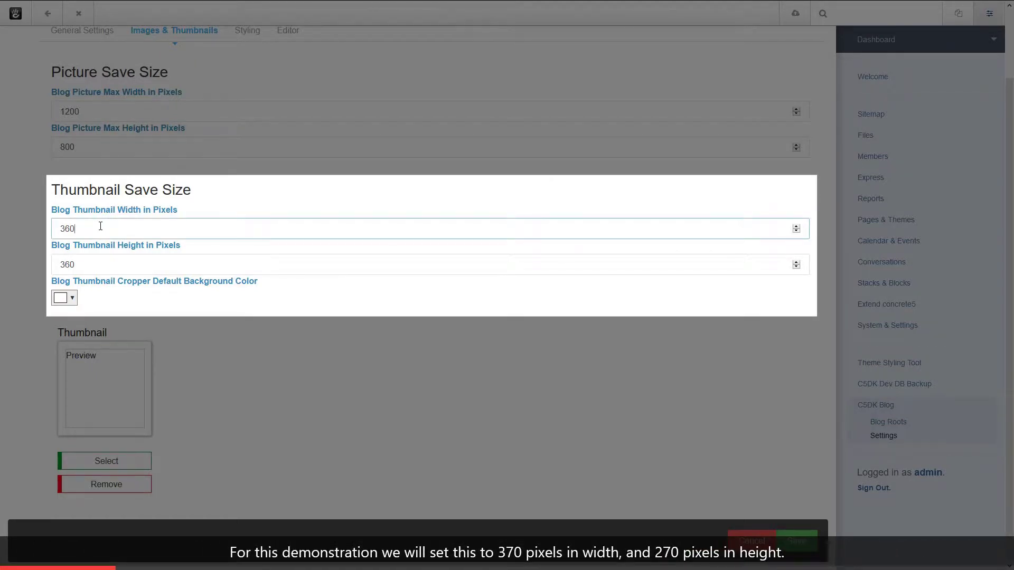
drag(100, 225, 42, 232)
text(370)
drag(103, 257, 30, 259)
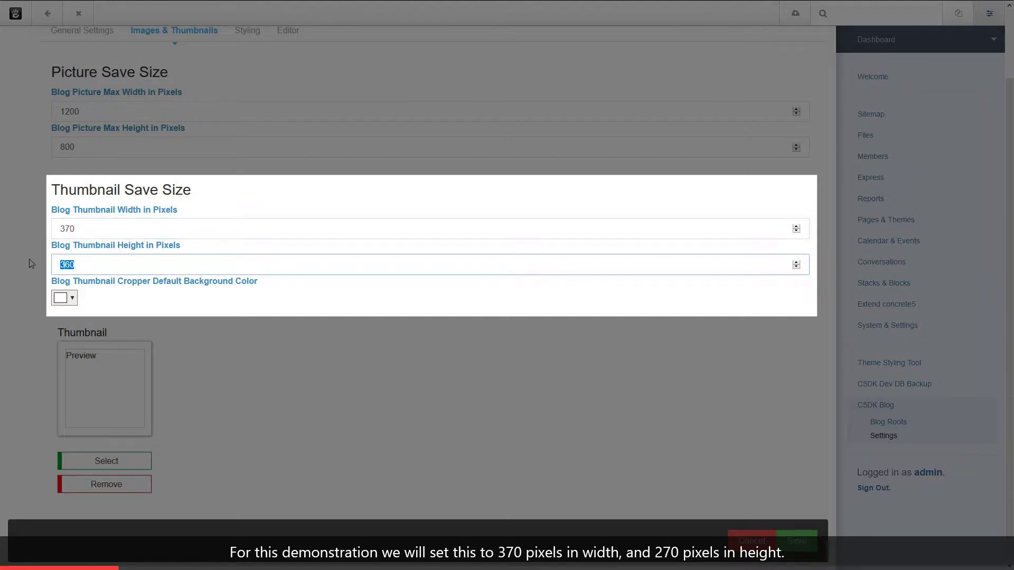
text(270)
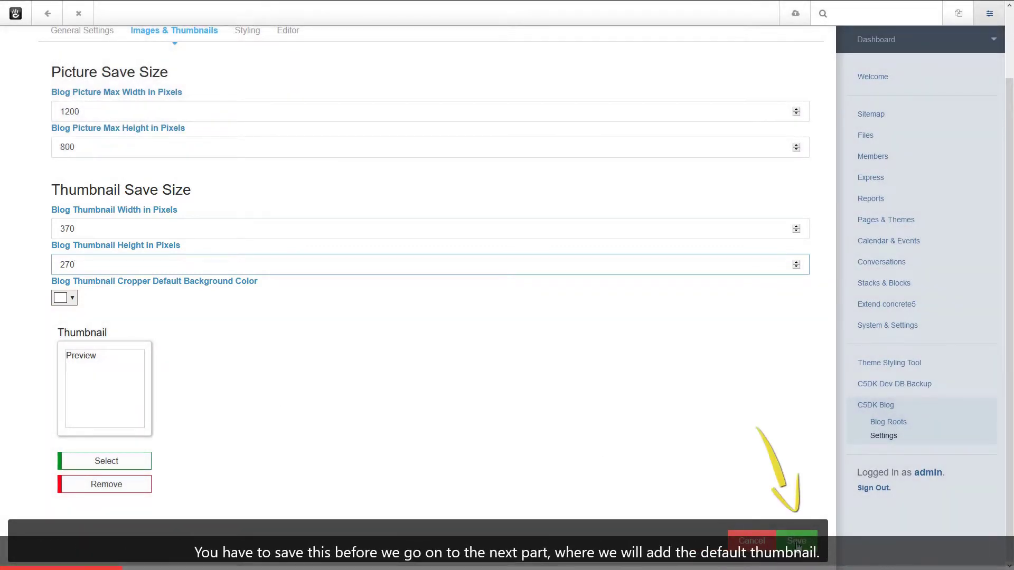
click(796, 545)
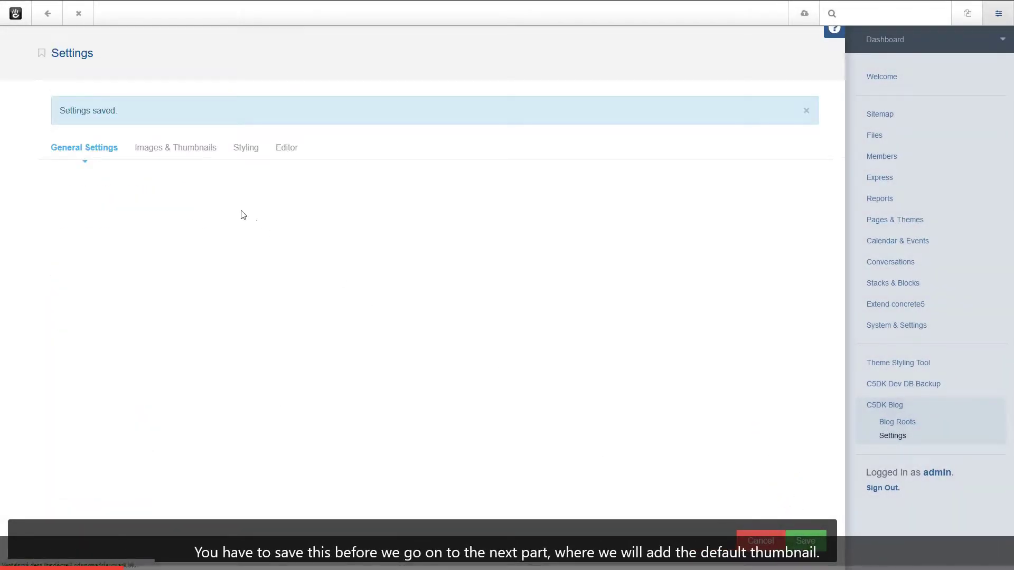
Choose headerback_2018-2.jpg from the existing files as the blog's default thumbnail picture.
click(172, 149)
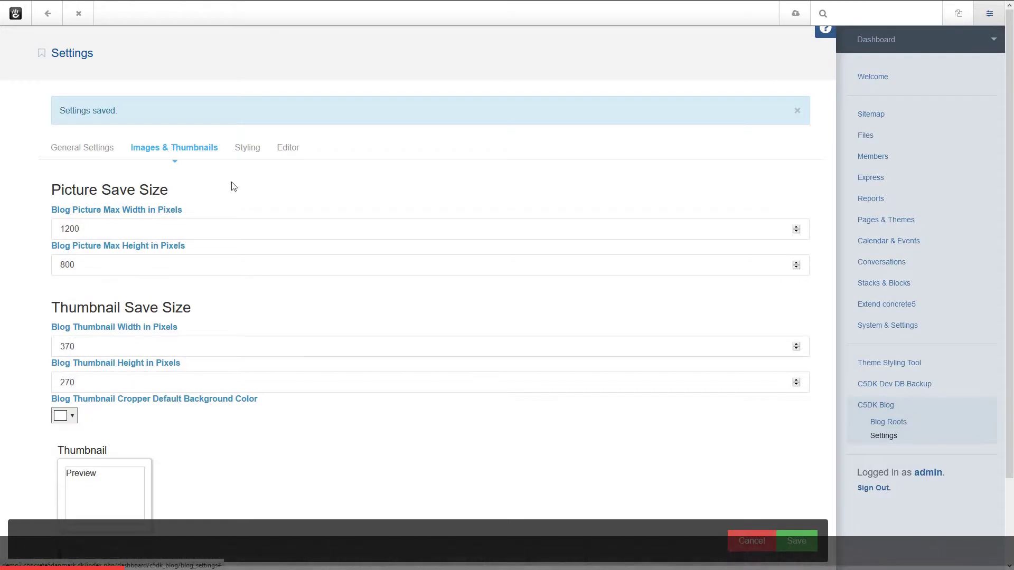
scroll(364, 226, down, 2)
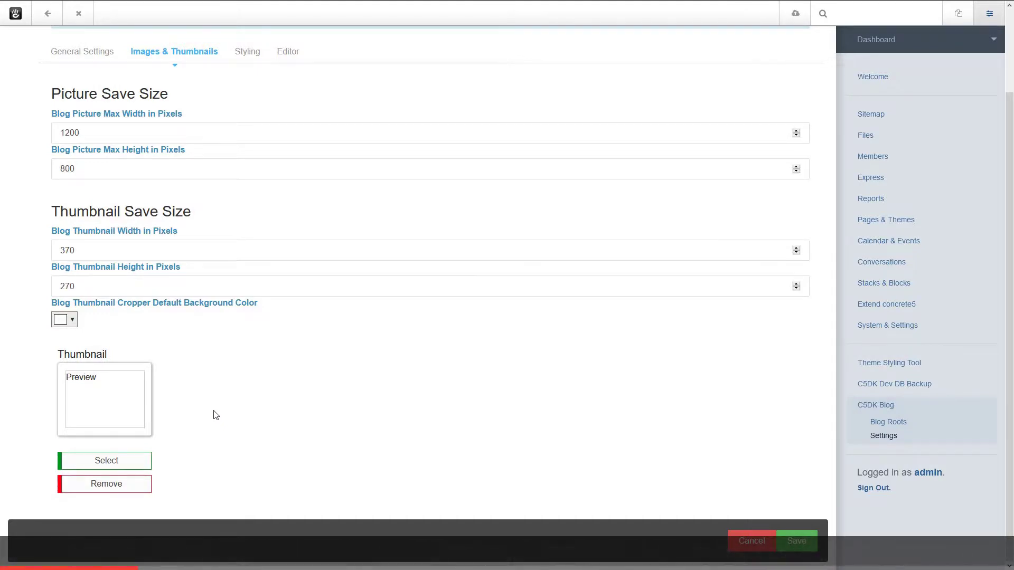
click(105, 464)
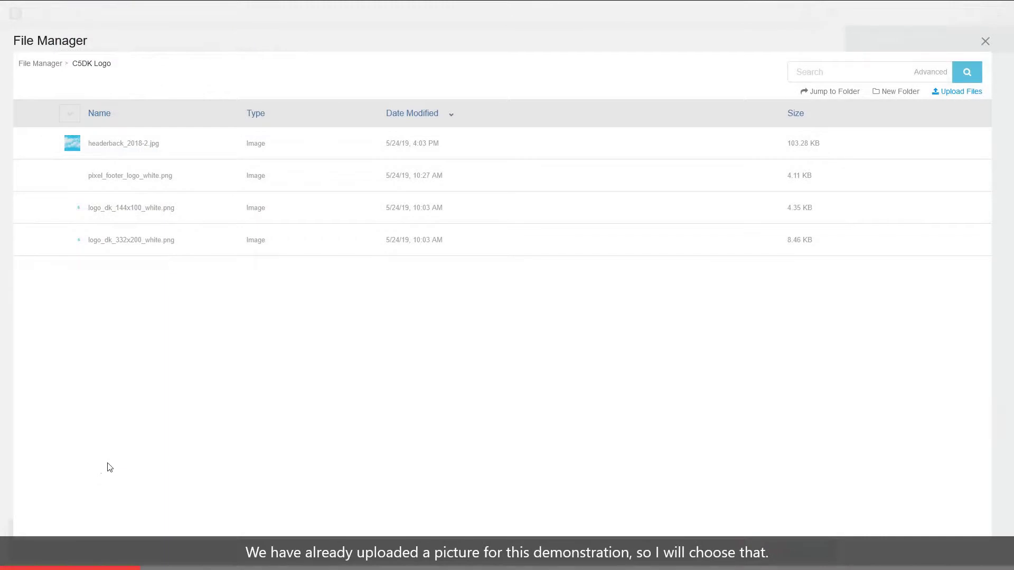
click(154, 144)
Crop the default thumbnail to a smaller area around the handprint right of the picture's centre, and save the settings.
scroll(686, 359, down, 3)
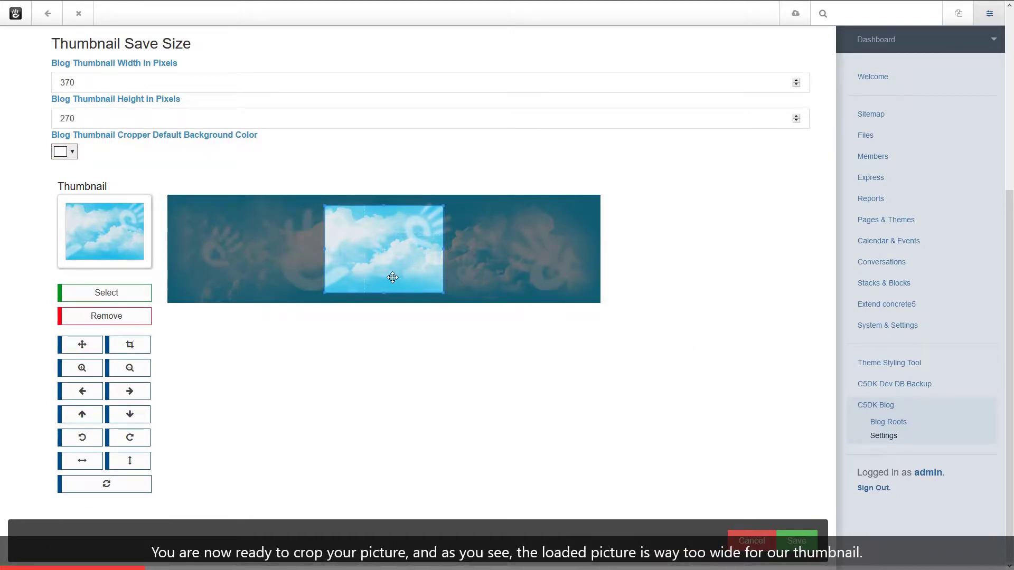
drag(395, 276, 431, 262)
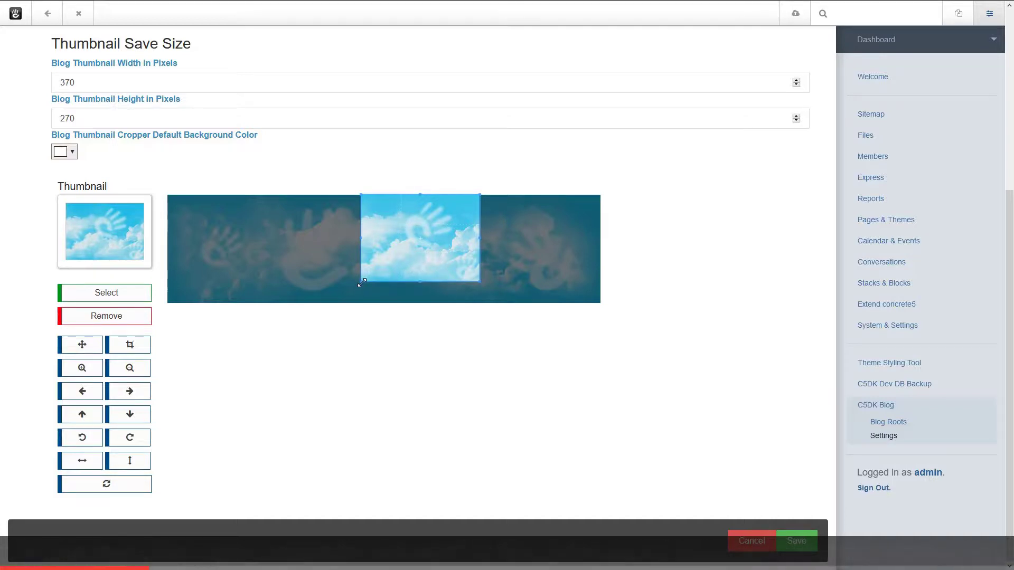
drag(362, 281, 429, 253)
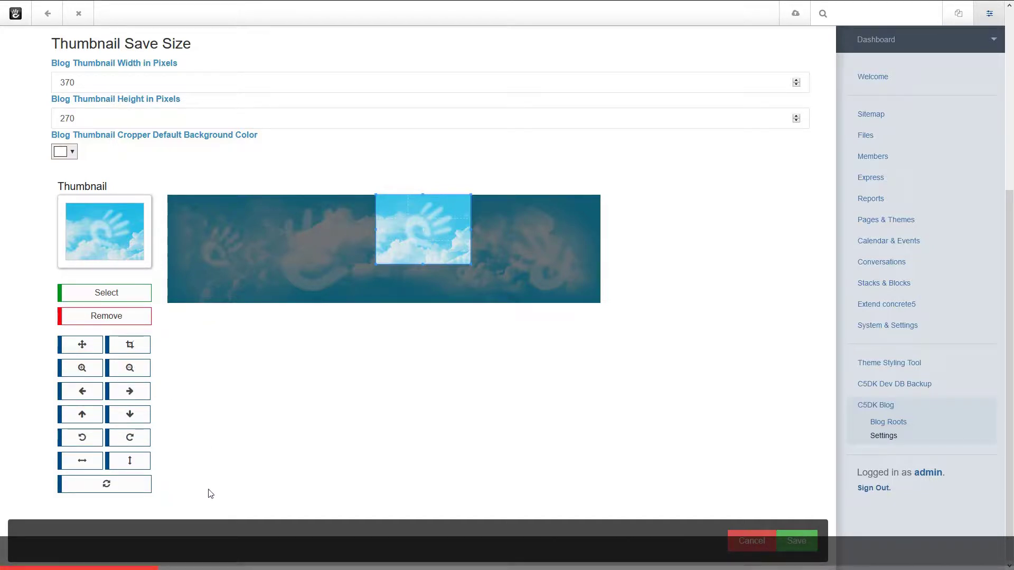
click(796, 539)
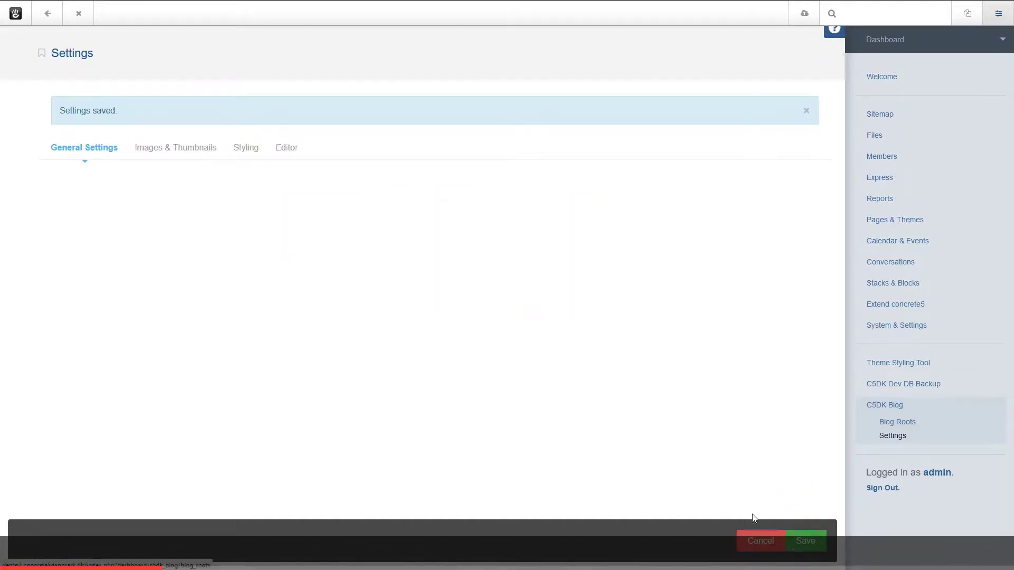
Check the saved default thumbnail preview and review the "Posted By" styling settings.
click(186, 149)
scroll(383, 308, down, 2)
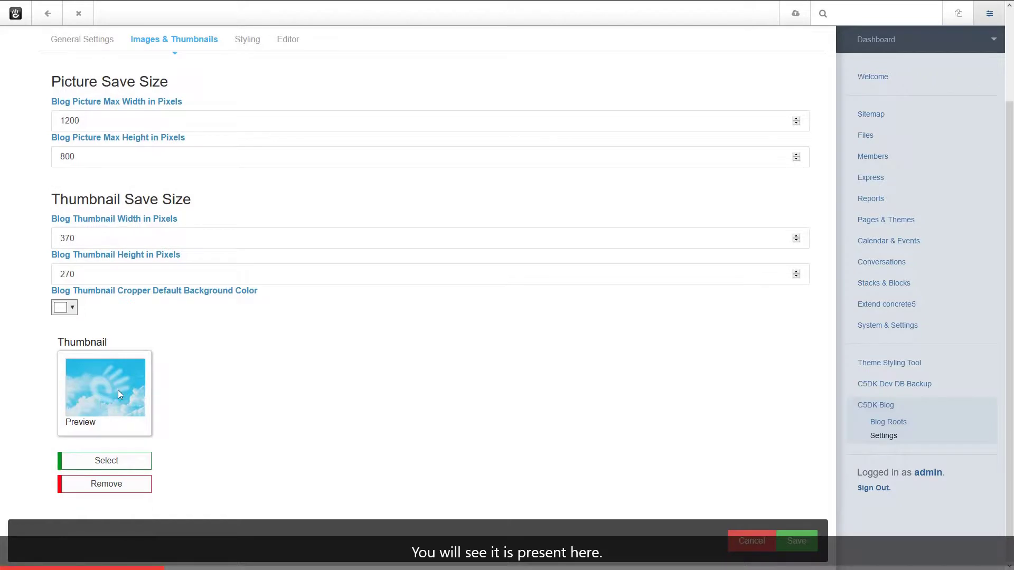
scroll(272, 394, up, 2)
click(243, 152)
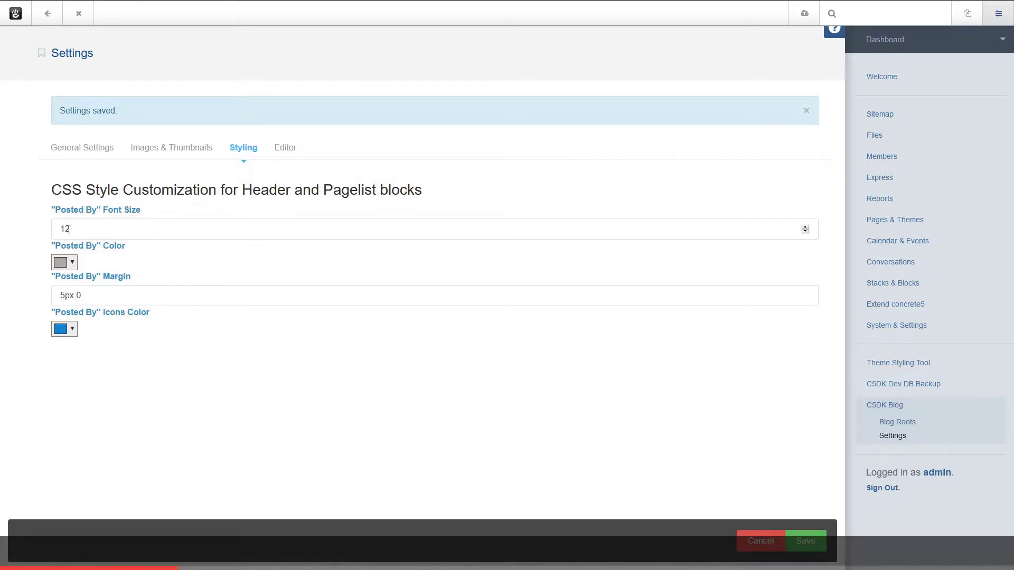
Try the Sitemap editor plugin and inspect its group access permissions, leaving the plugin disabled.
click(283, 151)
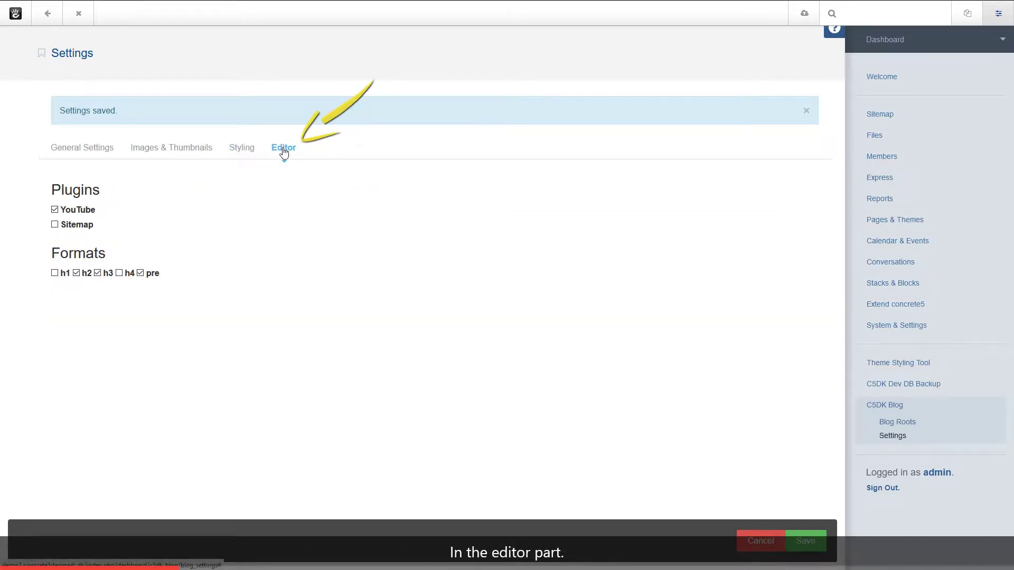
click(73, 227)
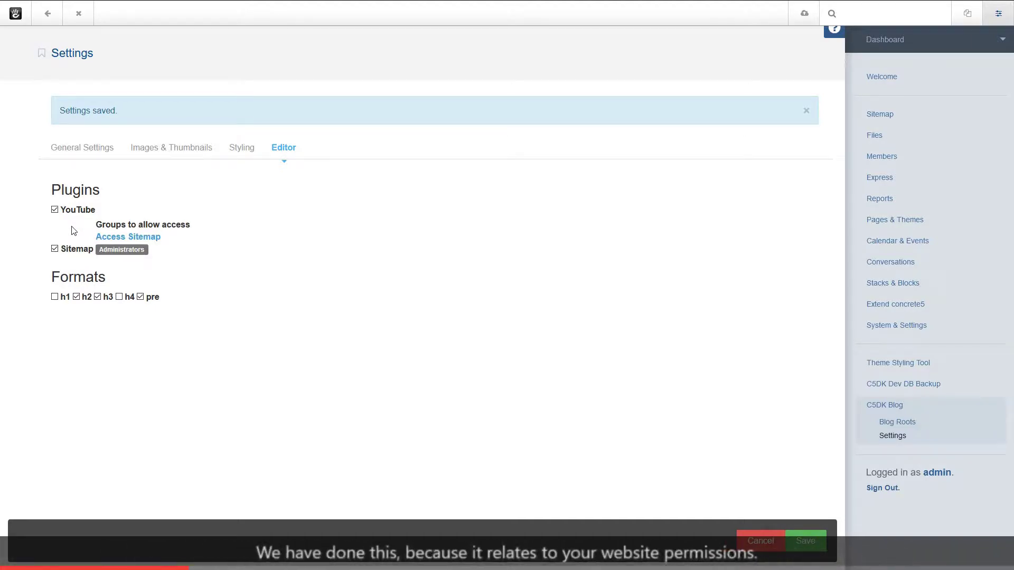
click(133, 239)
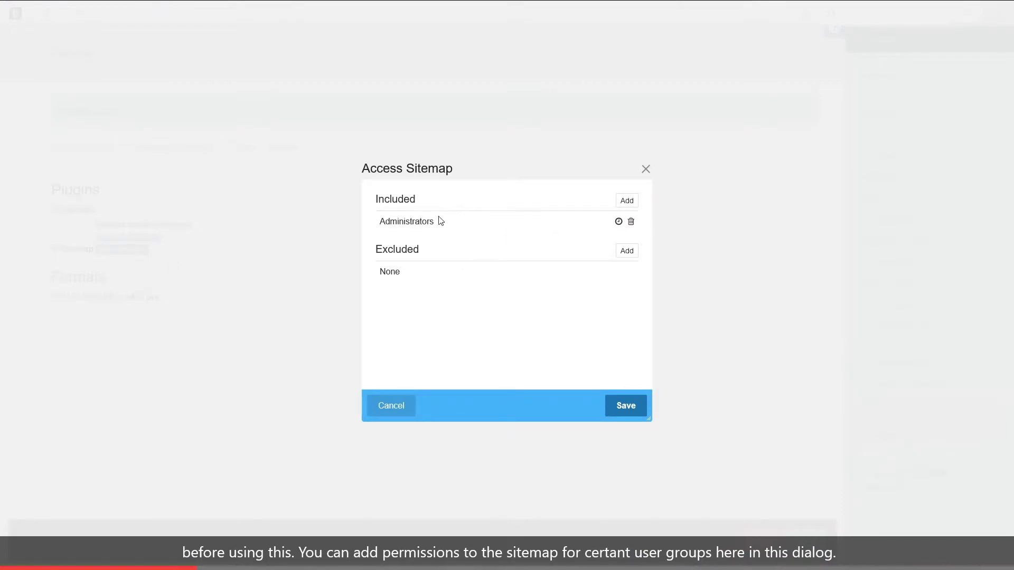
click(402, 409)
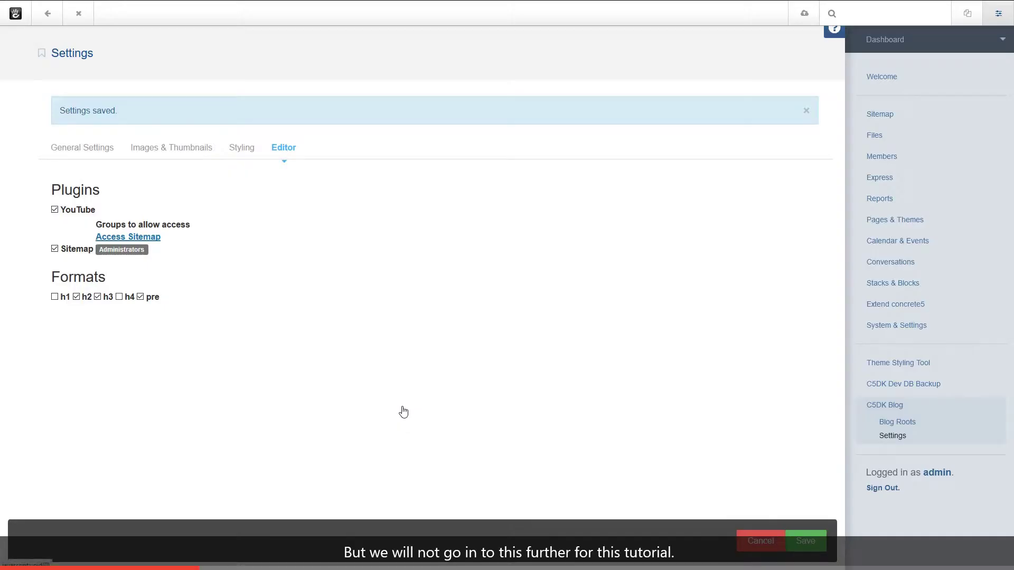
click(55, 249)
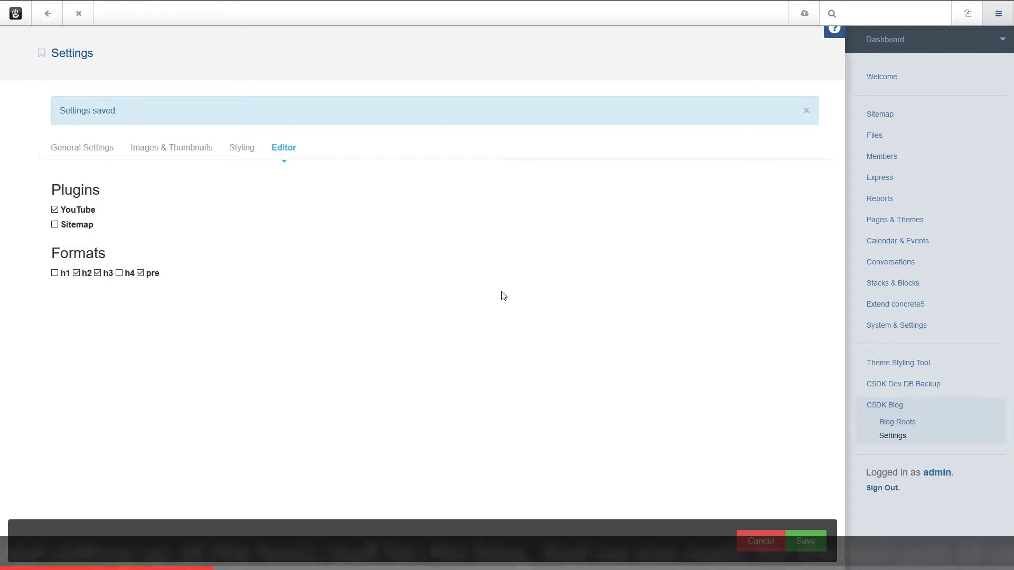
Examine the site's pages in the full sitemap.
click(873, 119)
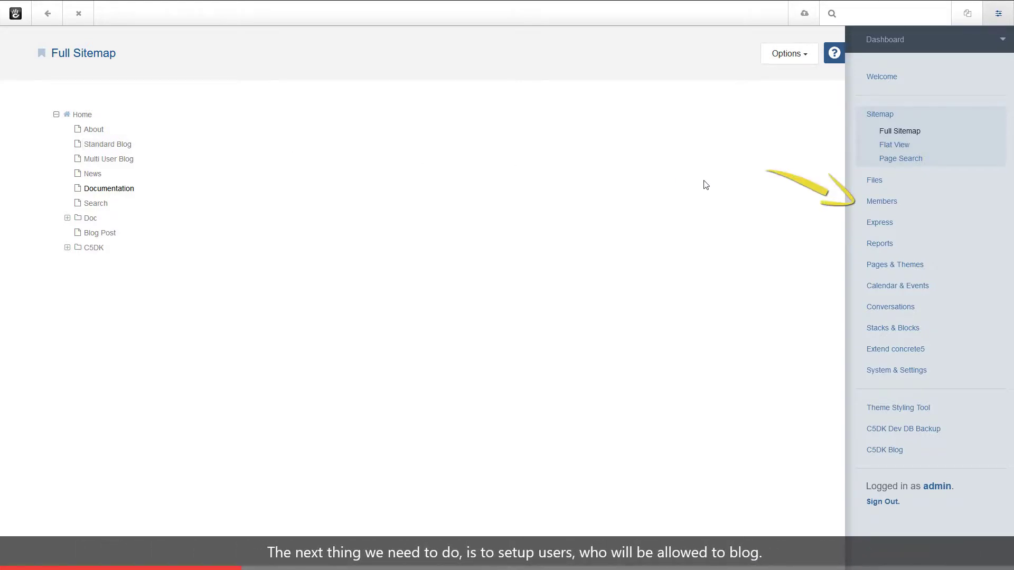
Add a new user group named Blog Writers under All Groups.
click(896, 204)
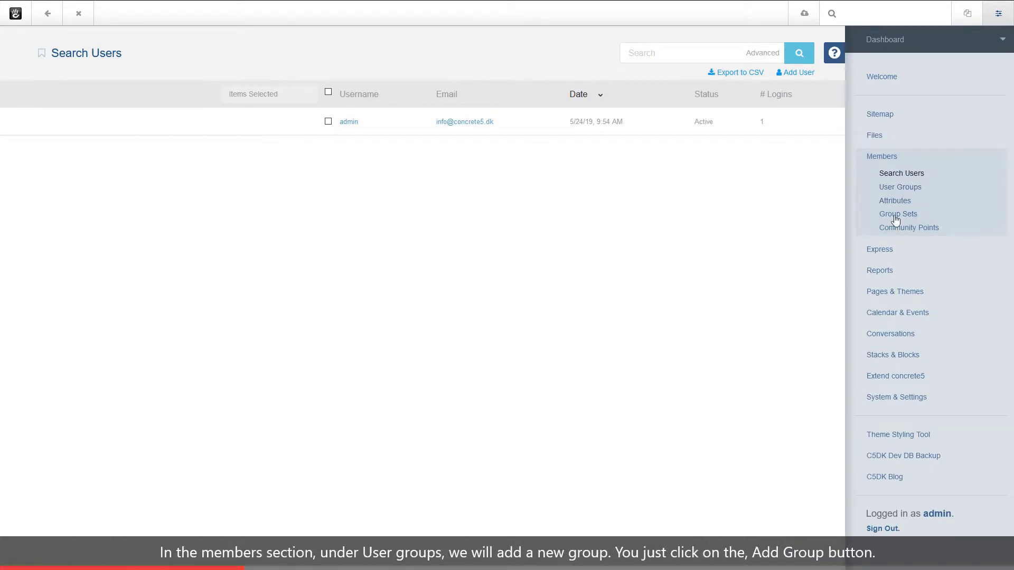
click(904, 191)
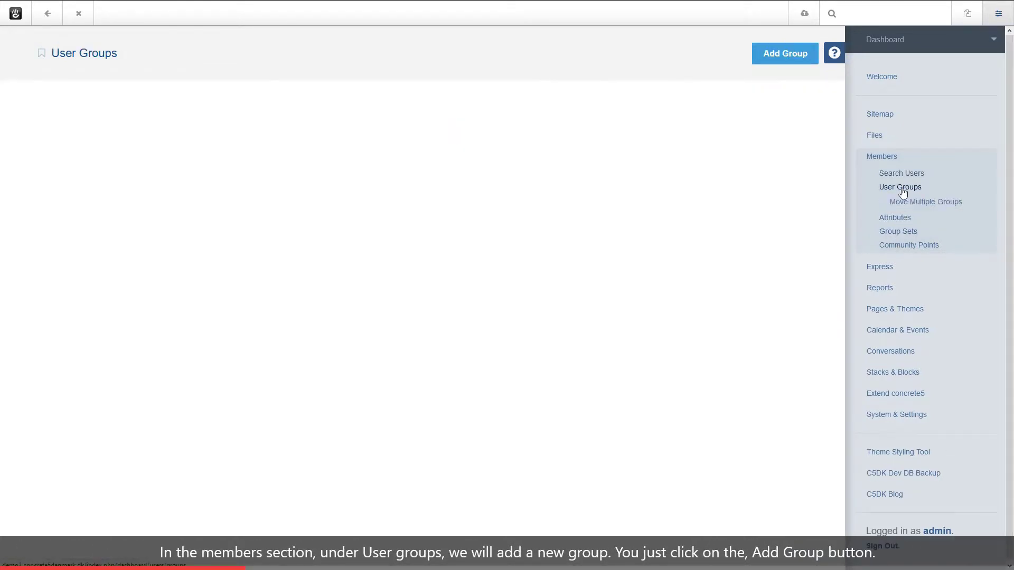
click(788, 55)
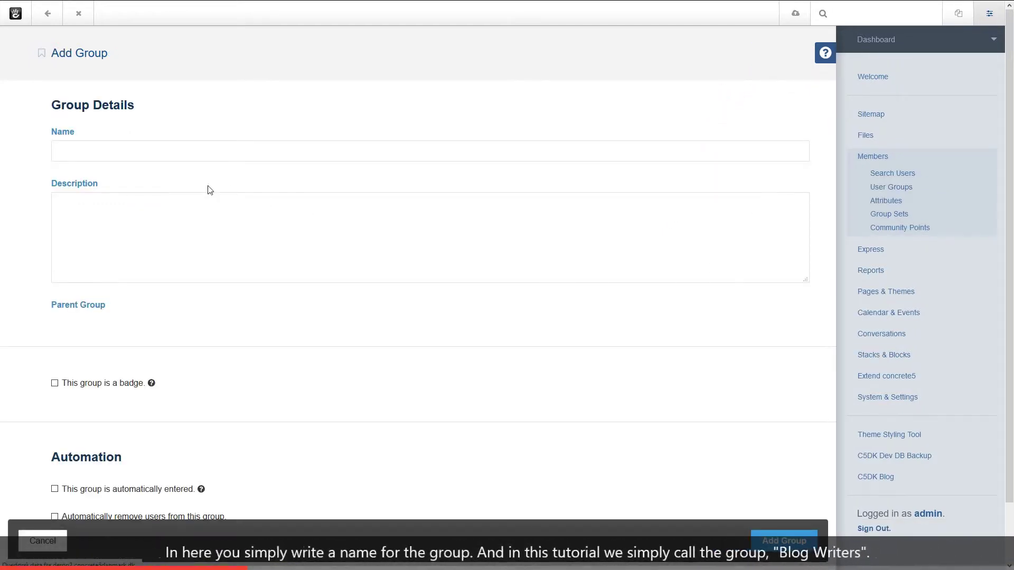
click(93, 147)
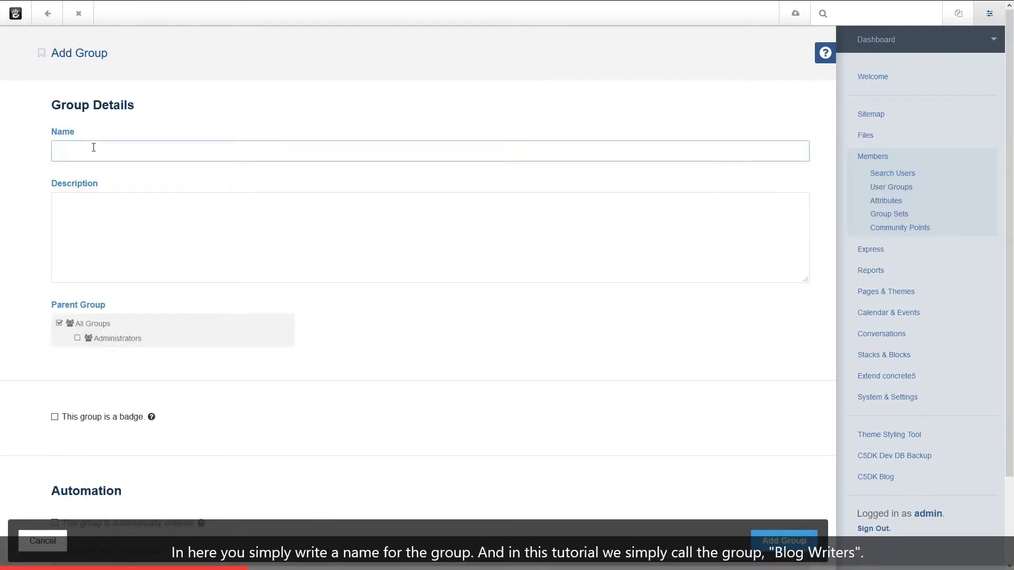
text(Bl)
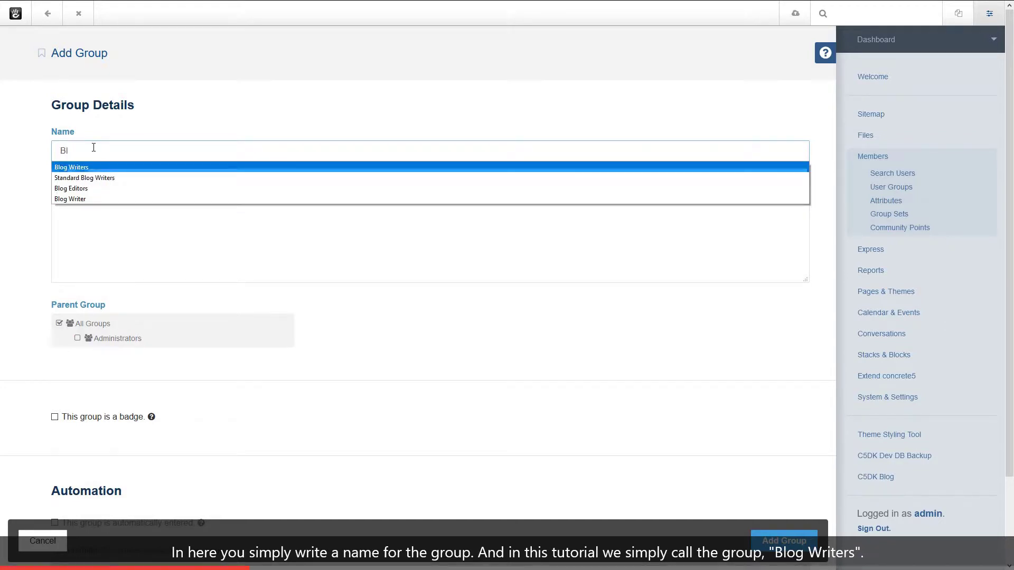
text(og Writers)
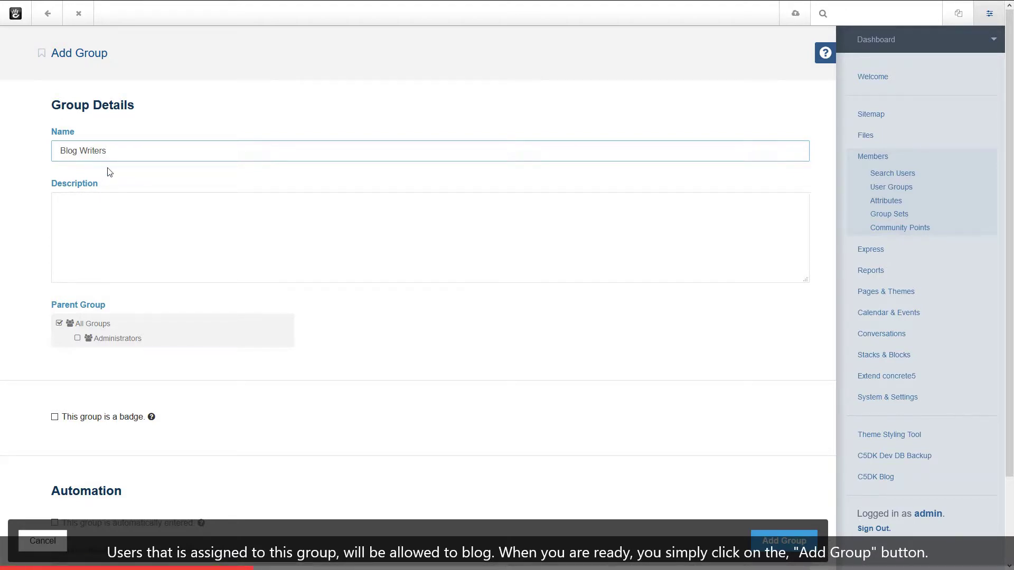
click(792, 543)
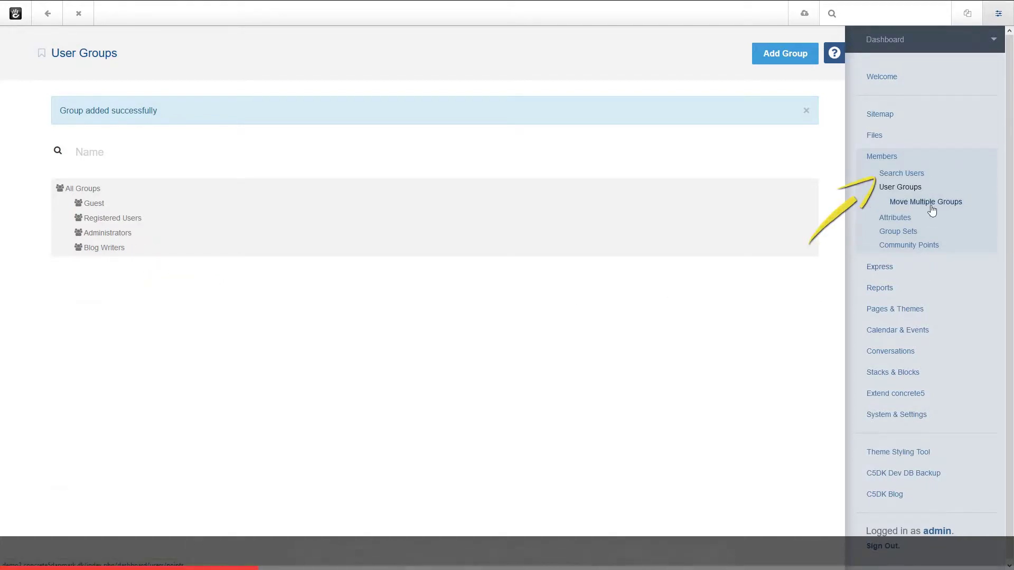
Start a new user account and fill in its username, account password and email address.
click(907, 176)
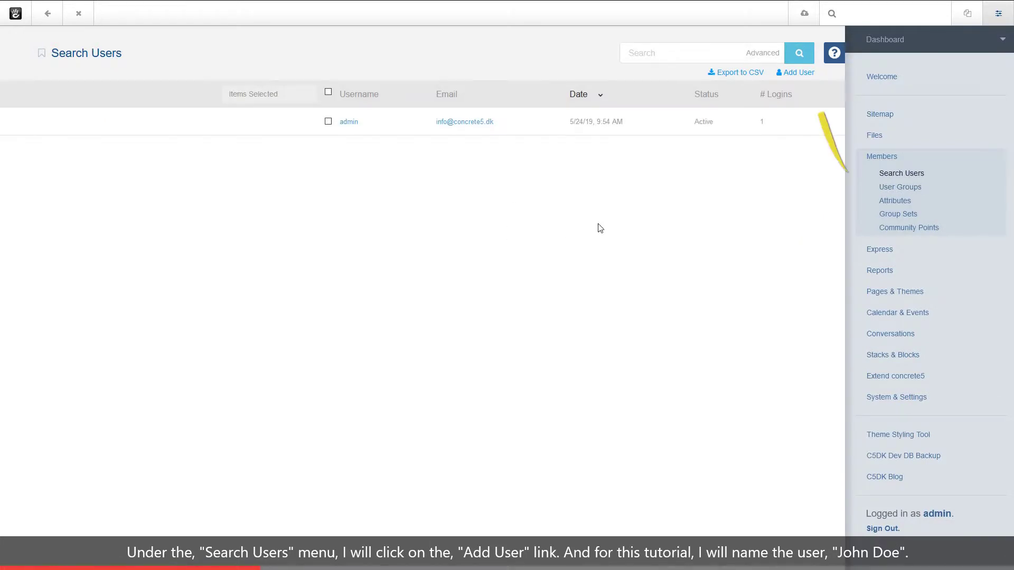
click(808, 74)
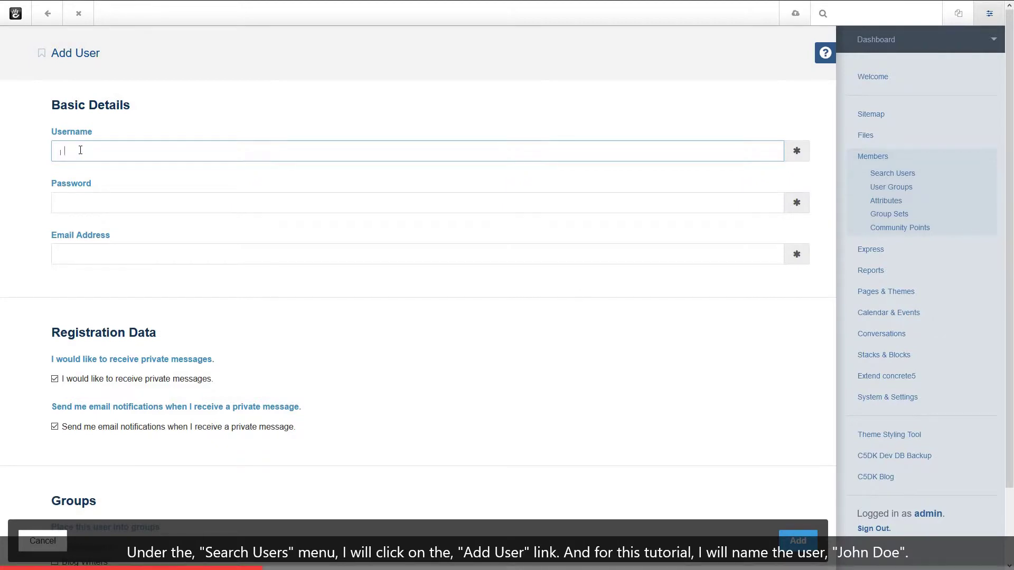
text(JohnDoe)
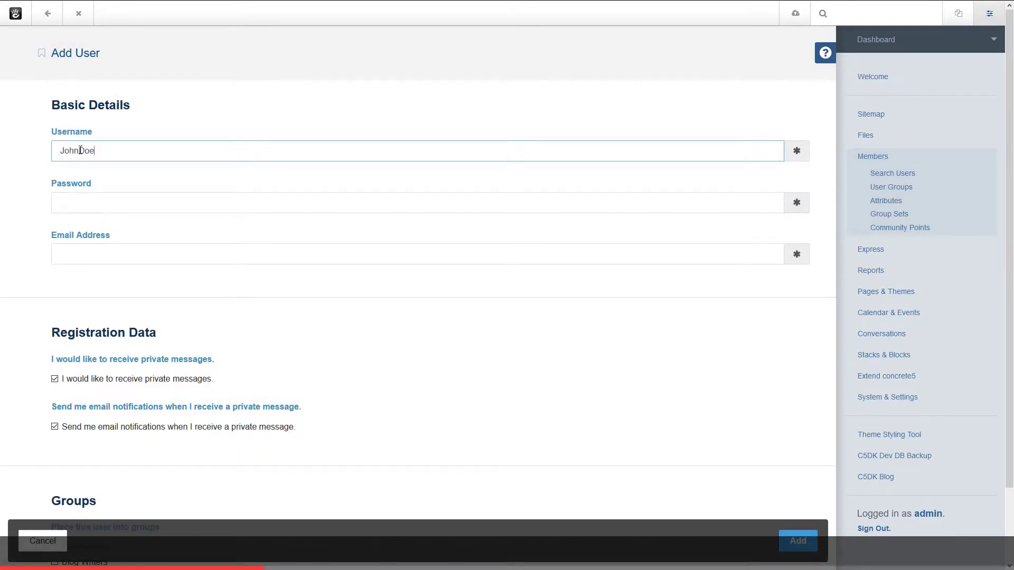
key(Tab)
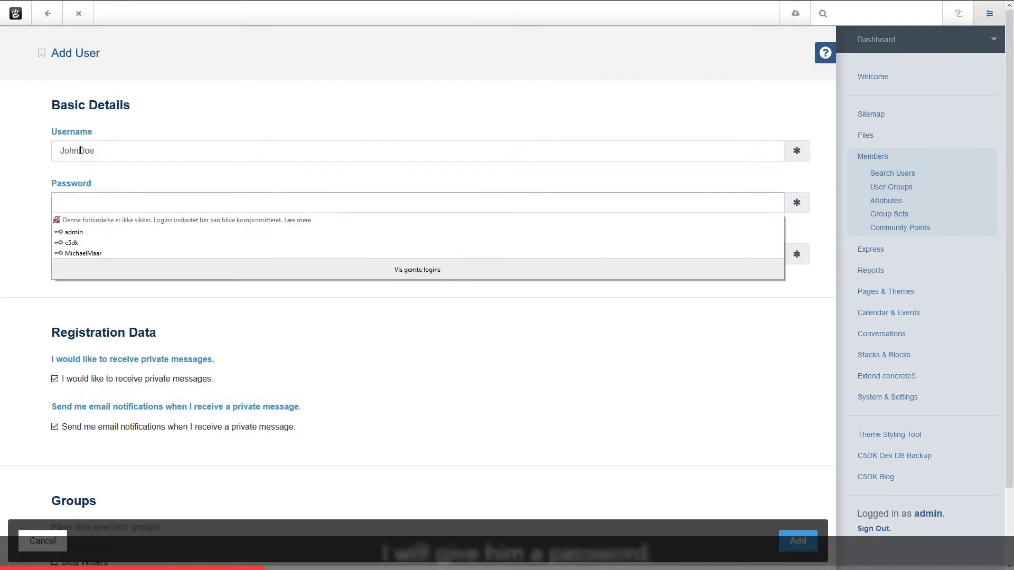
text(passwo)
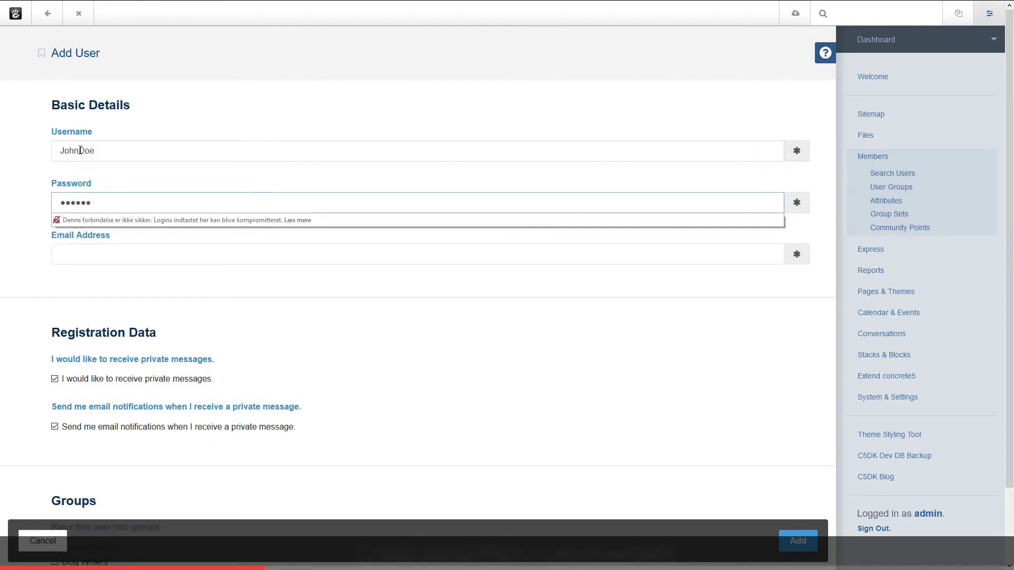
key(Tab)
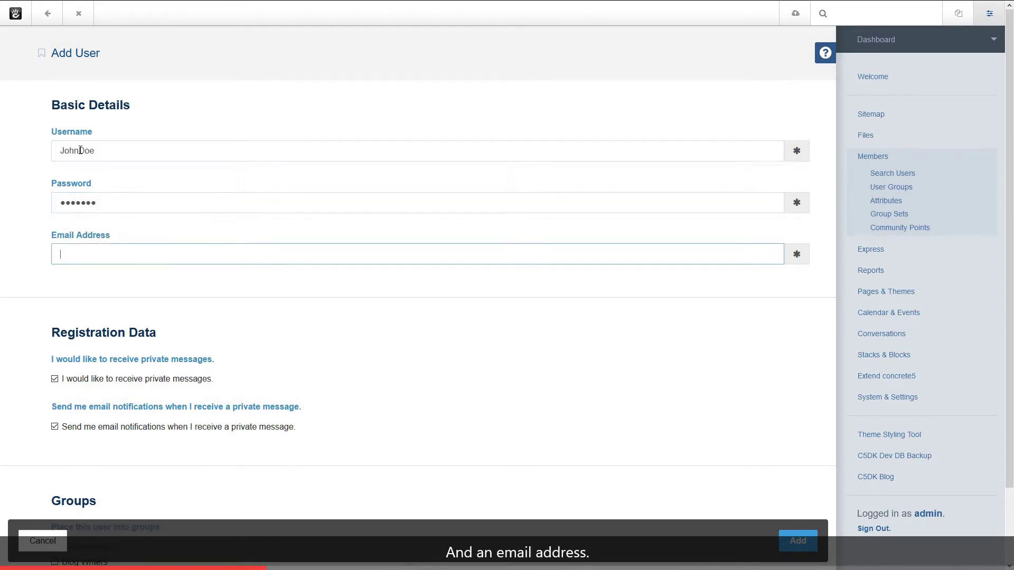
text(joh)
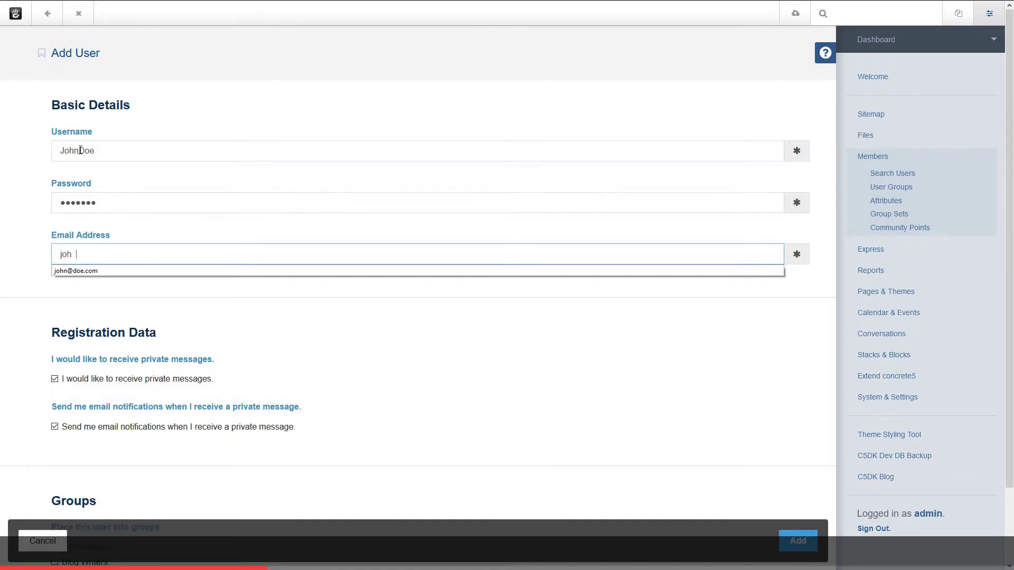
text(ndoe@)
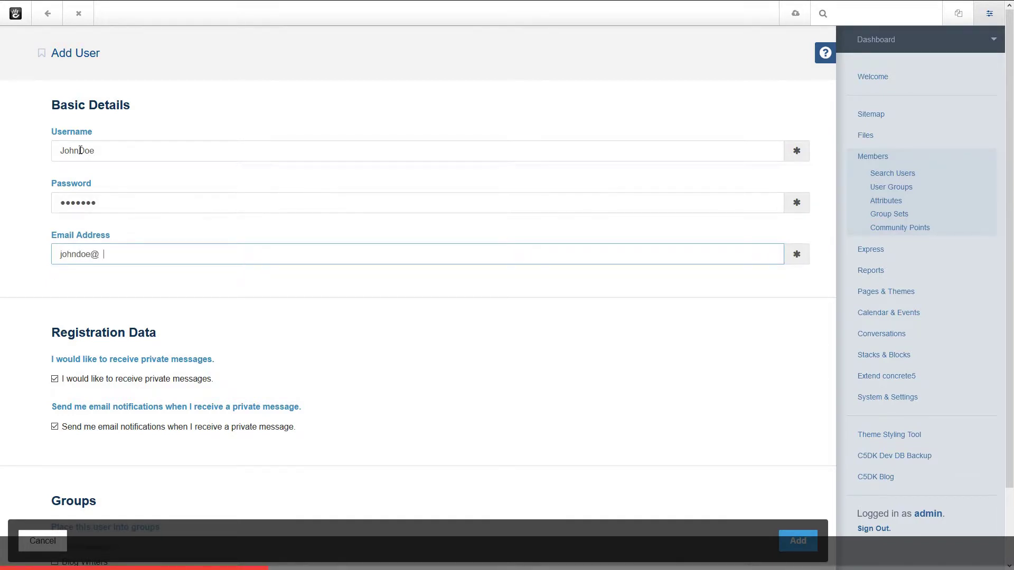
text(example.com)
Place the new user in the Blog Writers group, create the account and dismiss the browser's offer to save the login.
scroll(362, 344, down, 2)
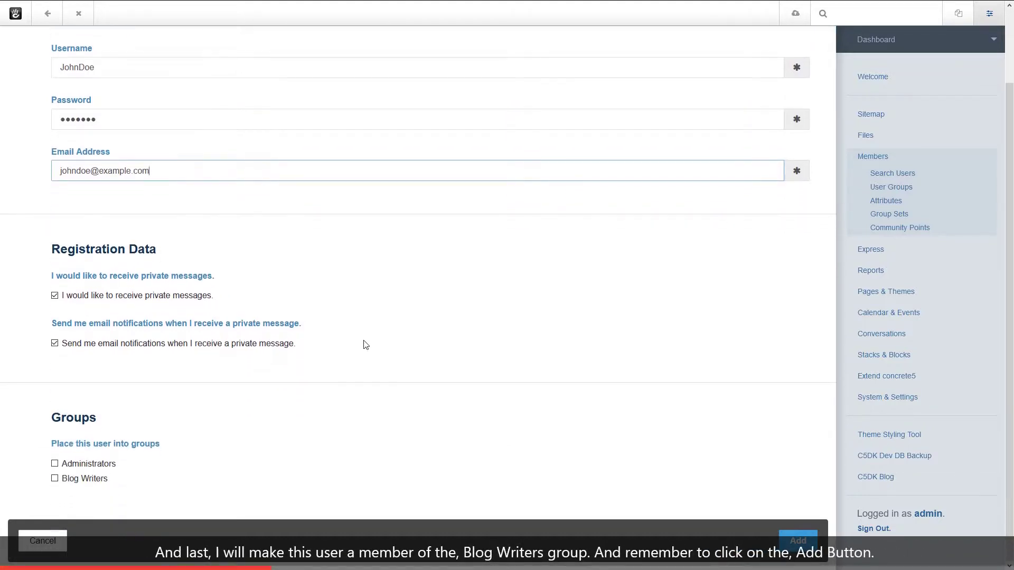
click(55, 478)
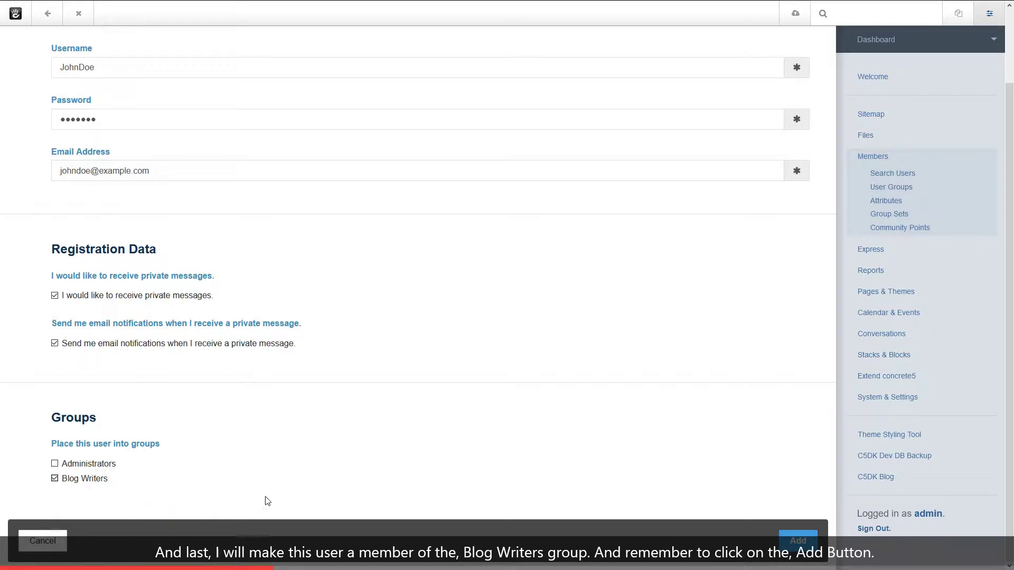
click(798, 541)
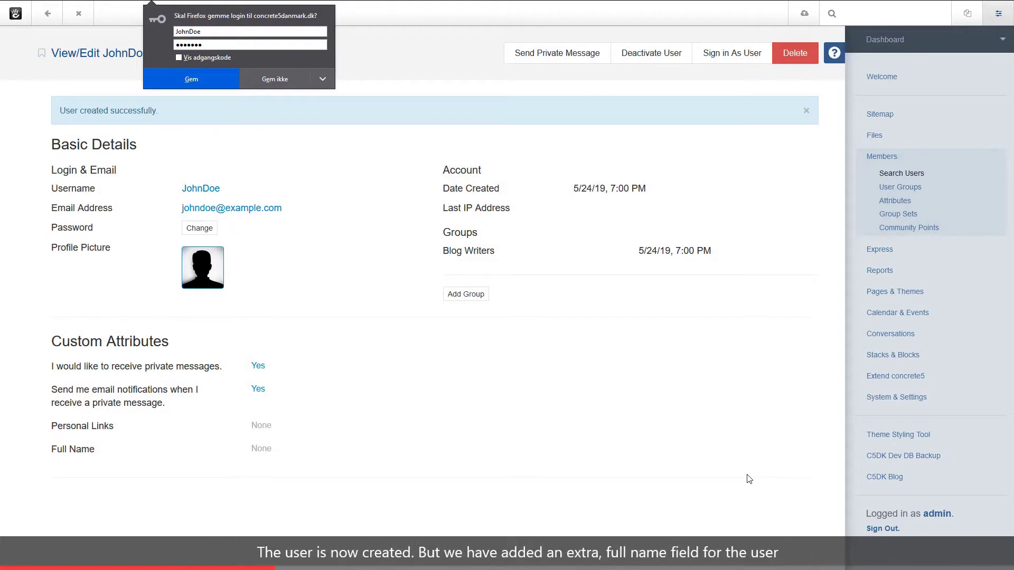
click(688, 418)
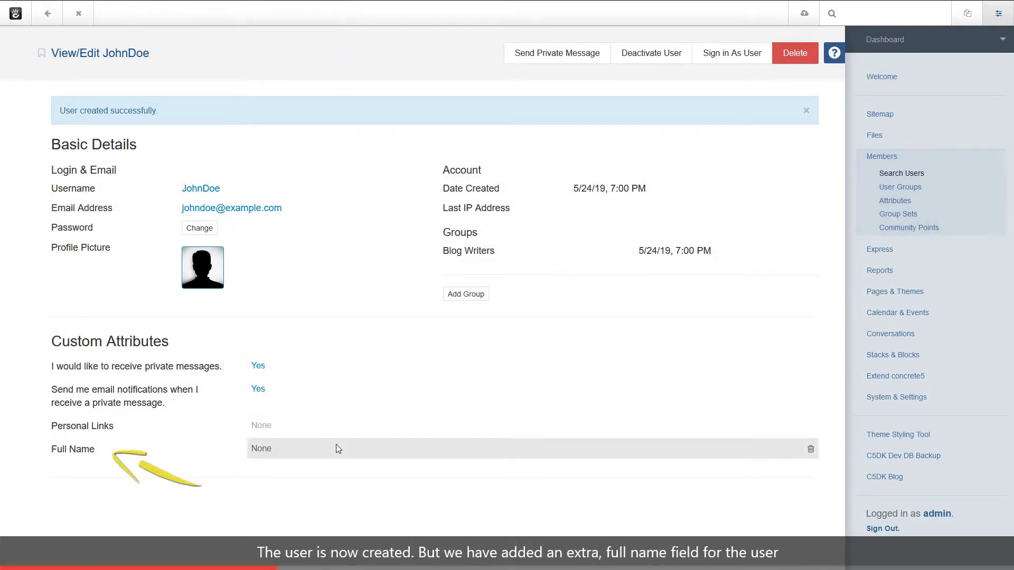
Fill in and save the blog writer's real name in the user's Full Name custom attribute.
click(265, 449)
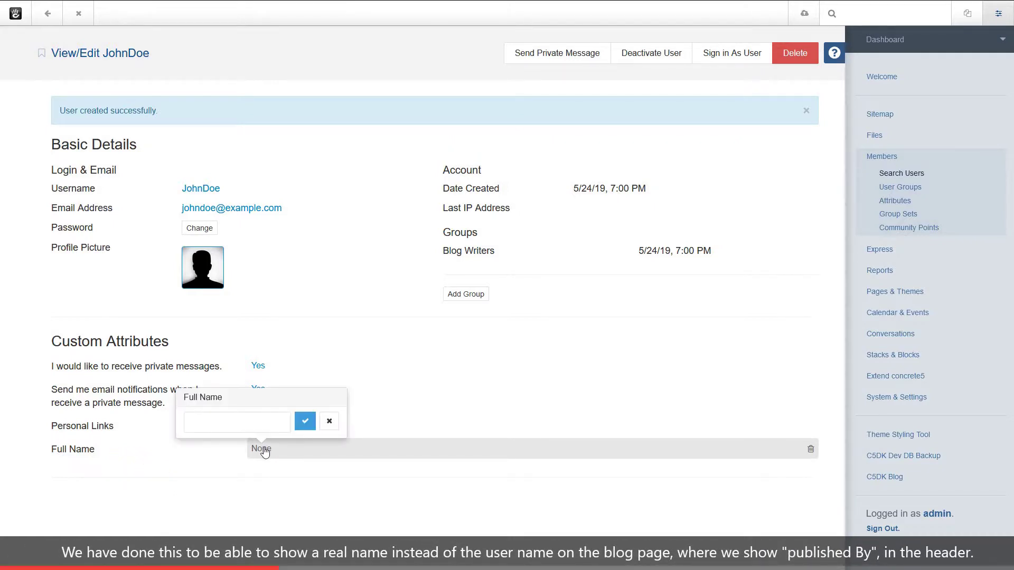
click(245, 420)
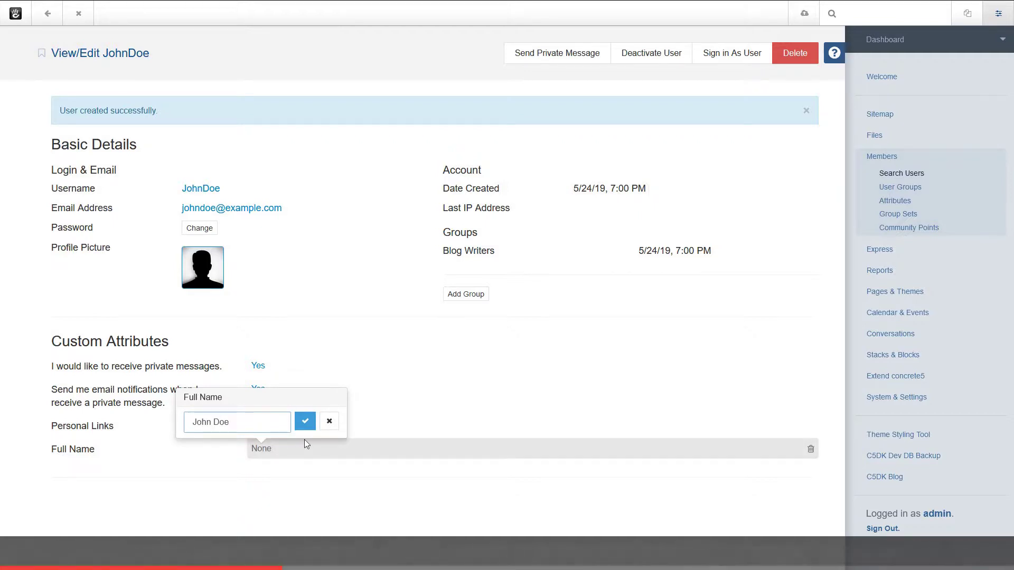
click(306, 421)
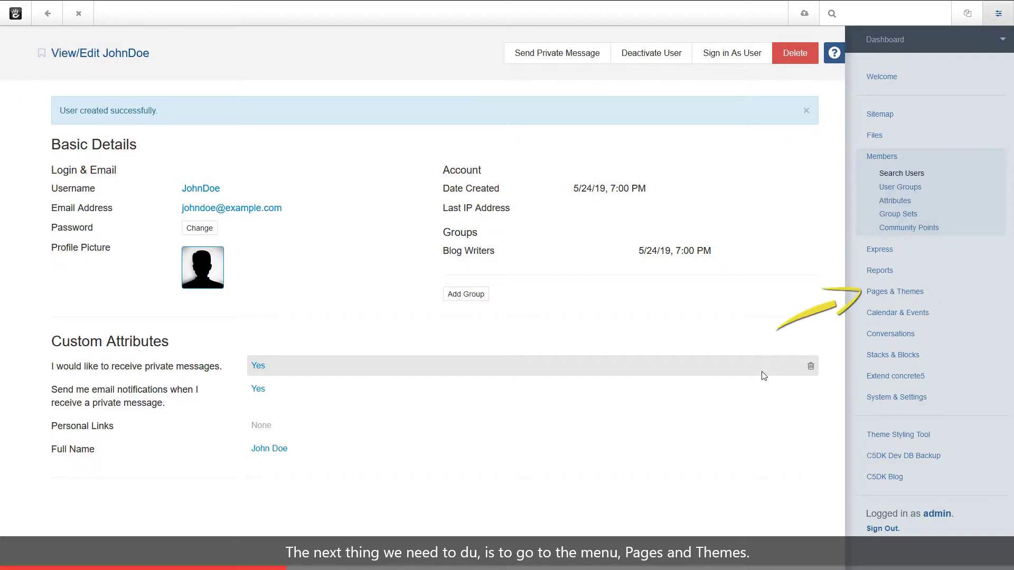
Check the handle, name, search options and input format of the Thumbnail page attribute, and return to the attribute list.
click(892, 292)
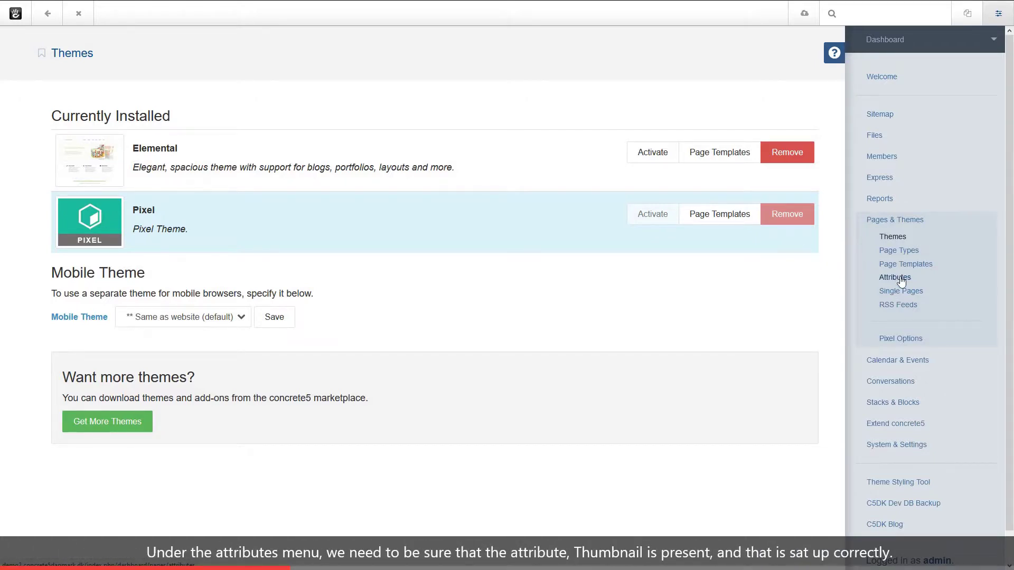
click(900, 279)
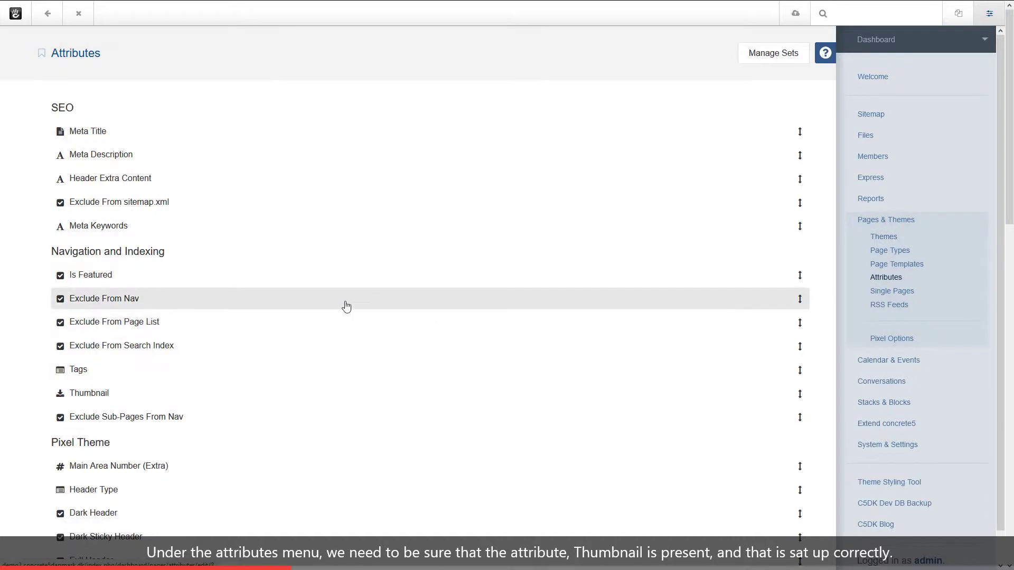
click(121, 396)
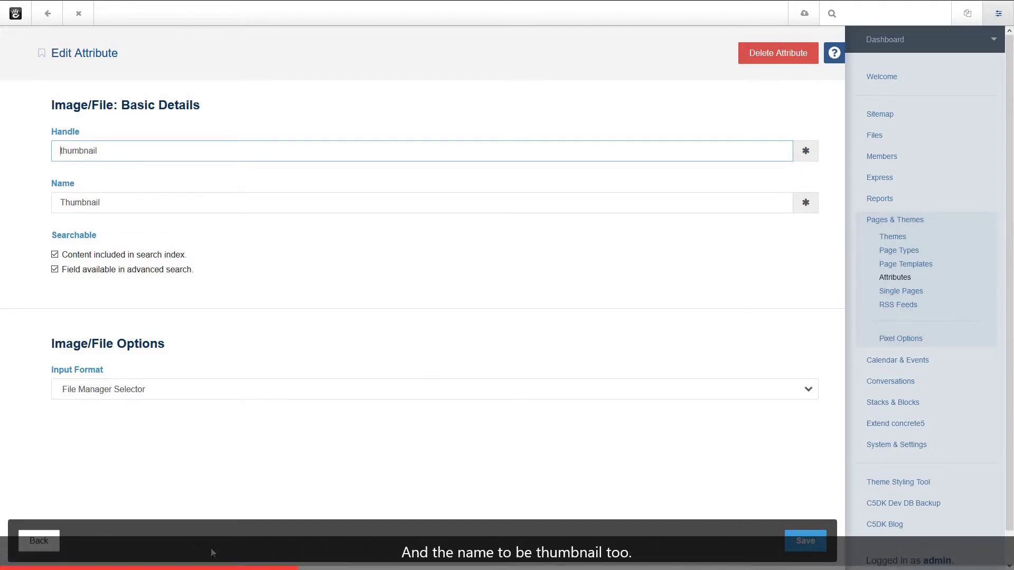
click(38, 540)
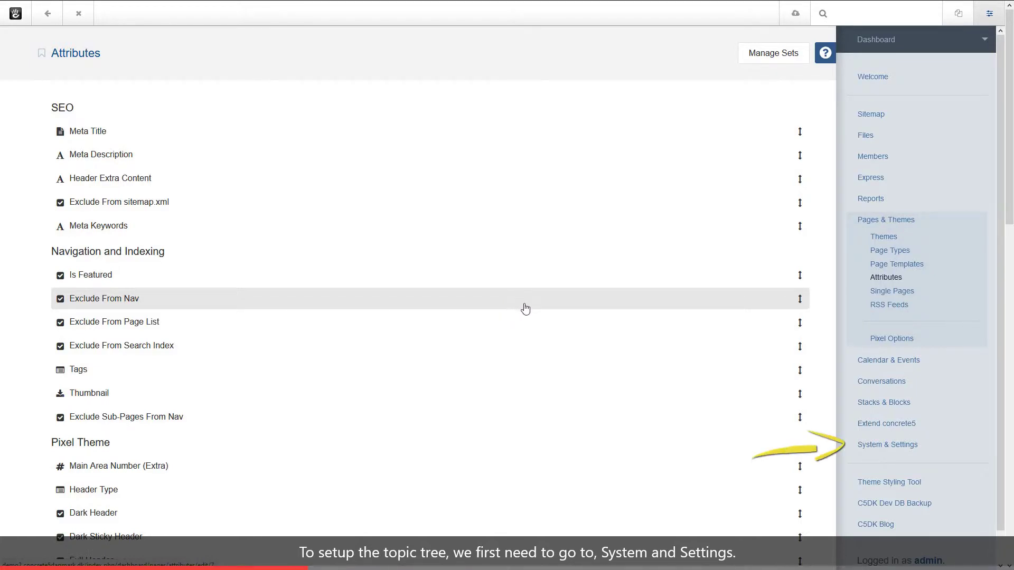
Go to the attribute topics page in the system settings and review which topic trees already exist.
click(893, 449)
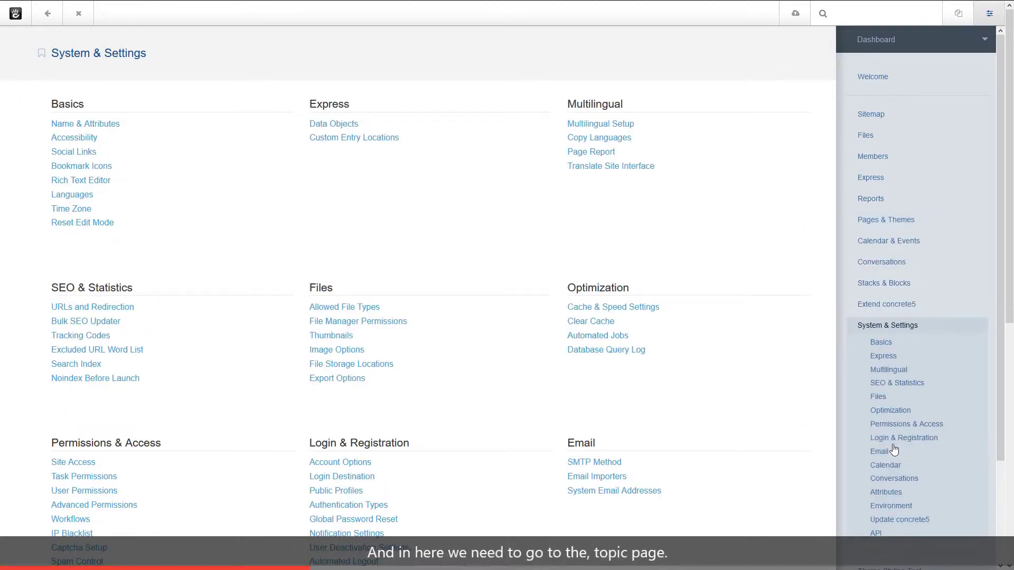
scroll(407, 310, down, 6)
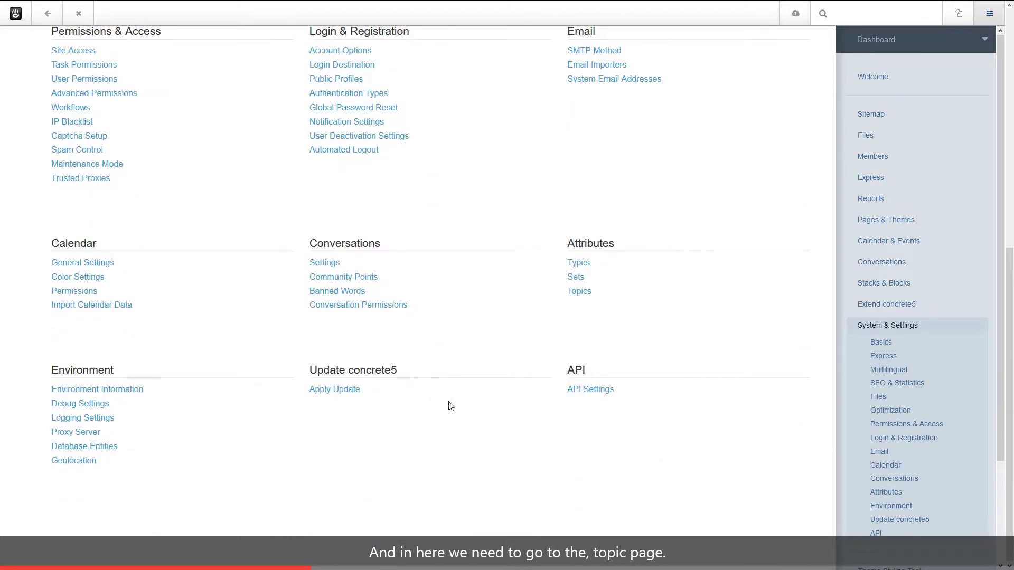
click(580, 297)
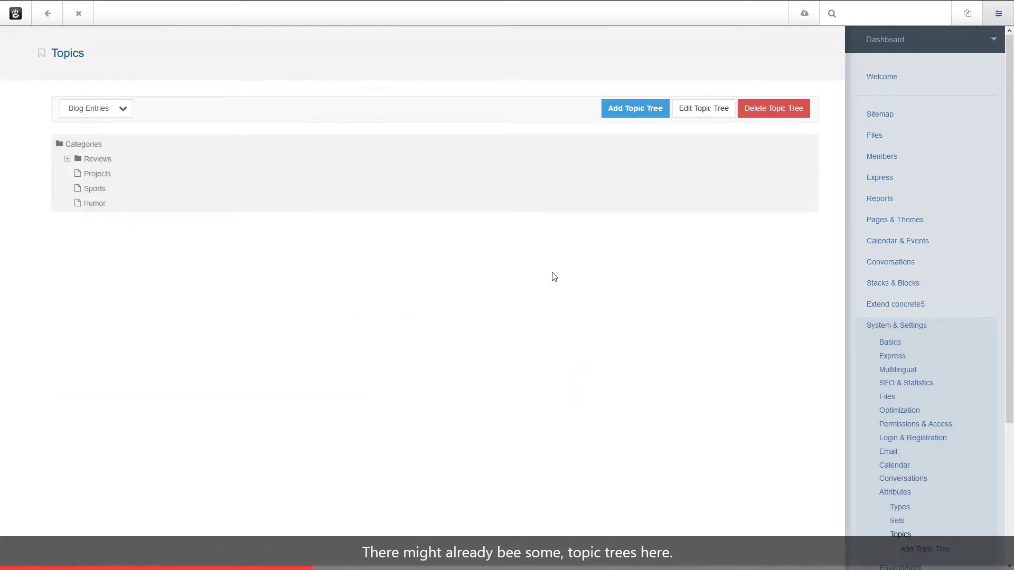
click(123, 110)
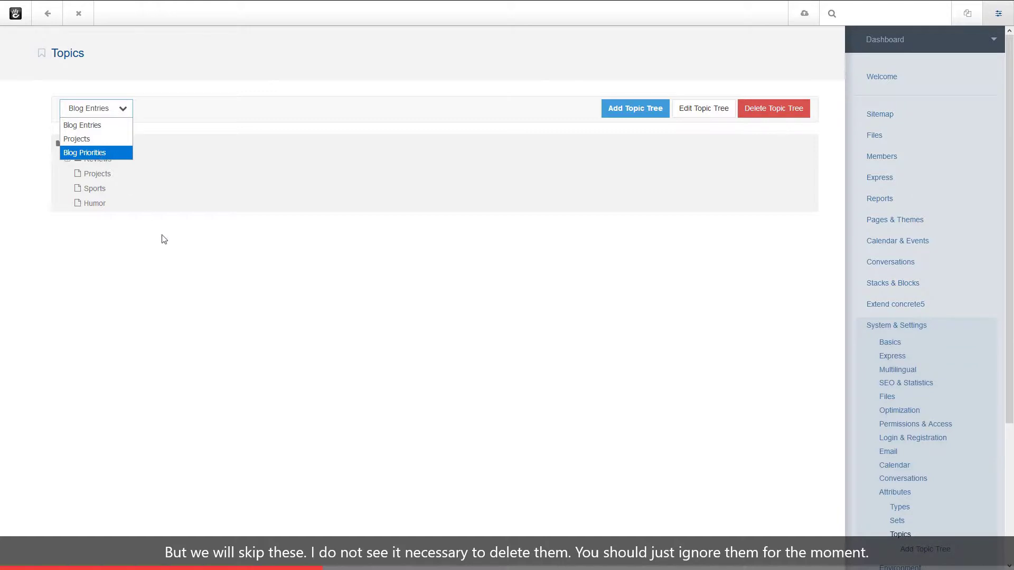
click(196, 285)
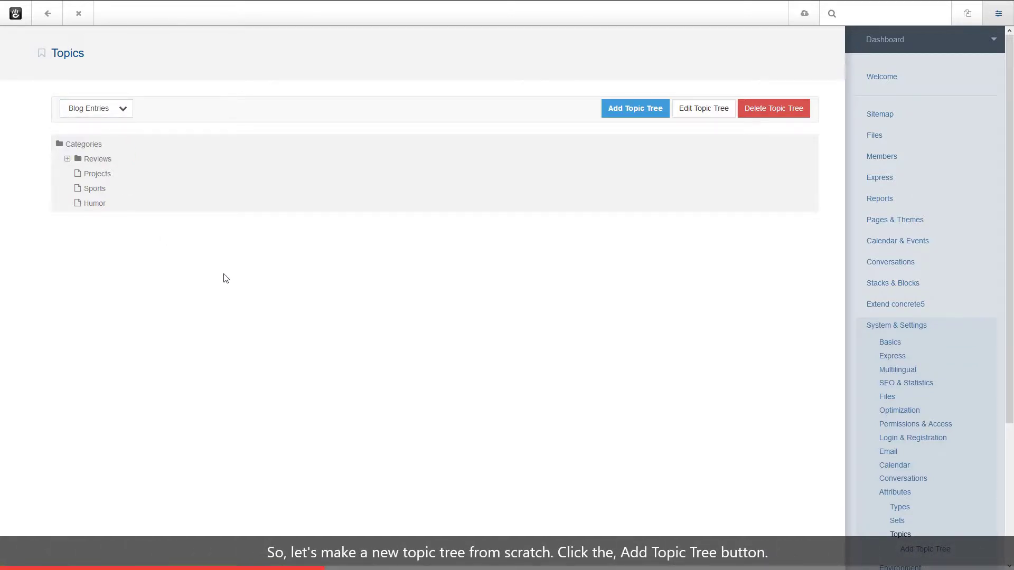
Add a new topic tree named "Standard Blog Tobic".
click(644, 108)
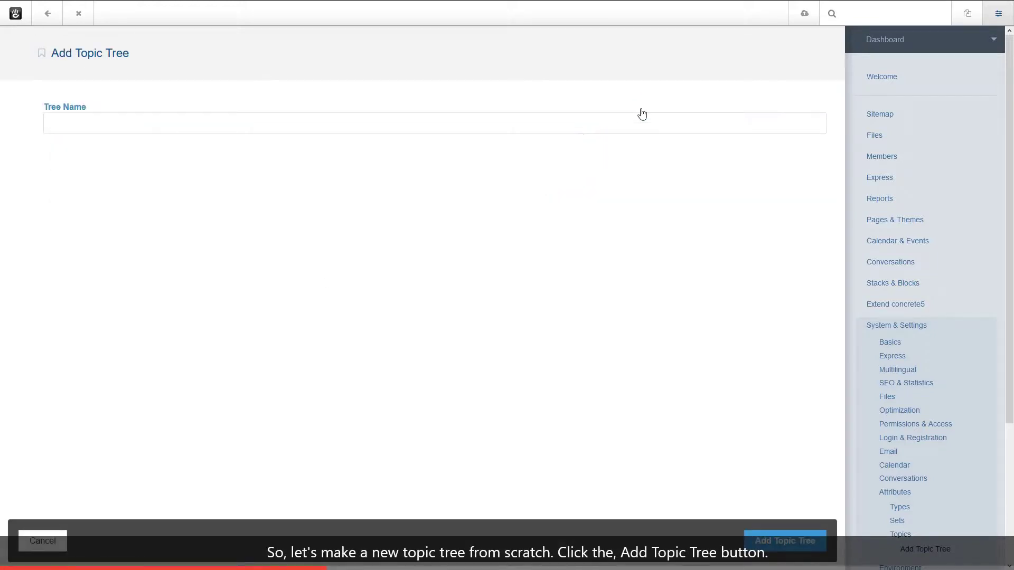
click(83, 123)
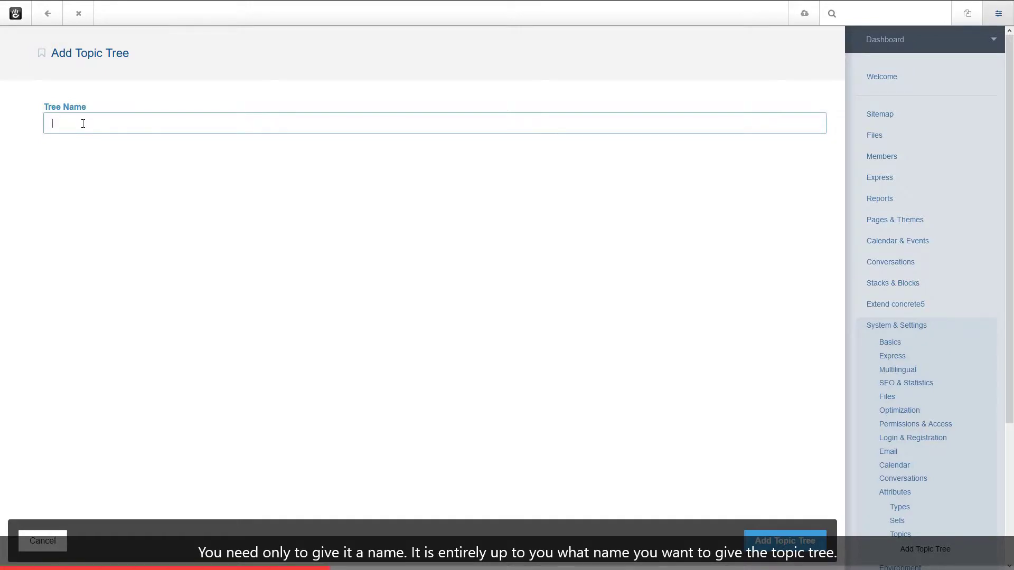
text(Standa)
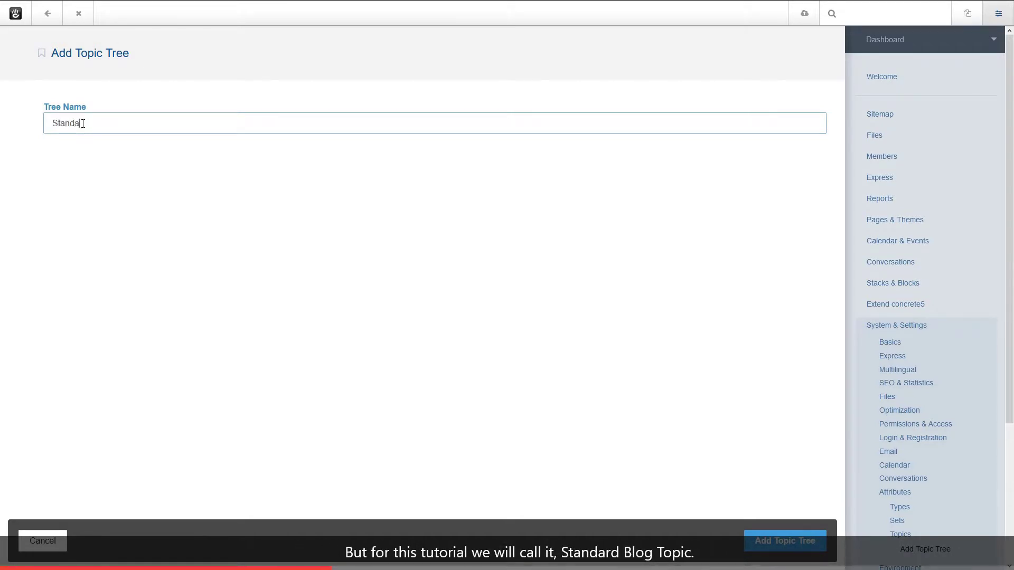
text(rd Blog Tobic)
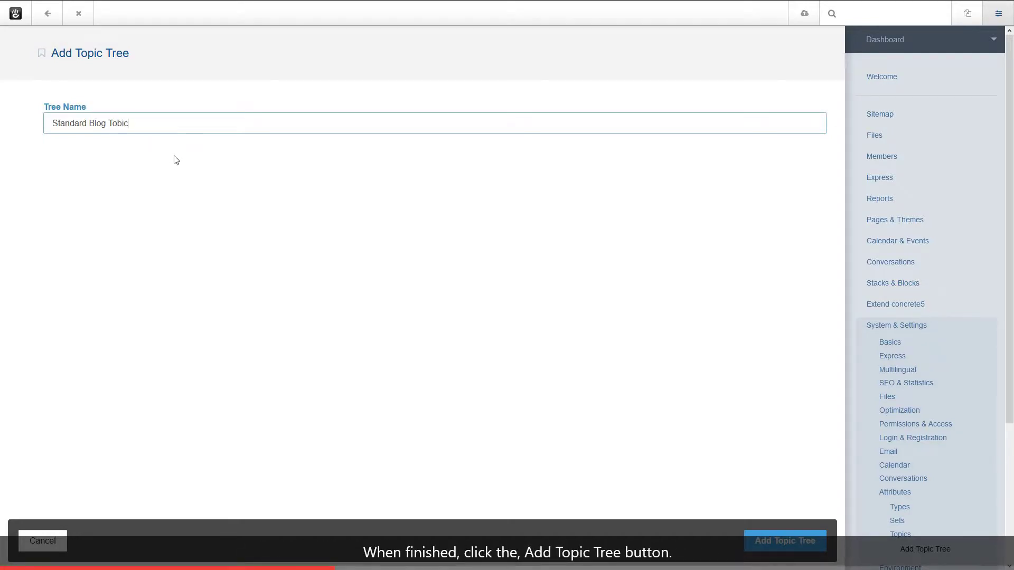
click(783, 543)
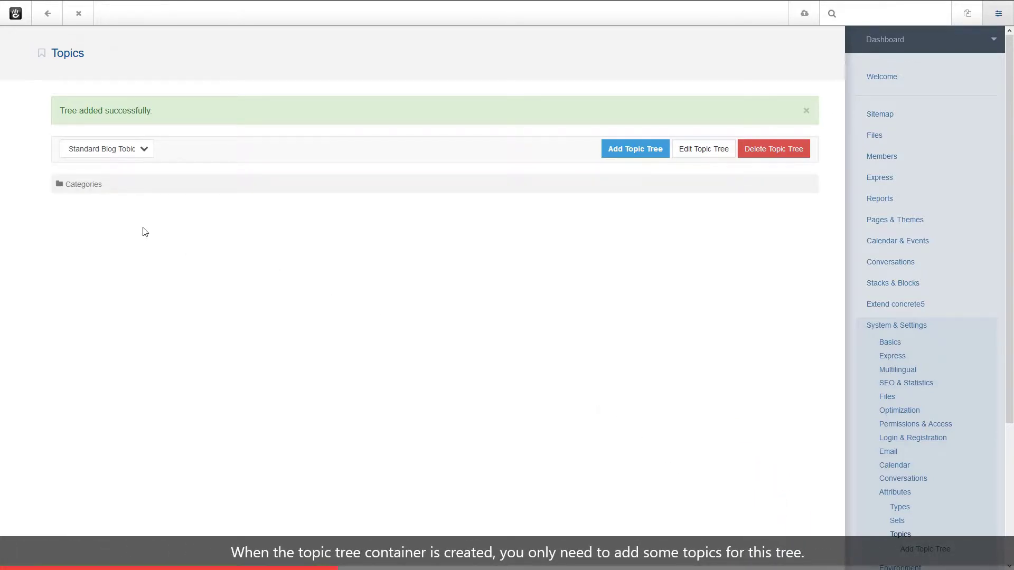
Add a topic named Vacation under Categories in the new topic tree.
click(80, 188)
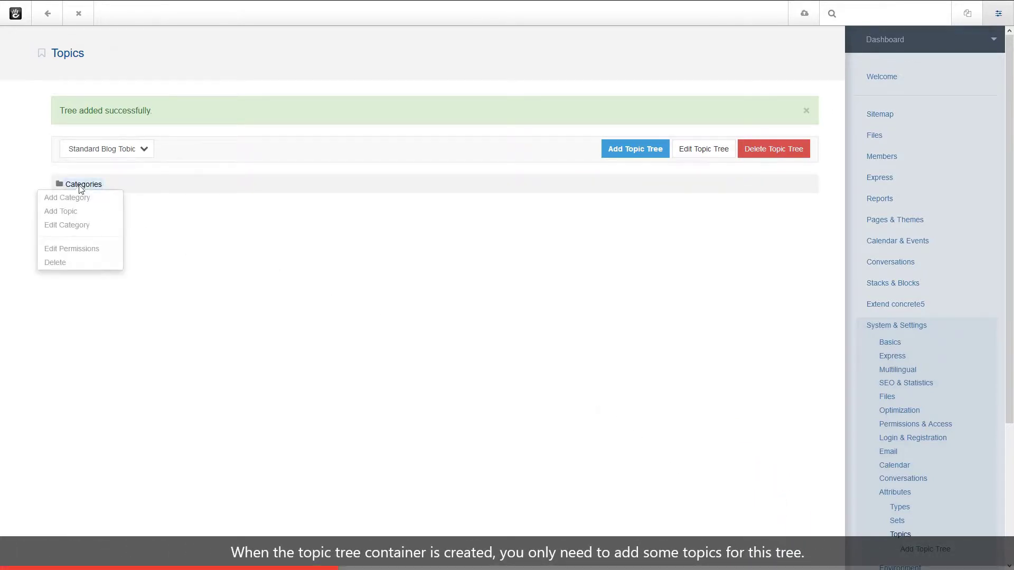
click(74, 214)
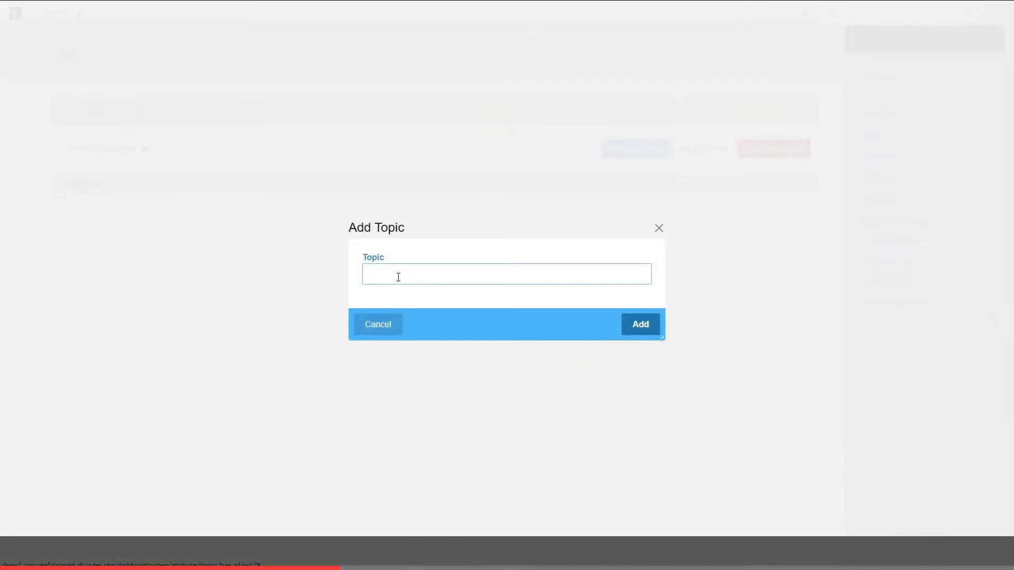
text(V)
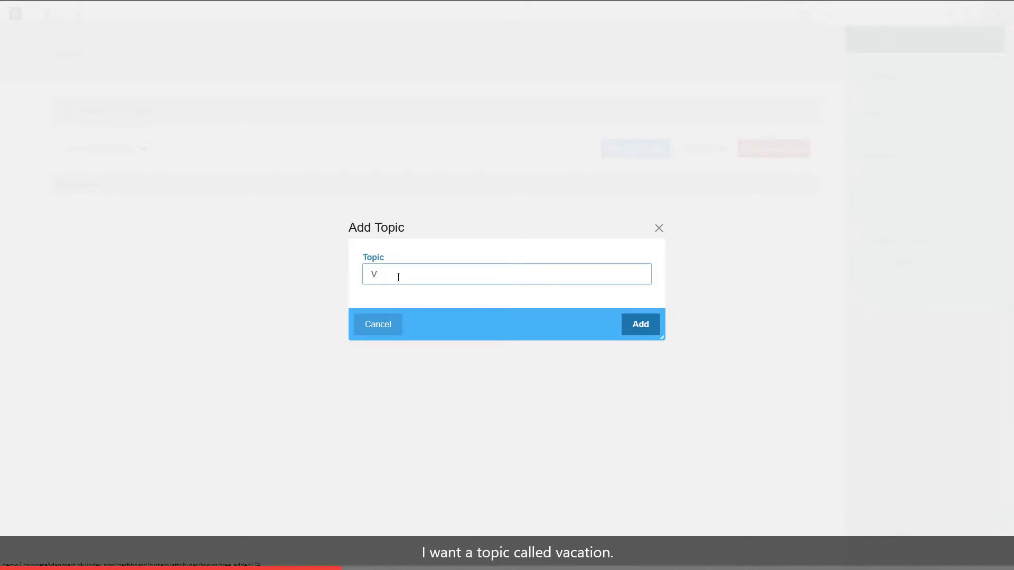
text(acation)
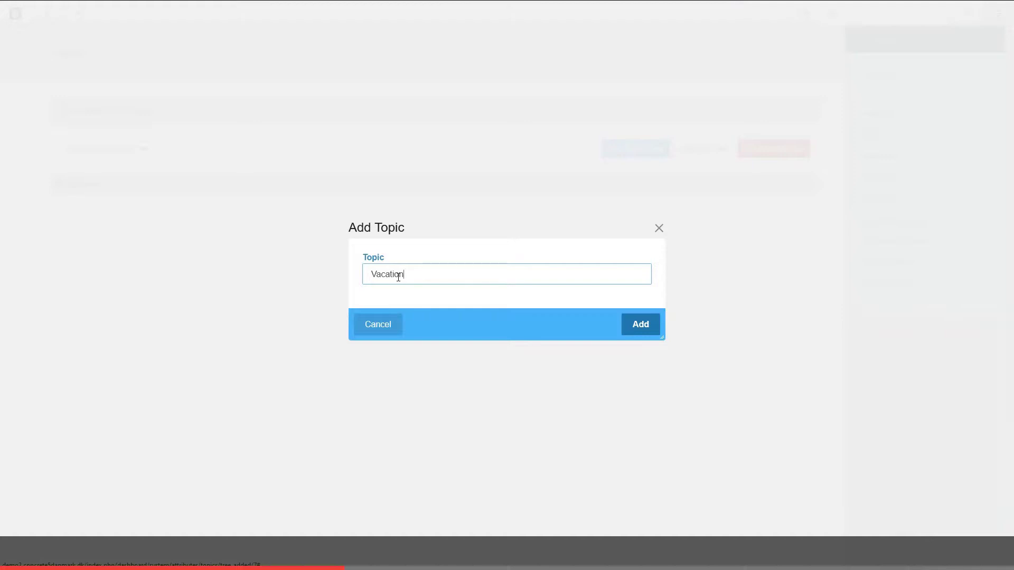
click(638, 324)
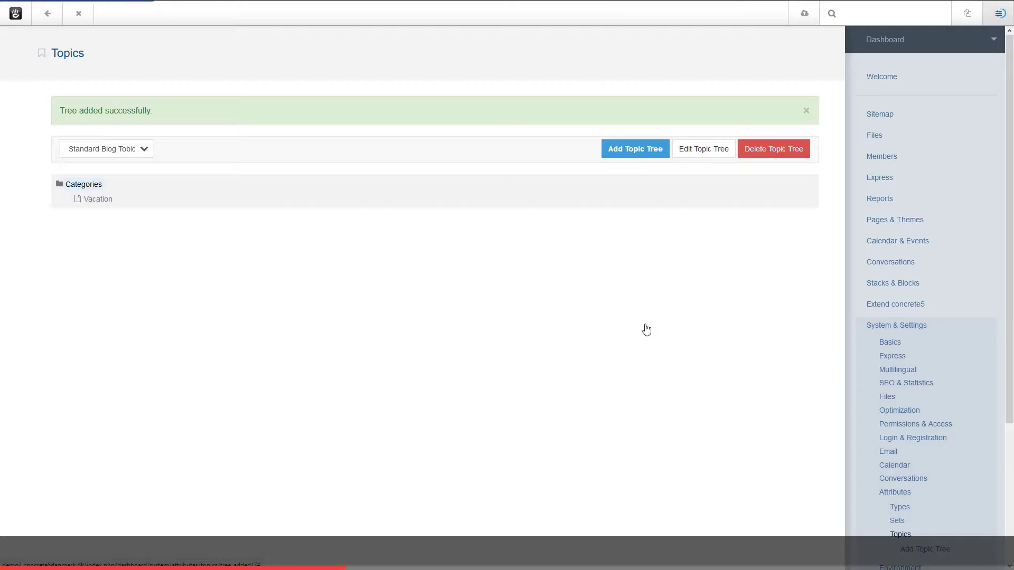
Add a topic named Work Related under Categories in the Standard Blog Tobic tree.
click(85, 187)
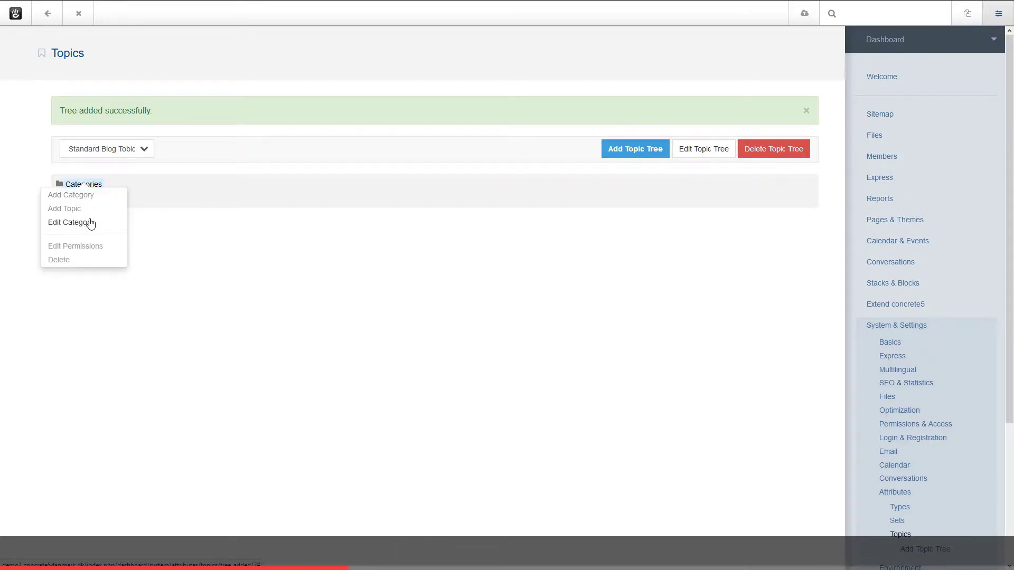
click(74, 210)
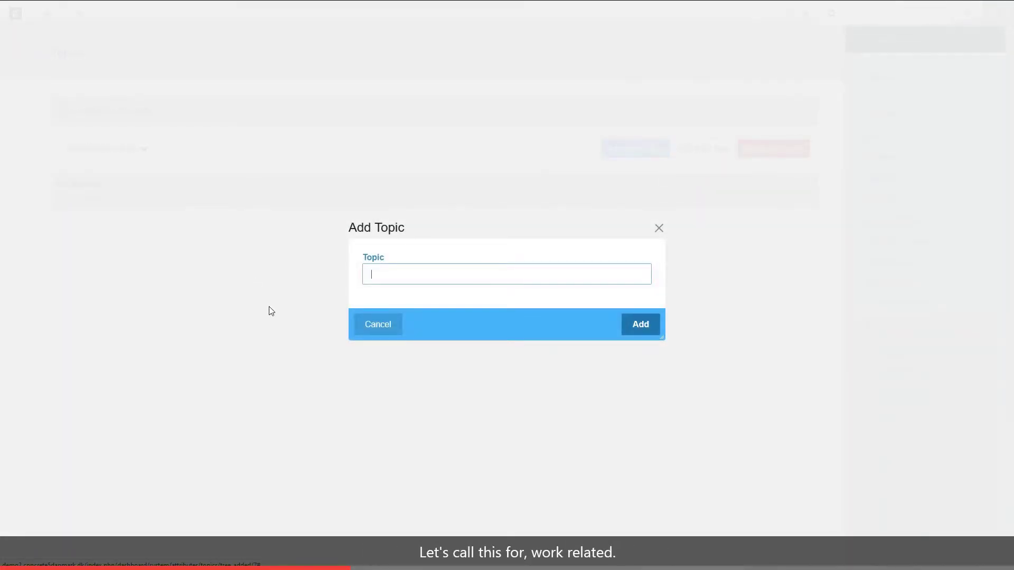
text(Work Related)
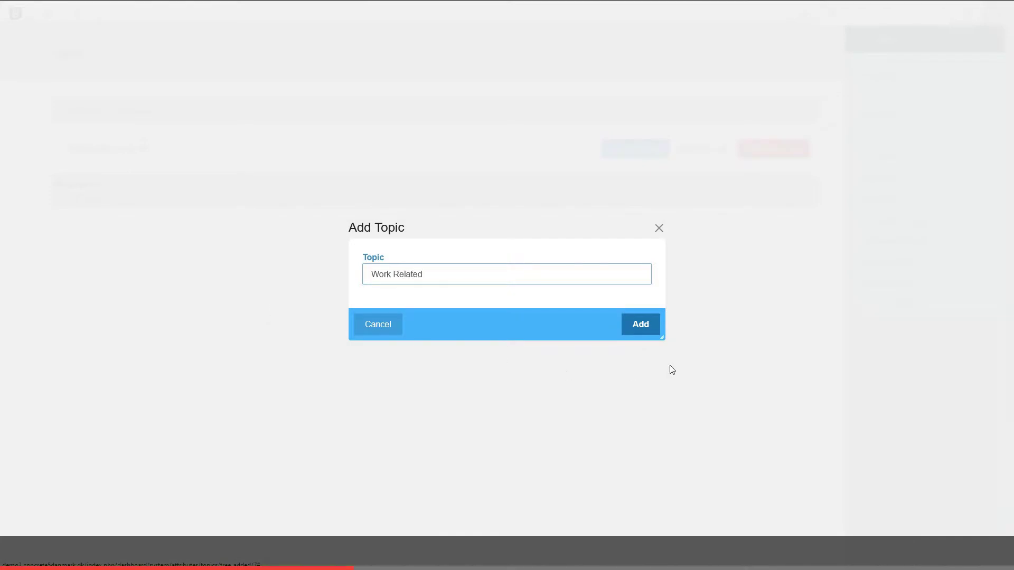
click(640, 325)
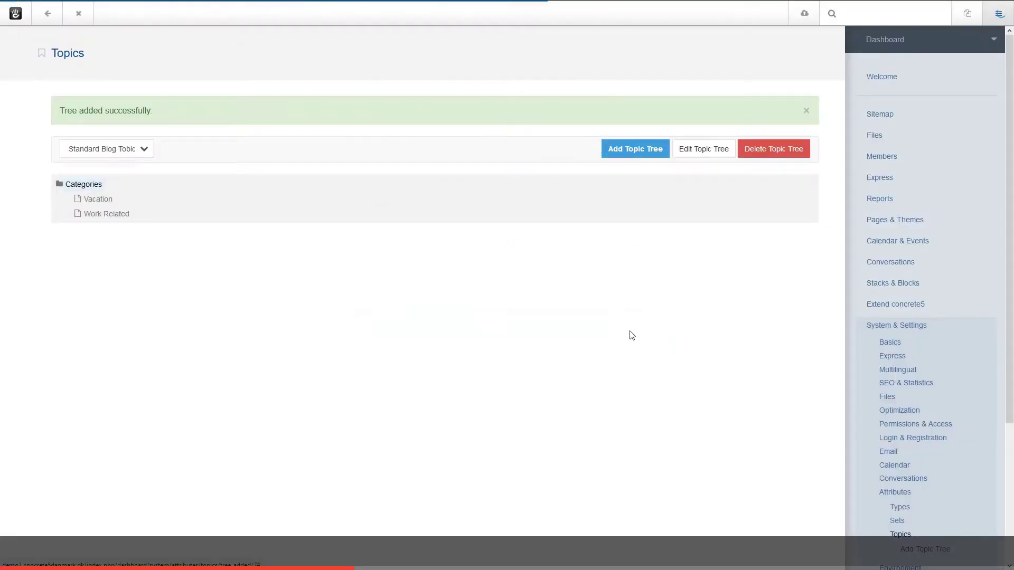
Add a topic named Music under Categories in the same topic tree.
click(103, 188)
click(92, 213)
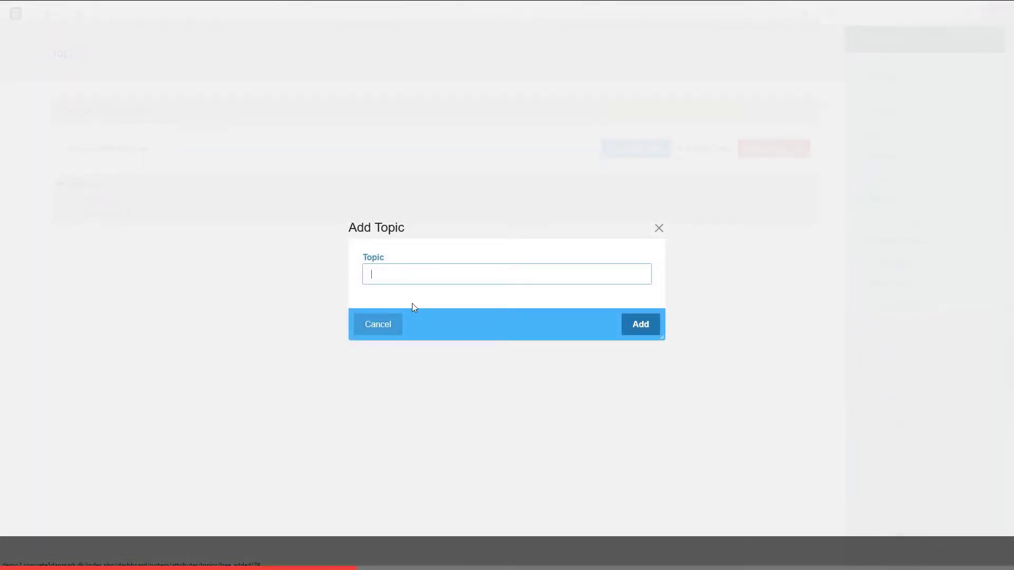
text(M)
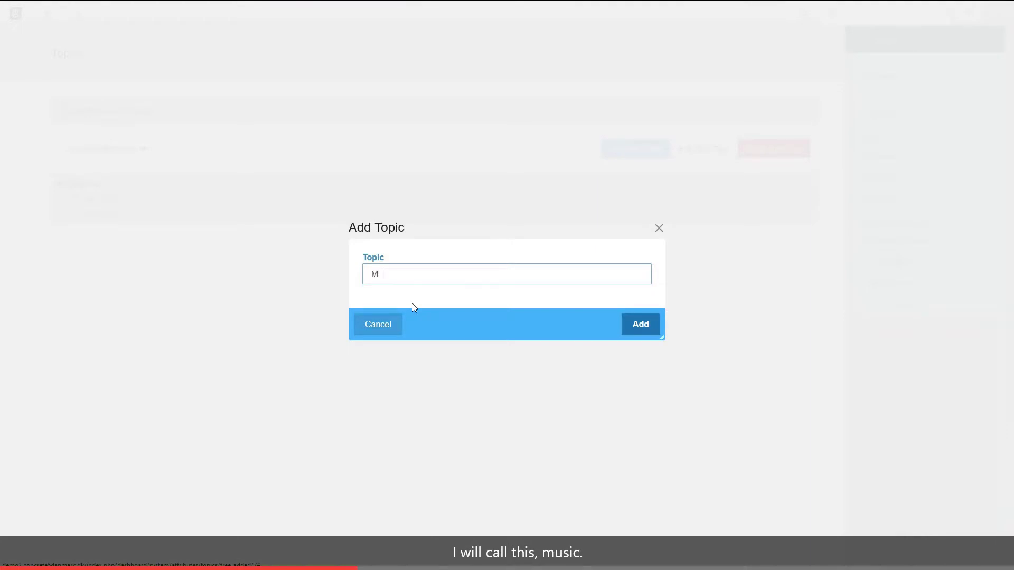
text(usic)
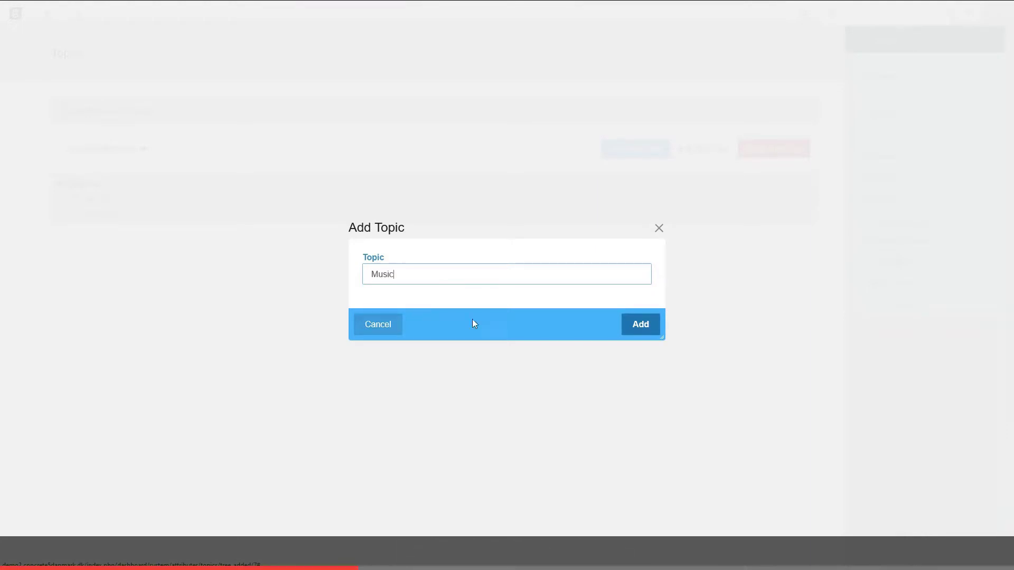
click(648, 329)
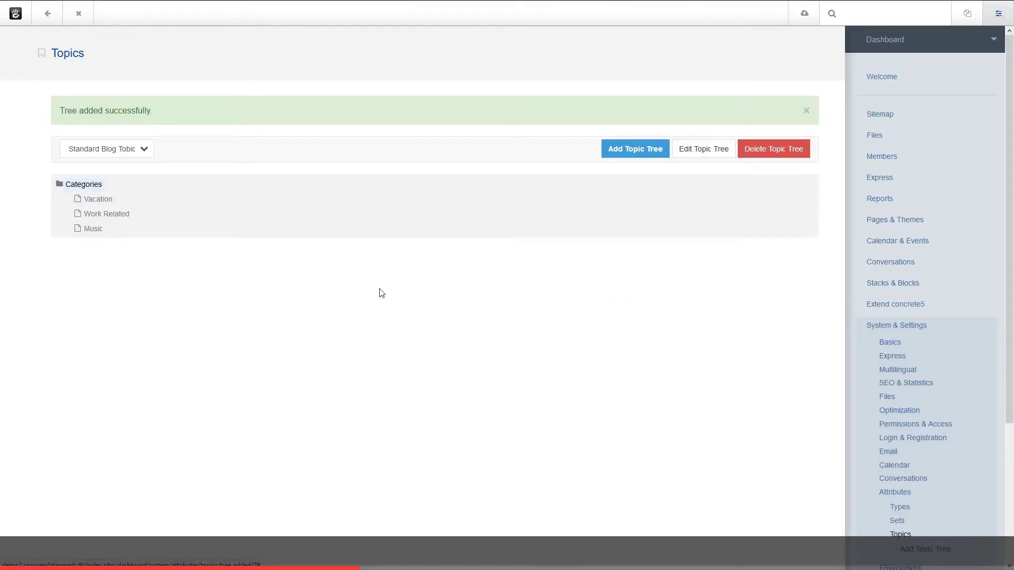
Add a topic named Art under Categories in the same topic tree.
click(100, 189)
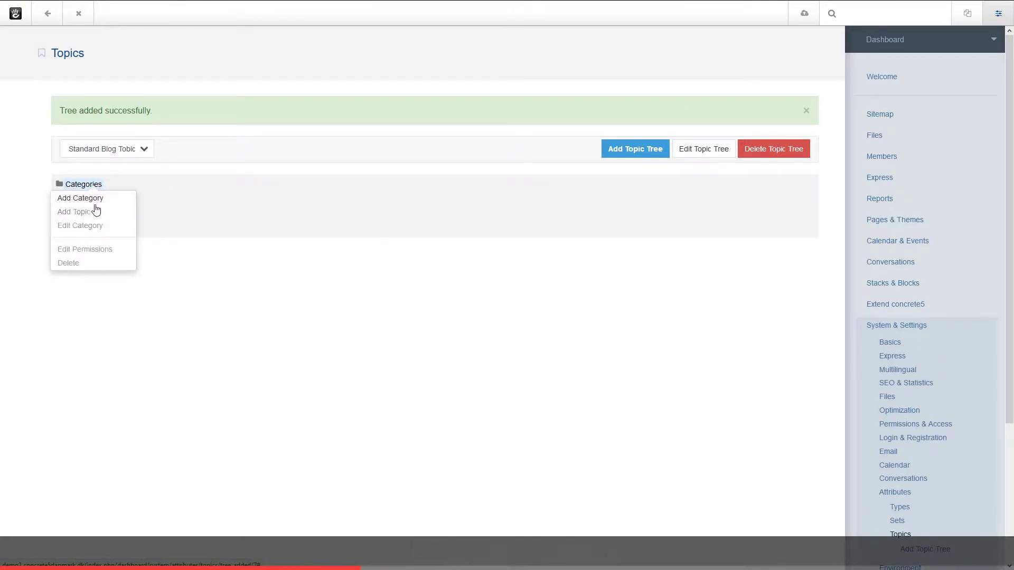
click(94, 212)
text(A)
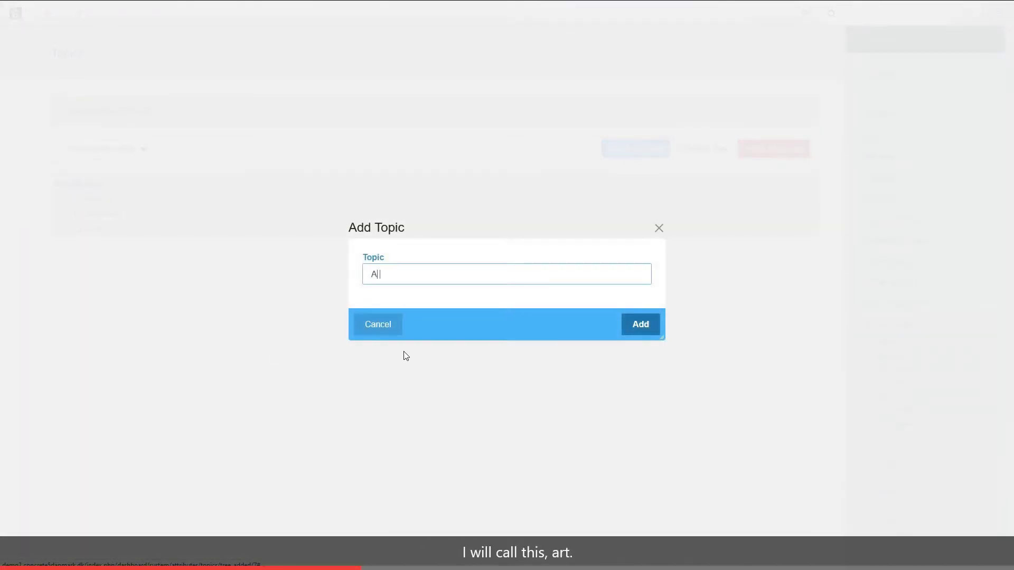
text(rt)
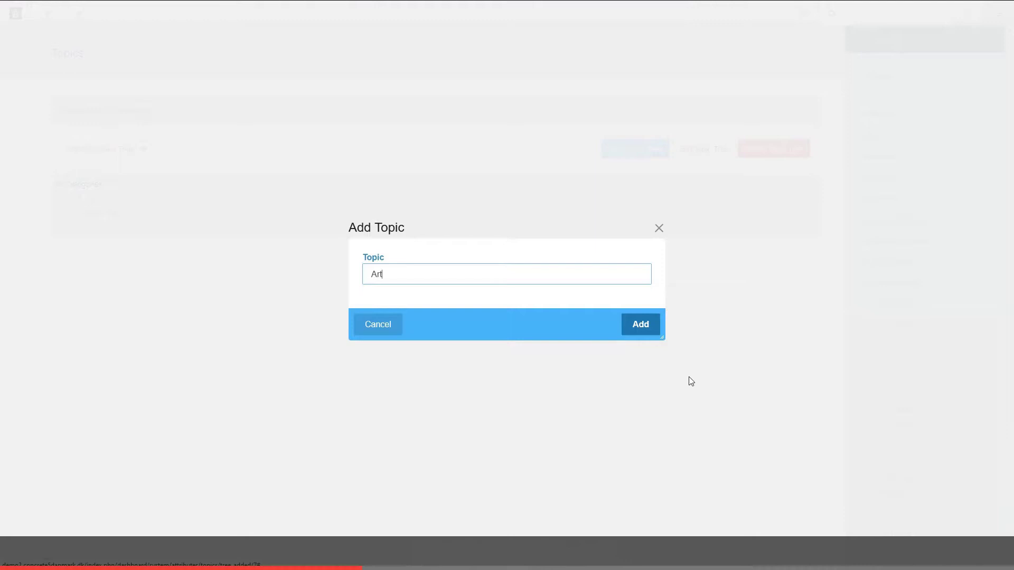
click(640, 324)
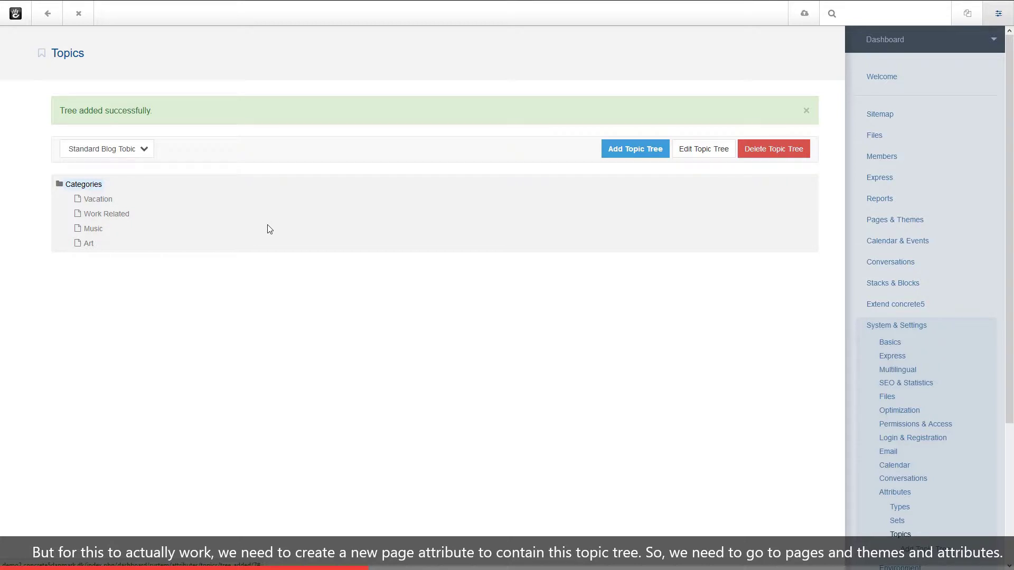
Go to the page attributes in Pages & Themes and start a new attribute of the Topics type.
click(905, 222)
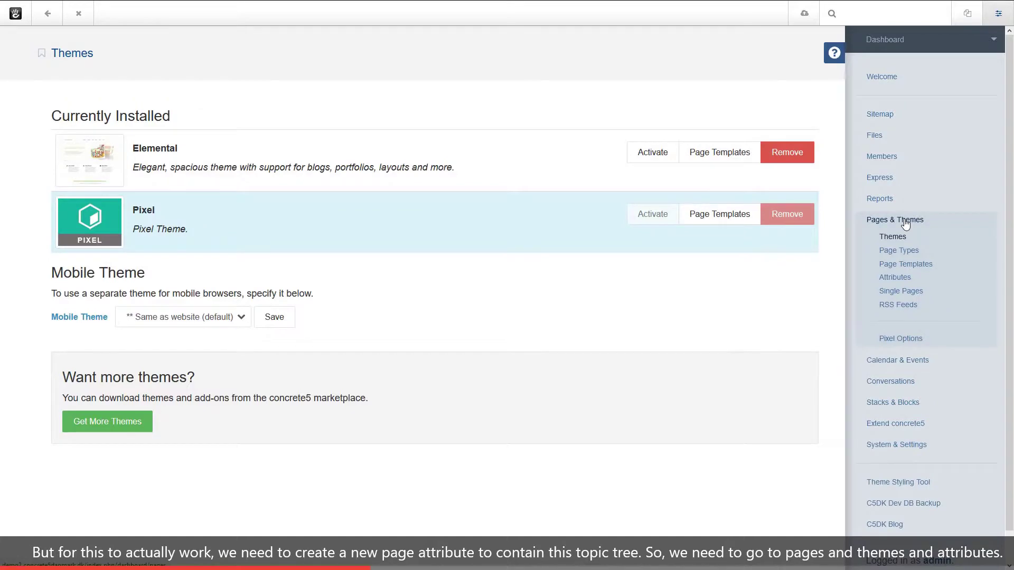
click(897, 282)
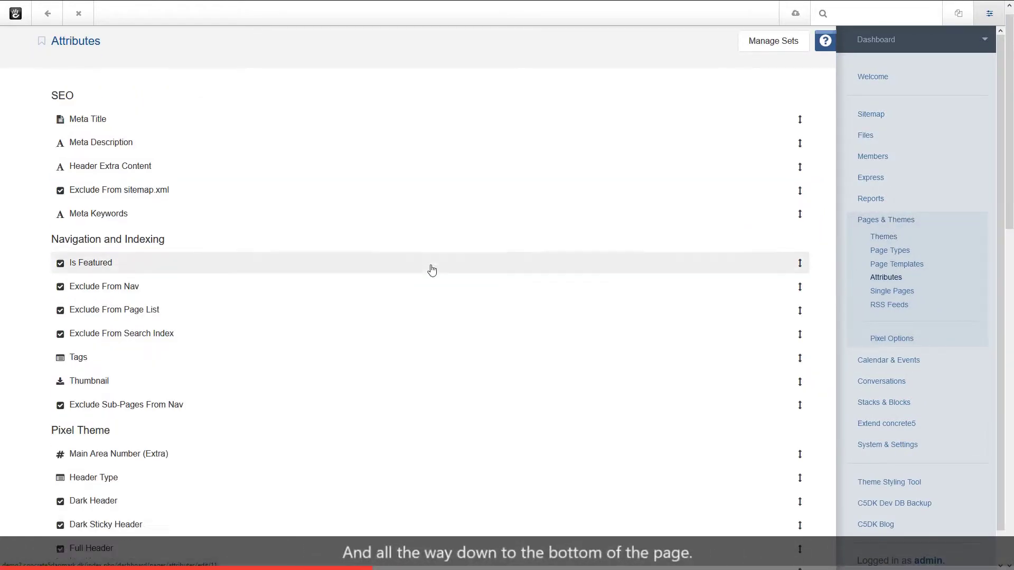
scroll(431, 267, down, 15)
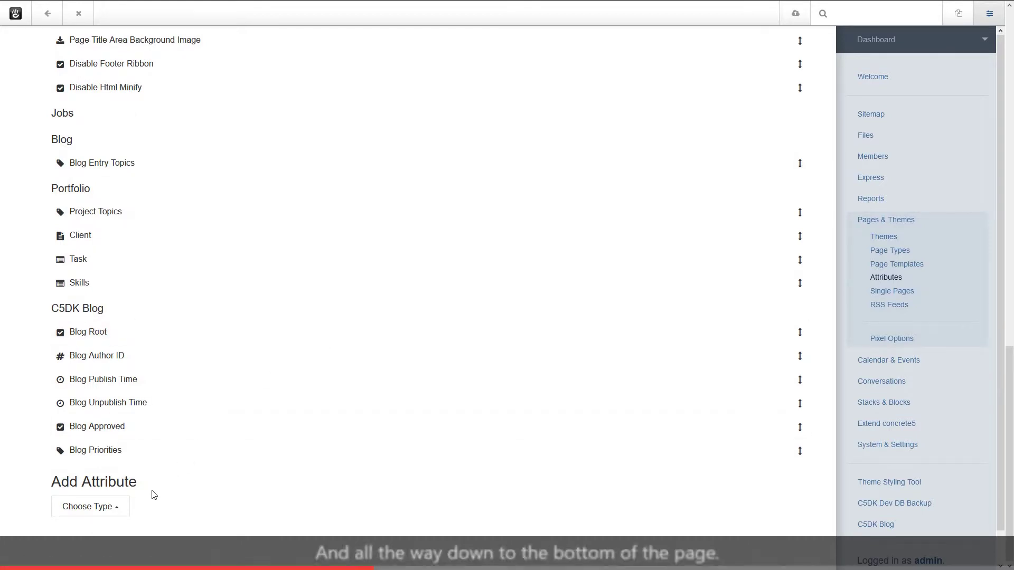
click(116, 509)
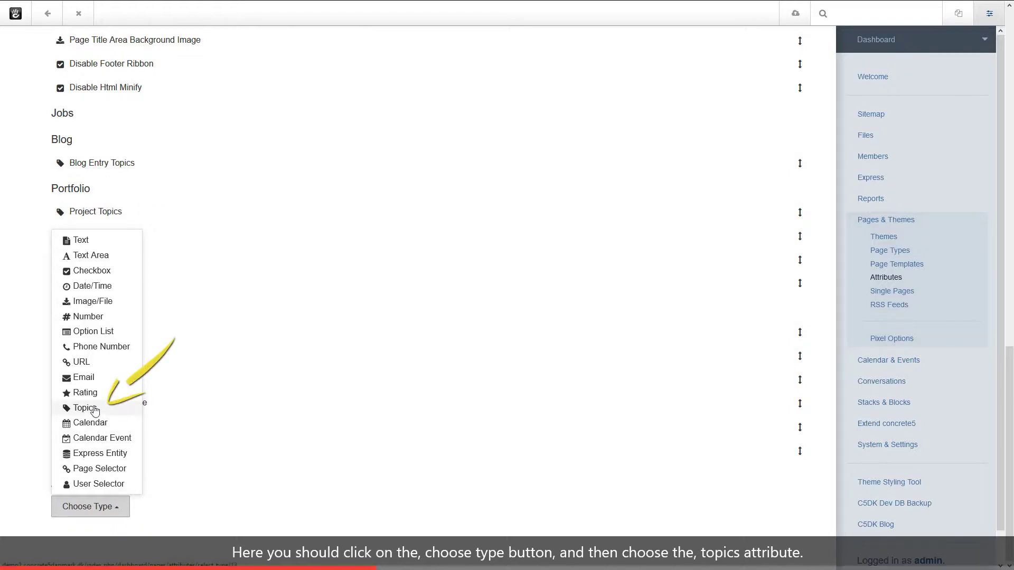
click(93, 408)
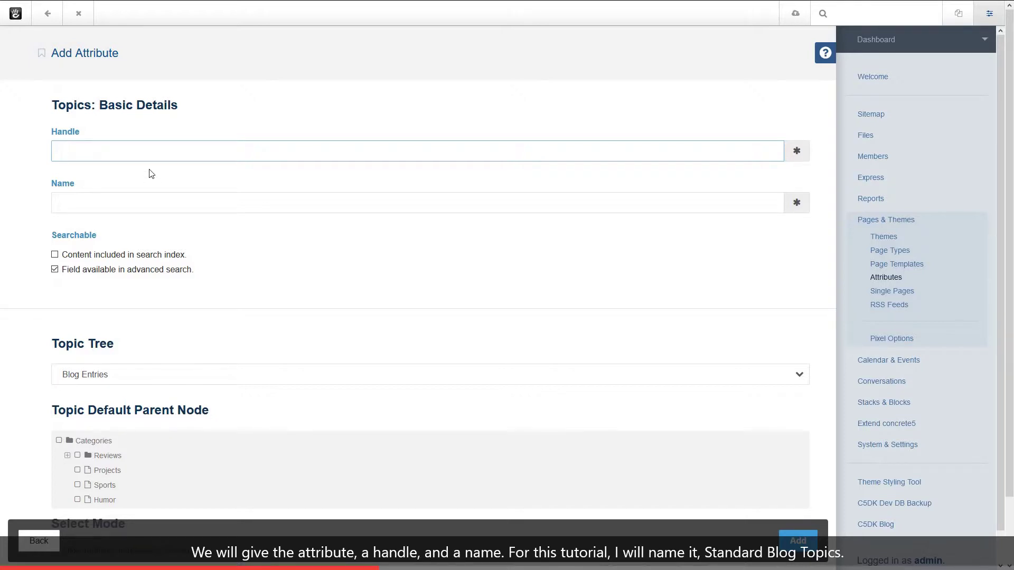
Give the new topics attribute the handle standard_blog_topics and the name "Standard Blog Topics".
text(stan)
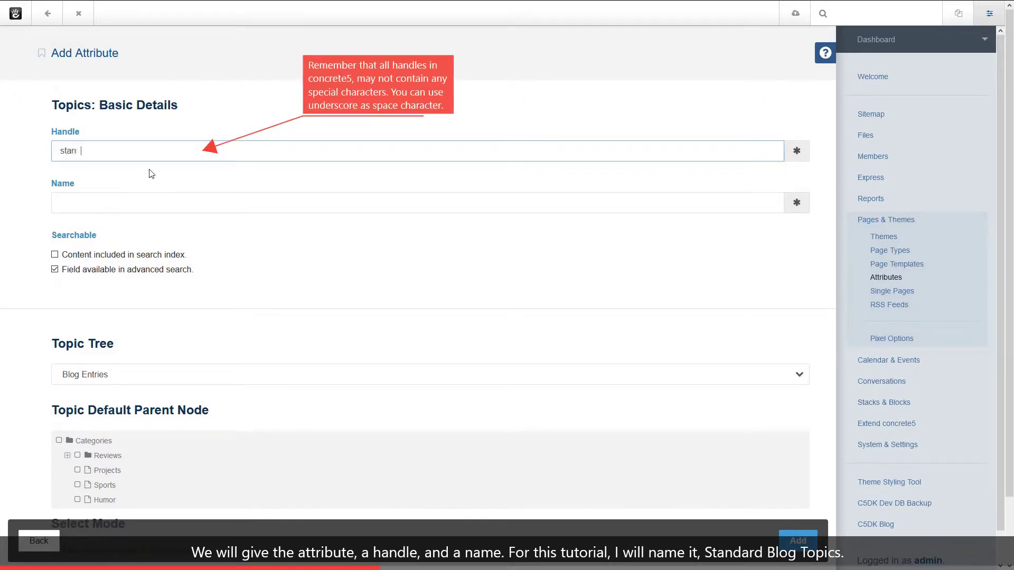
text(dard_blog)
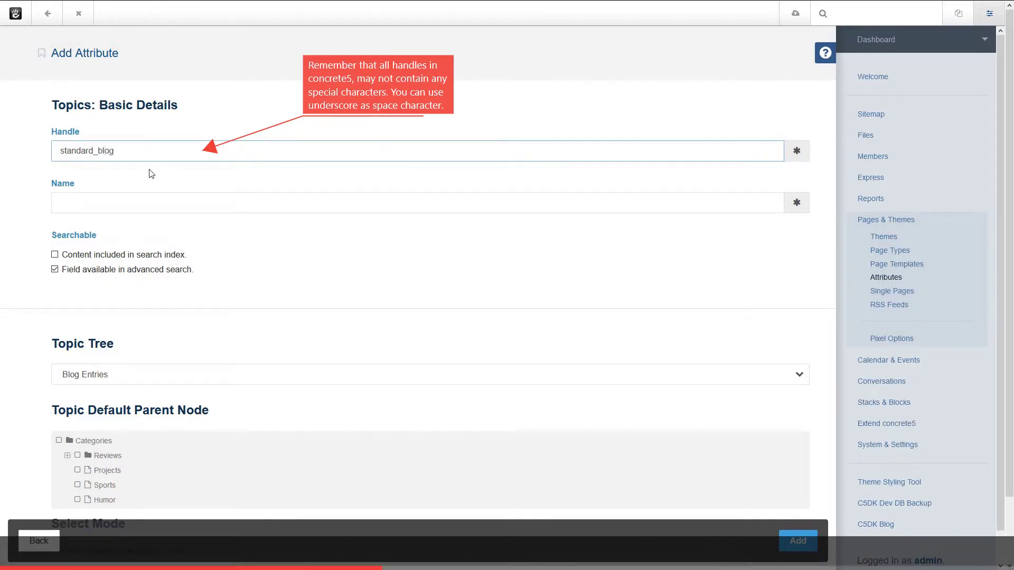
text(_topics)
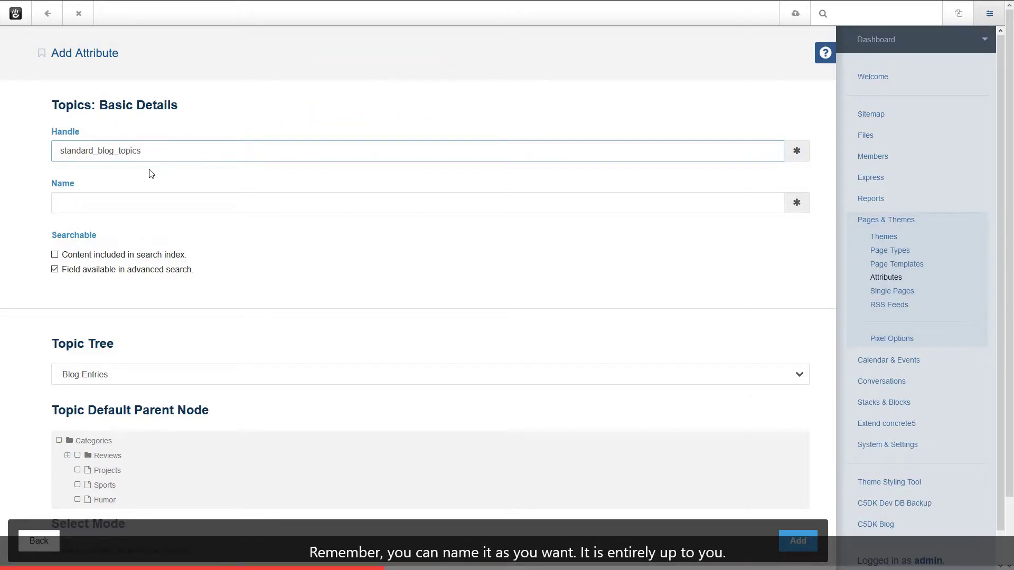
click(77, 205)
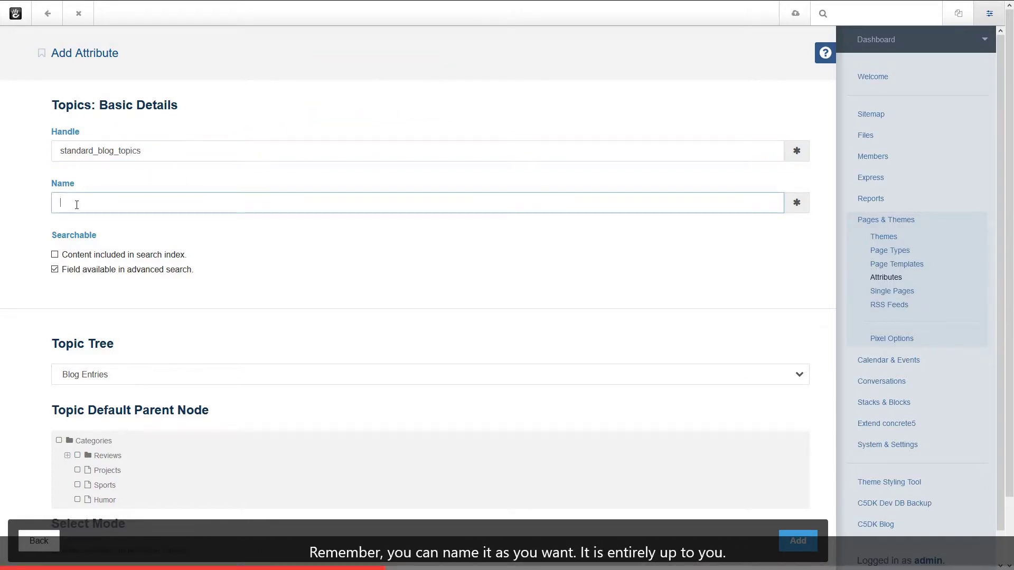
text(Sta)
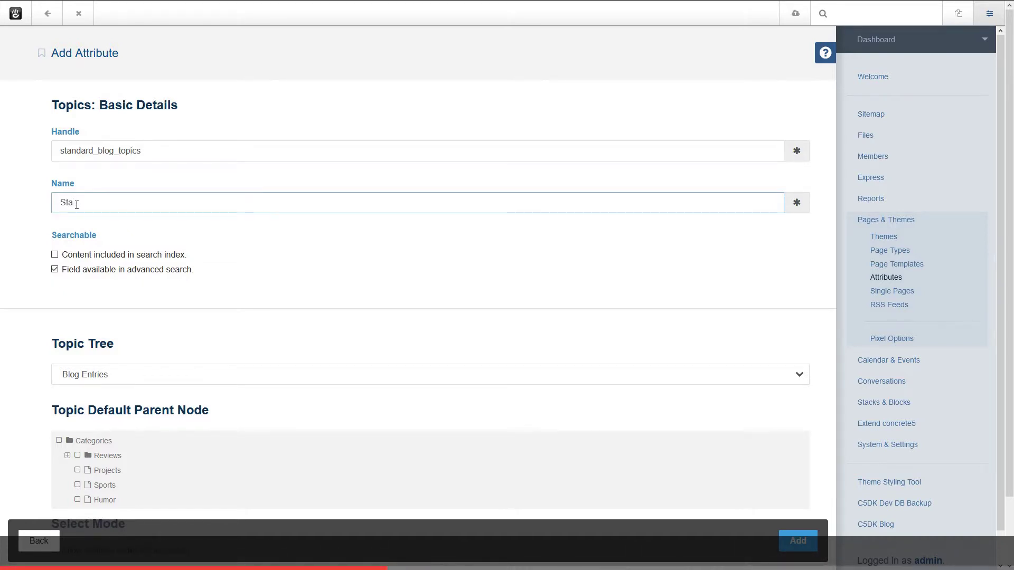
text(ndard Blog Topics)
Assign the Standard Blog Tobic tree with Categories as default parent node, add the attribute and check it in the attribute list.
scroll(294, 294, down, 2)
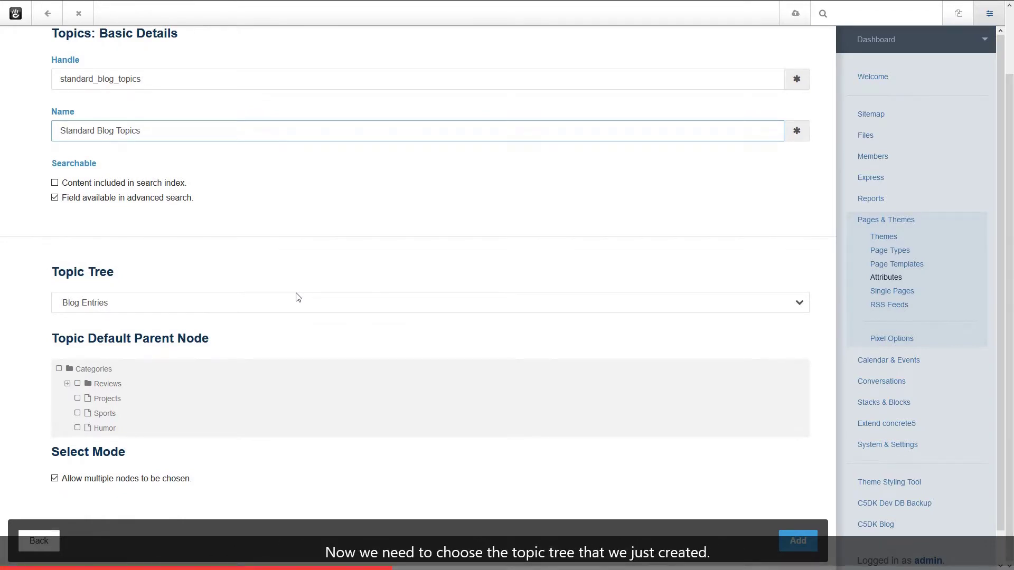
click(129, 308)
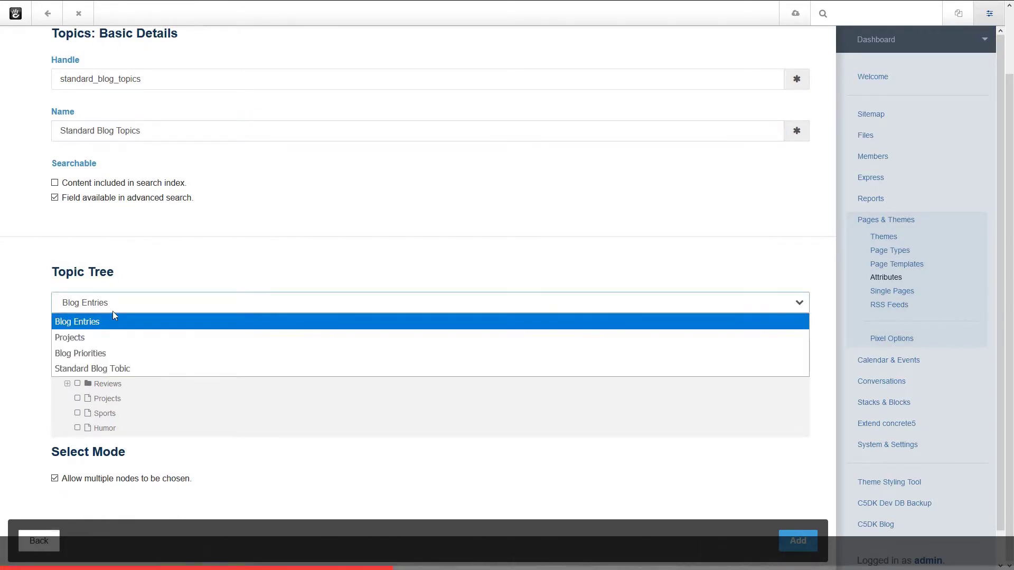
click(132, 368)
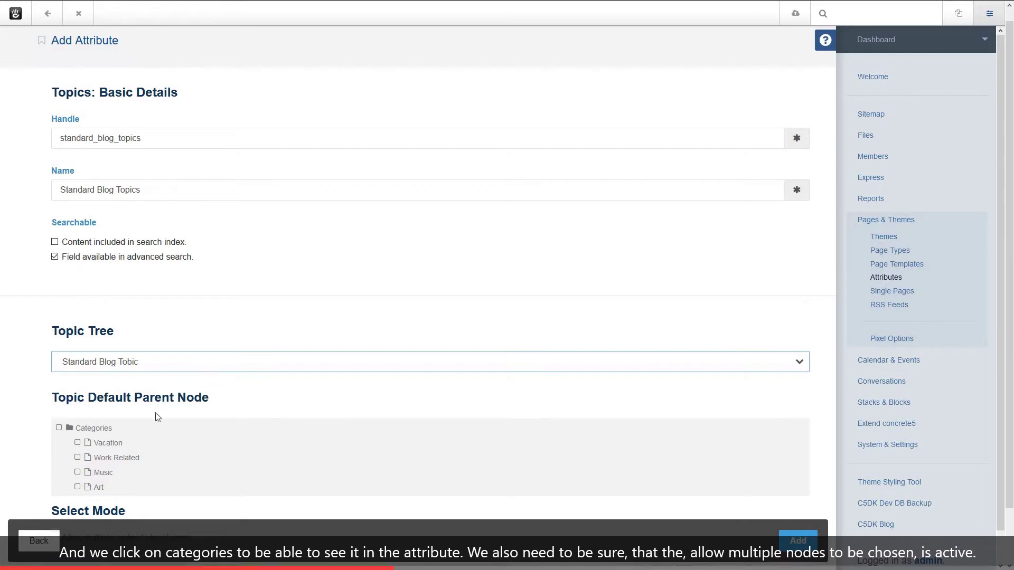
scroll(40, 301, down, 2)
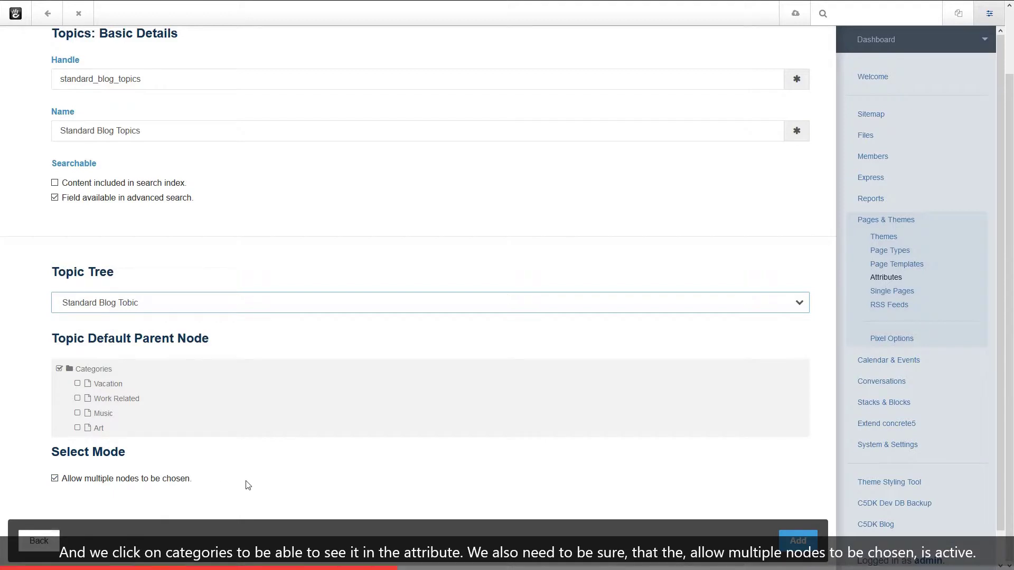
click(797, 546)
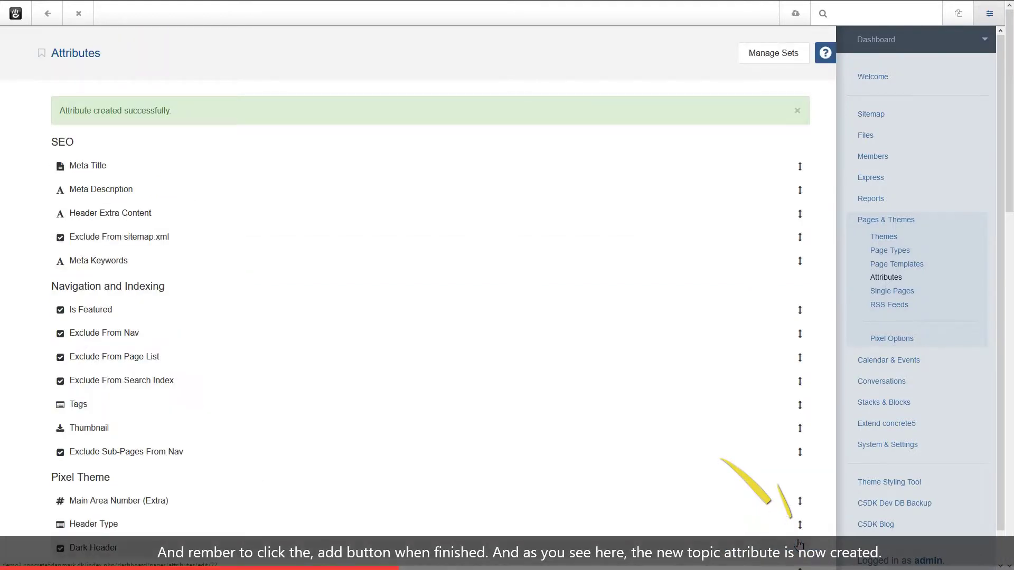
scroll(455, 382, down, 9)
scroll(455, 382, down, 8)
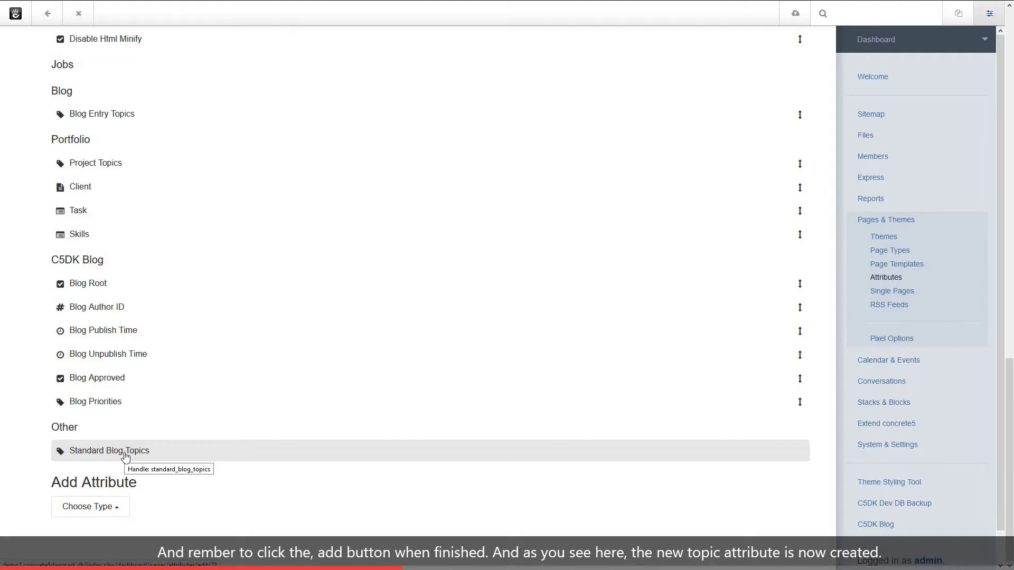
Start a new page type with the name "Standard Blog Page" and the handle standard_blog_page.
click(900, 252)
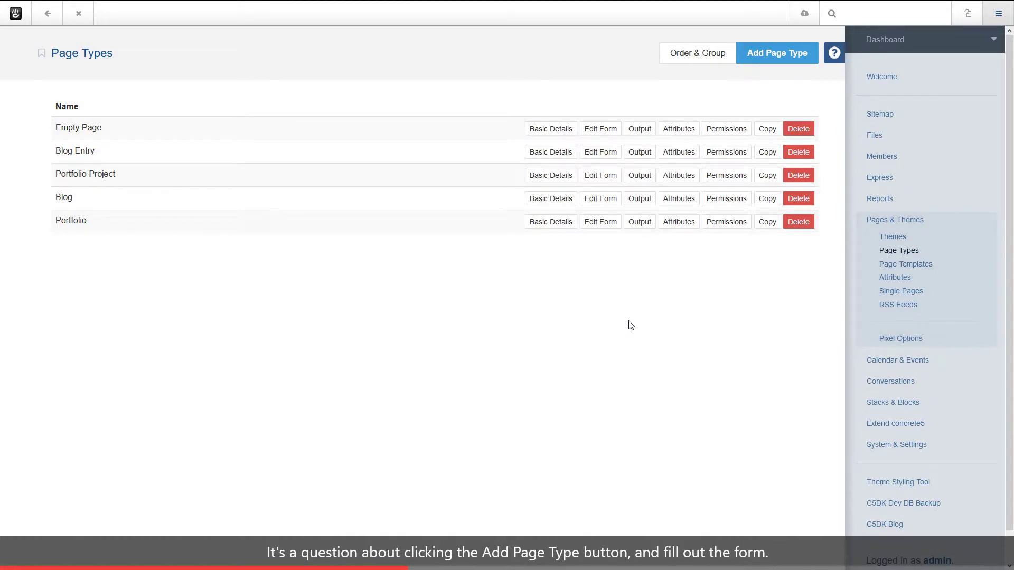
click(785, 54)
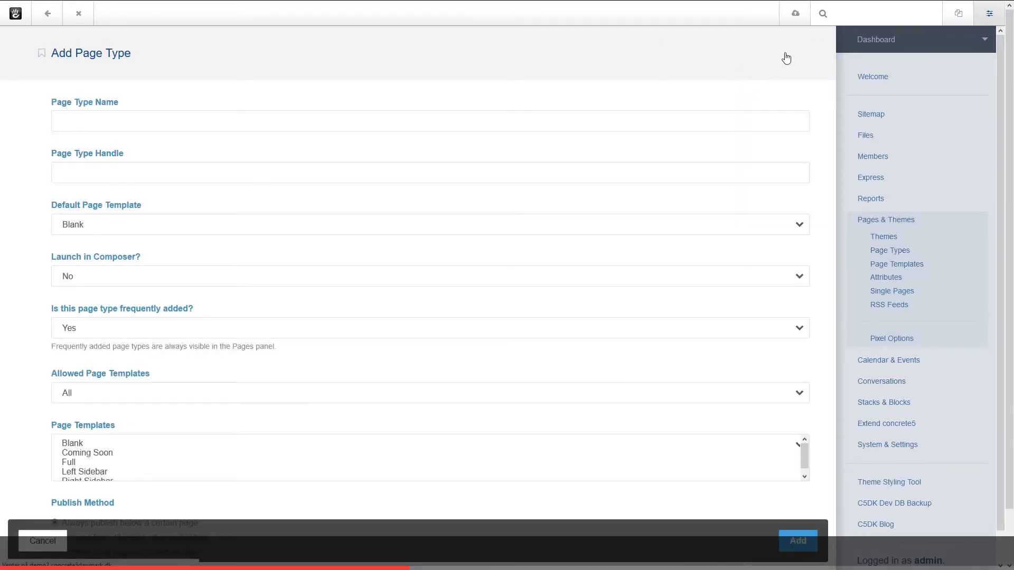
click(76, 119)
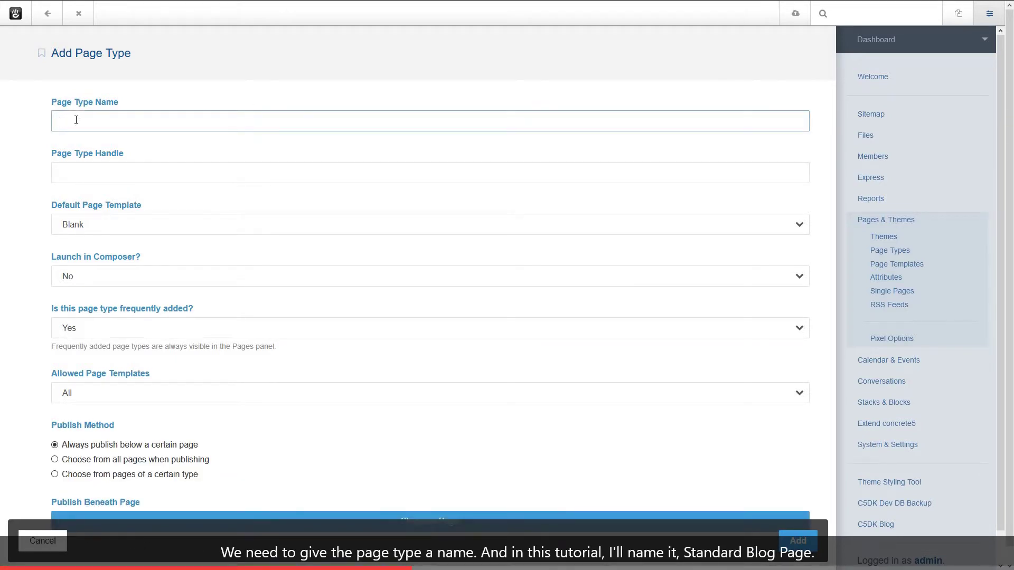
text(Standard )
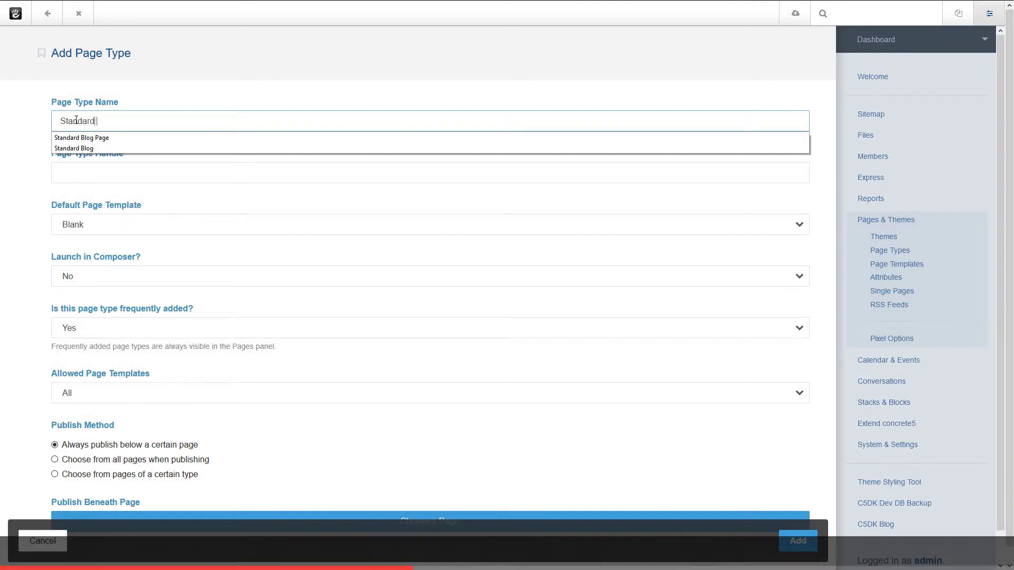
text(Blog Page)
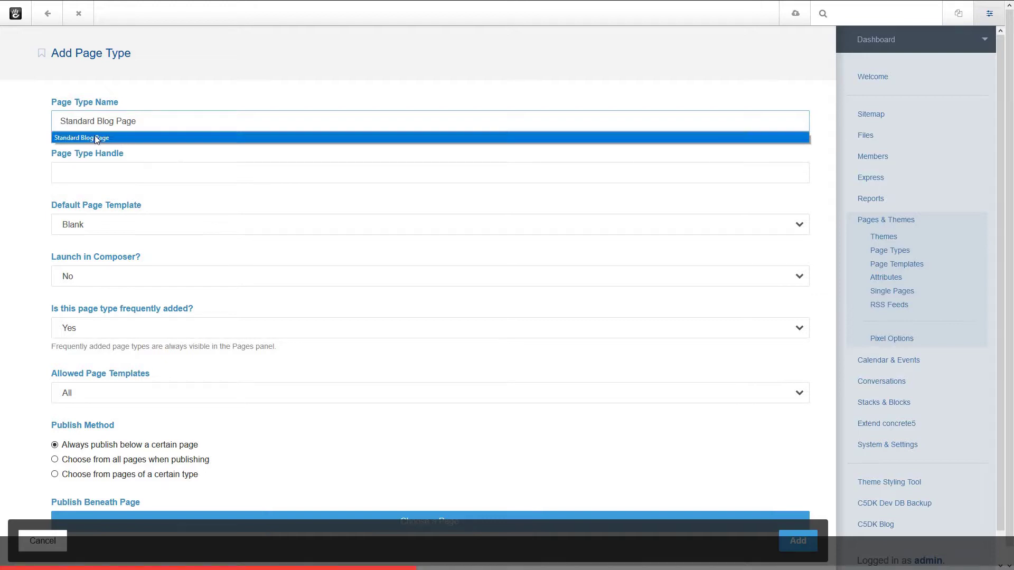
click(106, 173)
text(s)
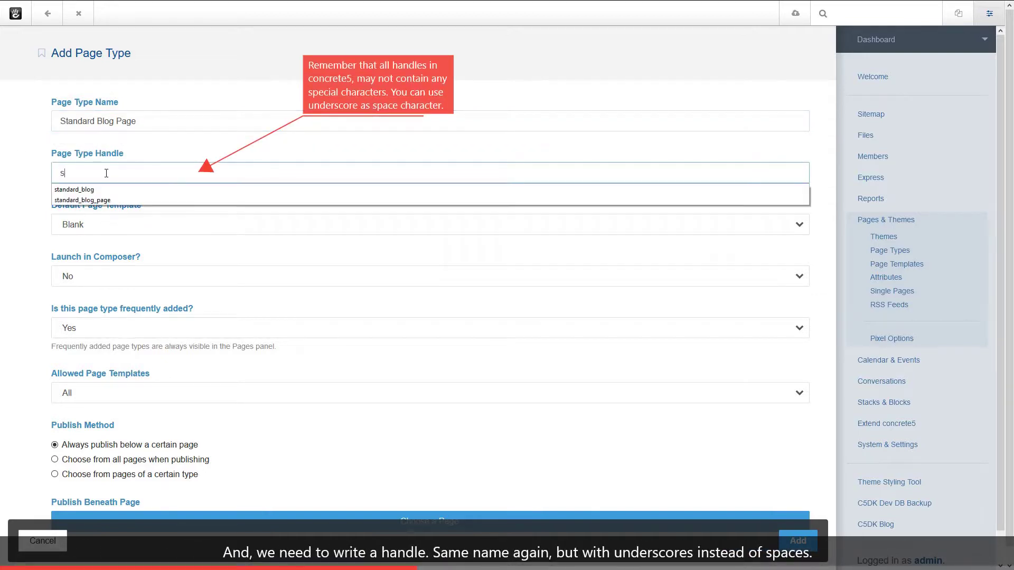
click(94, 201)
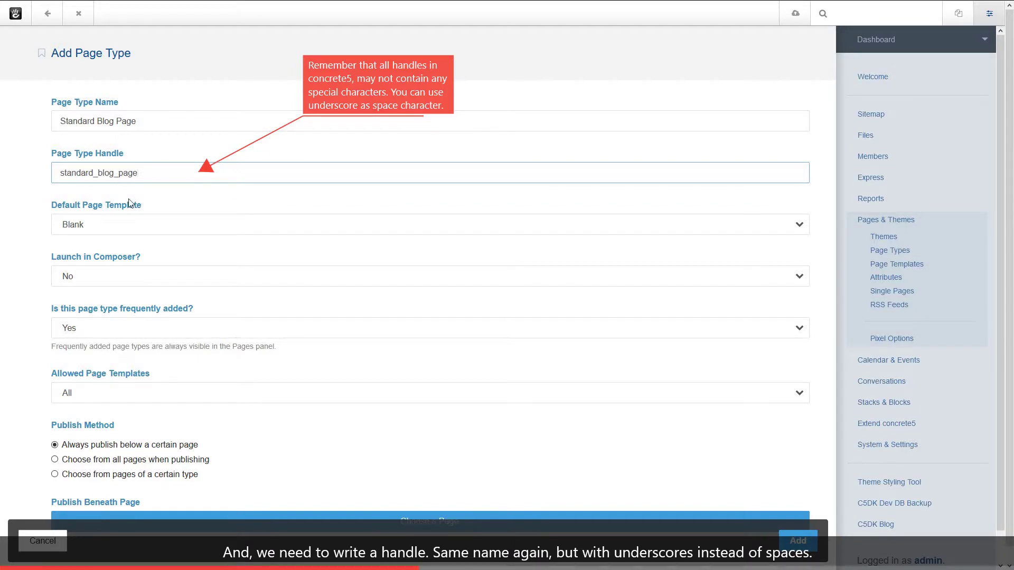
Set the page type's default template to Right Sidebar and mark it as not frequently added.
click(122, 224)
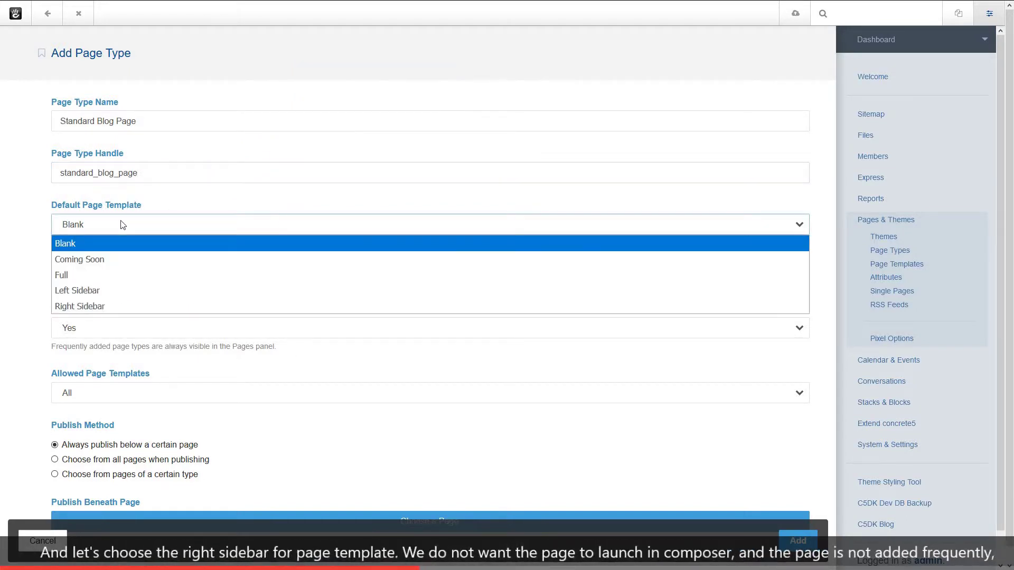
click(136, 306)
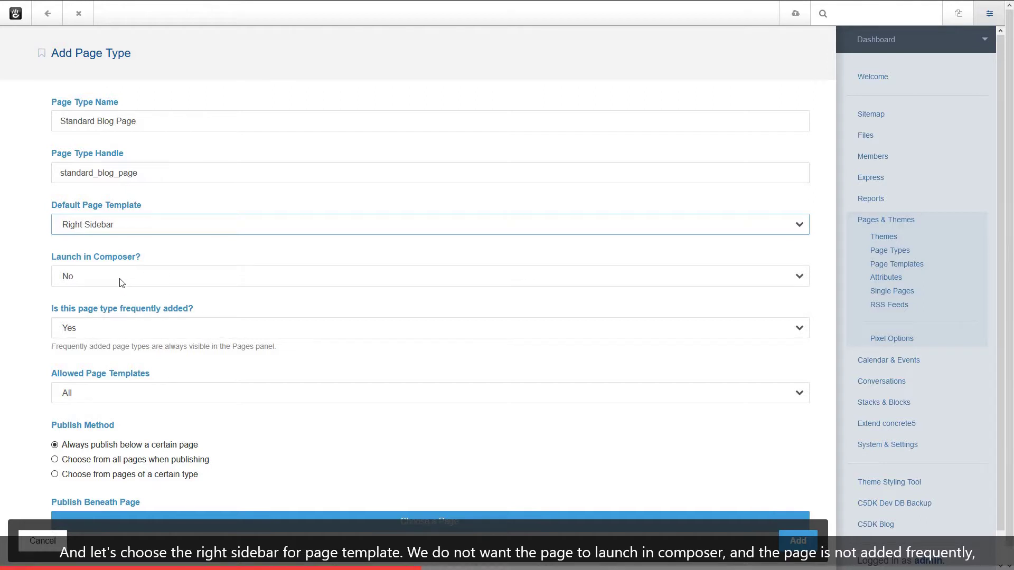
click(129, 333)
click(126, 344)
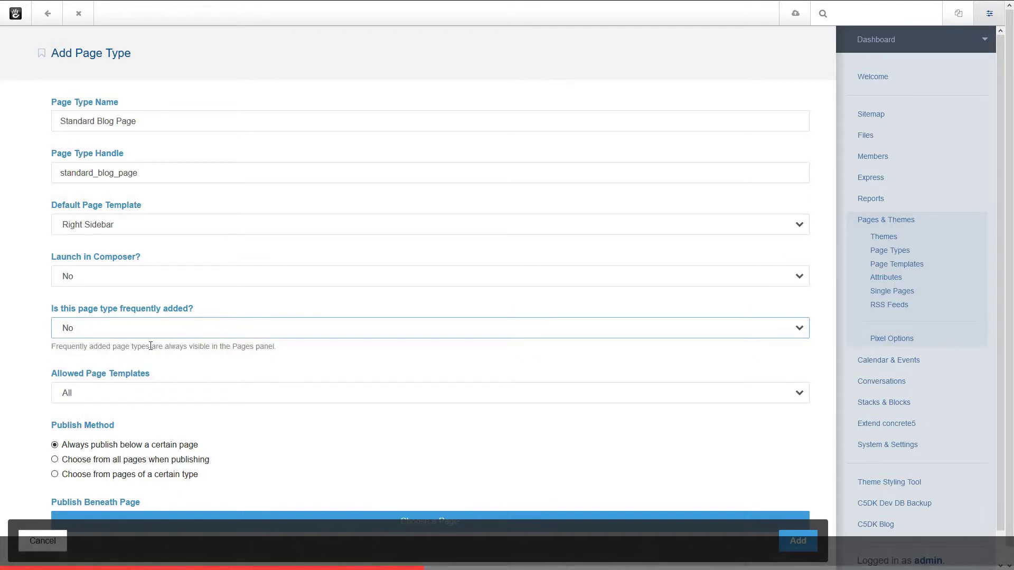
Restrict the allowed page templates to selected ones, with only Right Sidebar in the selection.
scroll(137, 364, down, 1)
click(113, 379)
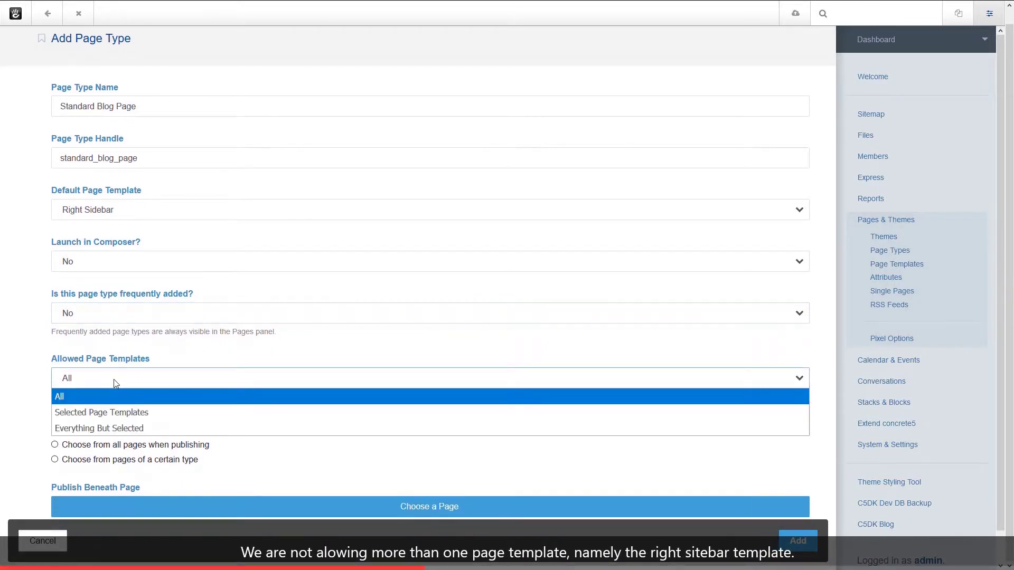
click(117, 417)
click(119, 425)
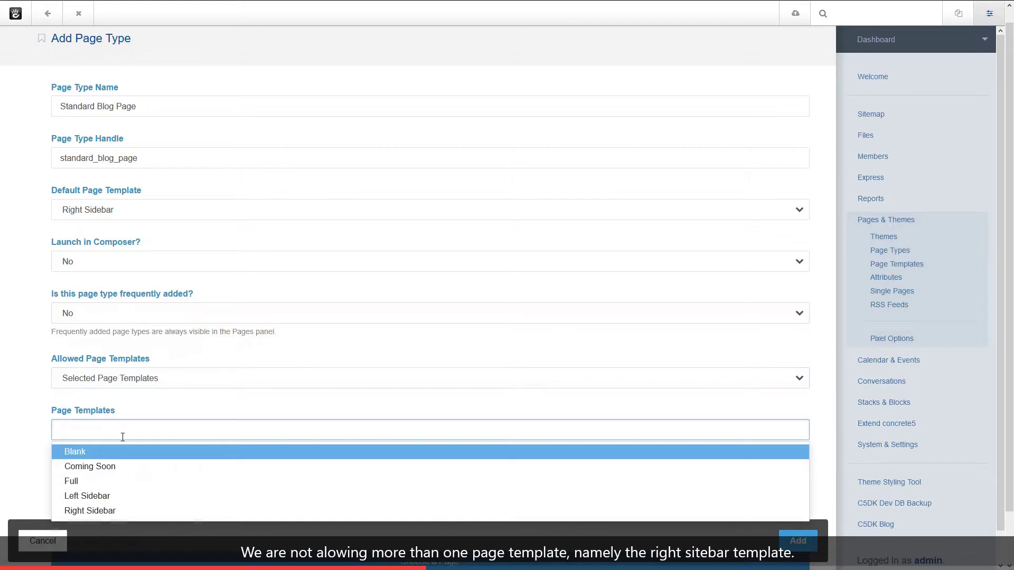
click(125, 510)
click(33, 364)
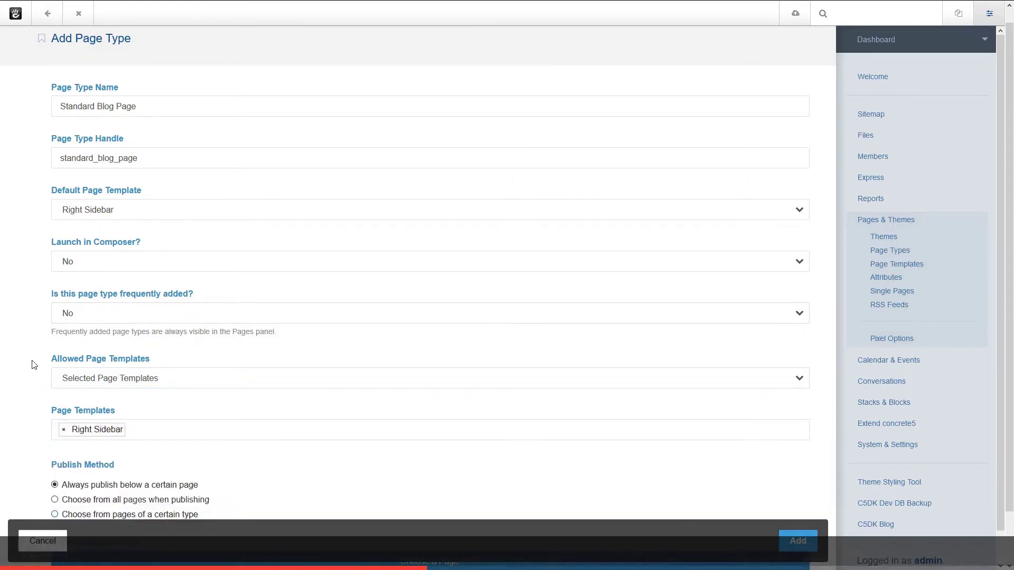
Set the publish method to "Choose from all pages when publishing" and add the page type.
scroll(33, 364, down, 2)
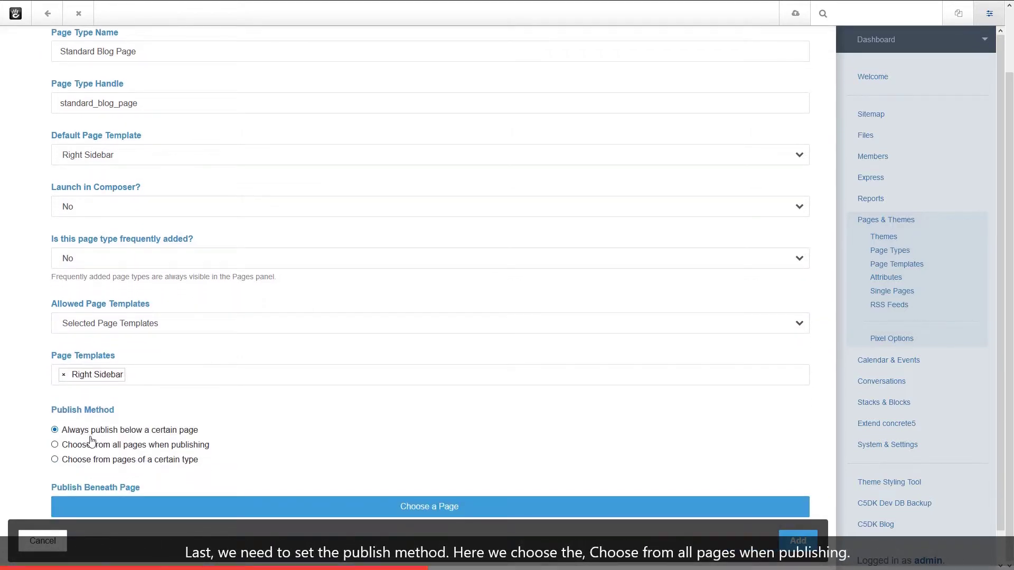
click(102, 447)
scroll(381, 396, down, 1)
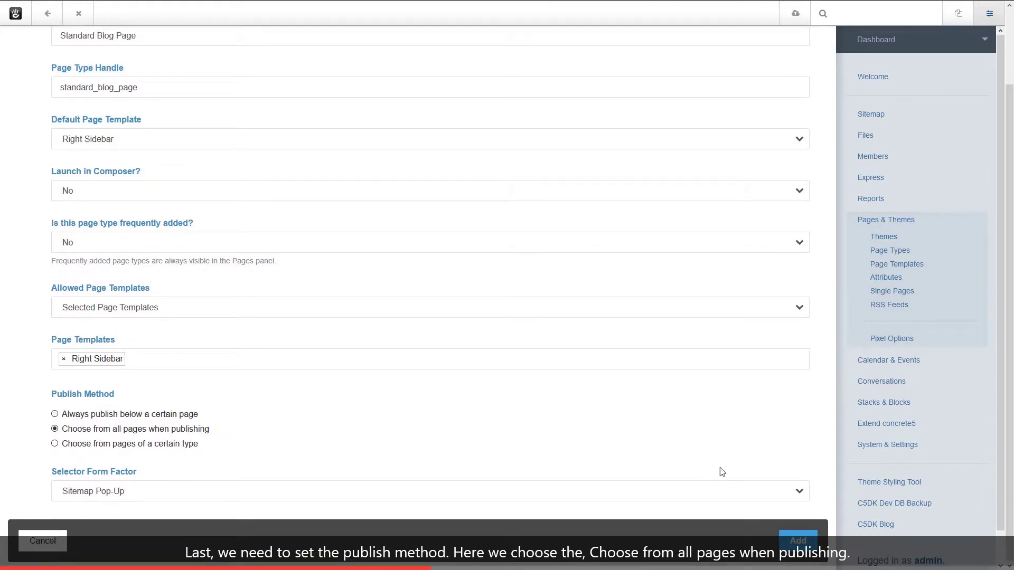
click(798, 544)
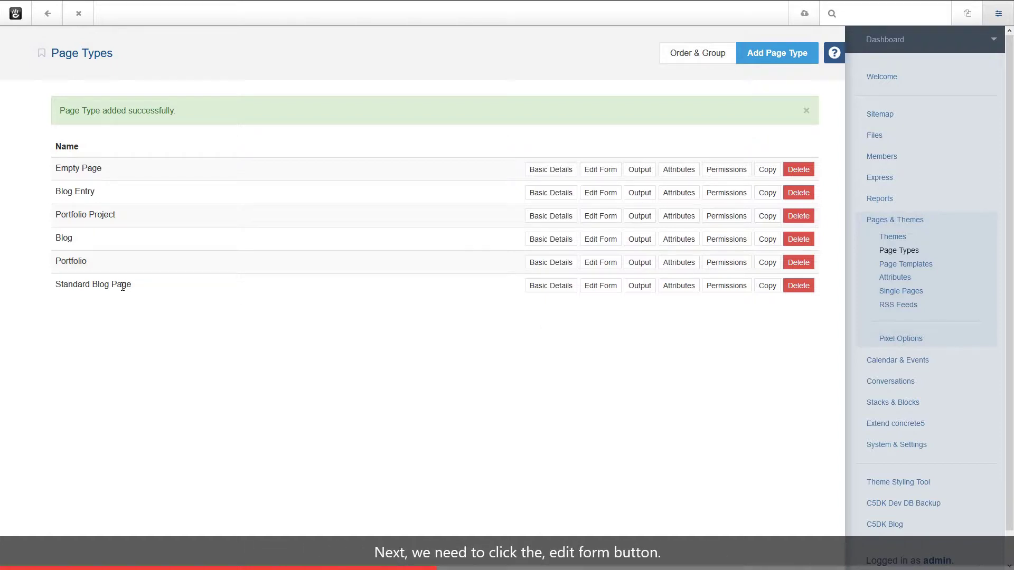
Open the compose form of the Standard Blog Page type and add a control set named "Page Settings".
click(597, 288)
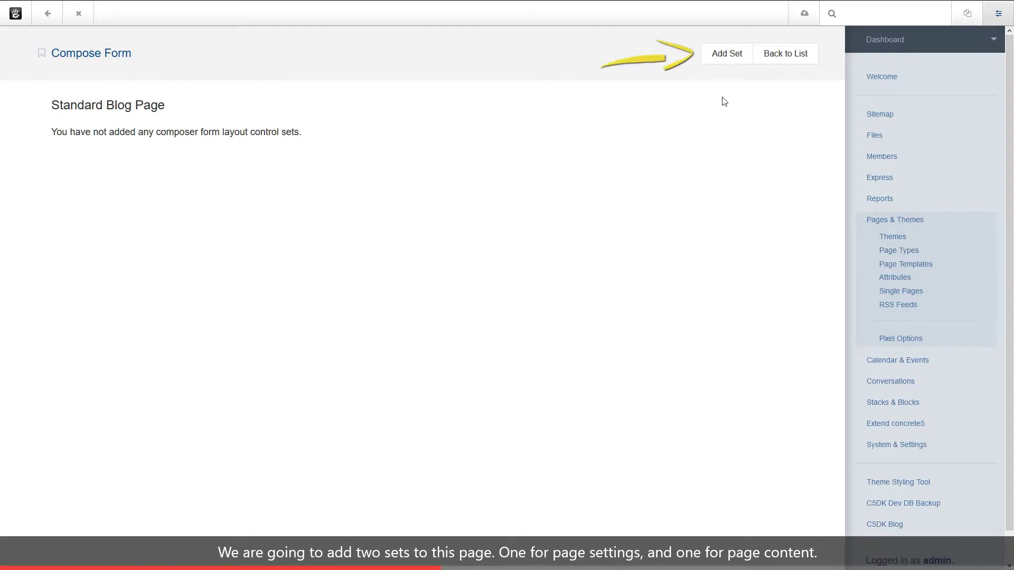
click(725, 55)
click(432, 234)
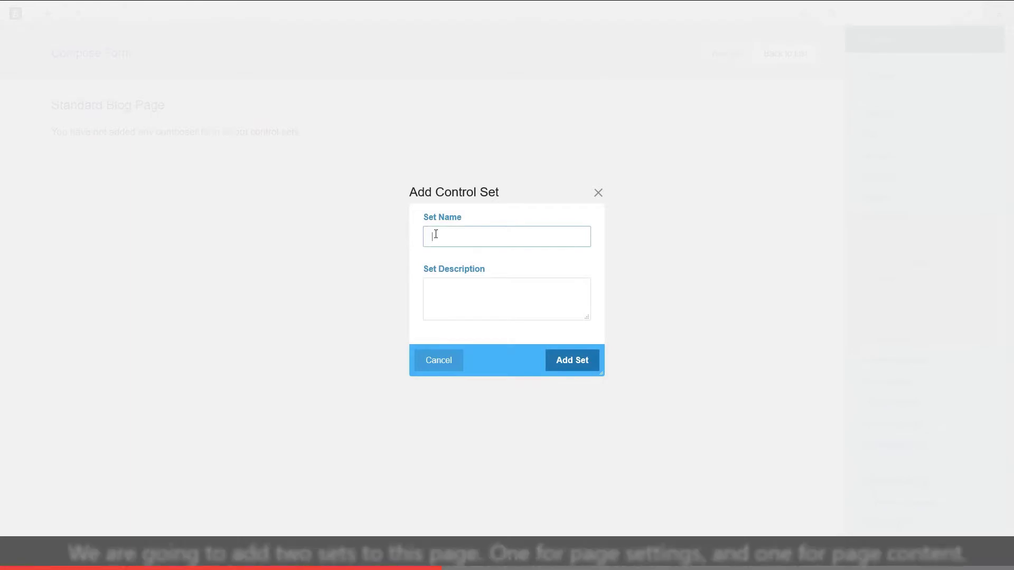
text(S)
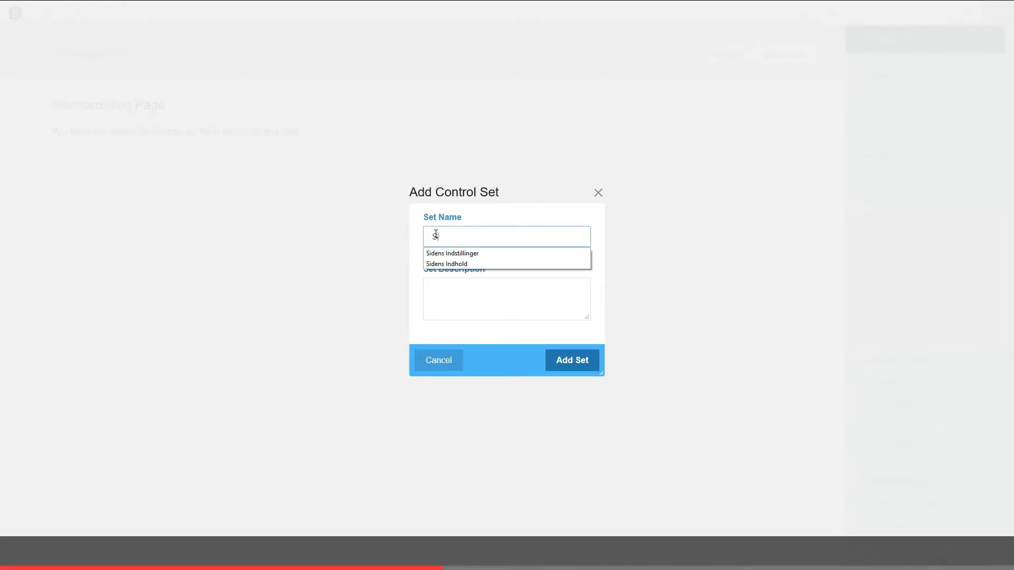
key(Escape)
key(BackSpace)
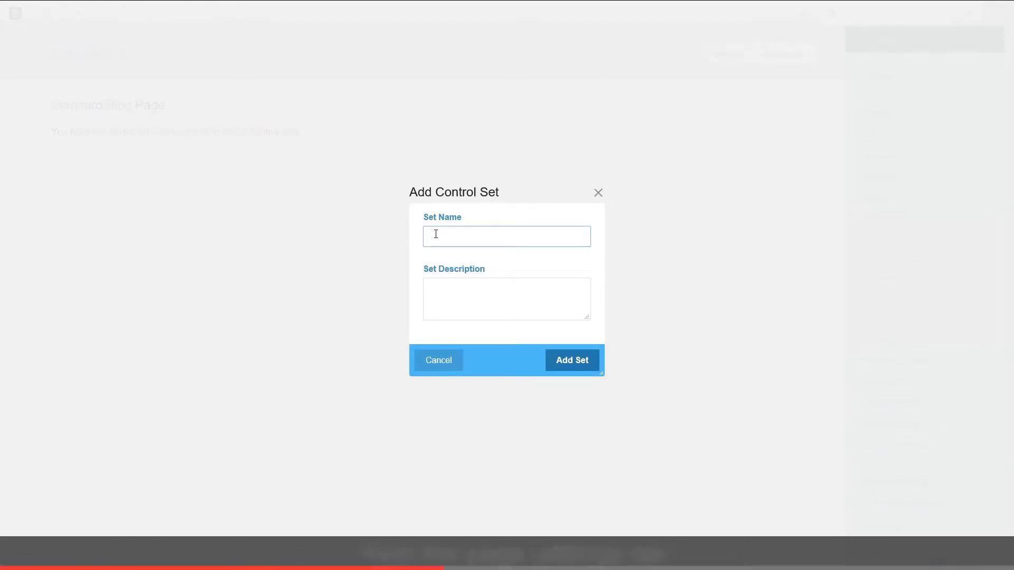
text(p)
key(Down)
key(Return)
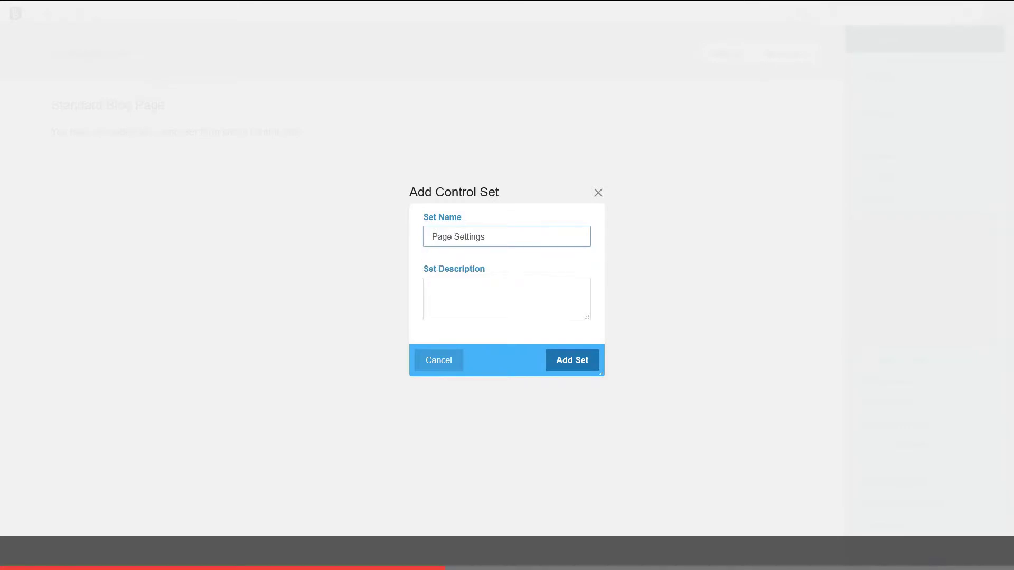
click(575, 362)
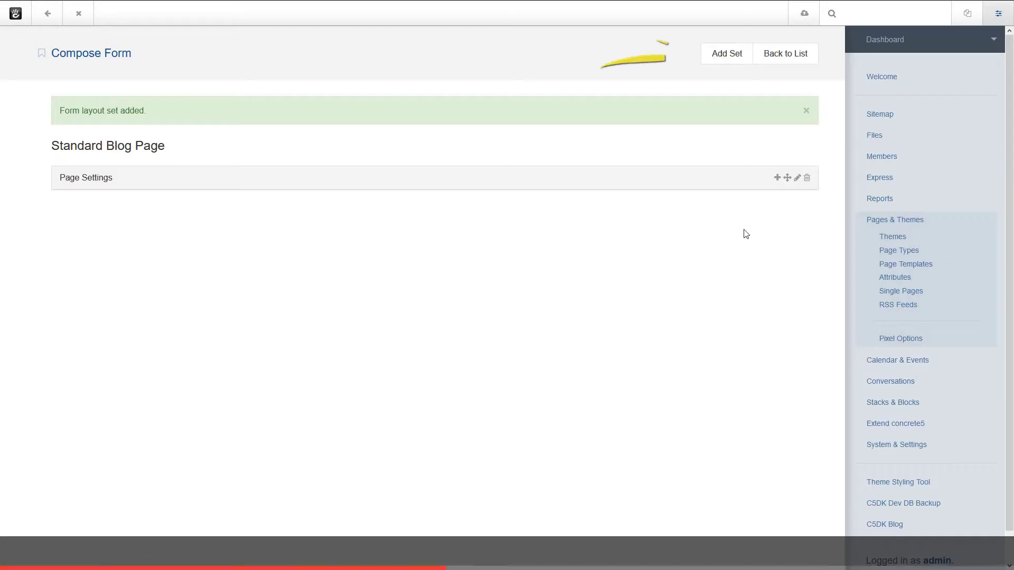
Add a second control set named "Page Content" to the compose form.
click(729, 59)
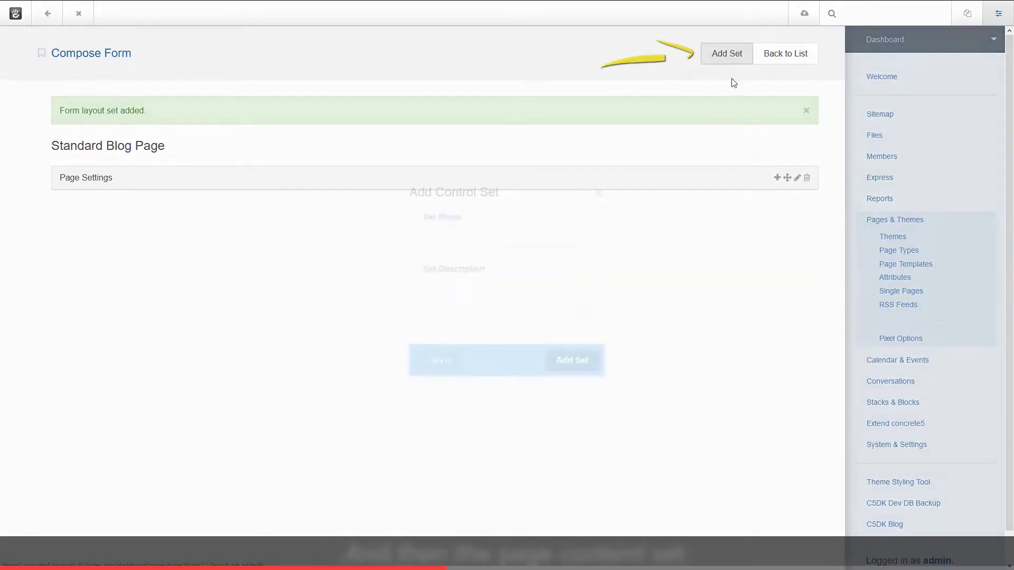
click(476, 236)
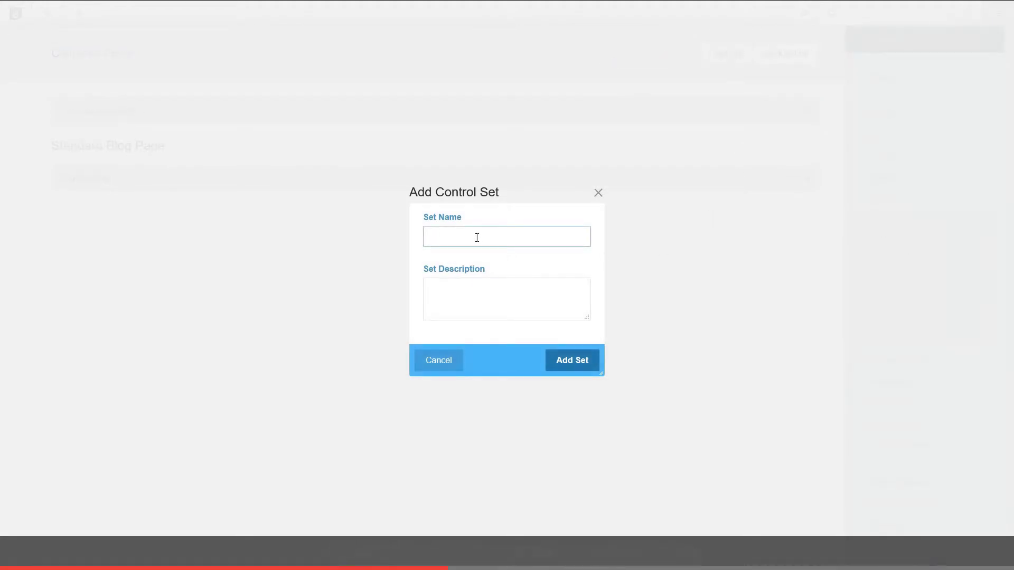
text(P)
click(449, 264)
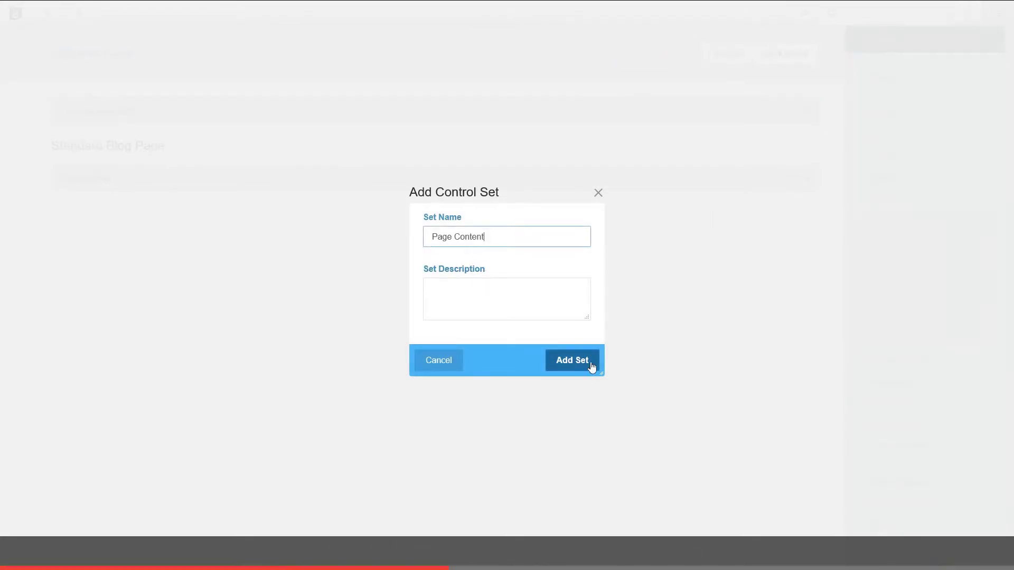
click(581, 361)
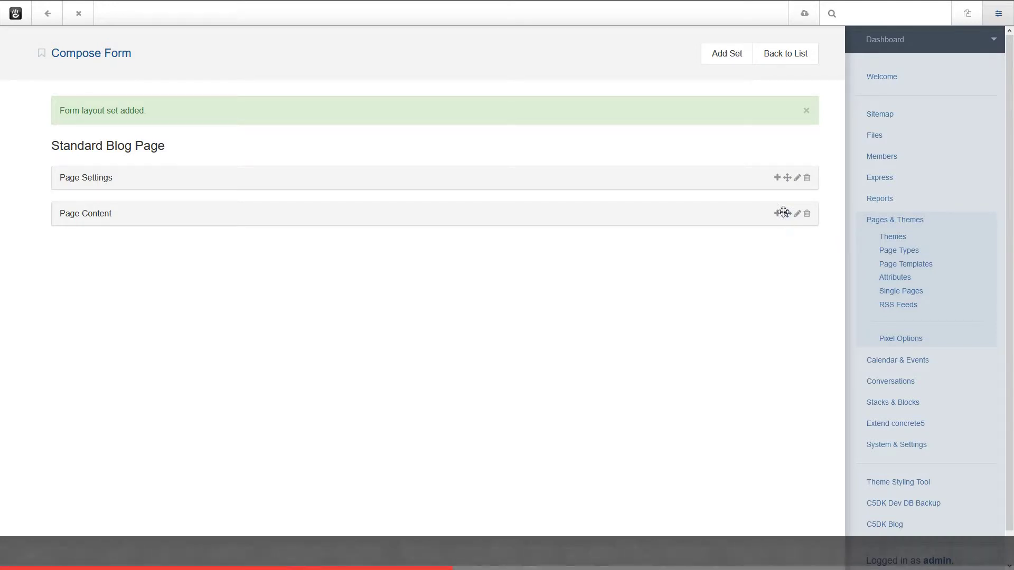
Add the built-in properties Page Name and URL Slug to the Page Settings set.
click(777, 178)
click(395, 200)
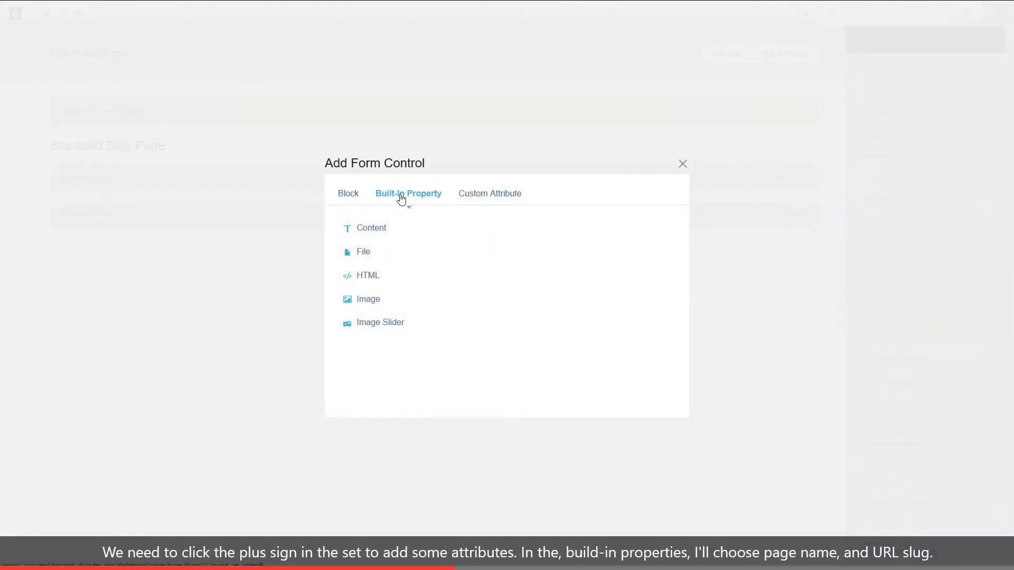
click(384, 234)
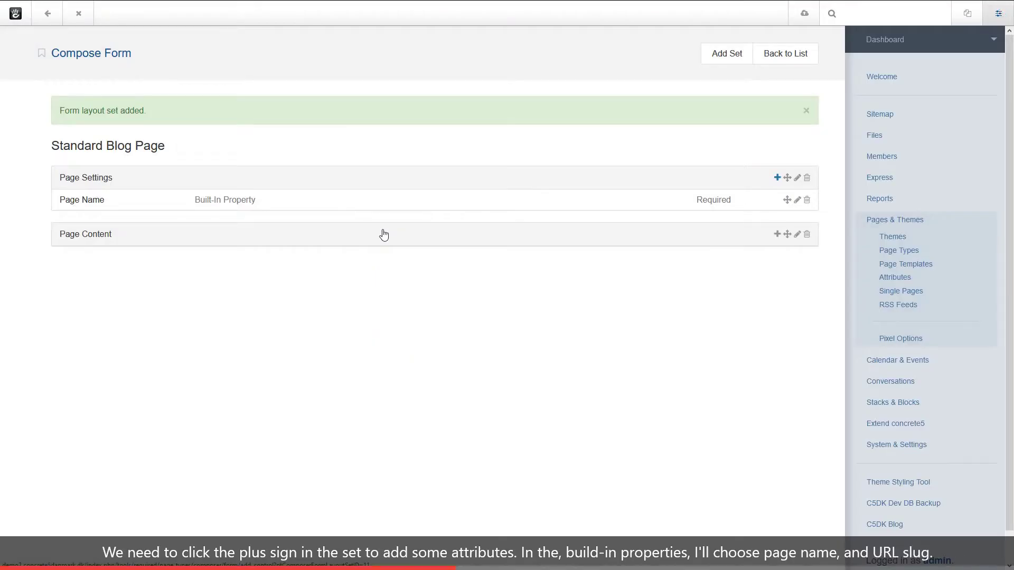
click(778, 179)
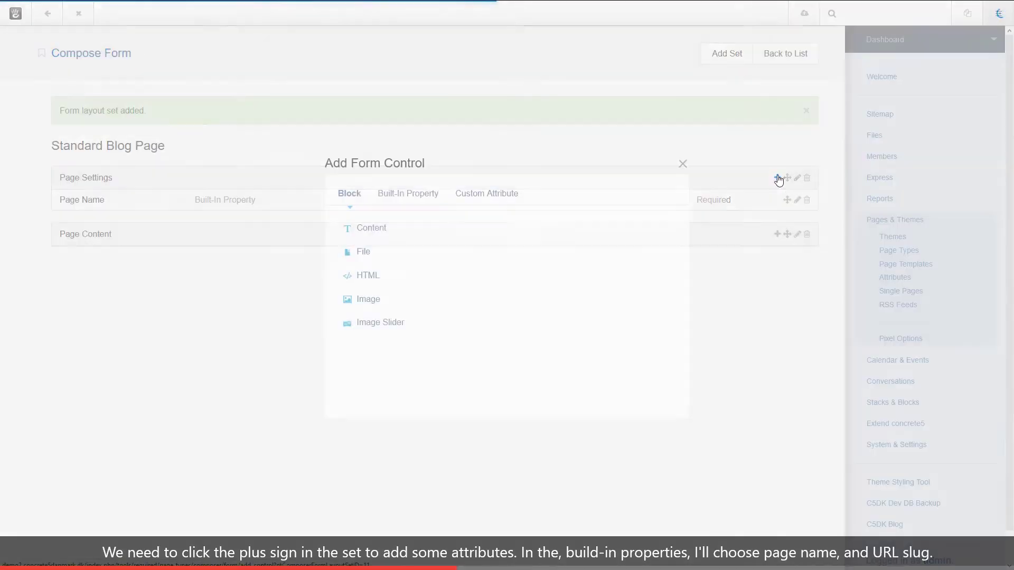
click(401, 199)
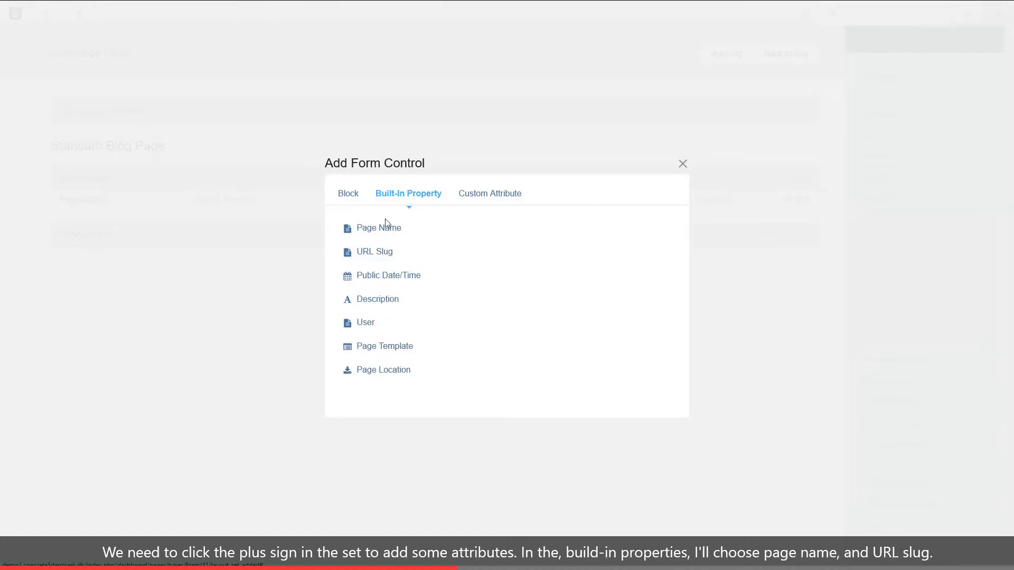
click(374, 253)
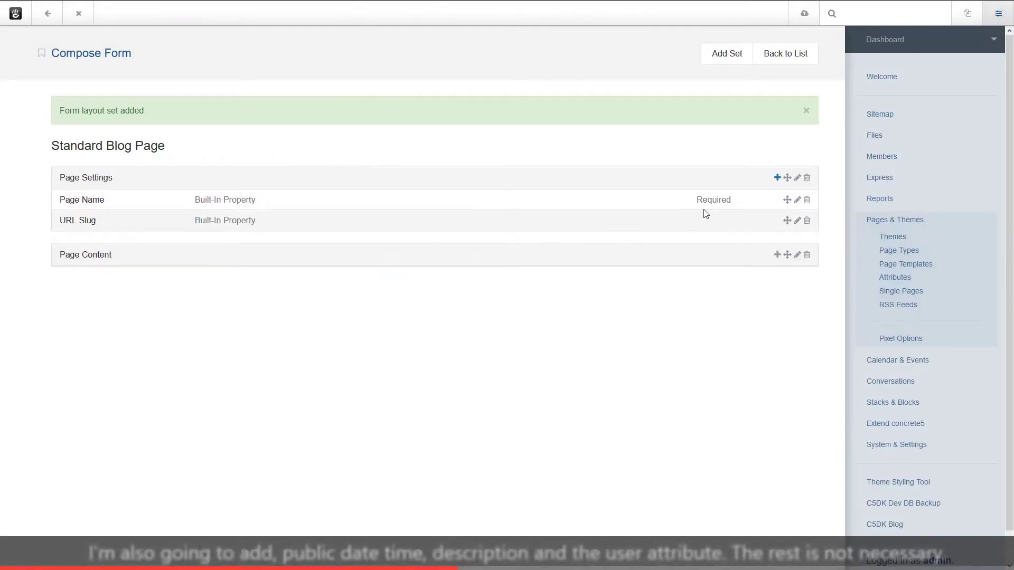
Add the built-in properties Public Date/Time, Description and User to the Page Settings set.
click(778, 179)
click(407, 197)
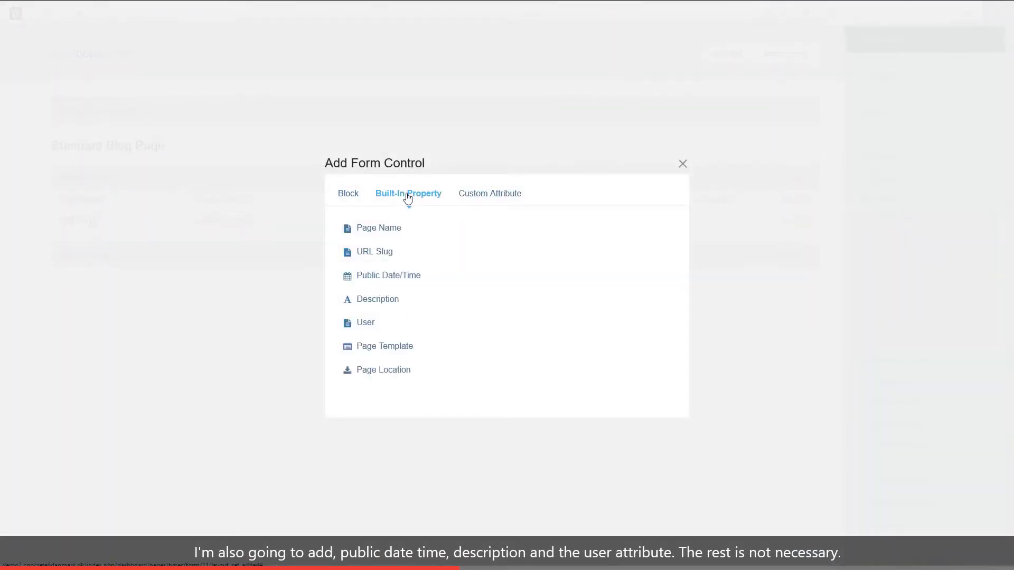
click(389, 280)
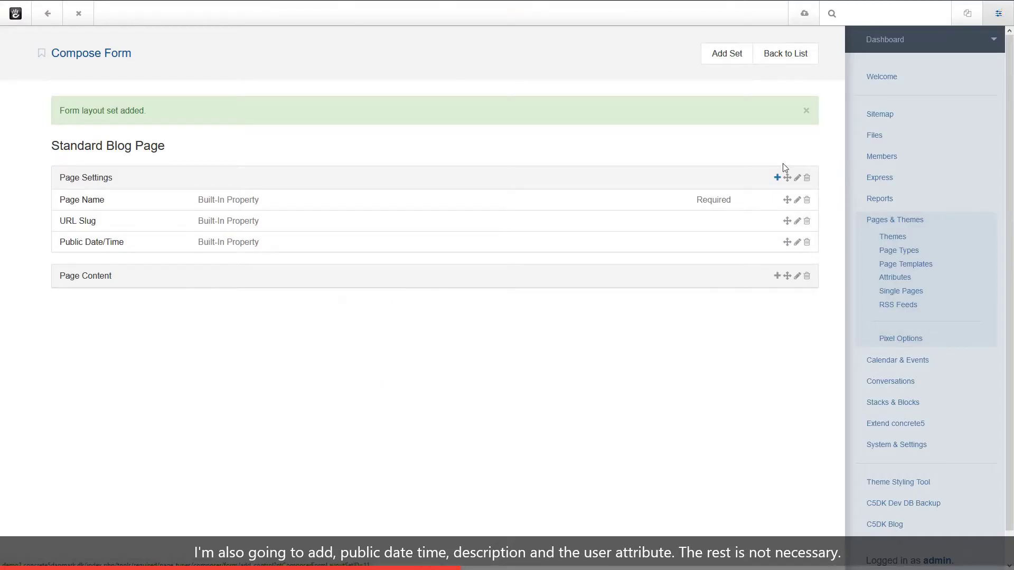
click(777, 178)
click(408, 194)
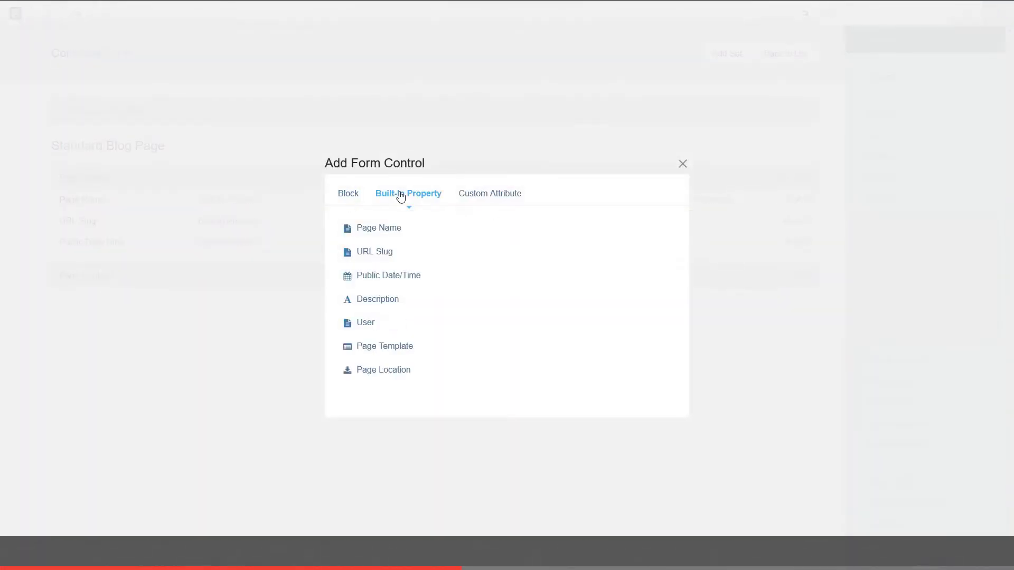
click(375, 300)
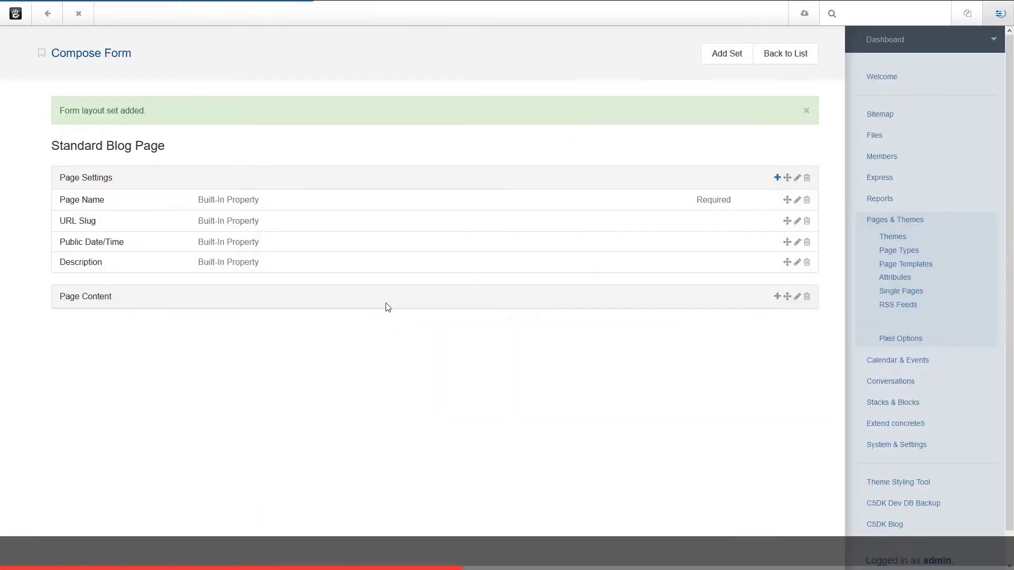
click(777, 178)
click(406, 194)
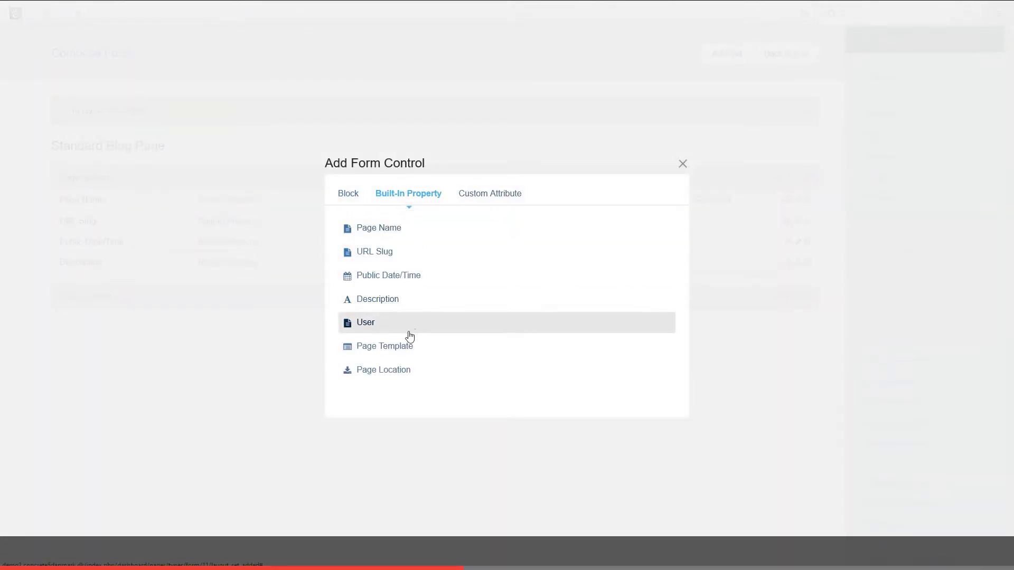
click(365, 323)
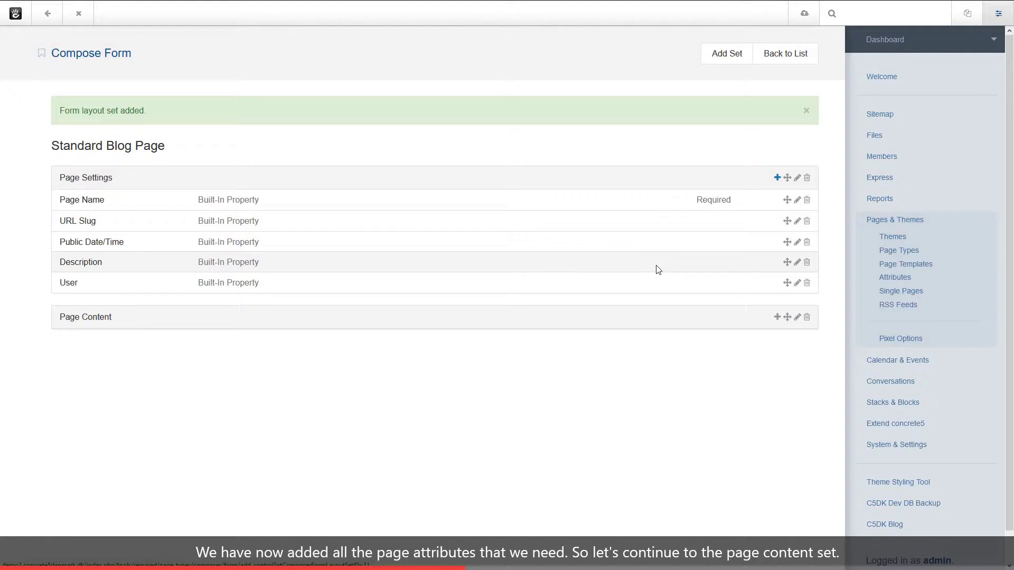
Add a Content block to the Page Content set and return to the page types list.
click(777, 317)
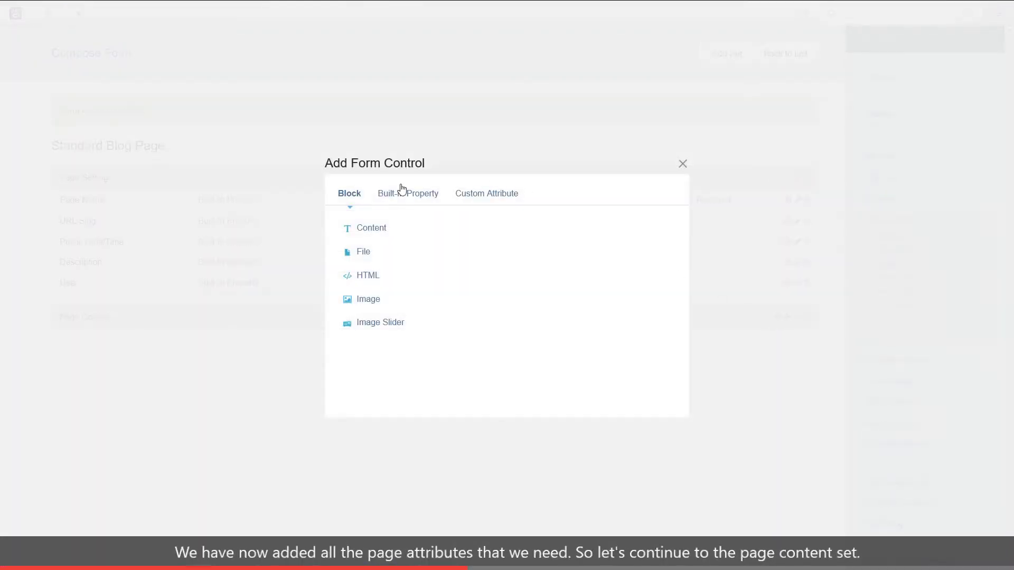
click(370, 232)
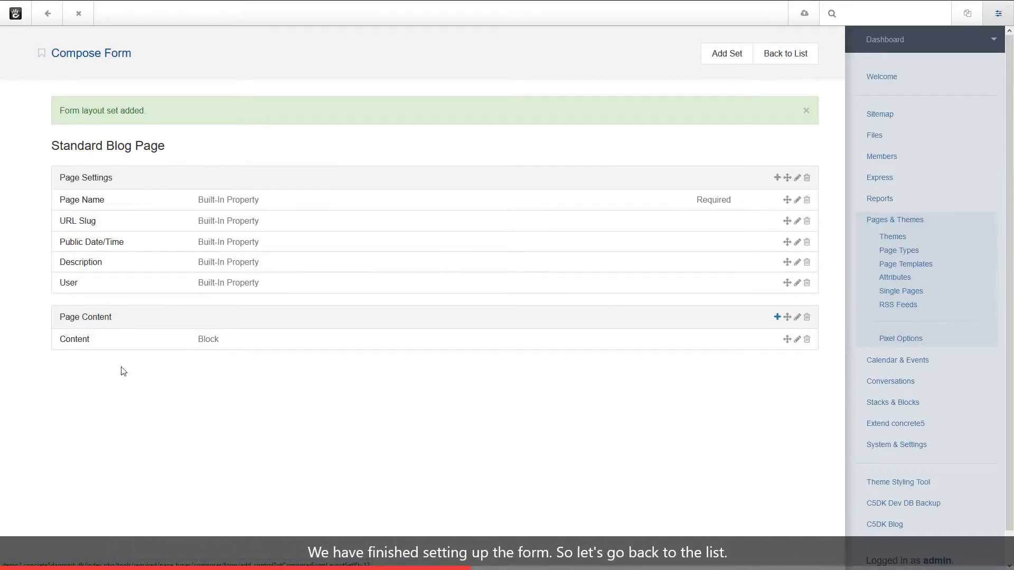
click(786, 55)
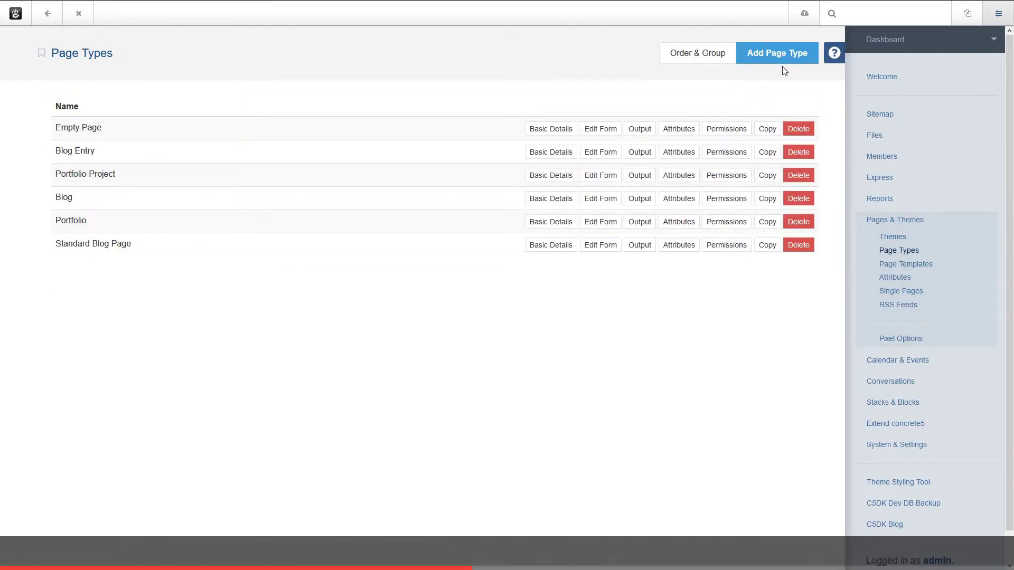
Set the Standard Blog Page type's Exclude From Nav attribute to exclude pages from navigation, and return to the page types list.
click(680, 246)
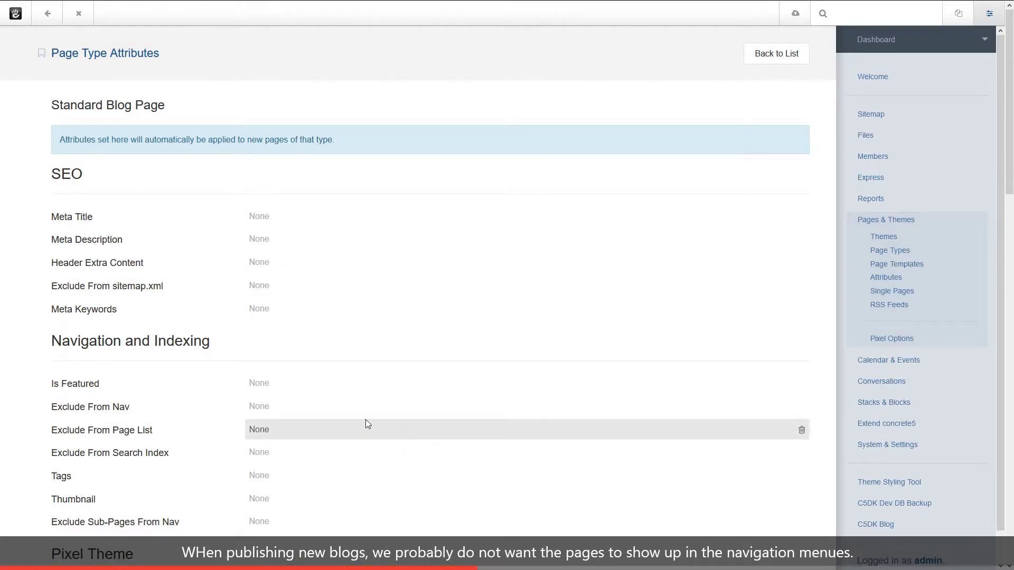
click(264, 409)
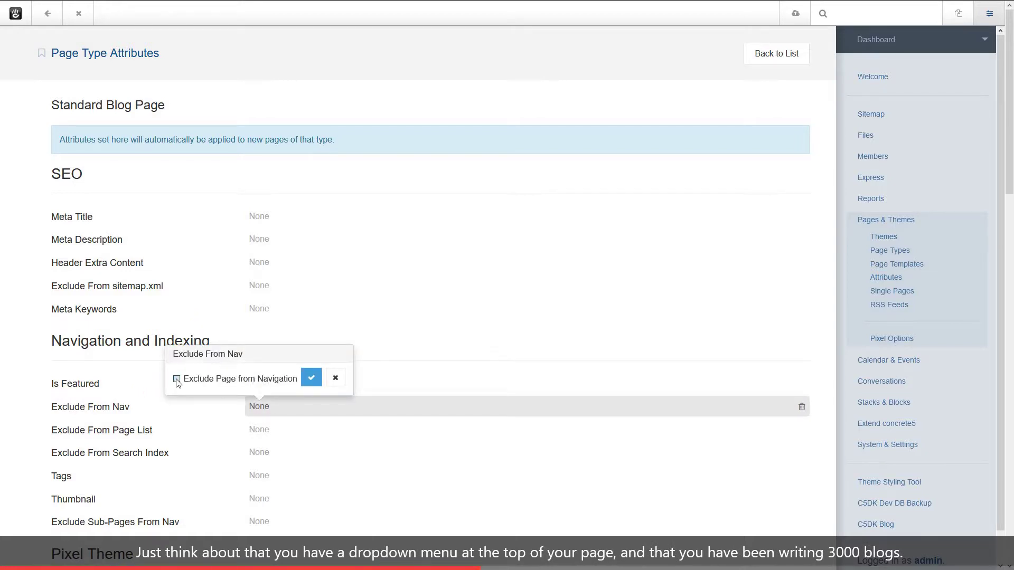
click(311, 378)
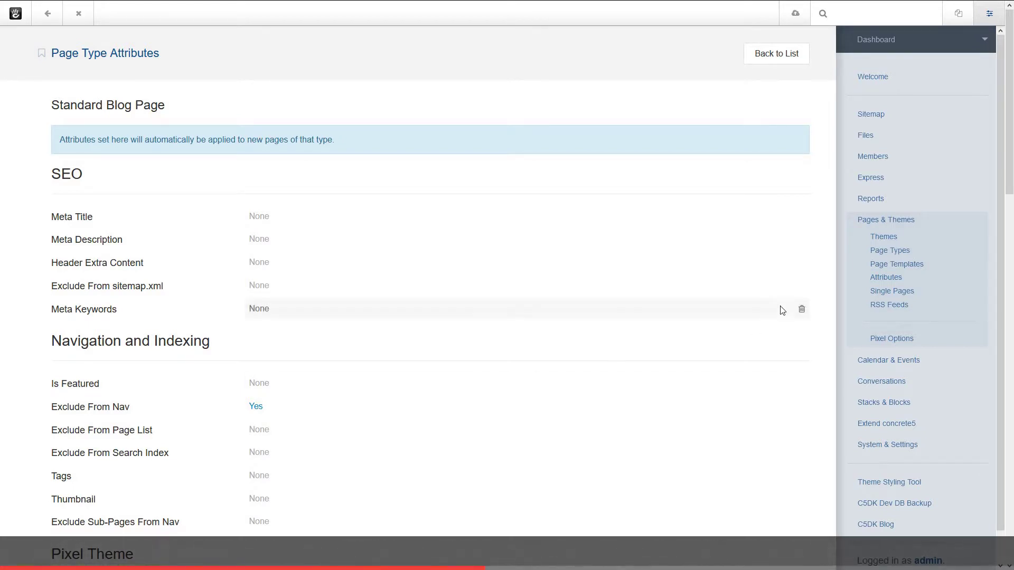
click(777, 53)
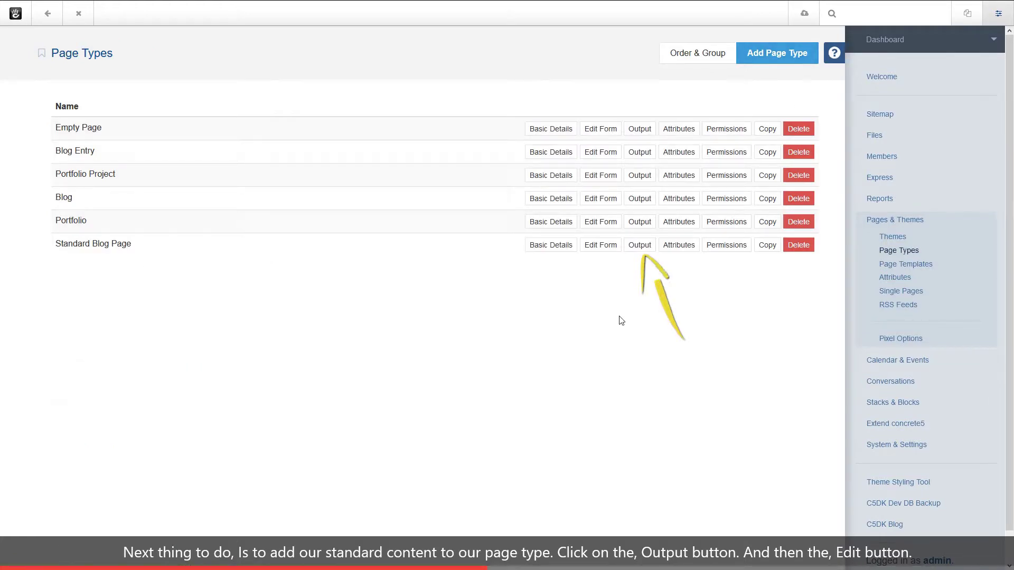
Open the Right Sidebar default output of the Standard Blog Page type and put it in edit mode.
click(639, 245)
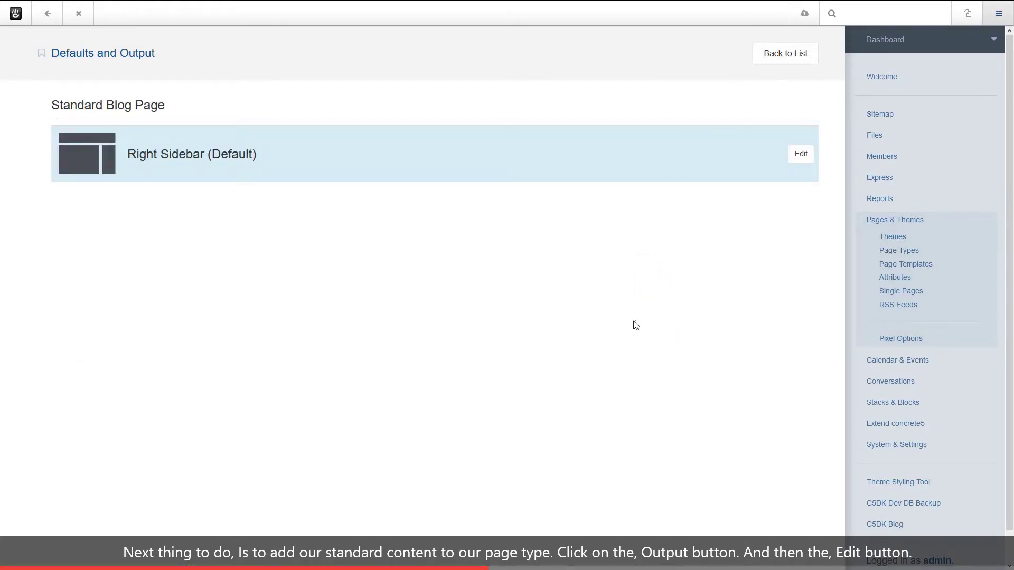
click(801, 154)
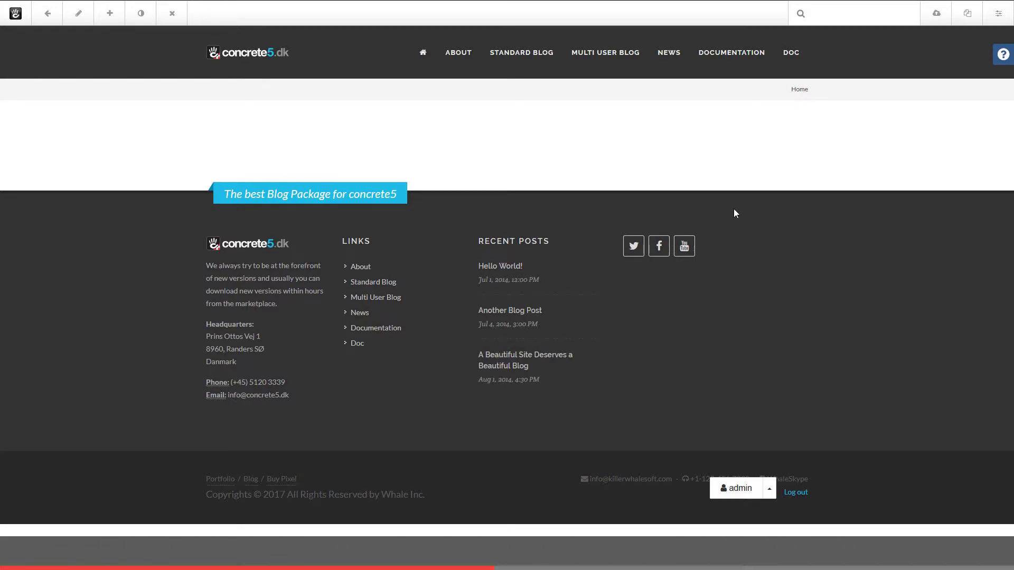
click(79, 17)
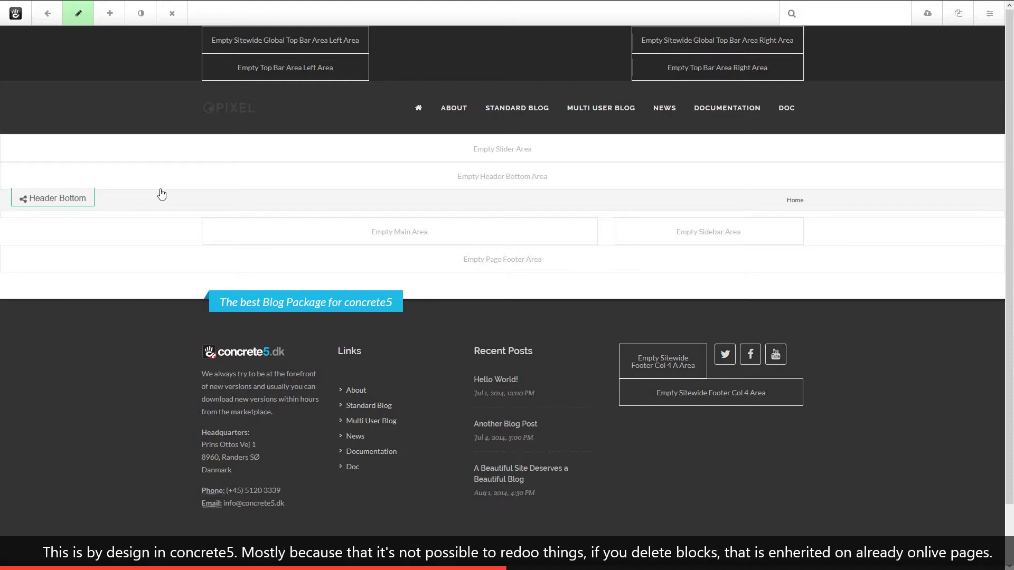
Add a Page Title block with its default settings to the empty Main area.
click(393, 239)
click(377, 246)
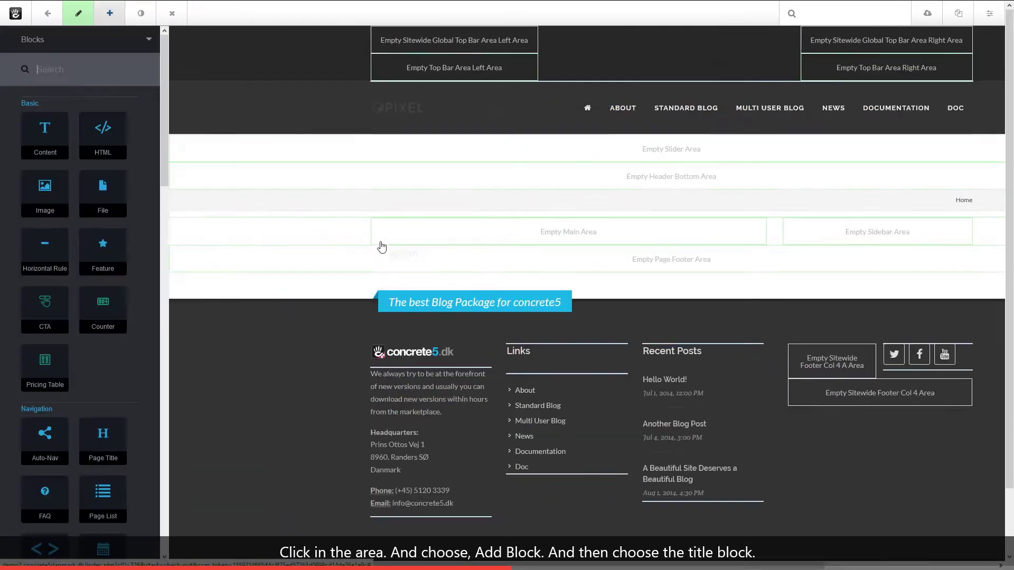
scroll(95, 417, down, 1)
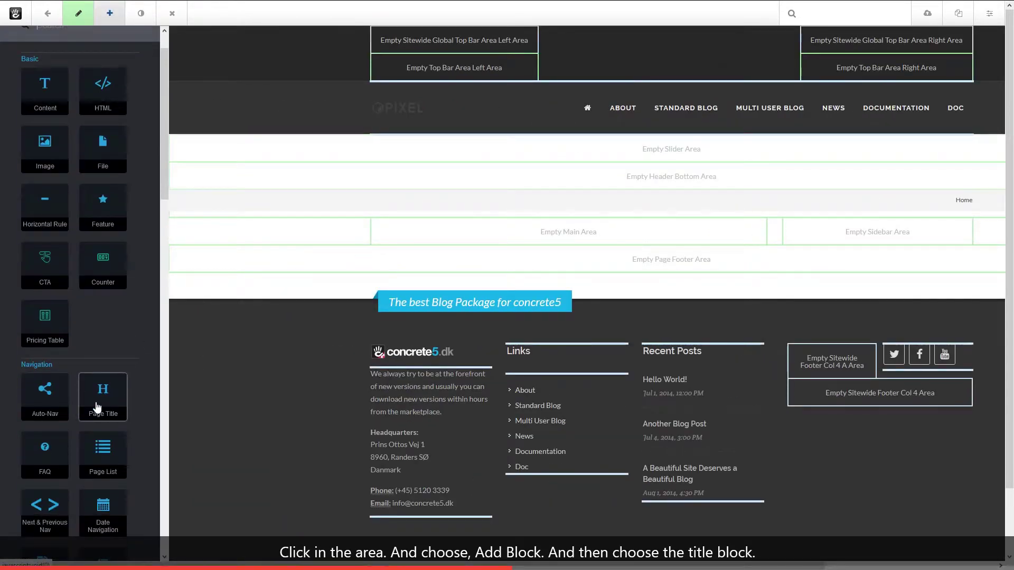
click(104, 404)
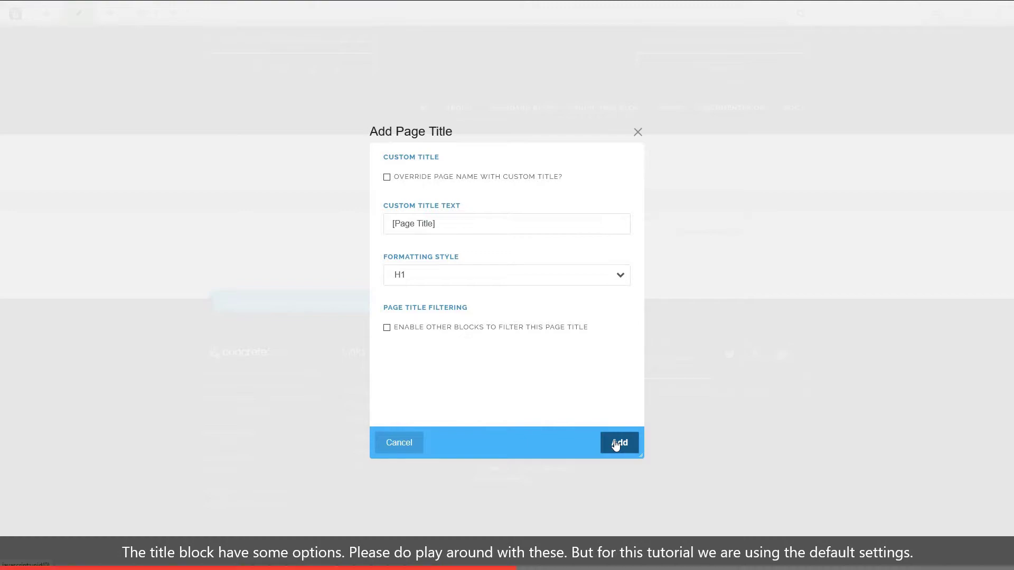
click(617, 443)
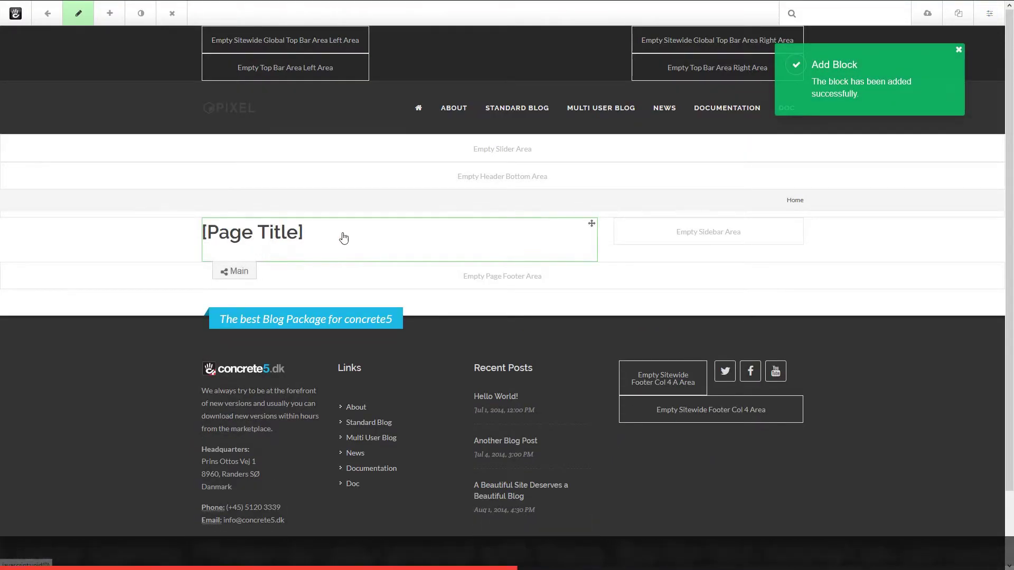
Add the C5DK Blog package's Blog Header block to the Main area, beneath the page title.
click(233, 274)
click(222, 285)
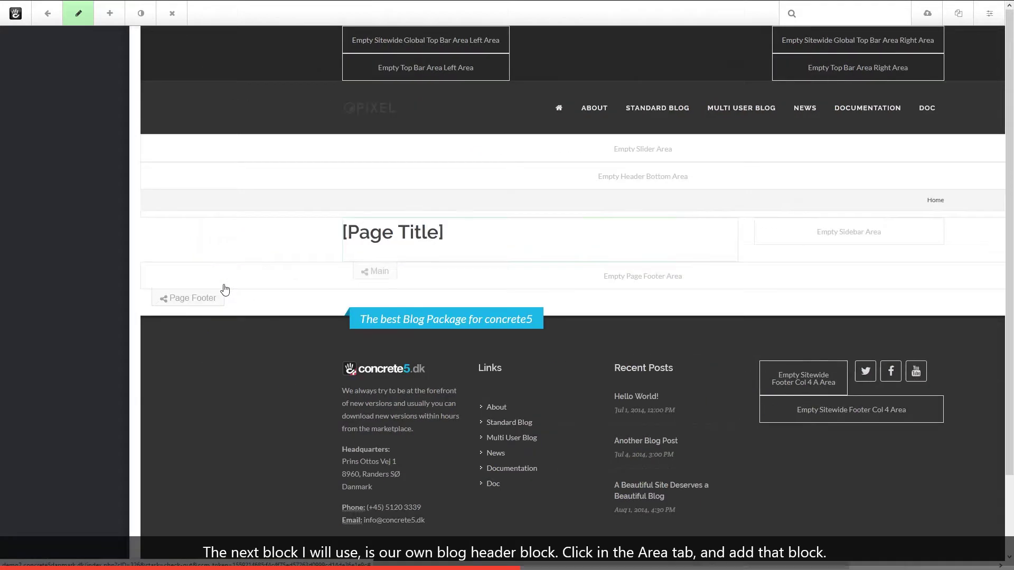
scroll(109, 216, down, 6)
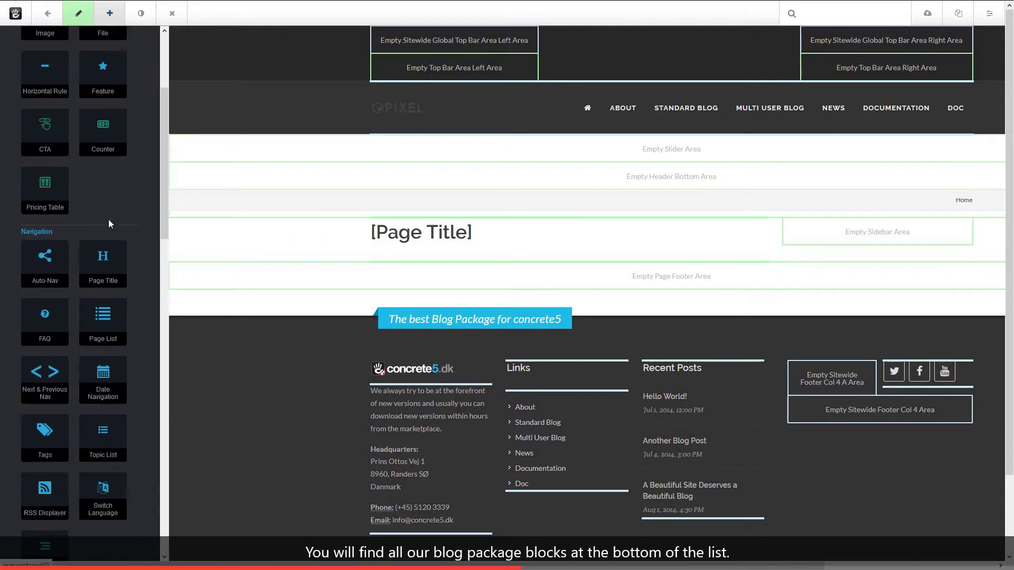
scroll(82, 240, down, 8)
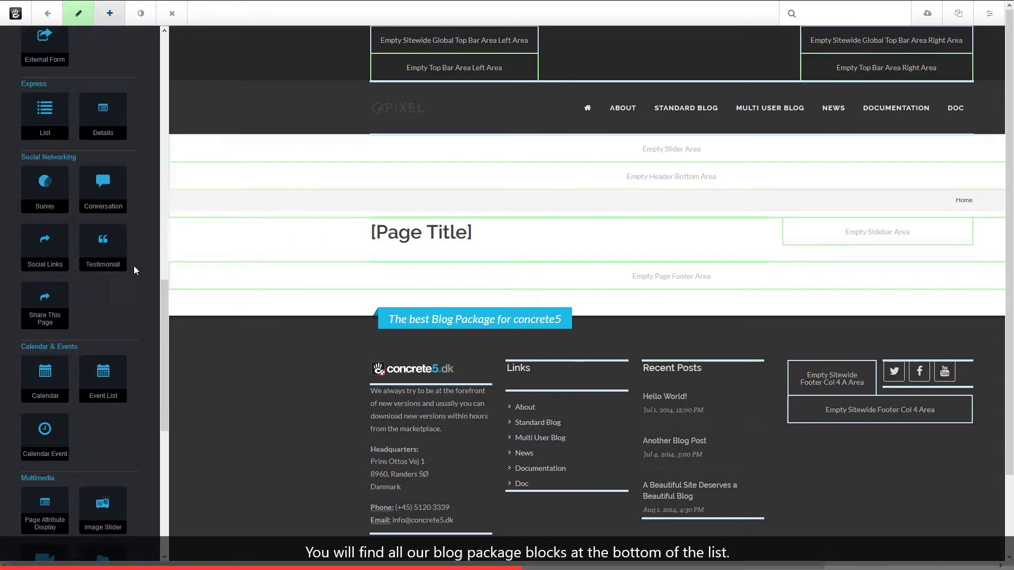
scroll(121, 312, down, 5)
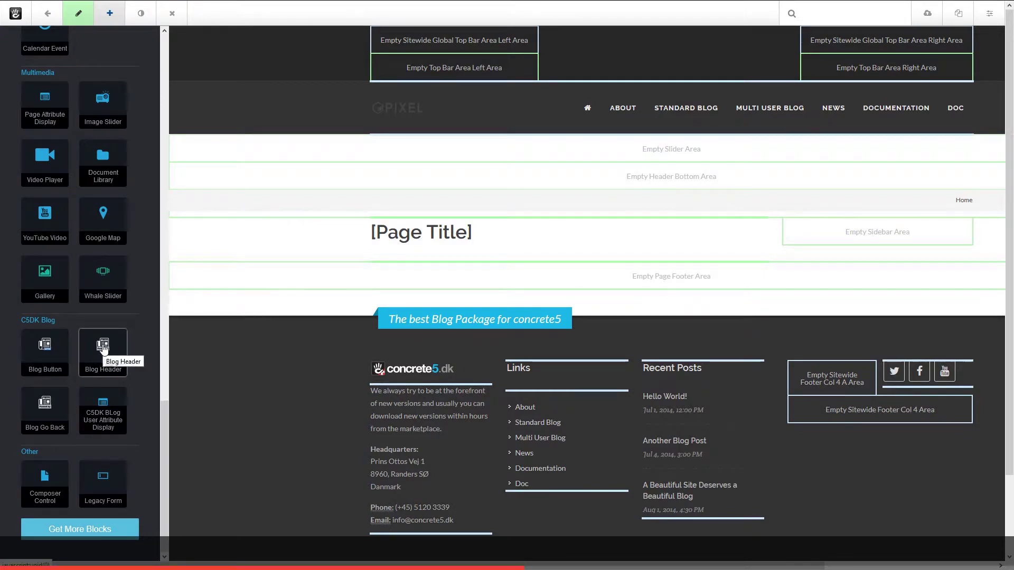
drag(104, 351, 102, 349)
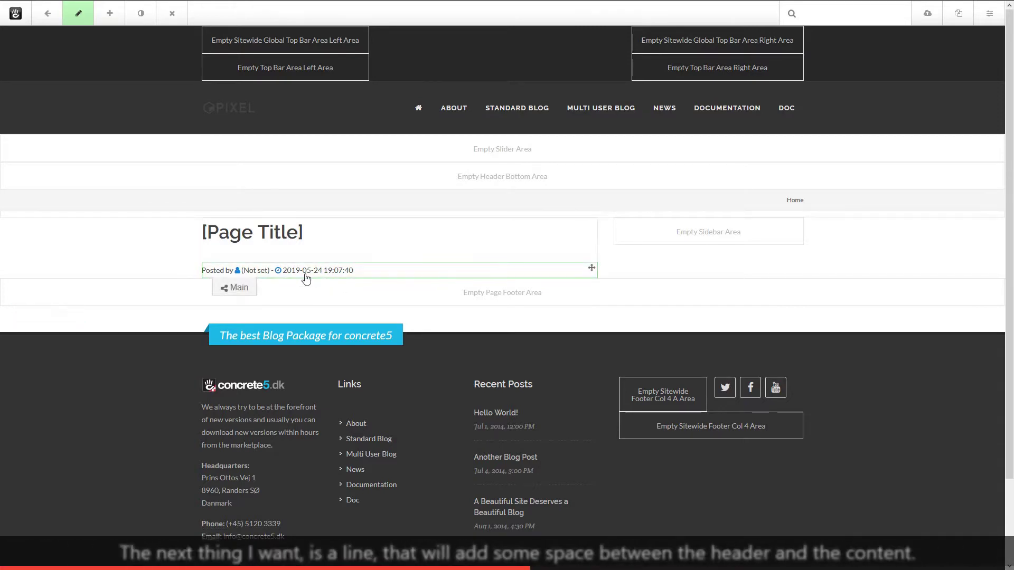
Add a Horizontal Rule block to the Main area, beneath the blog header.
click(235, 289)
click(227, 299)
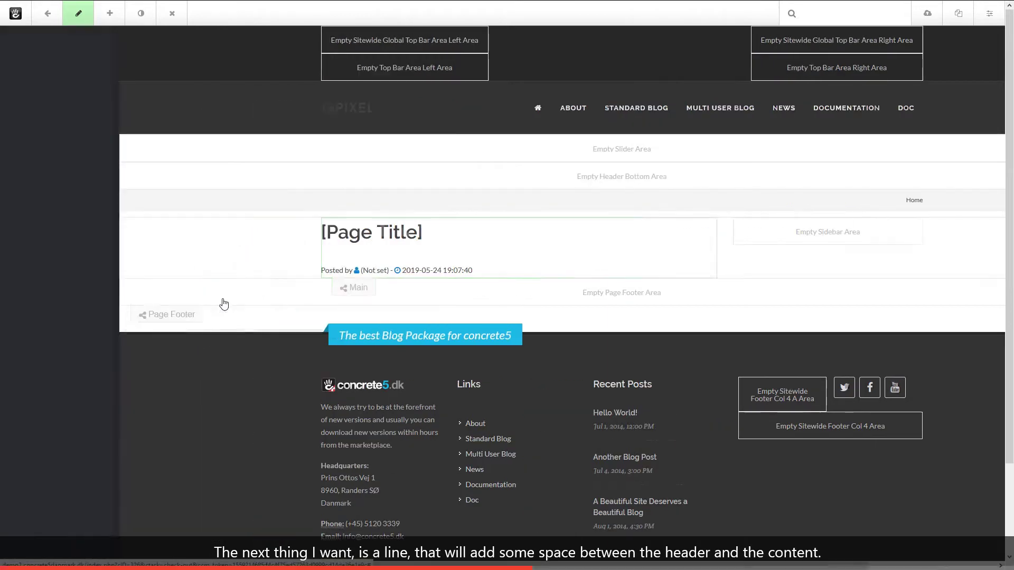
drag(41, 255, 297, 291)
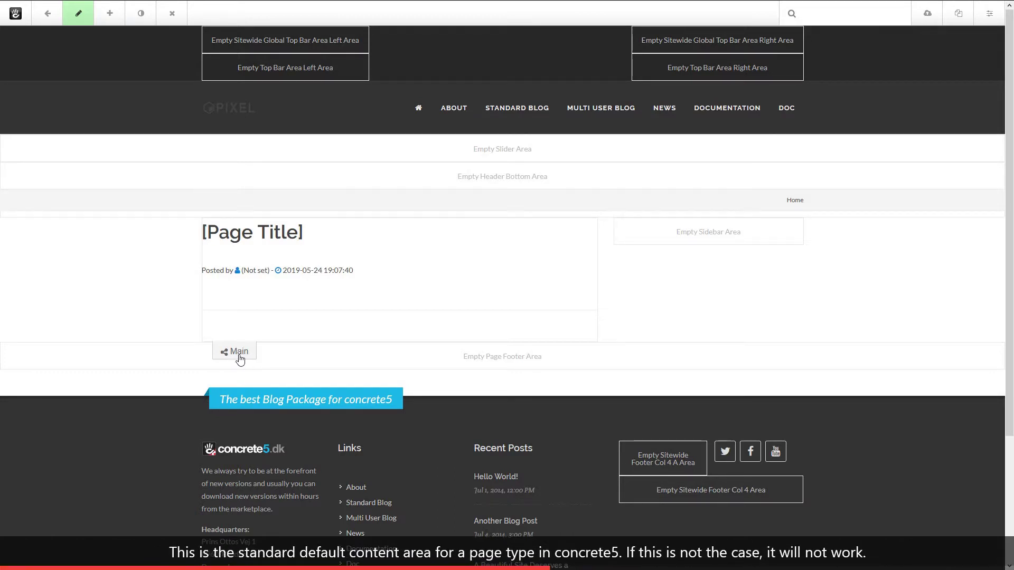
Add a Composer Control block for the Content control to the Main area, beneath the horizontal rule.
click(240, 359)
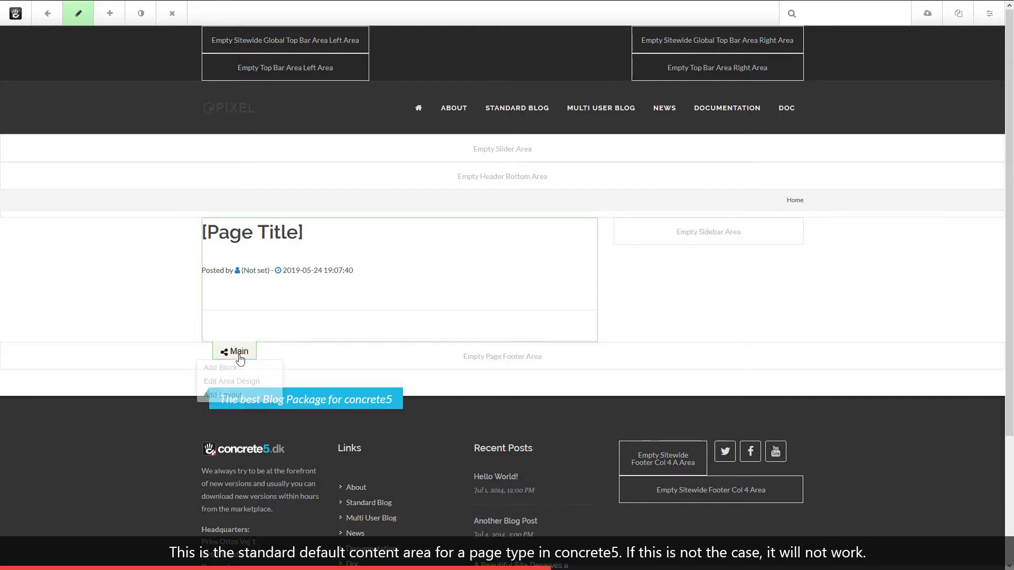
click(239, 368)
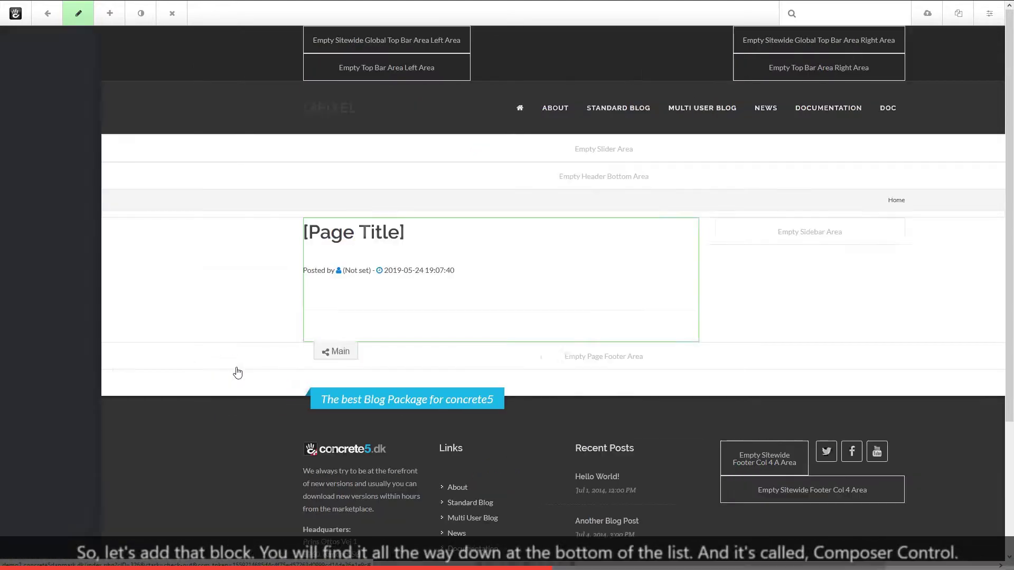
scroll(80, 271, down, 10)
scroll(80, 264, down, 10)
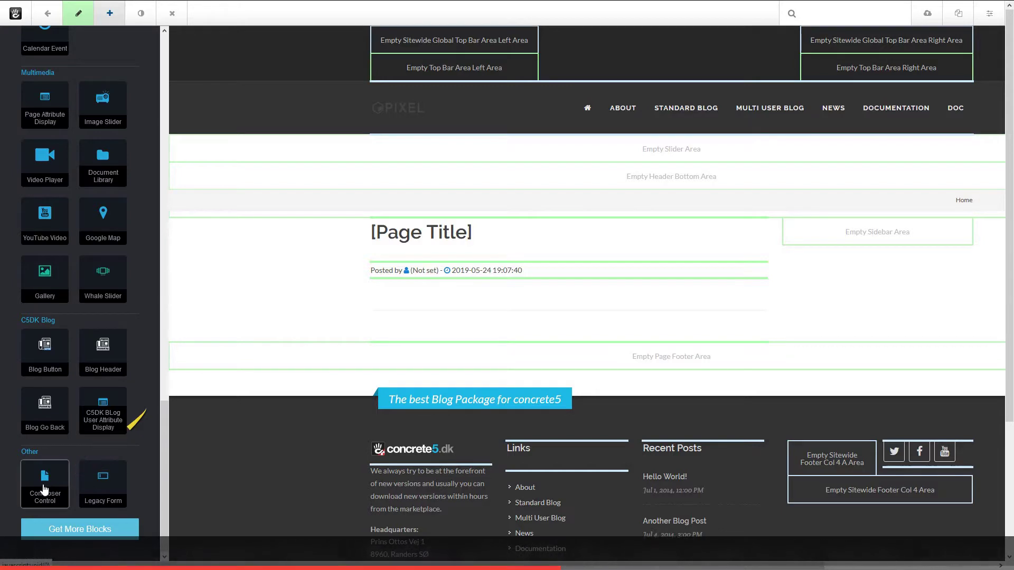
click(45, 483)
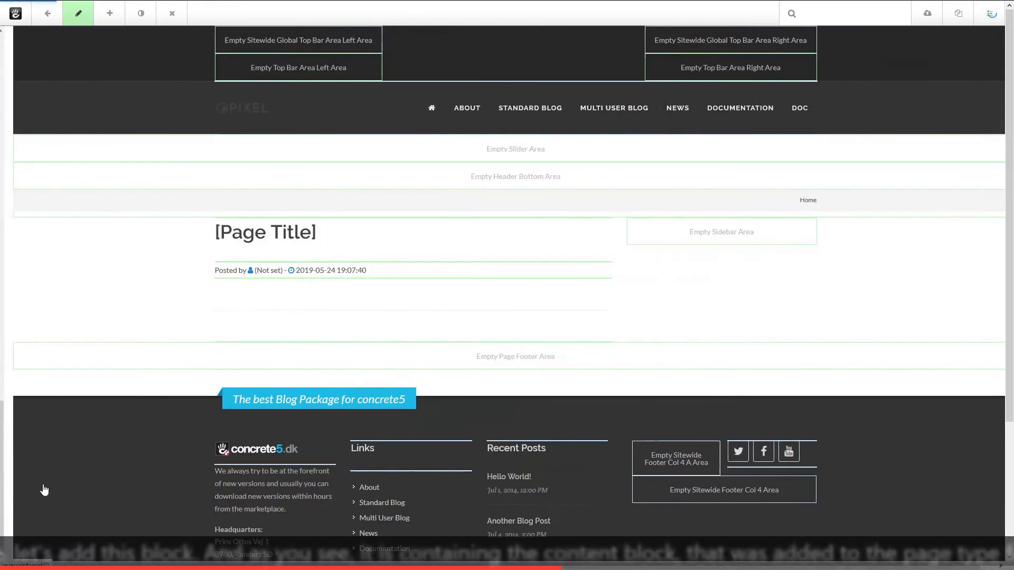
click(451, 205)
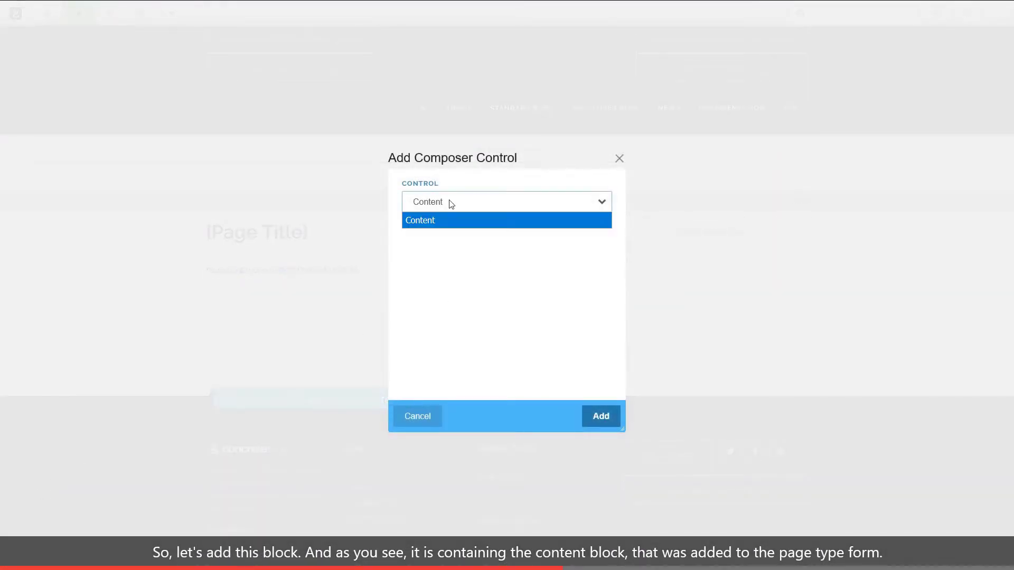
click(432, 221)
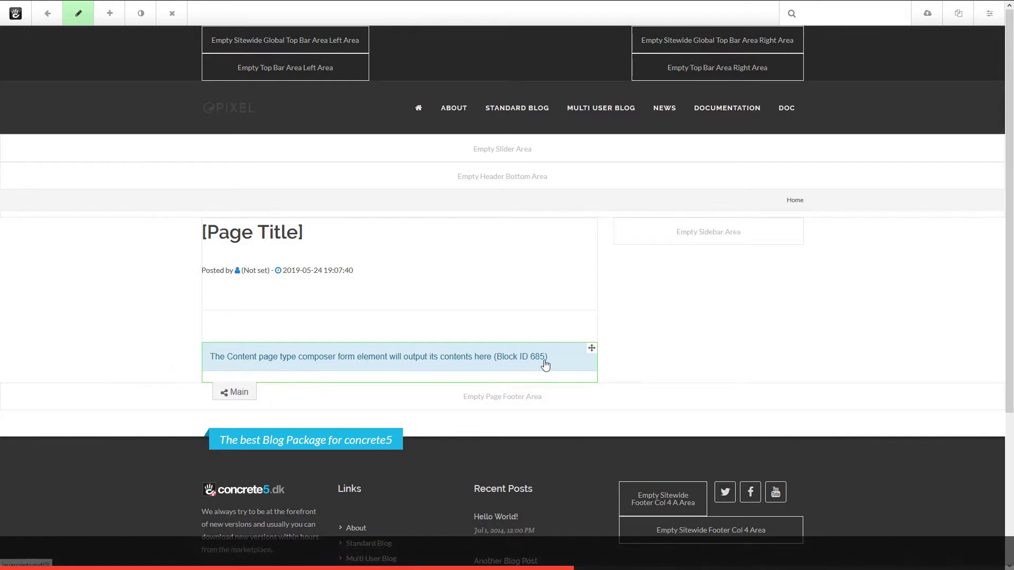
Start a Share This Page block in the Main area with Facebook and Twitter as sharing services.
click(237, 394)
click(211, 404)
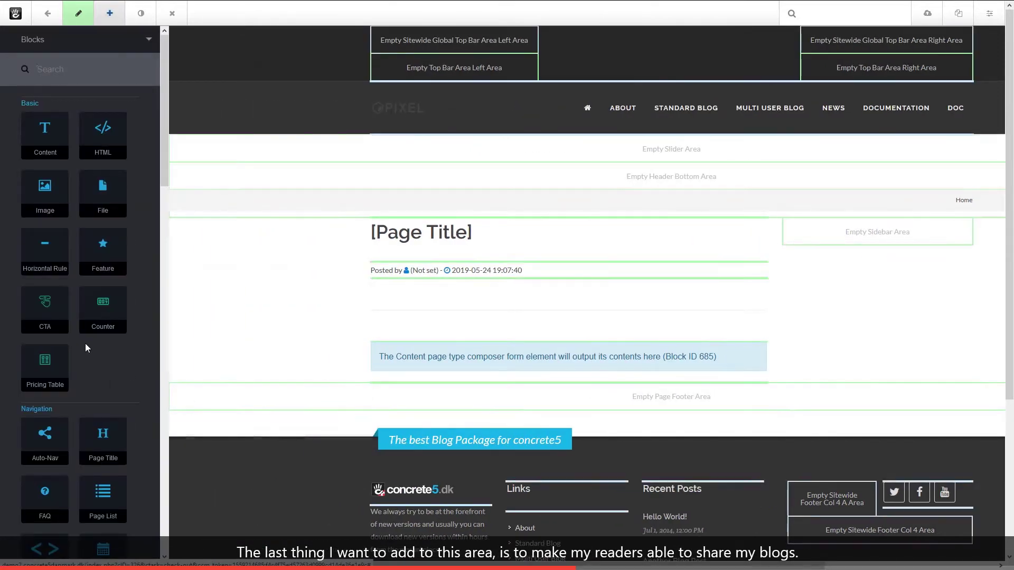
scroll(90, 346, down, 3)
scroll(95, 351, down, 7)
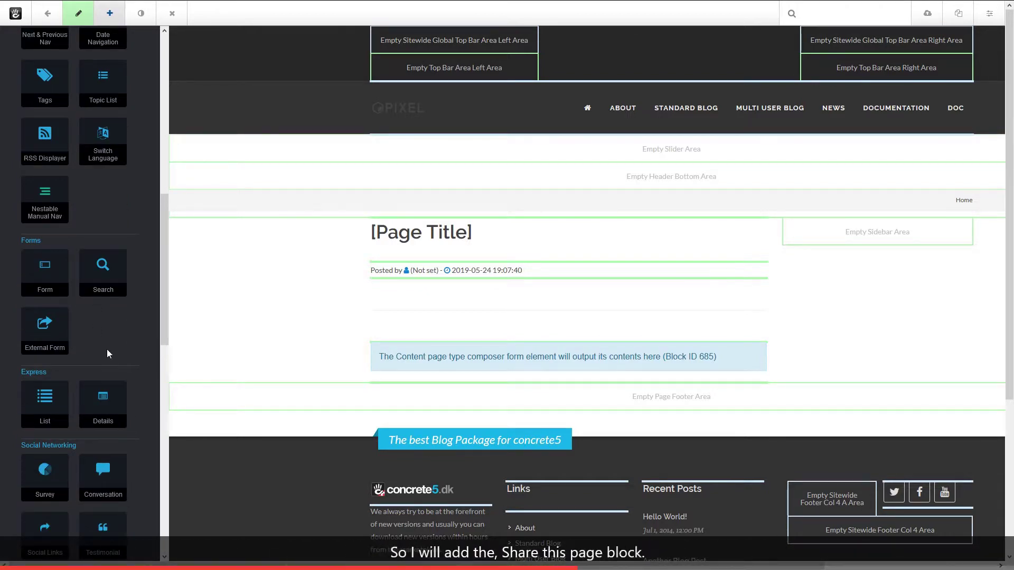
scroll(109, 347, down, 3)
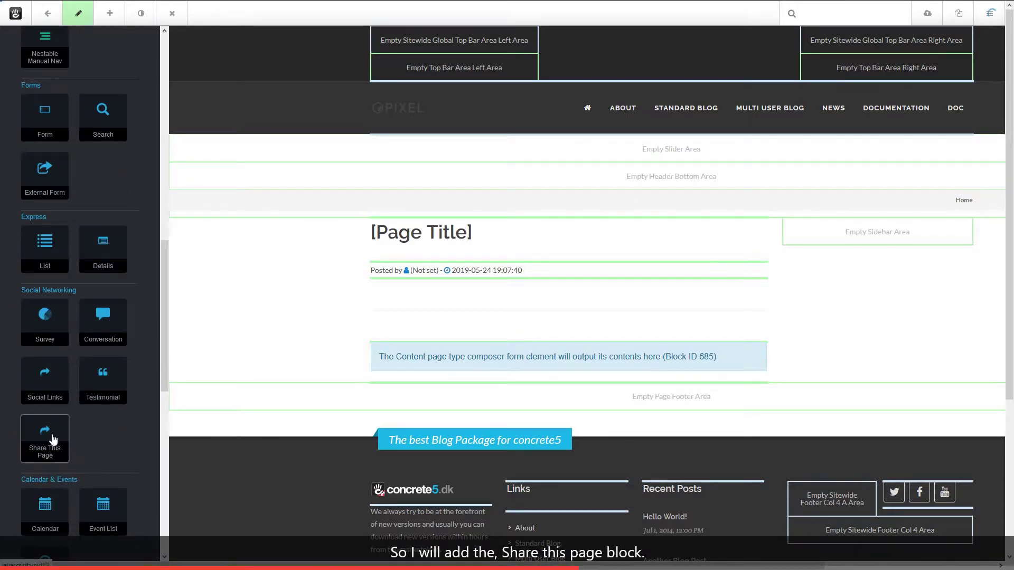
drag(55, 435, 55, 433)
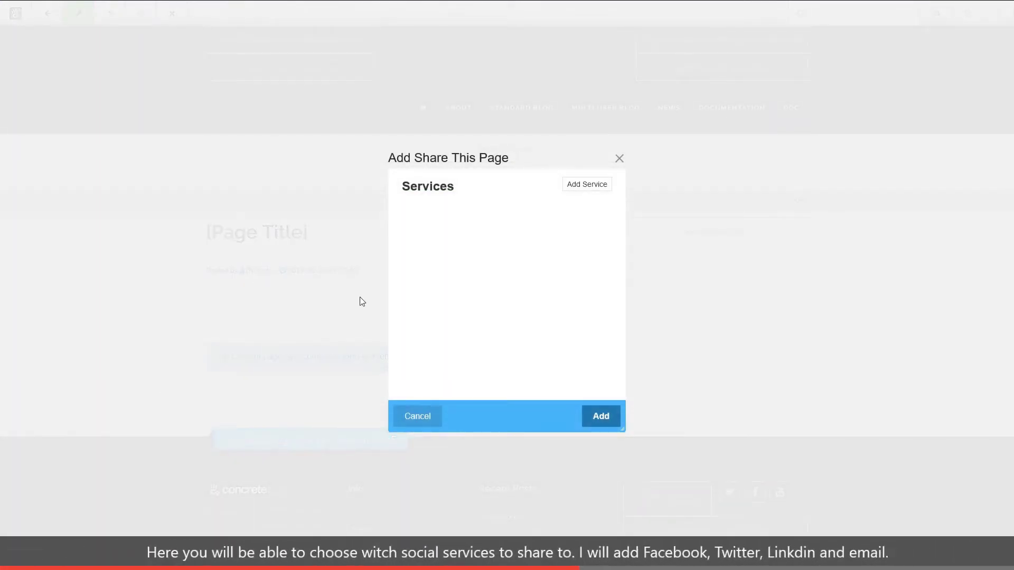
click(585, 184)
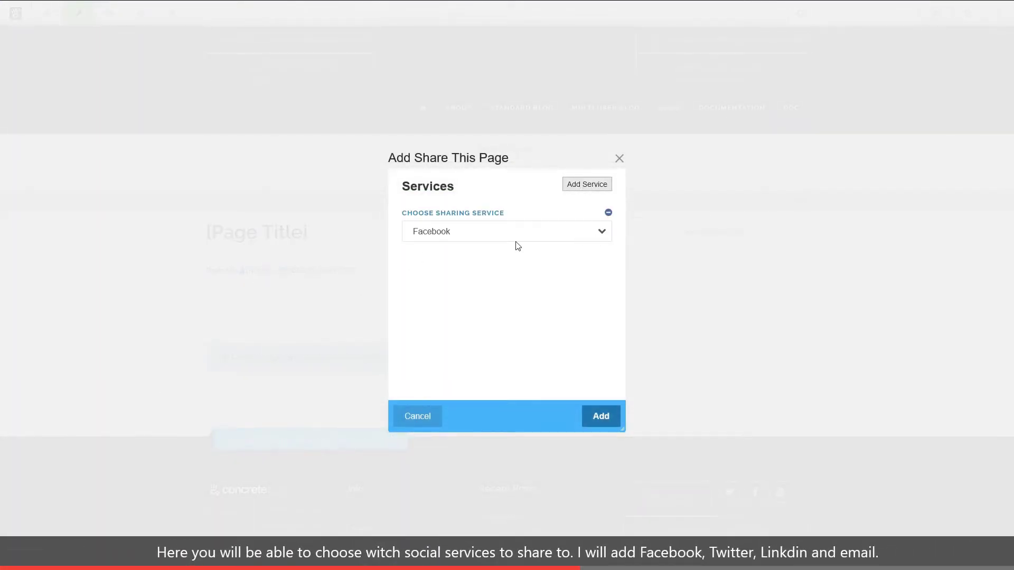
click(595, 184)
click(607, 283)
click(465, 315)
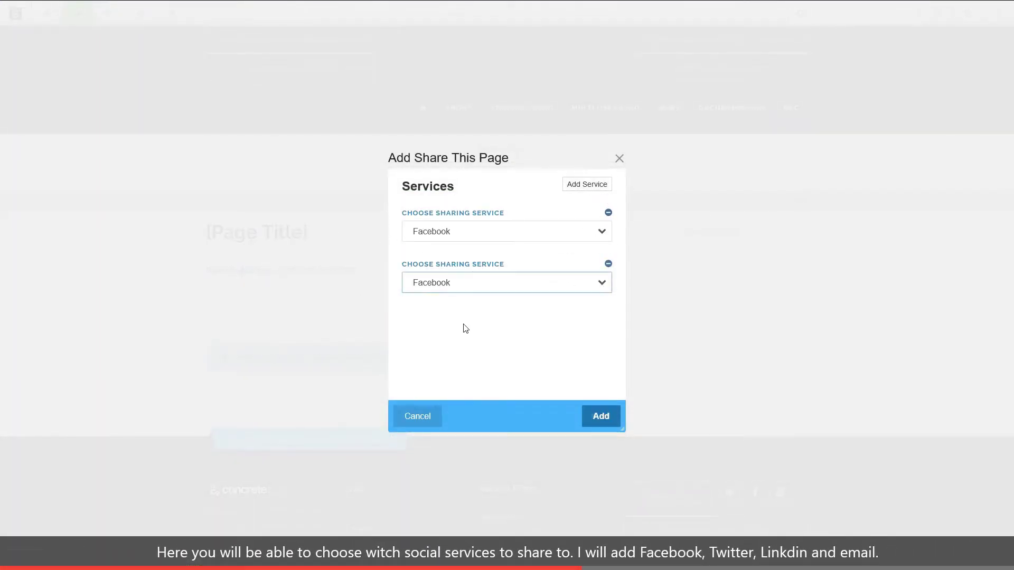
Include LinkedIn and Email as further sharing services and add the Share This Page block to the page.
click(588, 185)
click(433, 339)
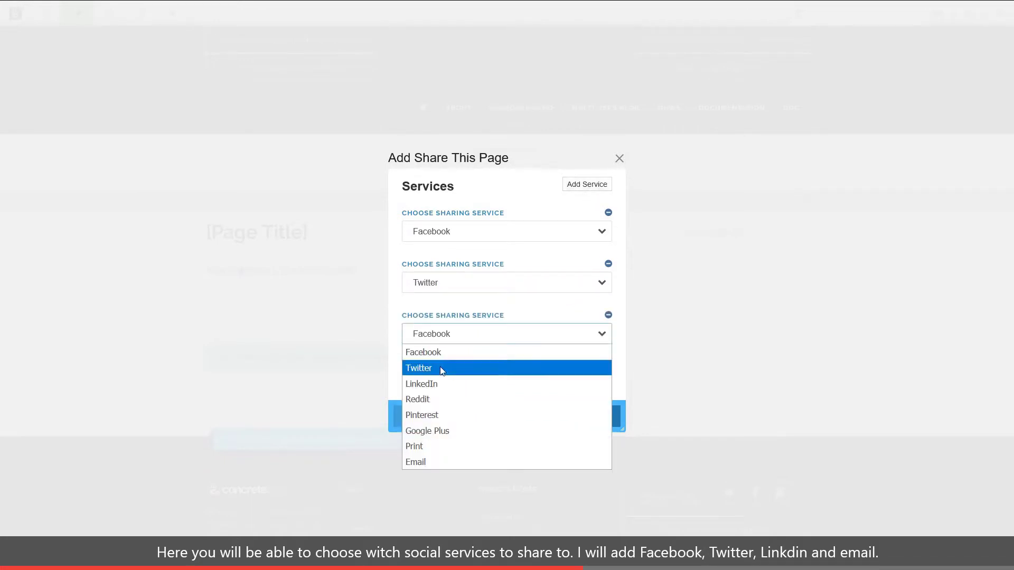
click(454, 382)
click(591, 185)
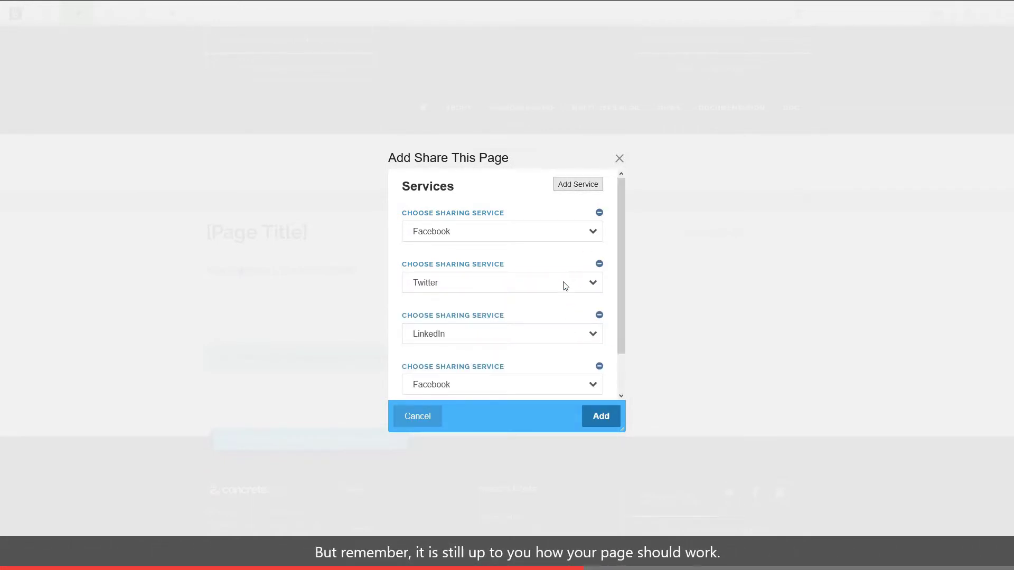
click(484, 384)
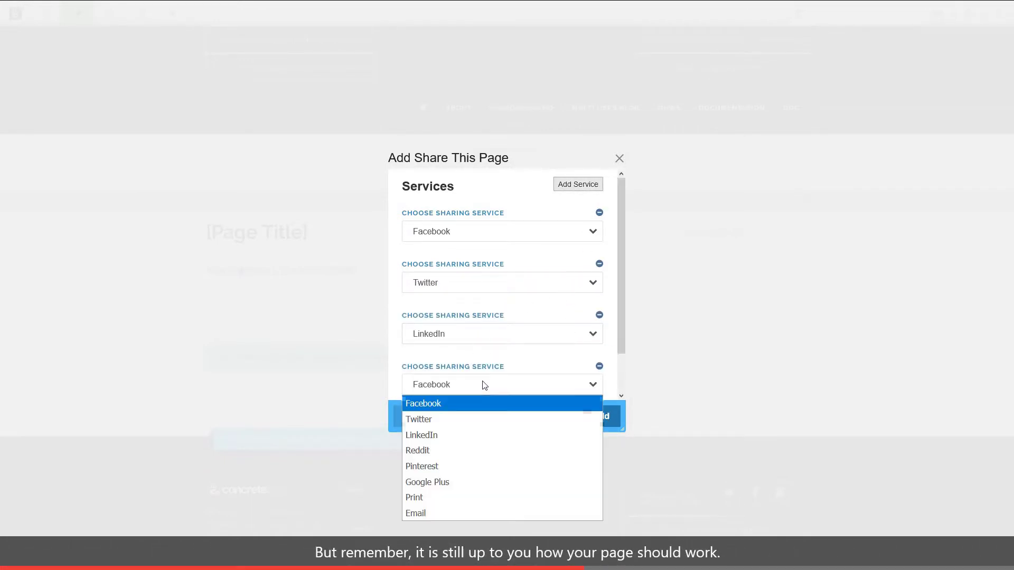
click(431, 513)
click(603, 420)
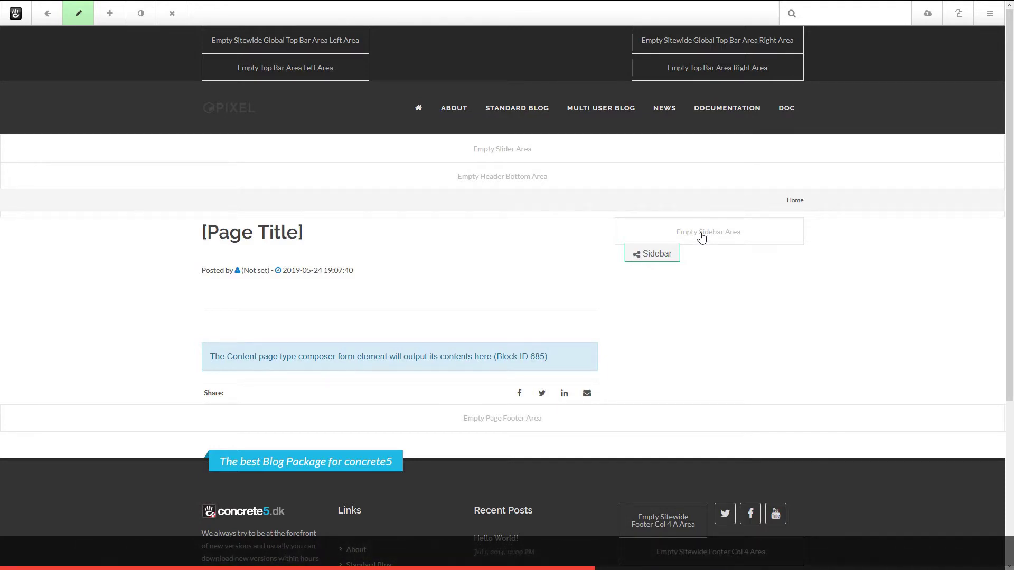
Add a Blog Go Back block to the empty Sidebar area.
click(701, 239)
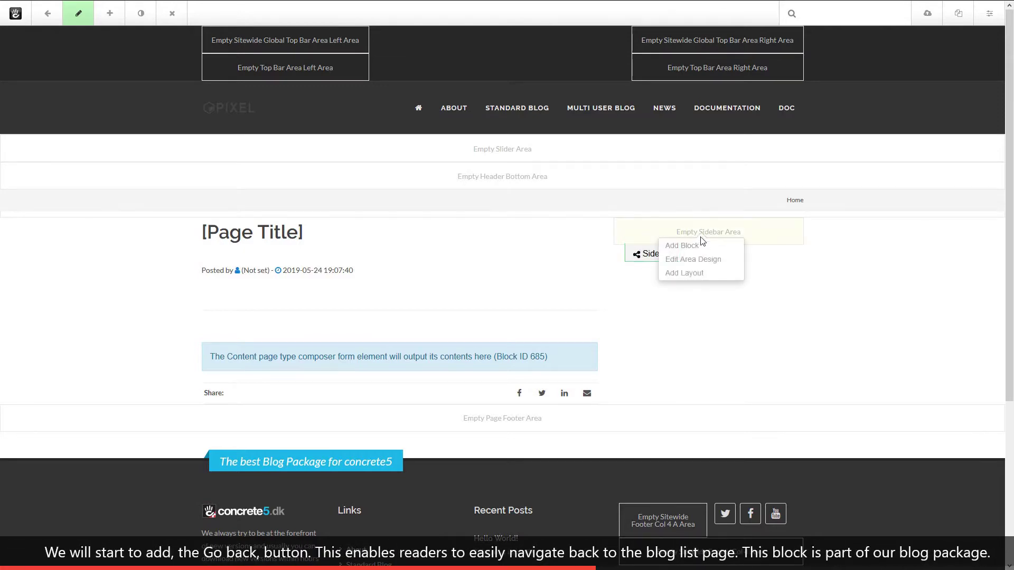
click(698, 244)
scroll(106, 266, down, 10)
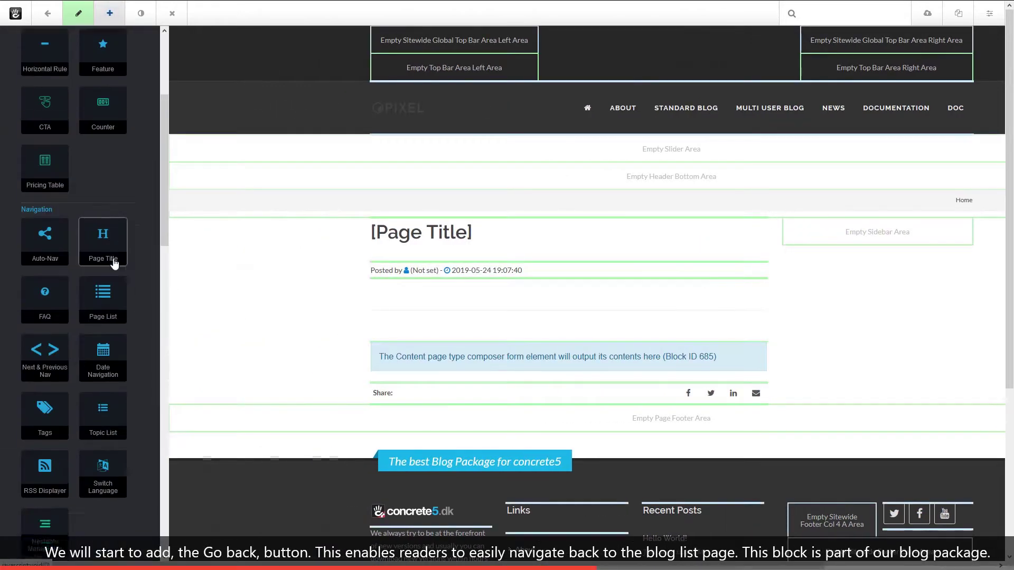
scroll(110, 280, down, 8)
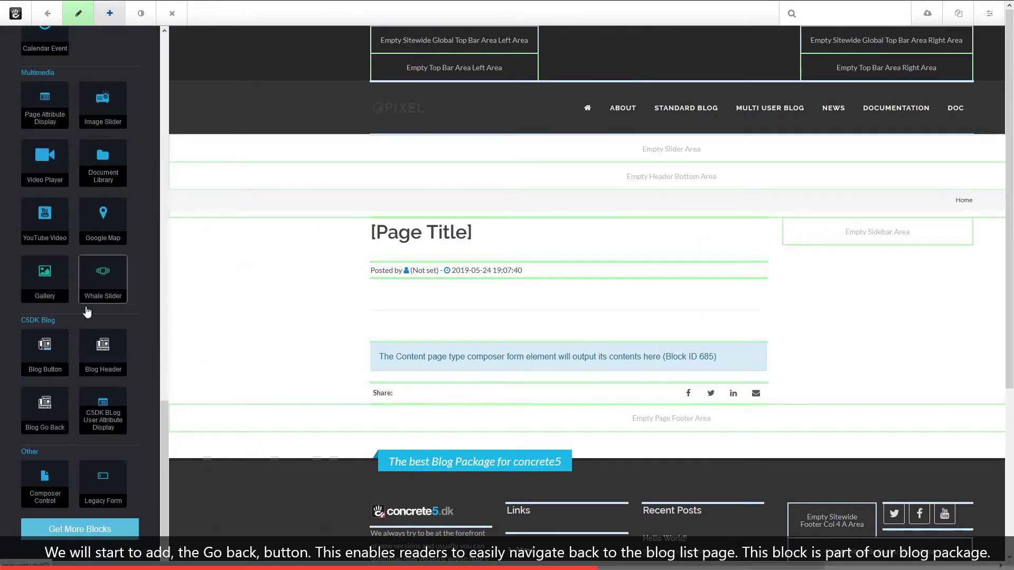
drag(46, 425, 714, 233)
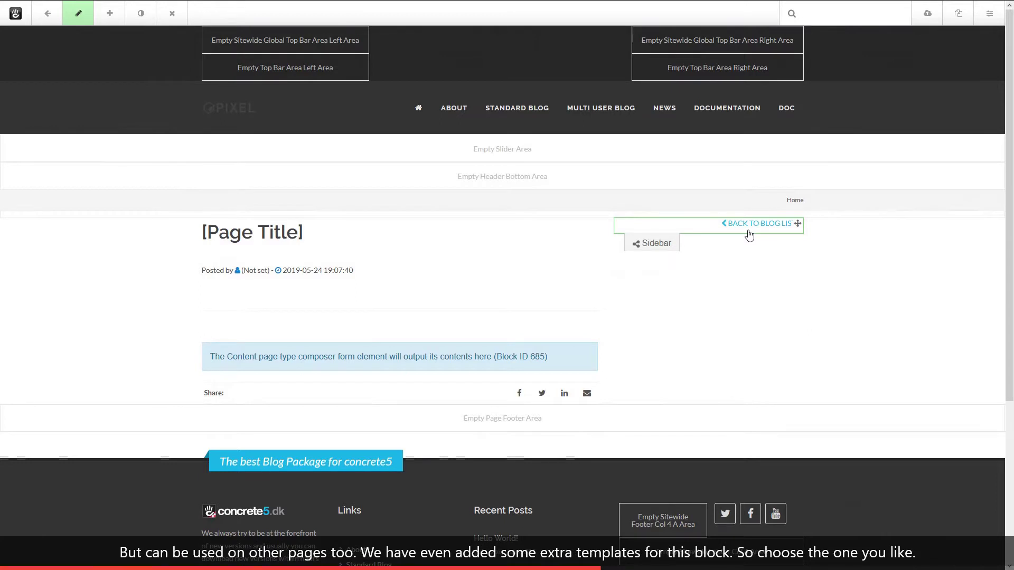
Examine the custom templates offered for the Blog Go Back block in the Sidebar area.
click(724, 226)
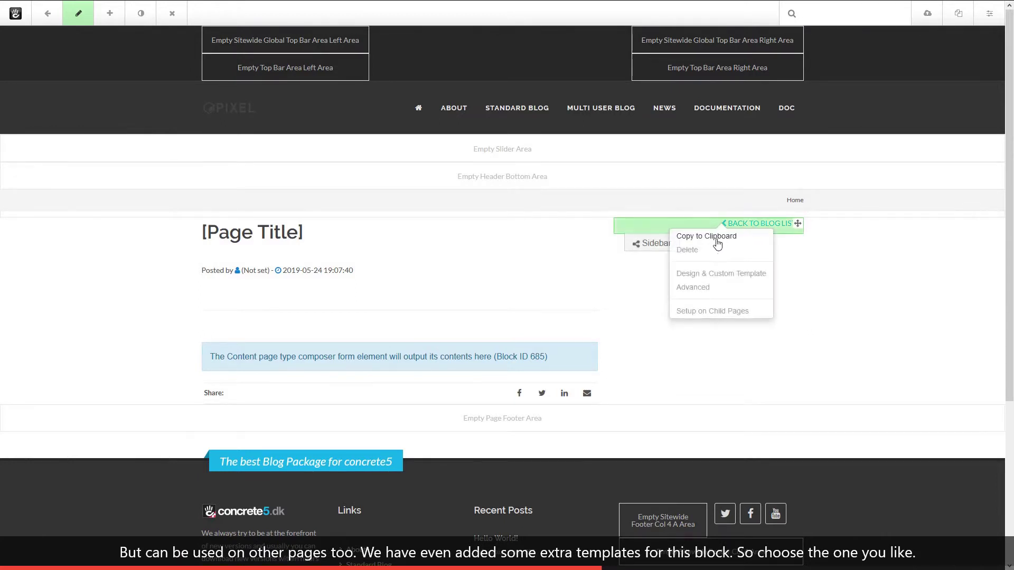
click(713, 276)
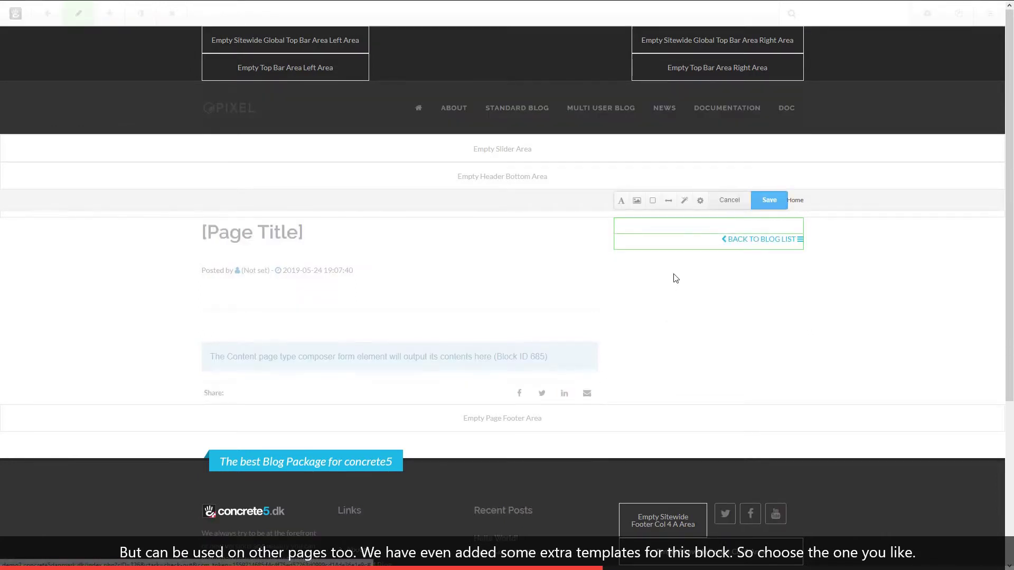
click(701, 200)
click(737, 264)
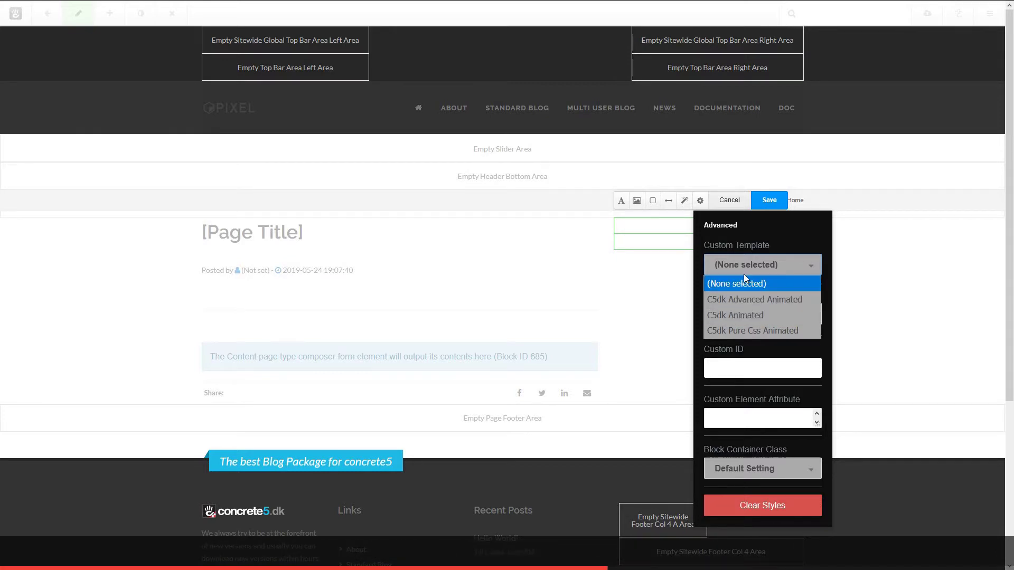
click(729, 200)
click(730, 201)
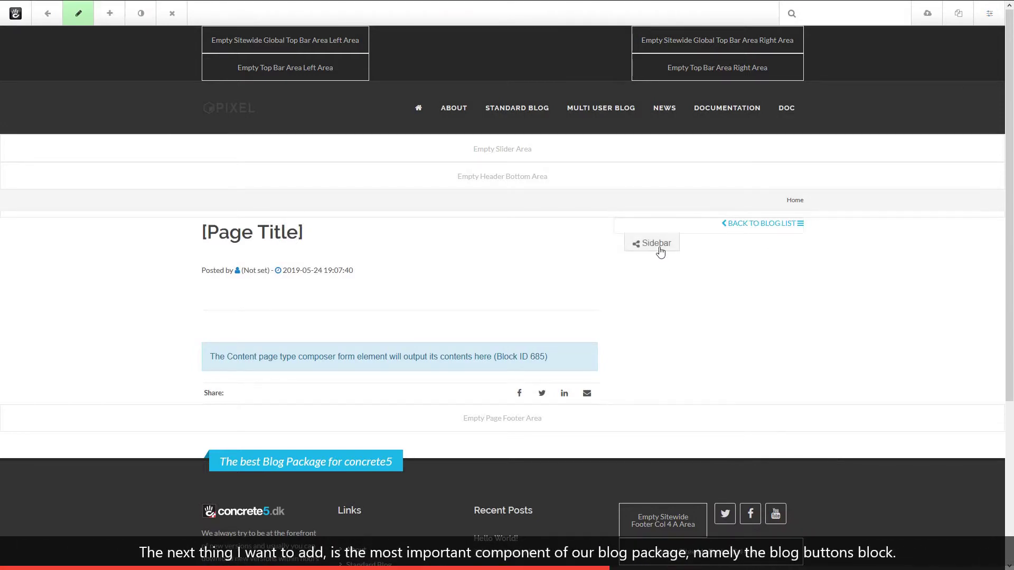
Add a Blog Button block to the Sidebar area, beneath the back-to-blog-list link.
click(657, 247)
click(645, 263)
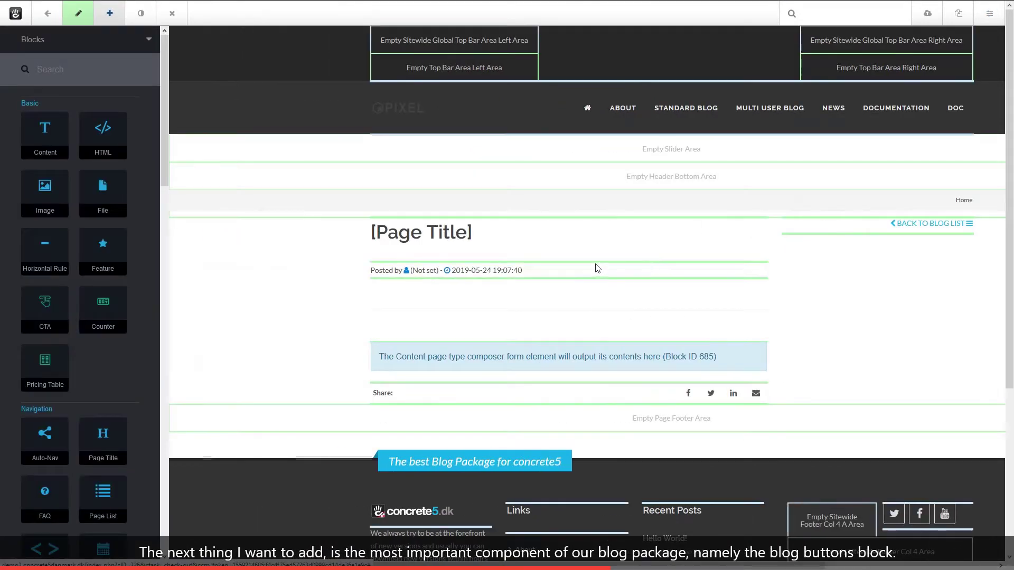
scroll(58, 259, down, 10)
scroll(65, 274, down, 8)
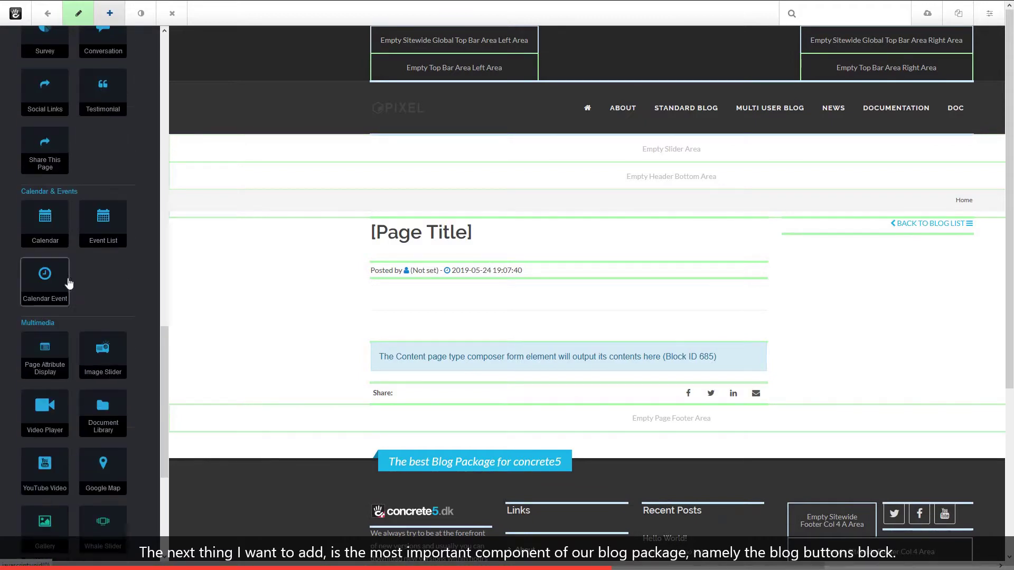
scroll(64, 283, down, 3)
scroll(64, 286, down, 2)
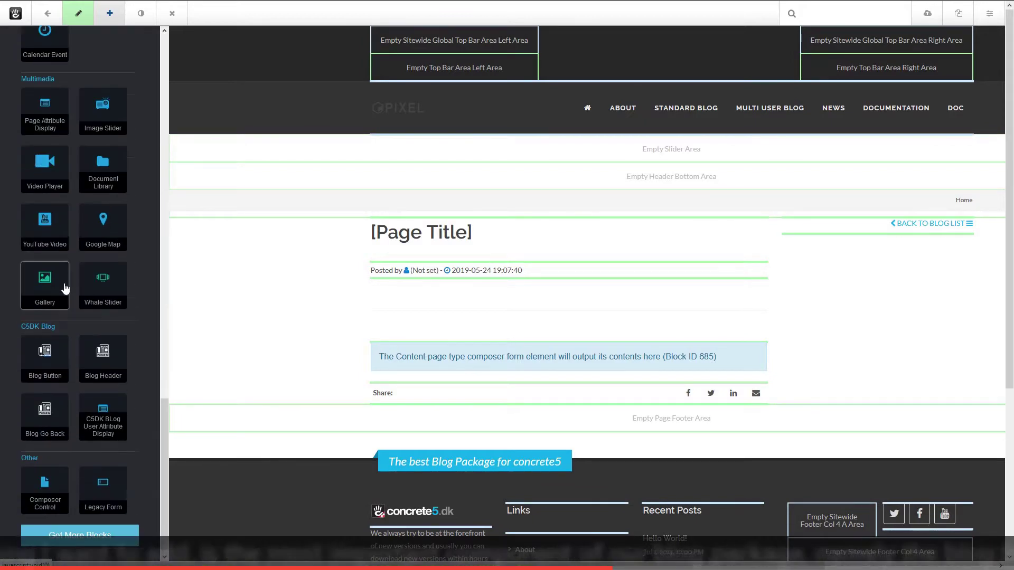
drag(58, 367, 49, 361)
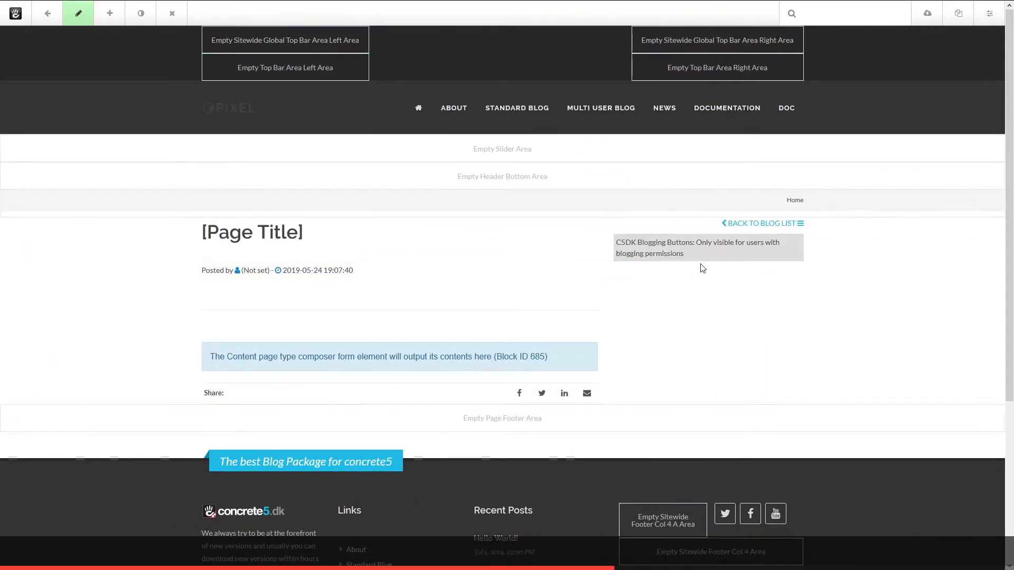
Start a Topic List block in the Sidebar area beneath the blogging buttons, using the Standard Blog Tobic topic tree.
mouse_move(690, 256)
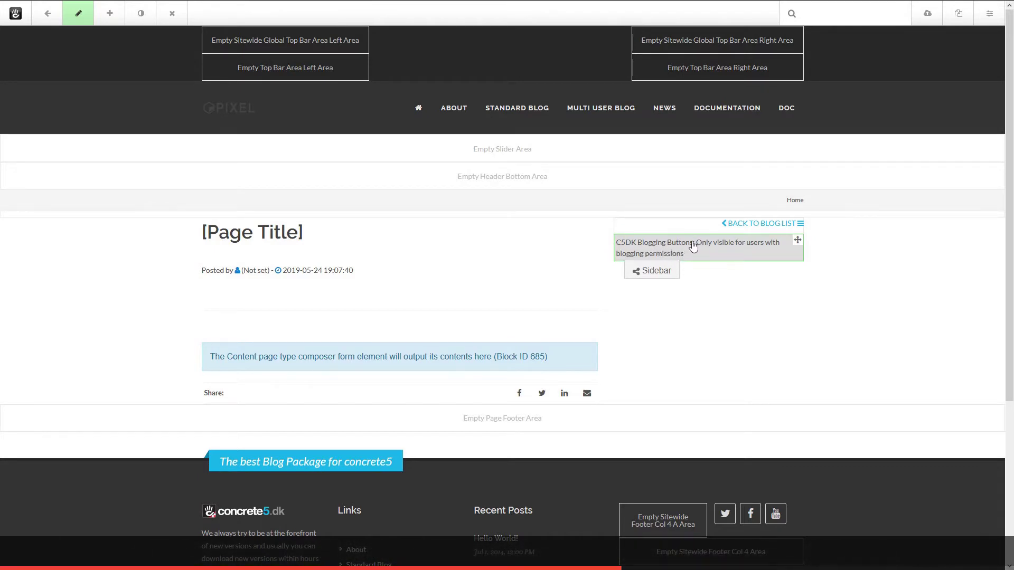
click(649, 280)
click(645, 287)
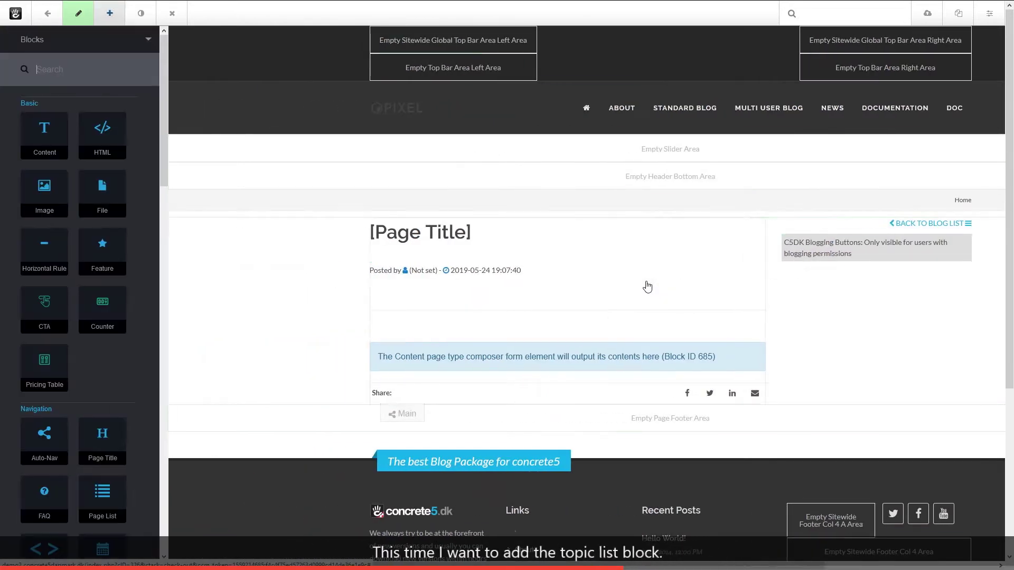
scroll(116, 412, down, 5)
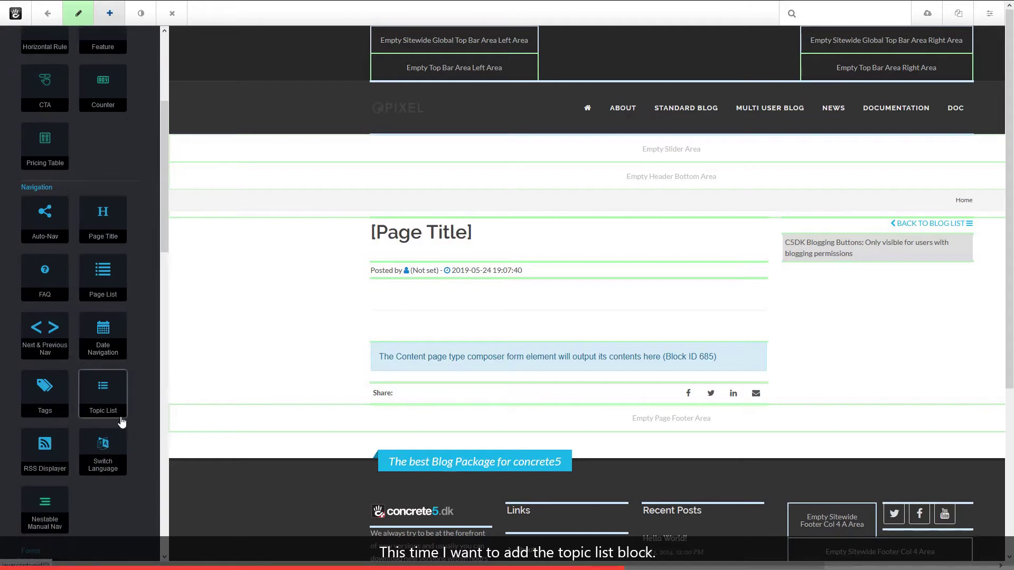
drag(102, 390, 108, 395)
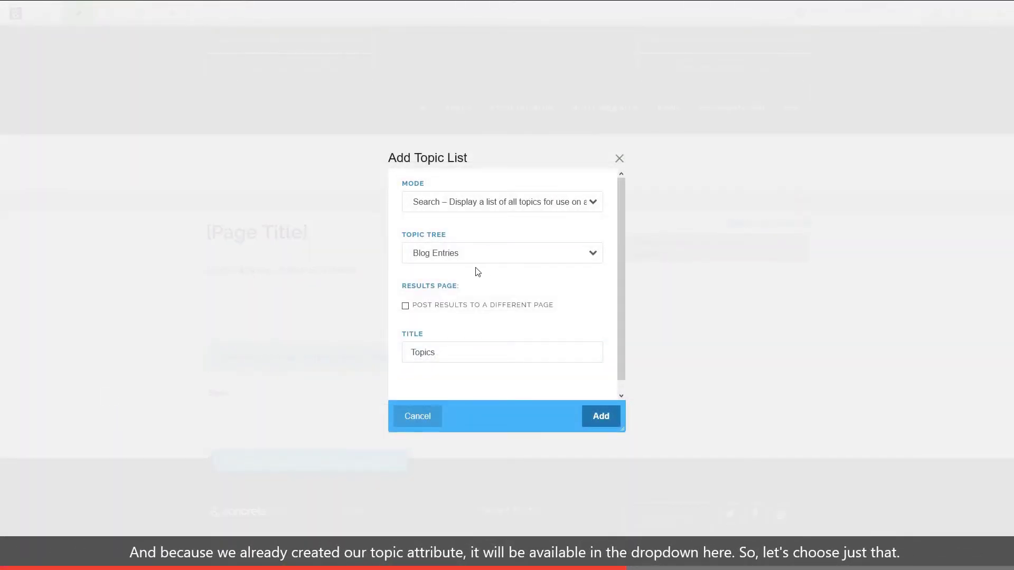
click(482, 256)
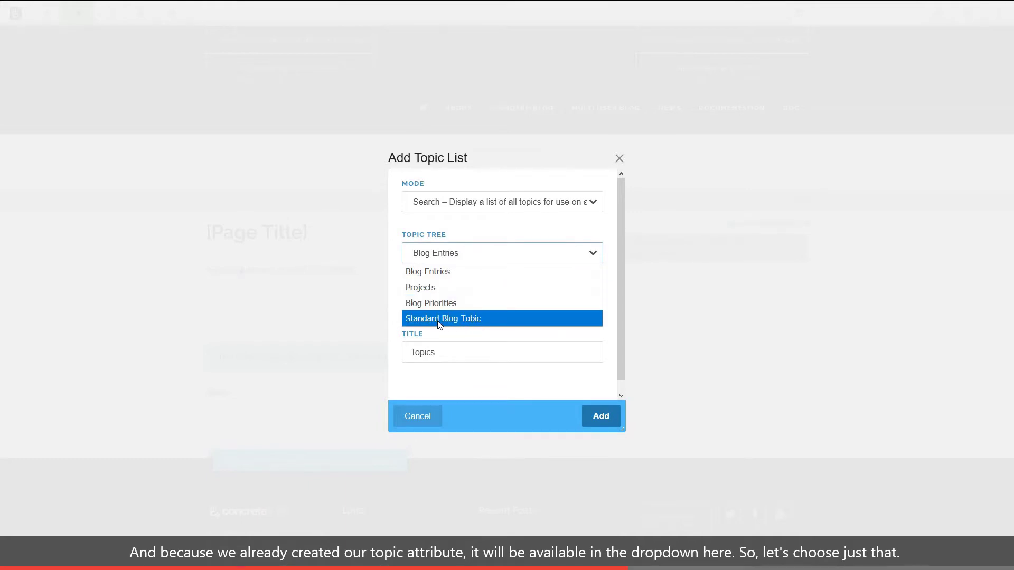
click(482, 319)
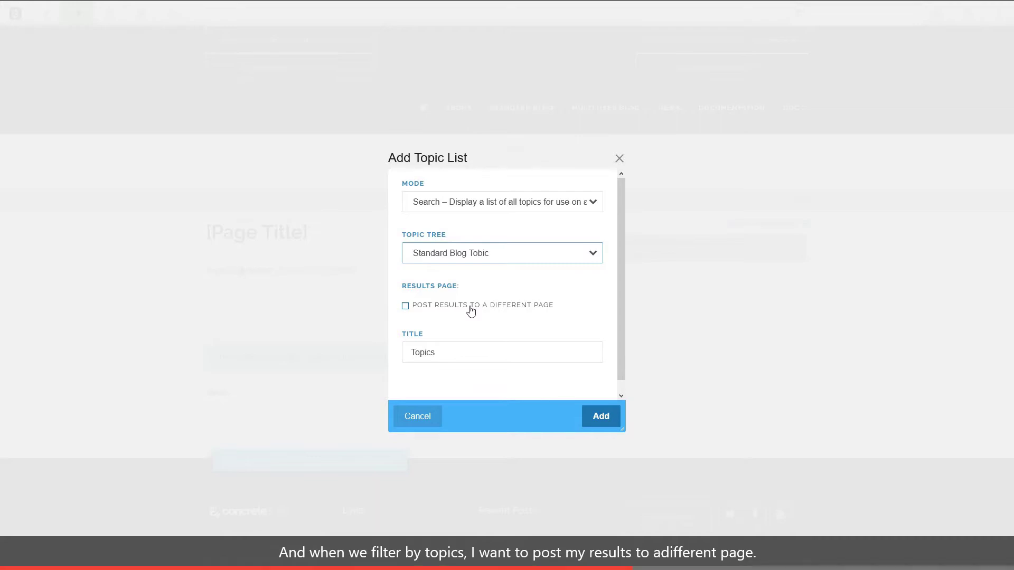
Post the topic results to the Standard Blog page and add the Topic List block with its default title.
click(471, 310)
click(497, 336)
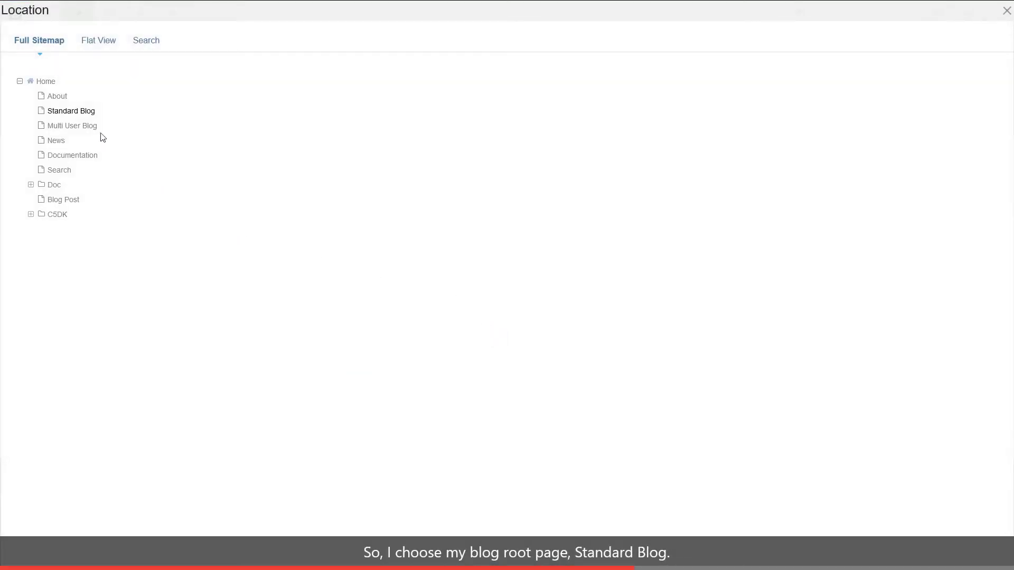
click(69, 112)
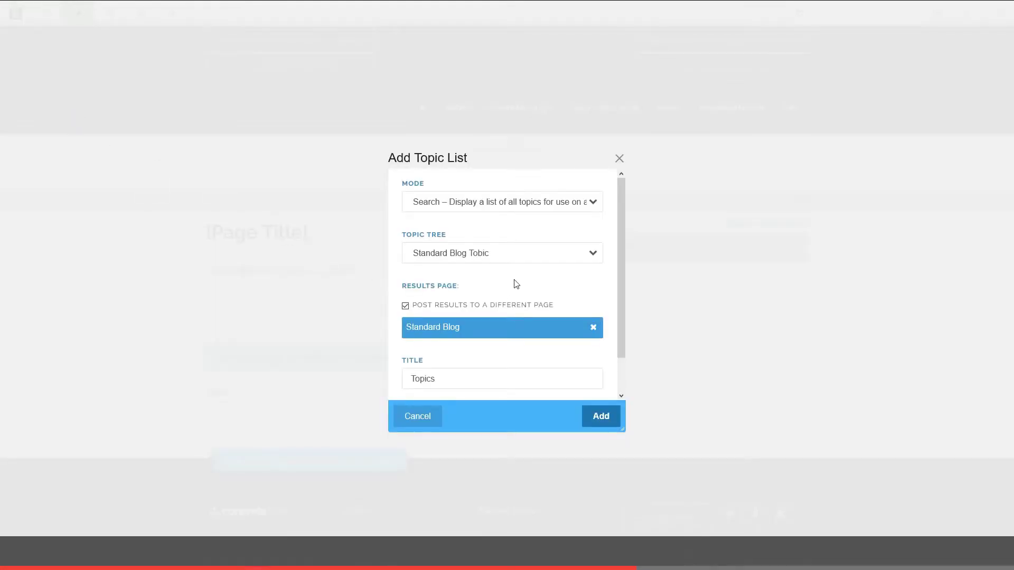
scroll(517, 284, down, 1)
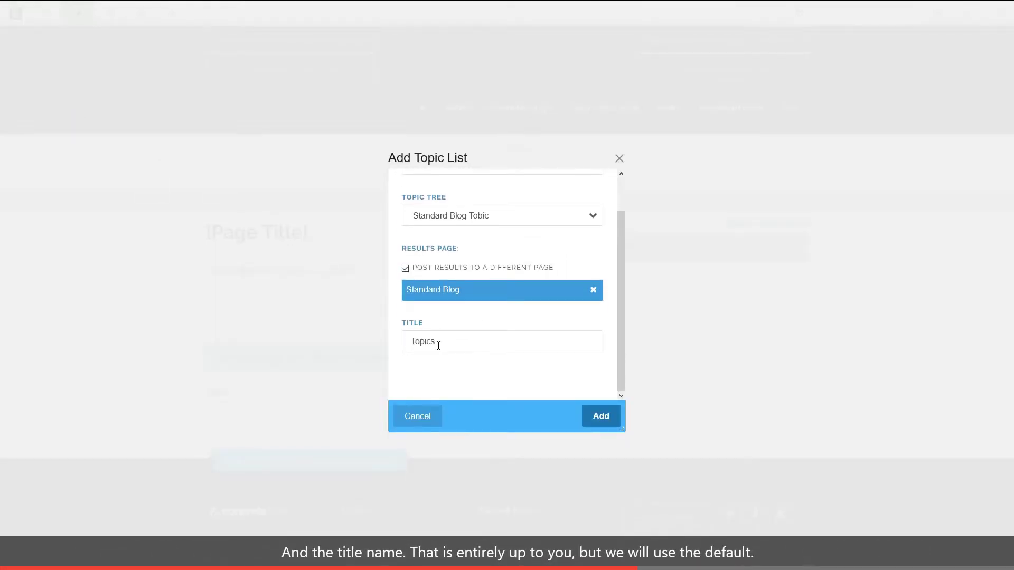
click(600, 416)
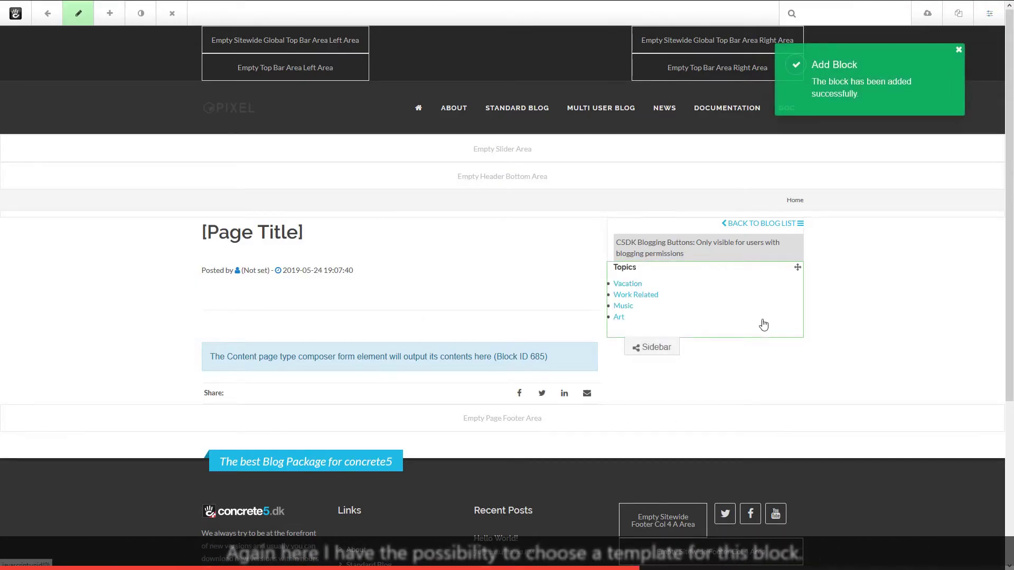
Apply the C5dk Topic List custom template to the Topics block and save its design.
click(687, 320)
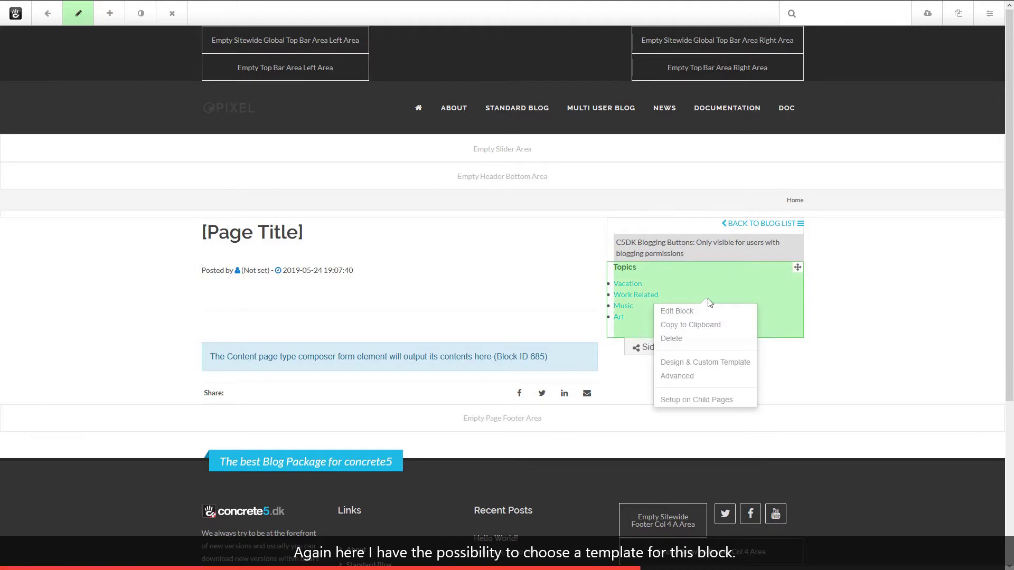
click(719, 367)
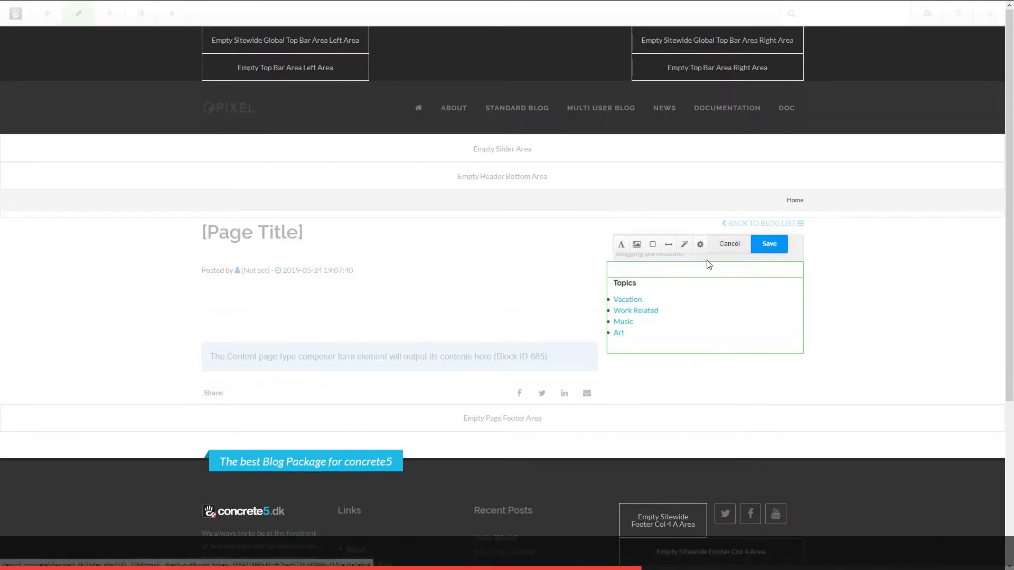
click(700, 244)
click(742, 309)
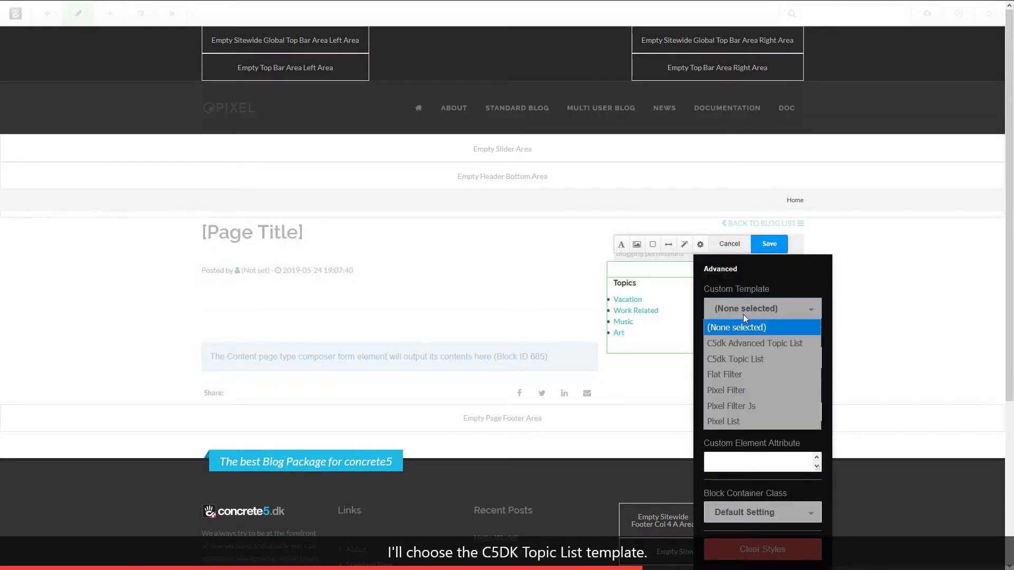
click(746, 361)
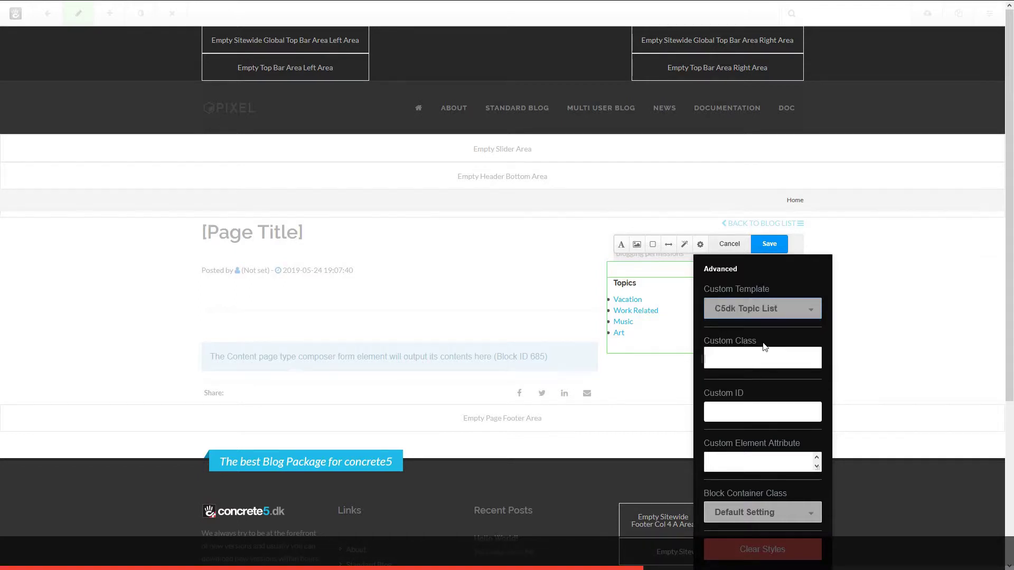
click(769, 244)
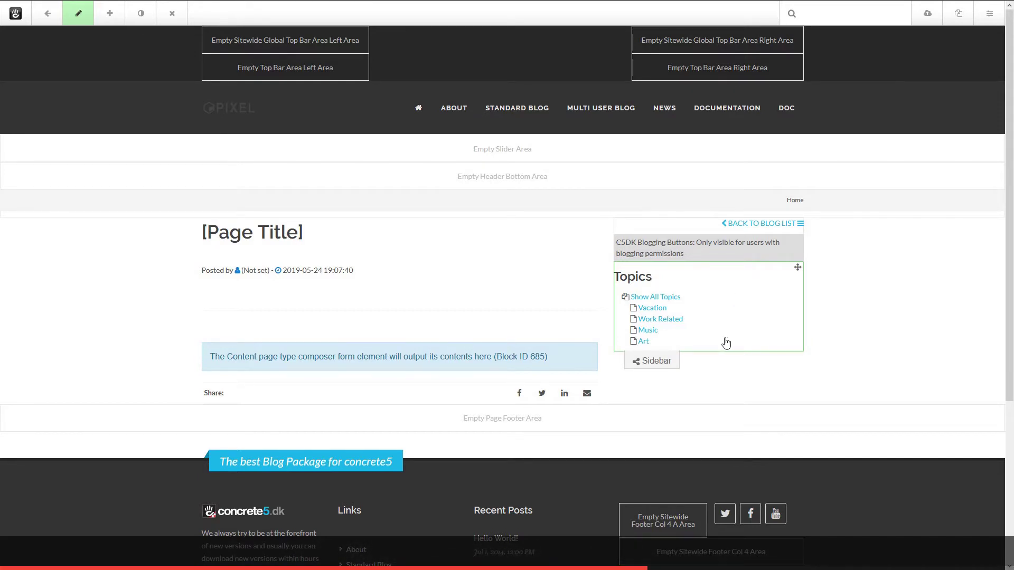
Start a Date Navigation block in the Sidebar area, filtered by parent page Standard Blog and page type Standard Blog Page.
click(668, 363)
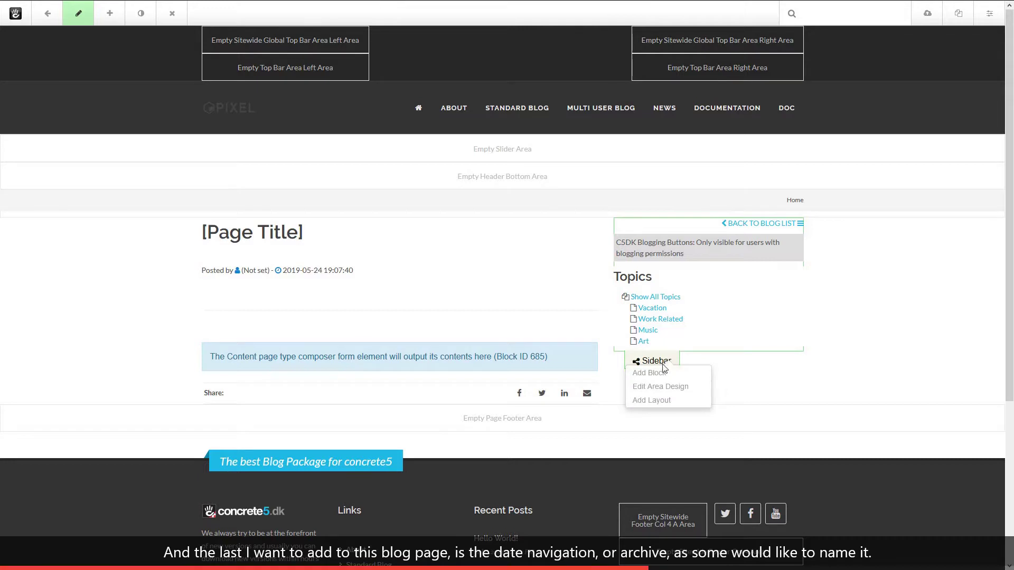
click(654, 373)
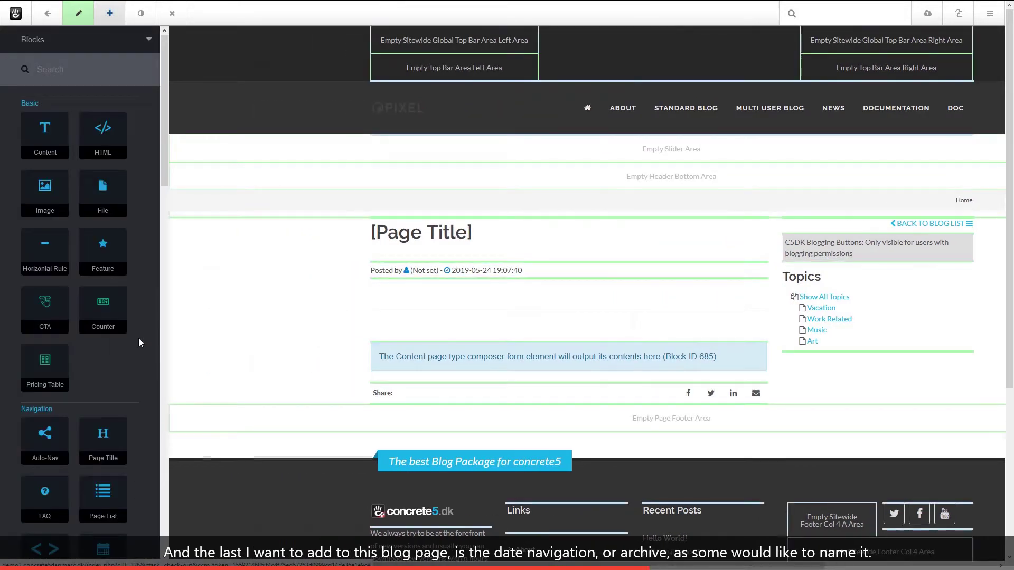
scroll(132, 341, down, 4)
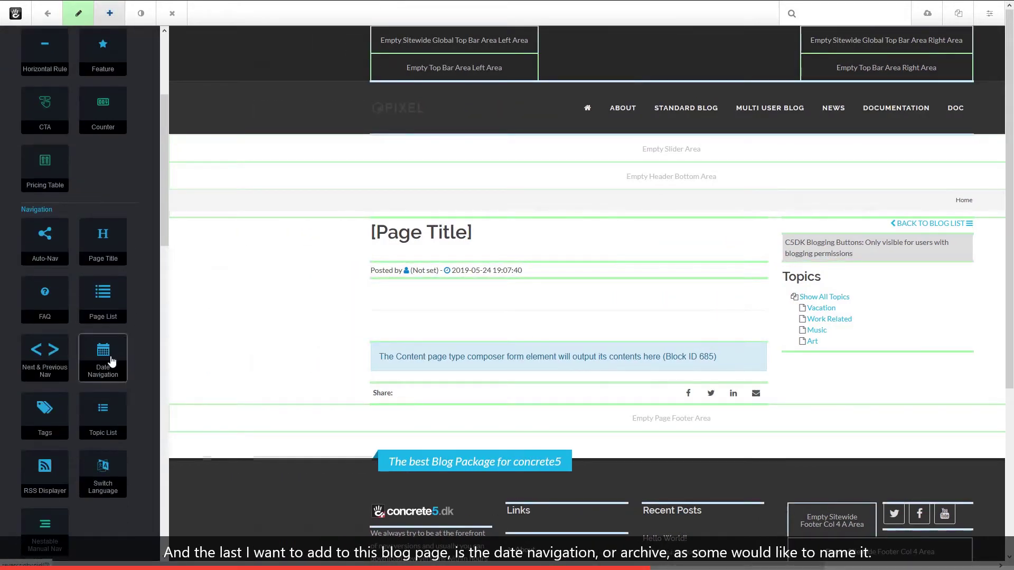
click(112, 361)
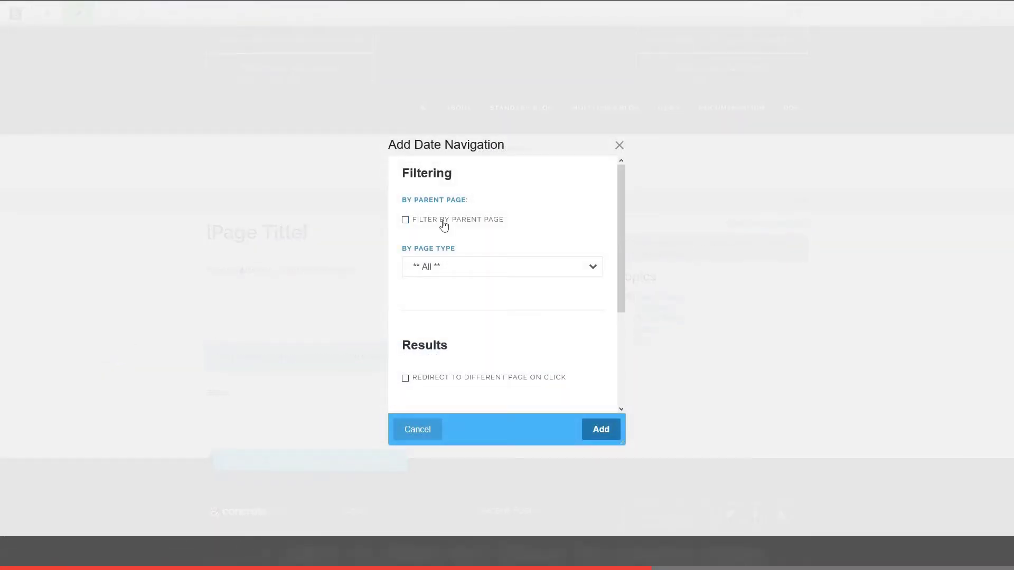
click(471, 220)
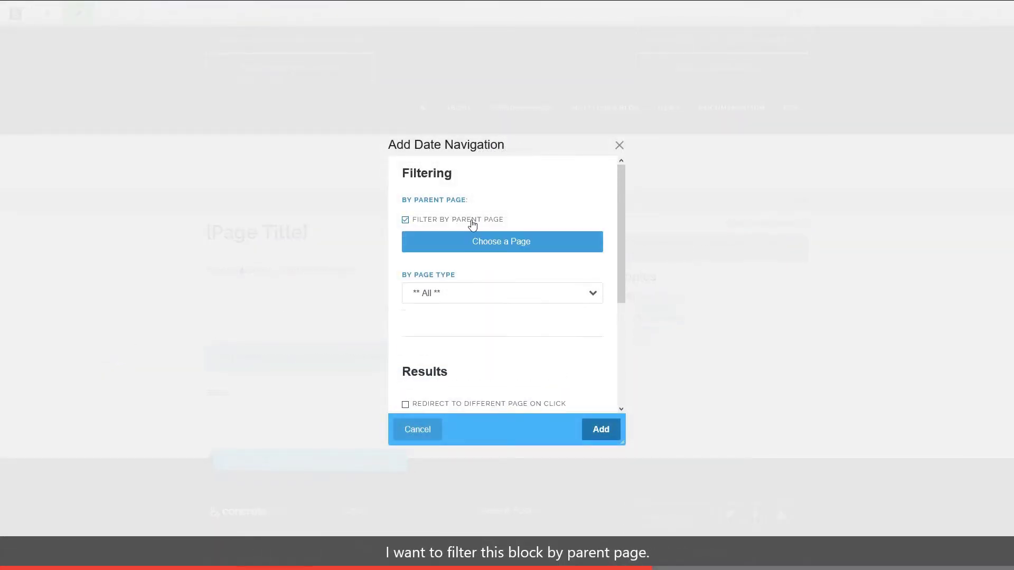
click(502, 246)
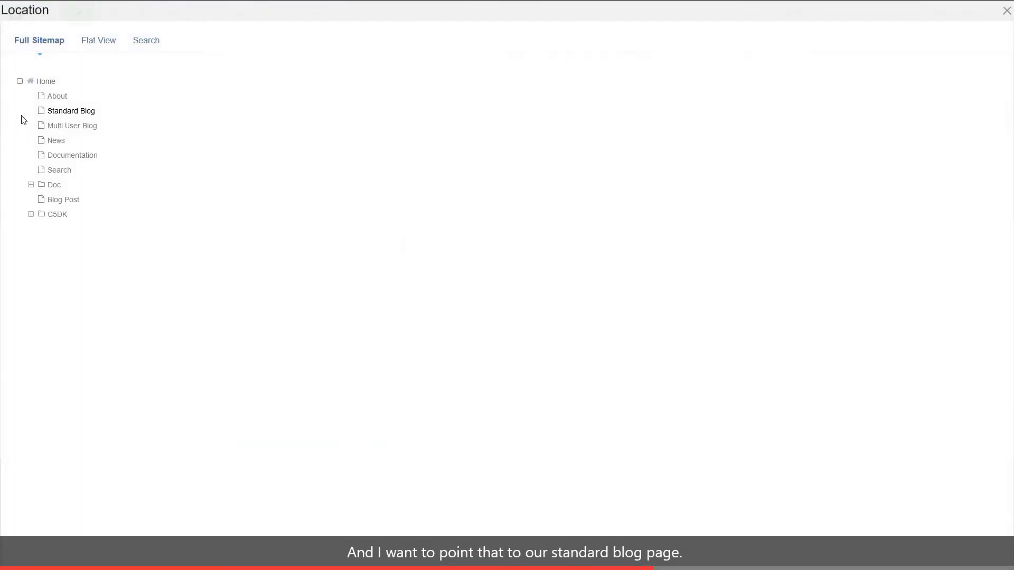
click(66, 111)
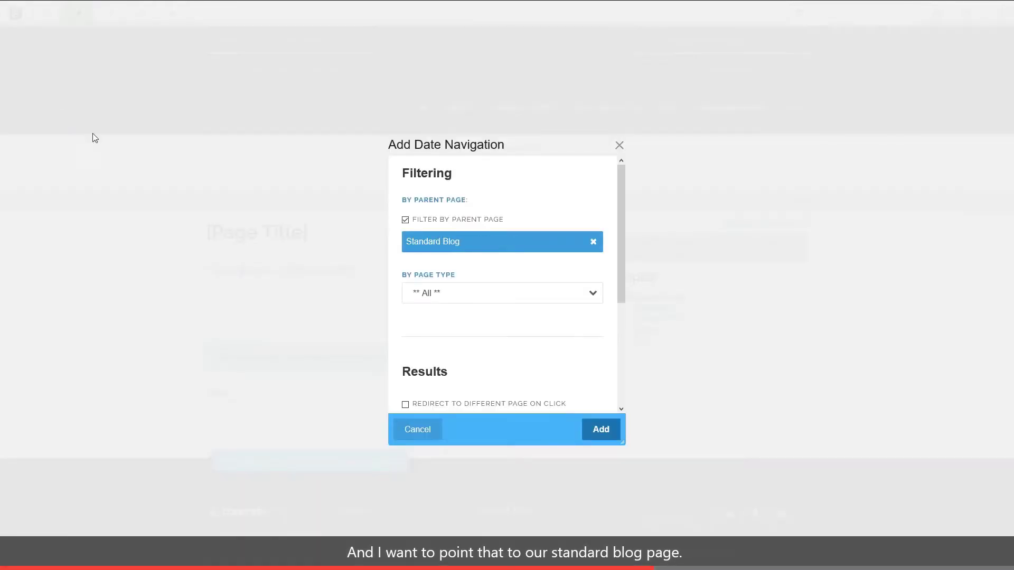
click(460, 293)
click(457, 406)
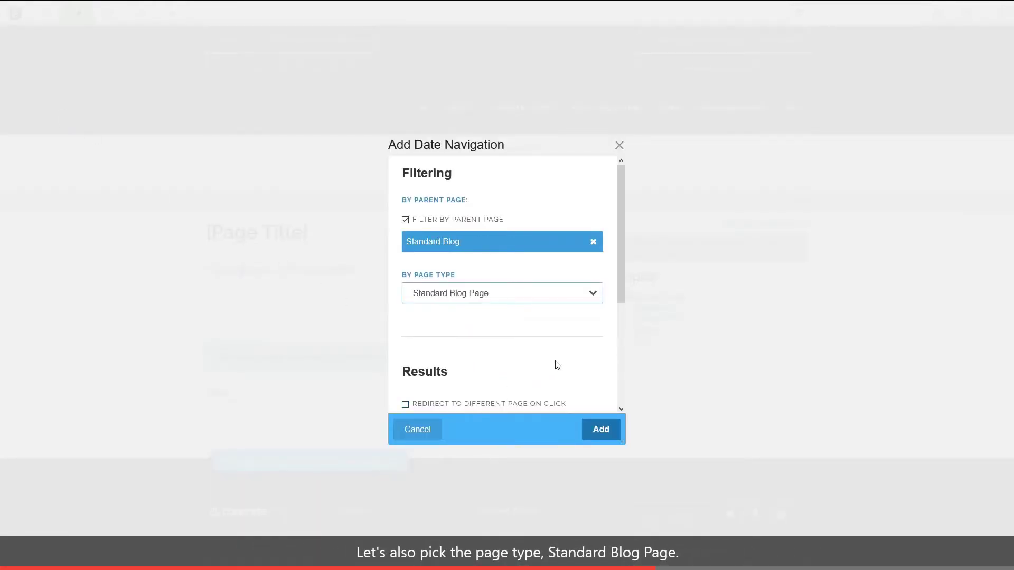
Redirect the Date Navigation results to the Standard Blog page and add the block with its default title.
scroll(564, 359, down, 3)
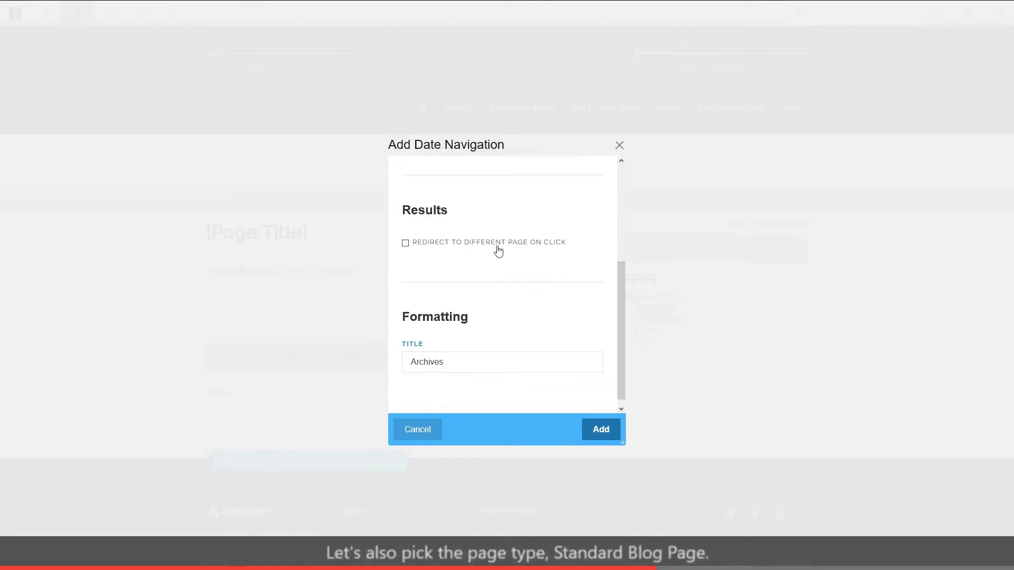
click(490, 246)
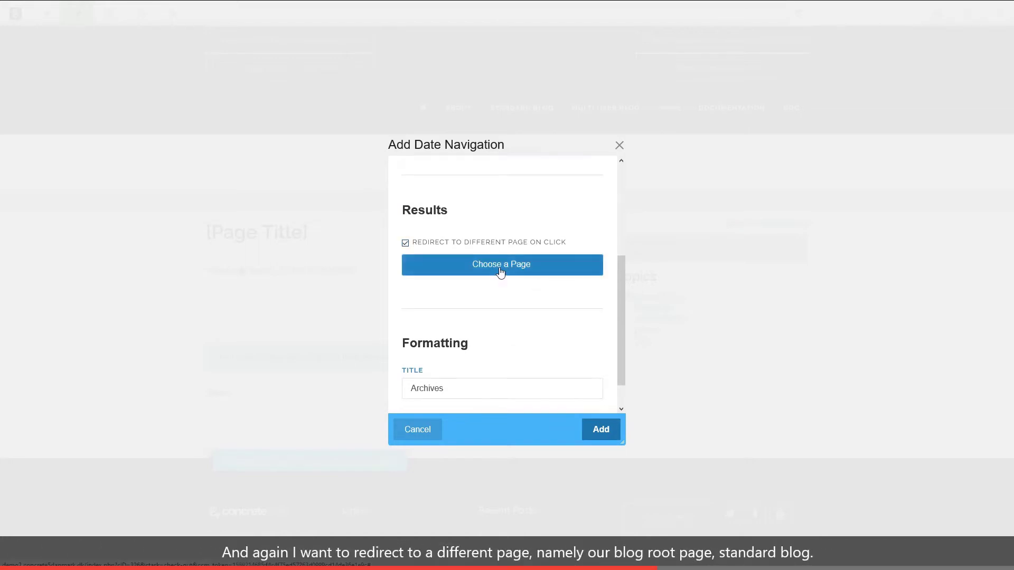
click(501, 271)
click(70, 111)
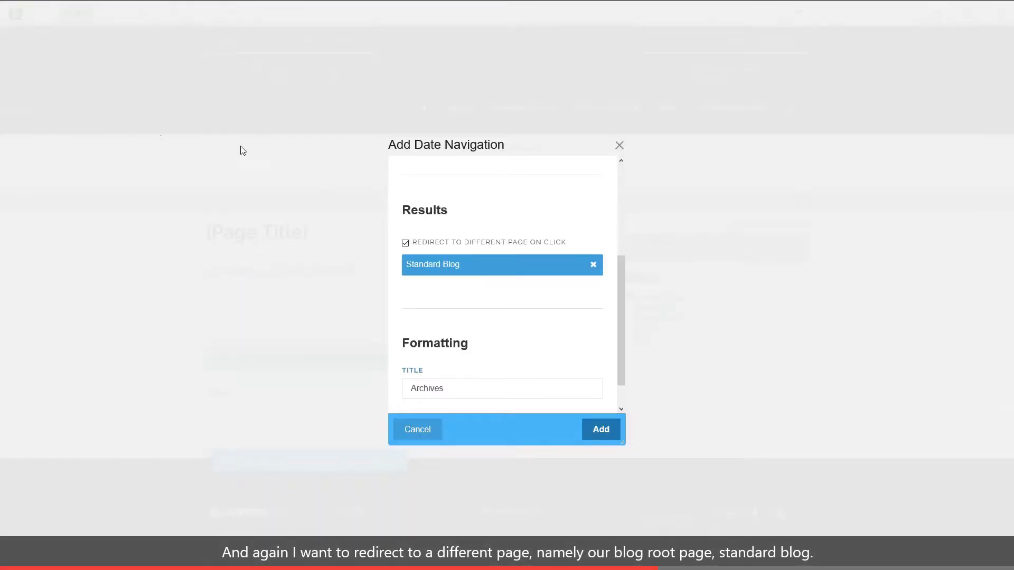
scroll(548, 322, down, 1)
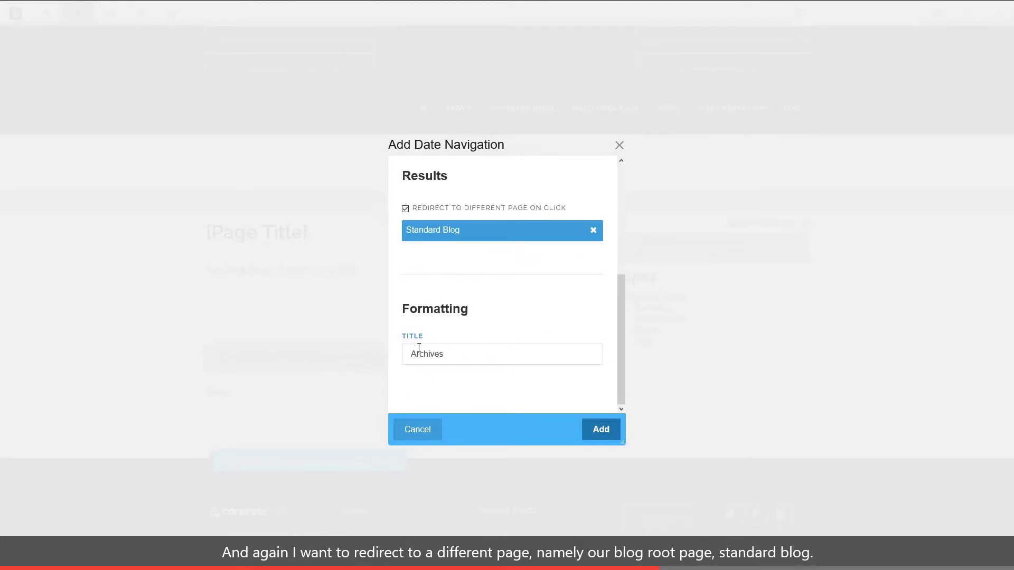
click(600, 430)
Apply the C5dk Date Navigation custom template to the Archives block and save its design.
click(679, 373)
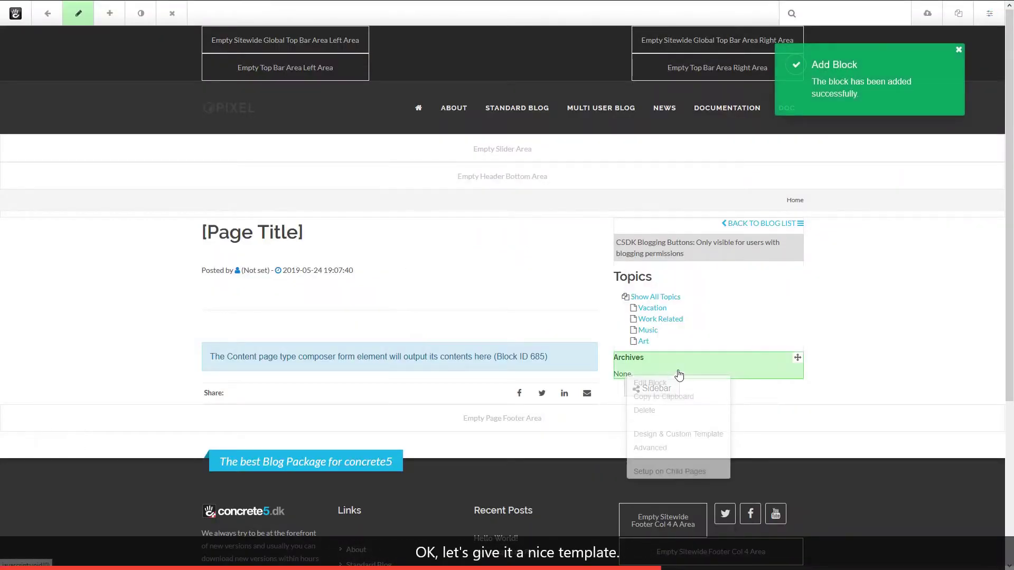
click(684, 434)
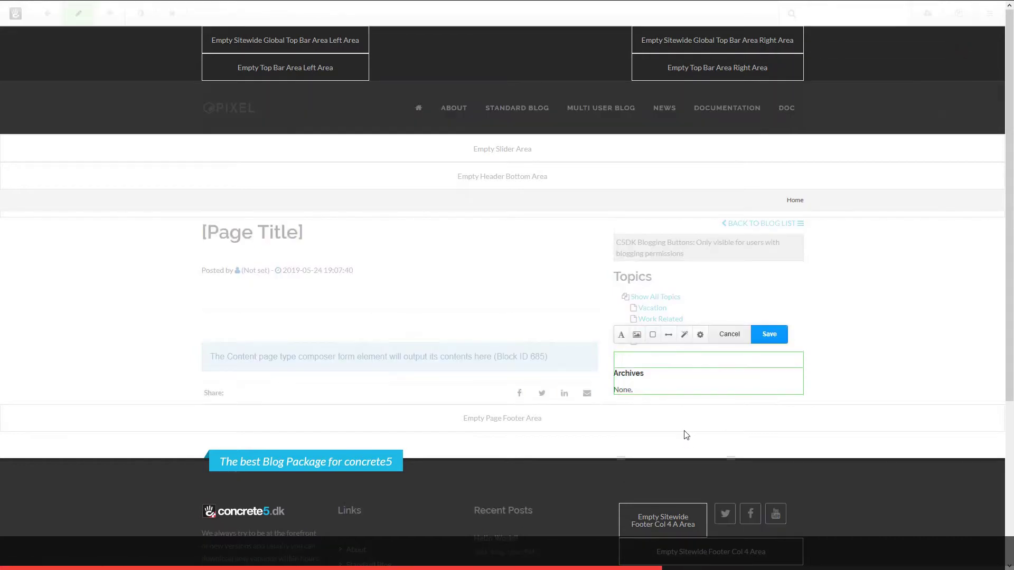
click(701, 338)
click(734, 397)
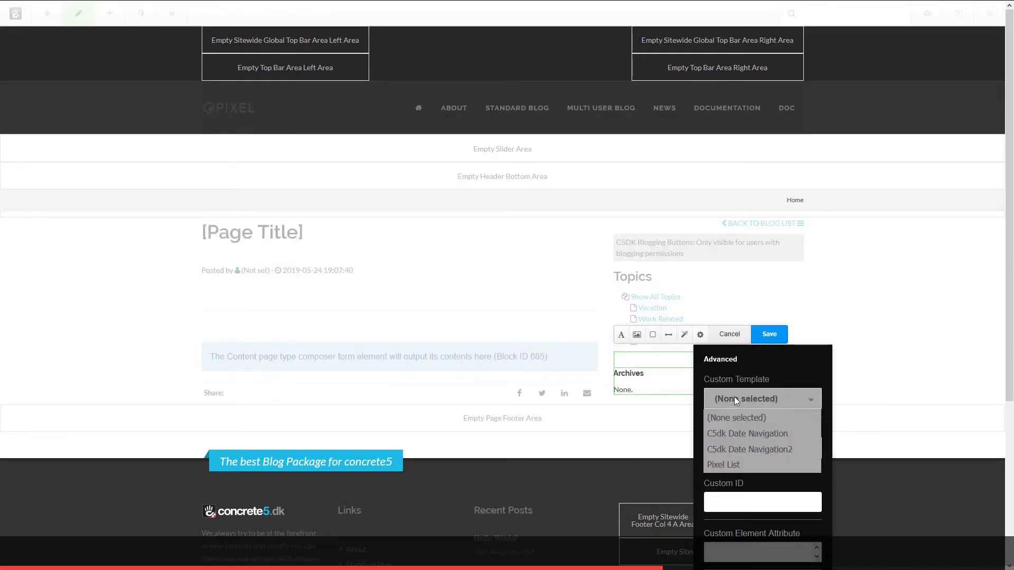
click(792, 436)
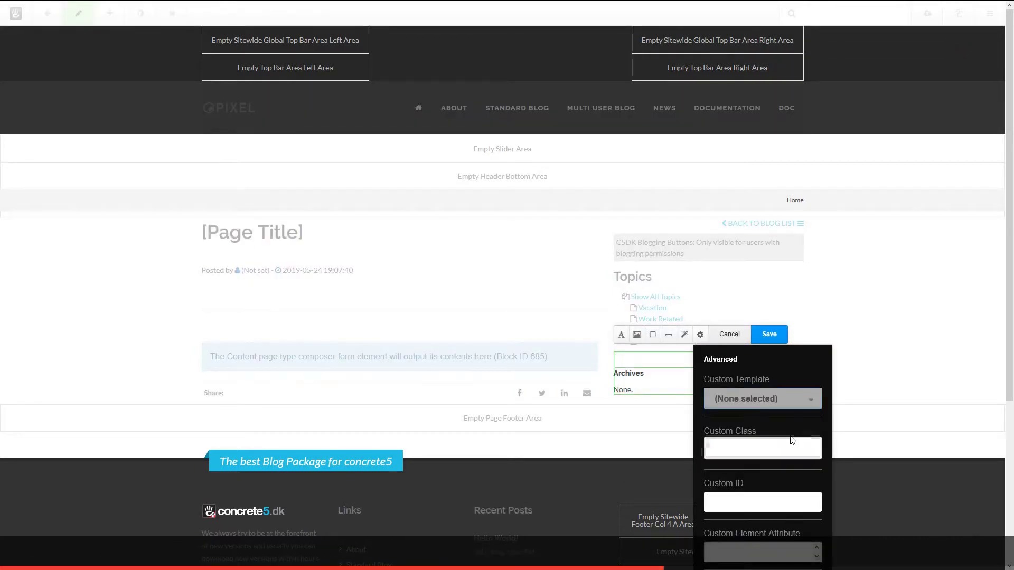
click(769, 337)
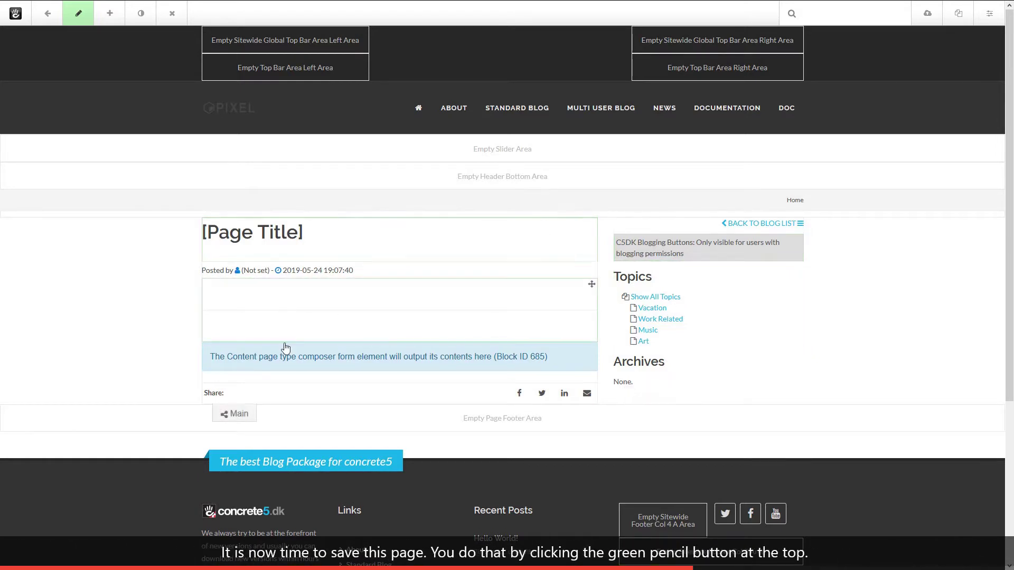
Save the Standard Blog Page output defaults and return to the list of page types.
click(80, 20)
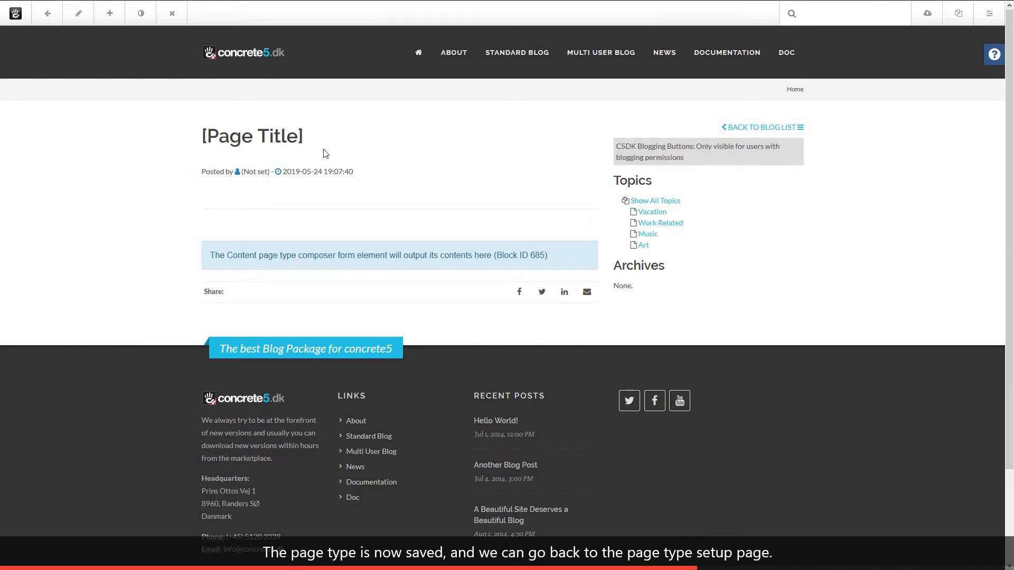
click(47, 15)
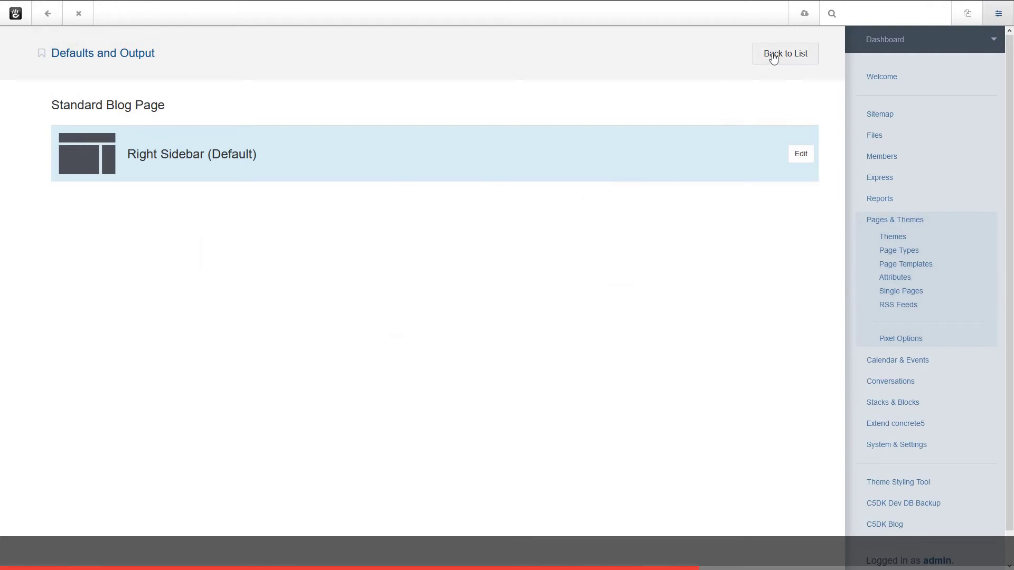
click(767, 73)
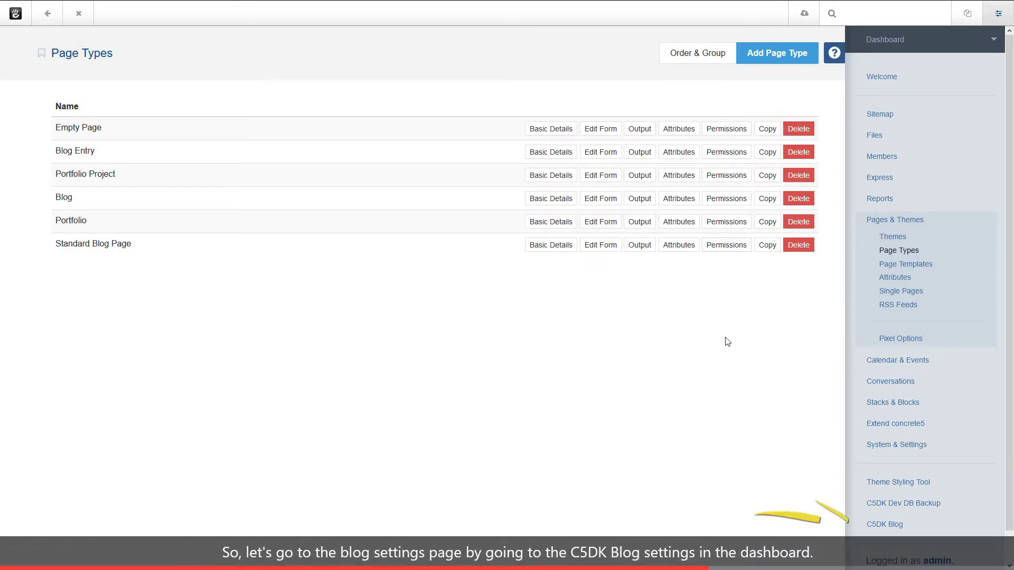
Add the Standard Blog page as a blog root in the C5DK Blog settings and save it.
click(890, 525)
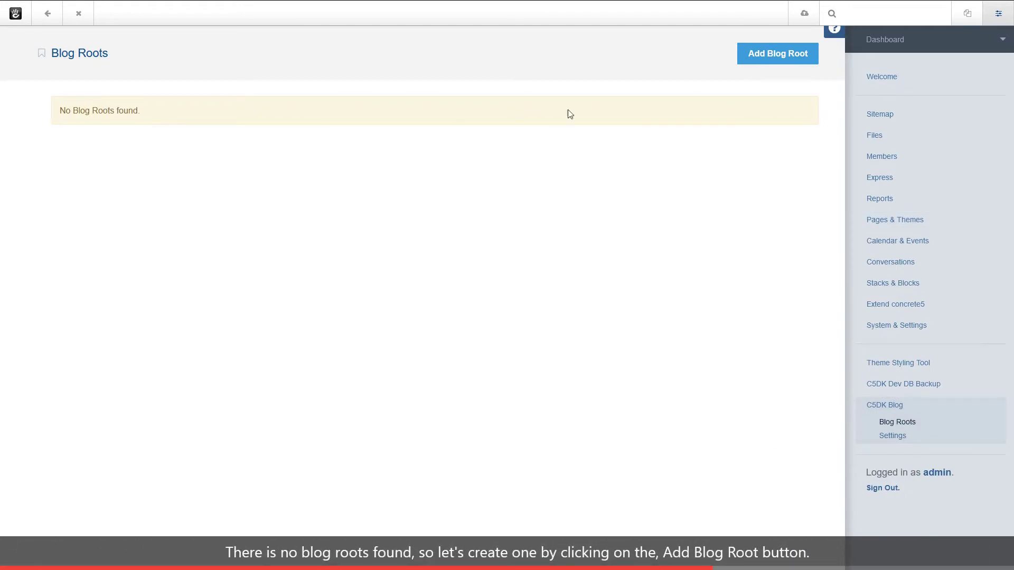
click(780, 58)
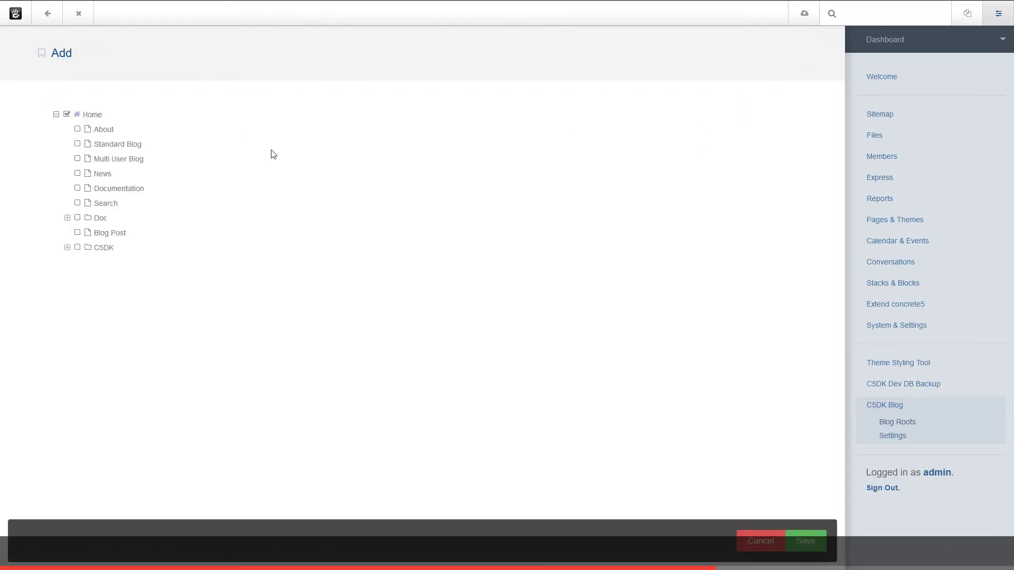
click(78, 144)
click(807, 544)
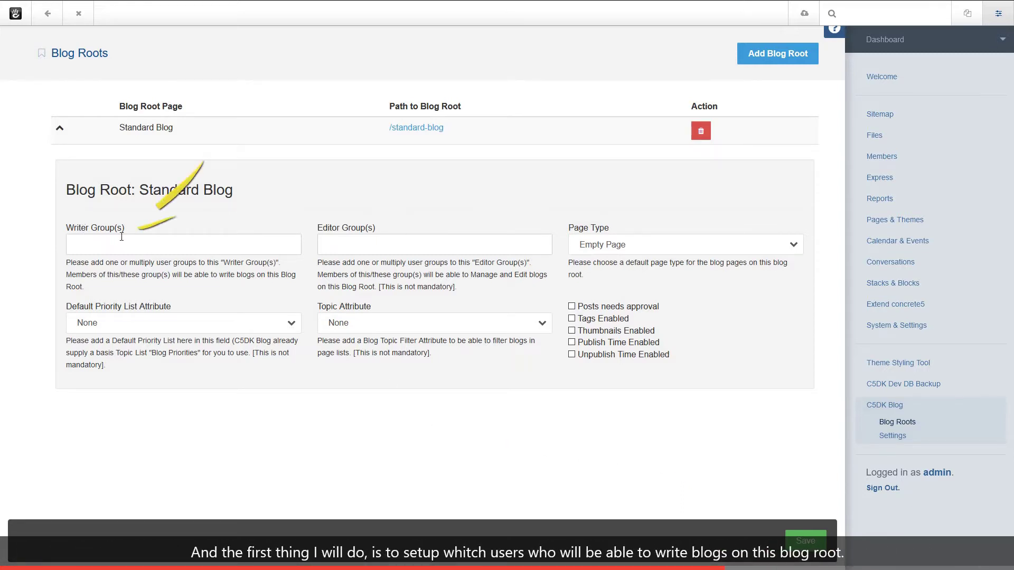
Set the blog root's writer group to Blog Writers, page type to Standard Blog Page and topic attribute to Standard Blog Topics.
click(142, 243)
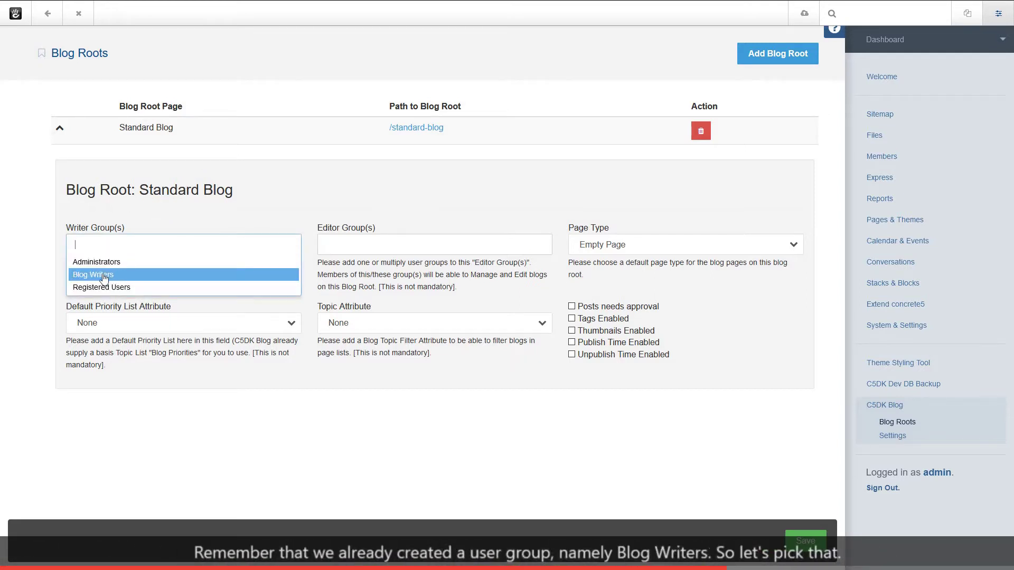
click(86, 276)
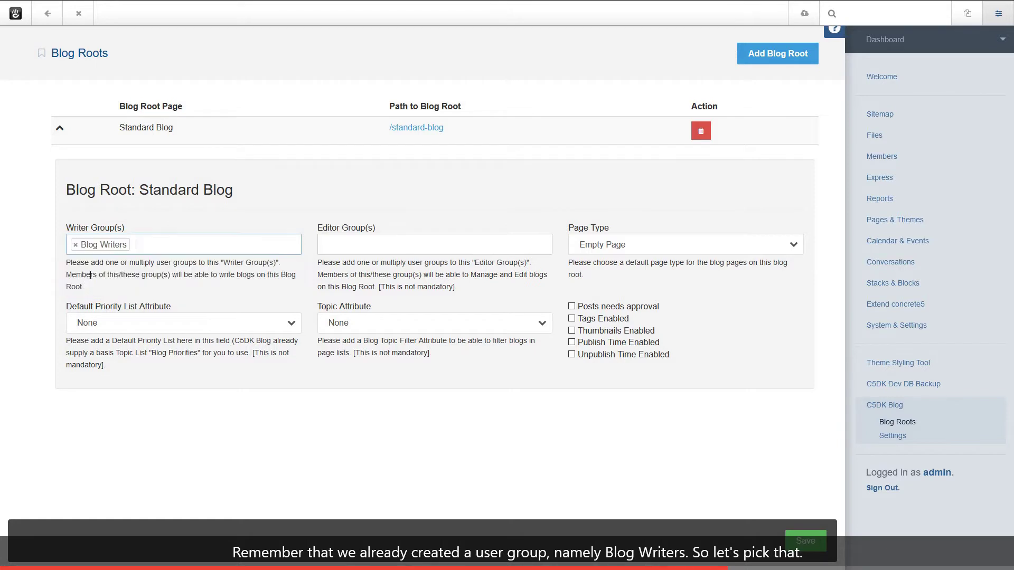
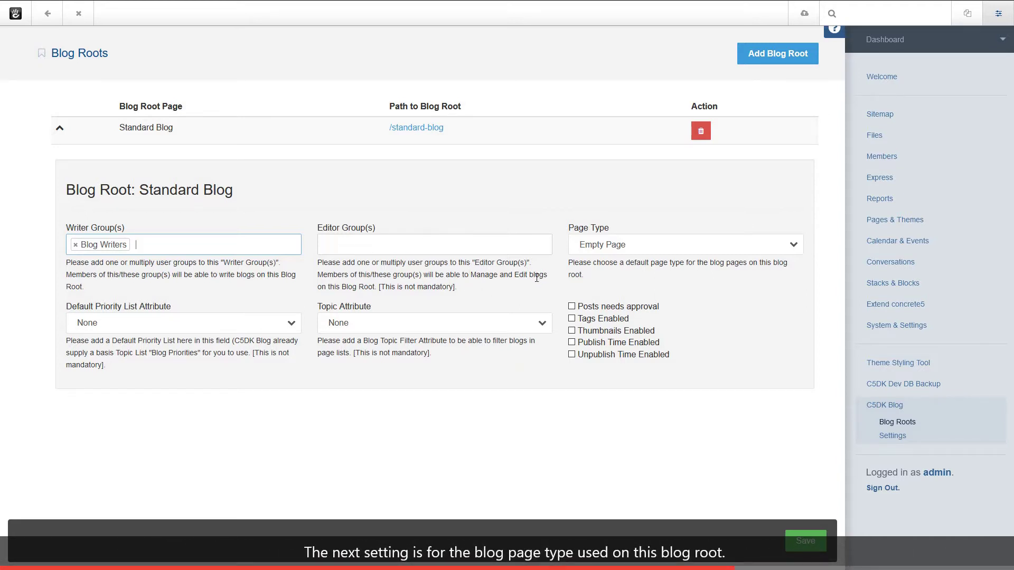
click(613, 246)
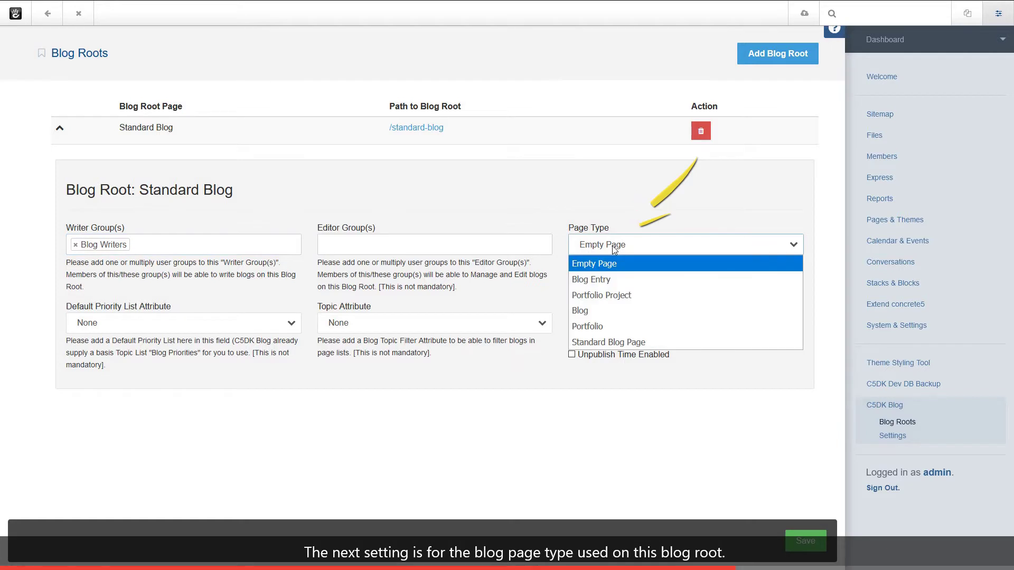
click(620, 343)
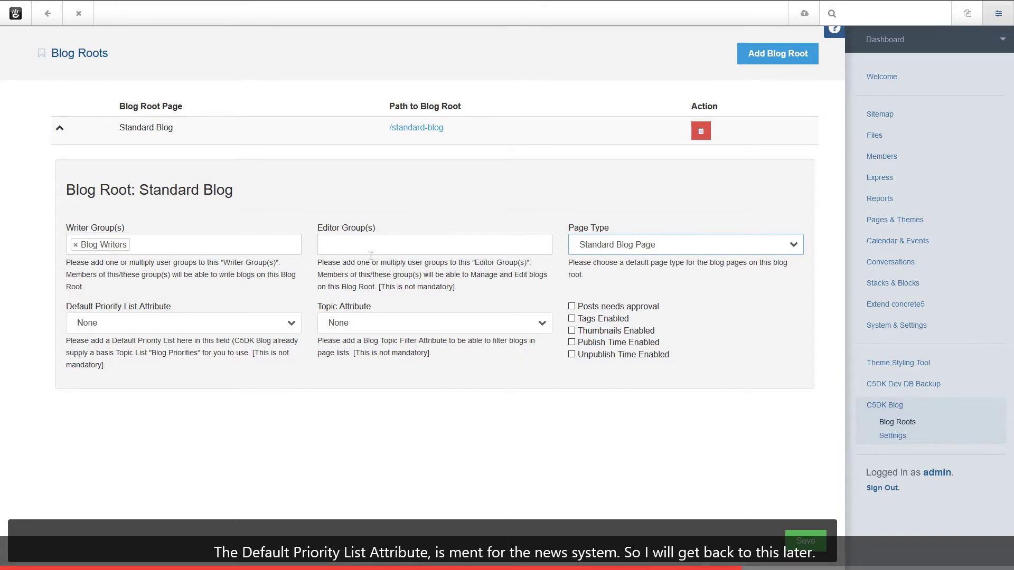
click(356, 324)
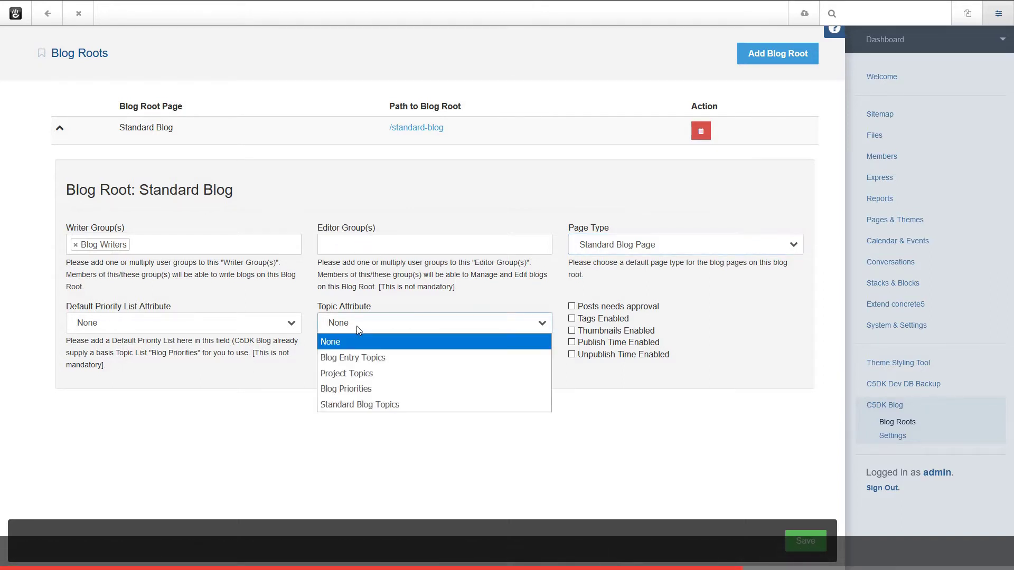
click(378, 411)
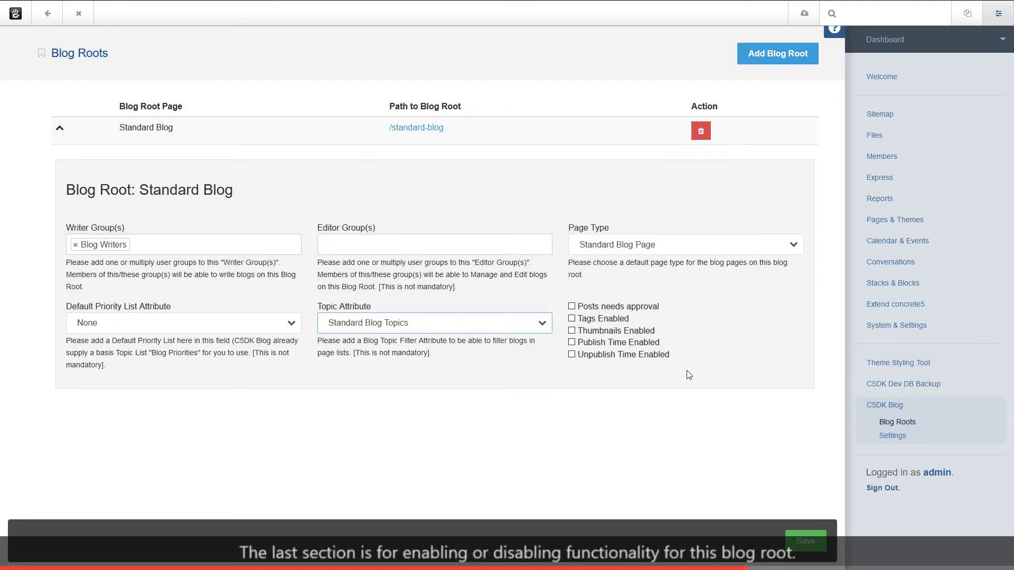
Enable thumbnails and tags for the Standard Blog root and save its settings.
click(578, 331)
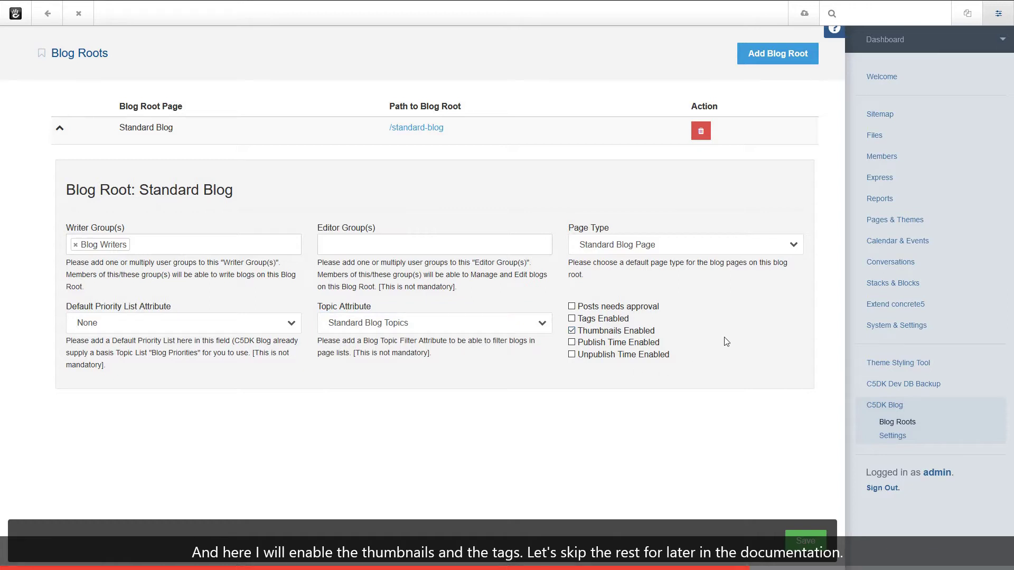
click(572, 320)
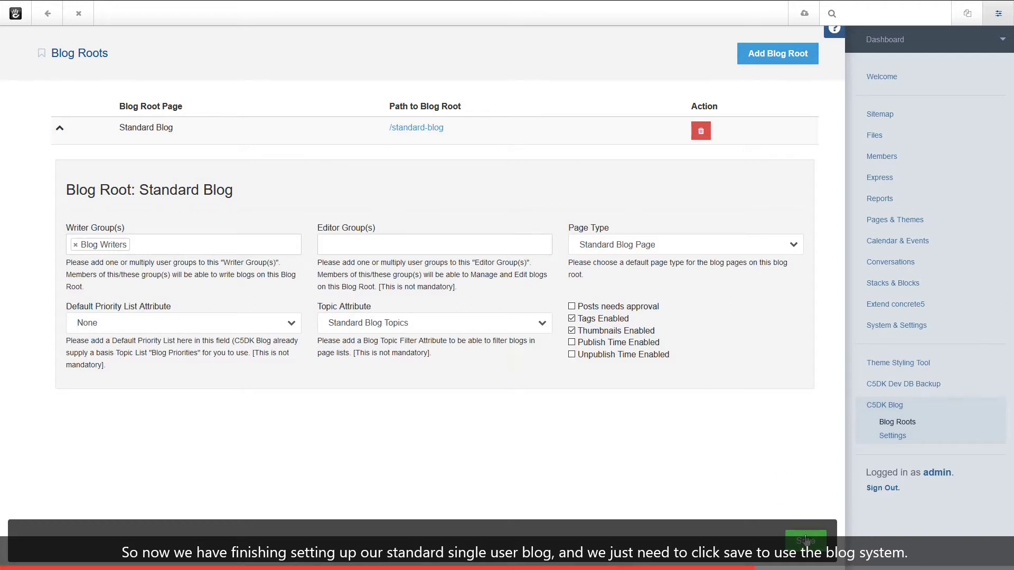
click(805, 540)
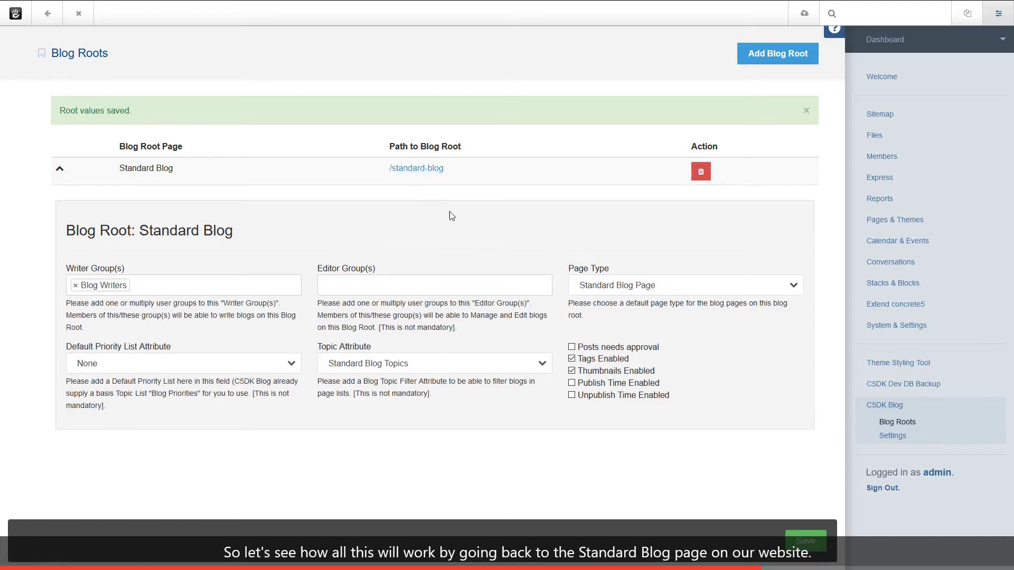
Return to the website and put the Standard Blog page into edit mode.
click(48, 19)
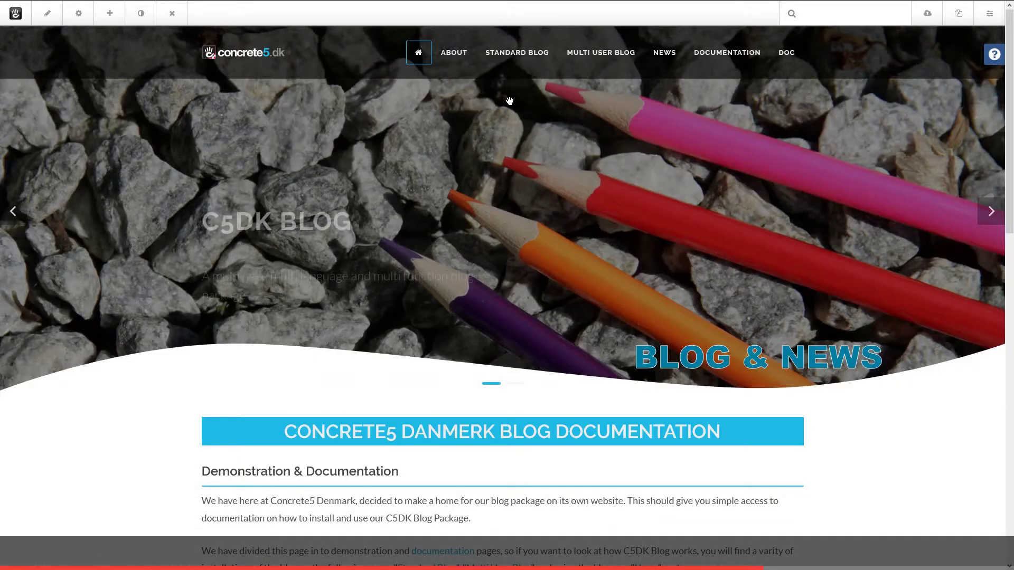
click(520, 60)
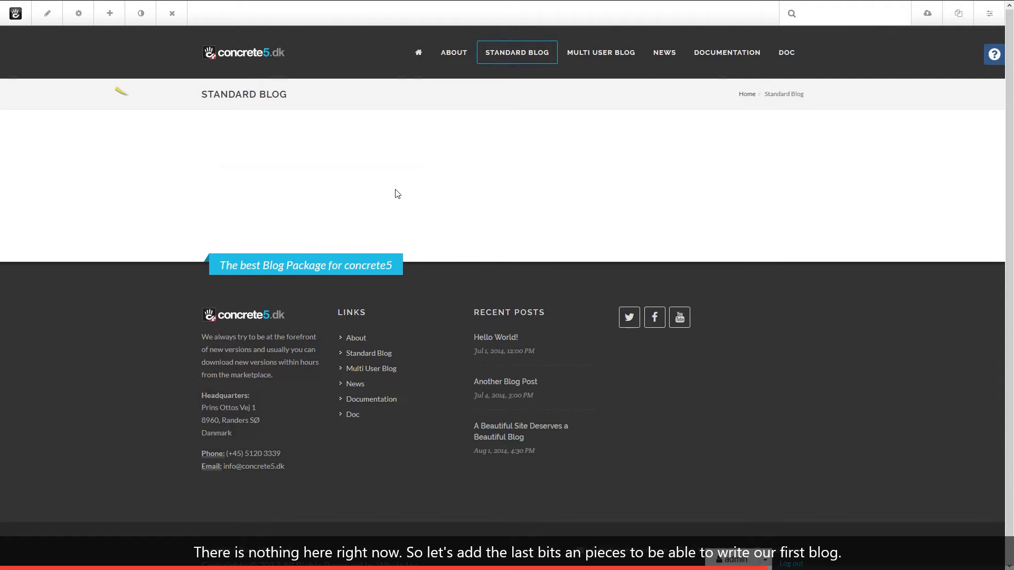
click(48, 16)
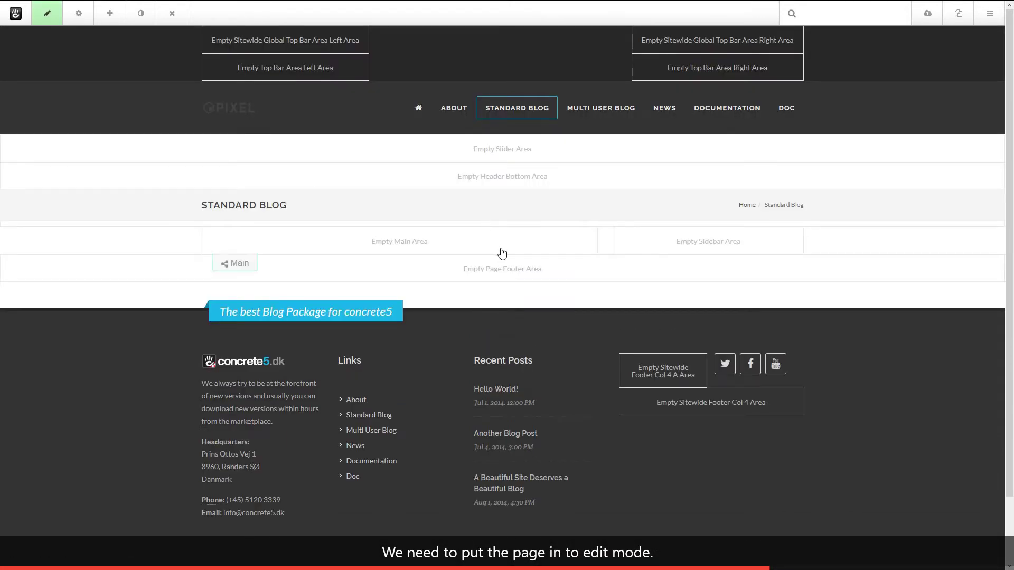
Start a Page List block in the Main area, displaying 10 pages of page type Standard Blog Page.
click(403, 244)
click(391, 255)
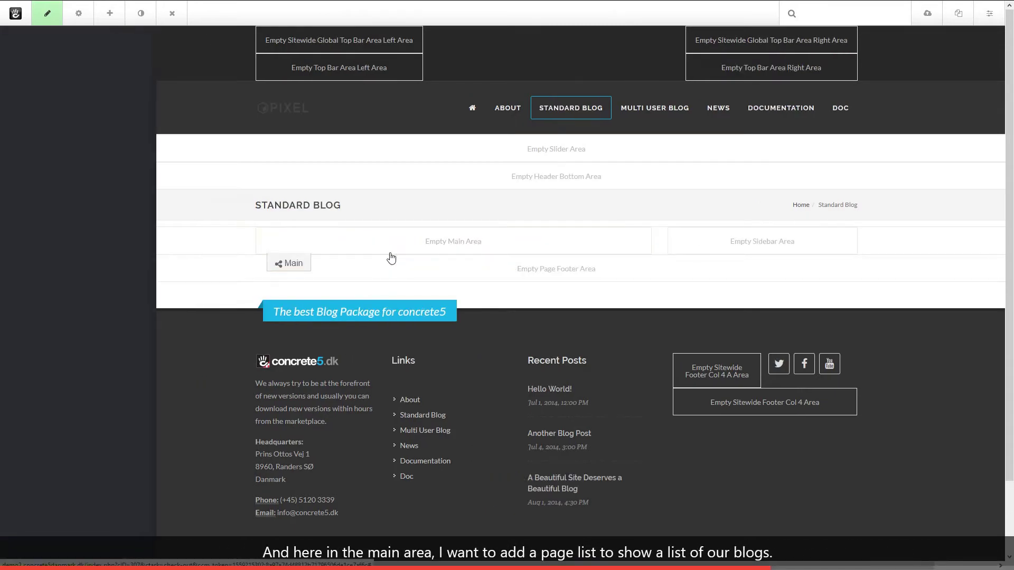
click(104, 508)
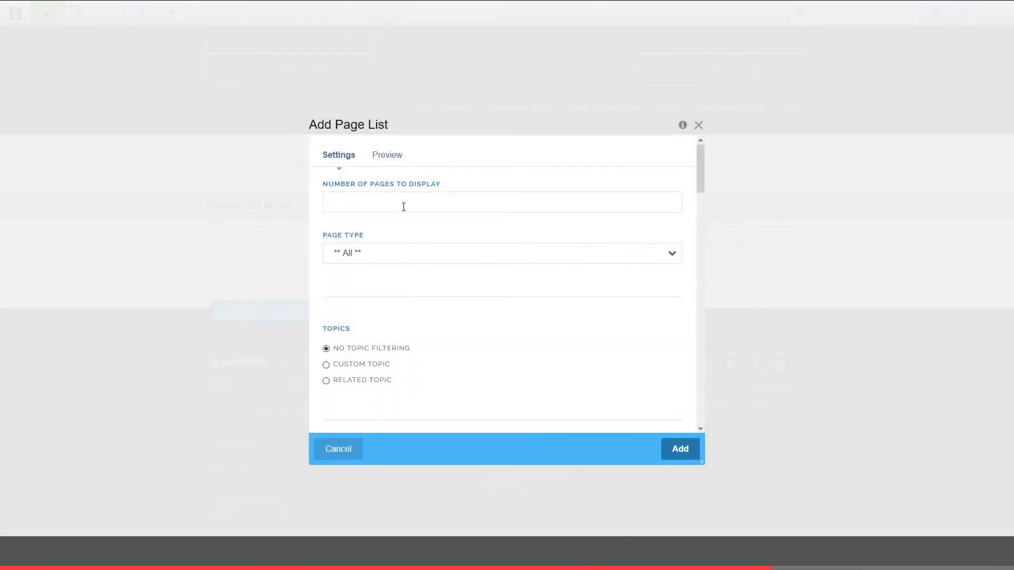
click(403, 206)
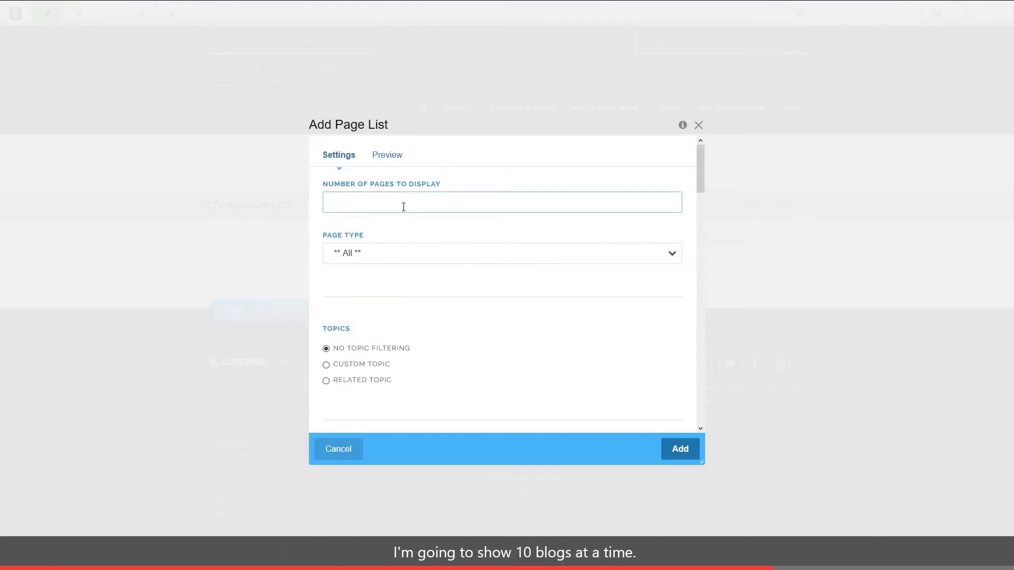
text(10)
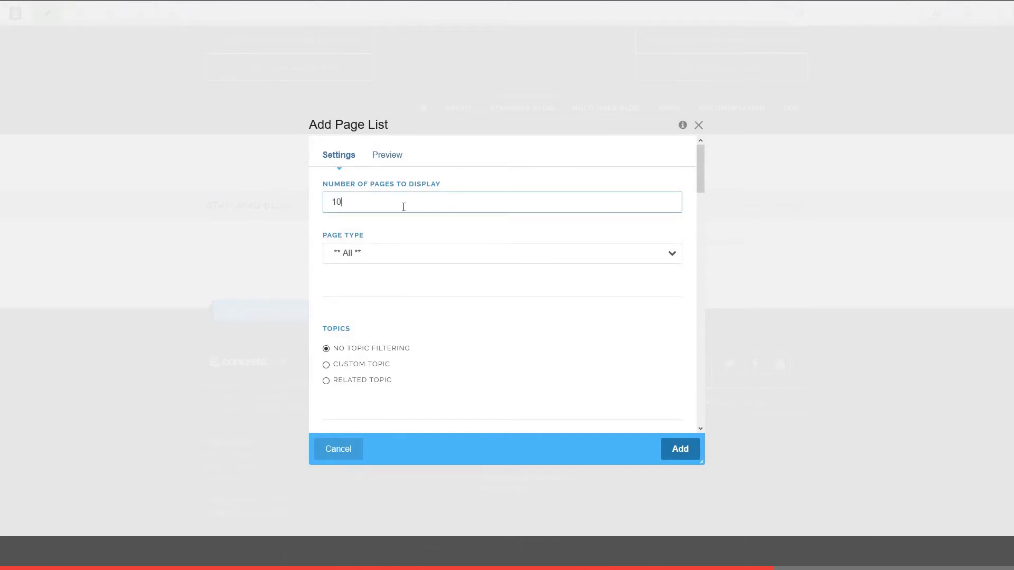
click(360, 255)
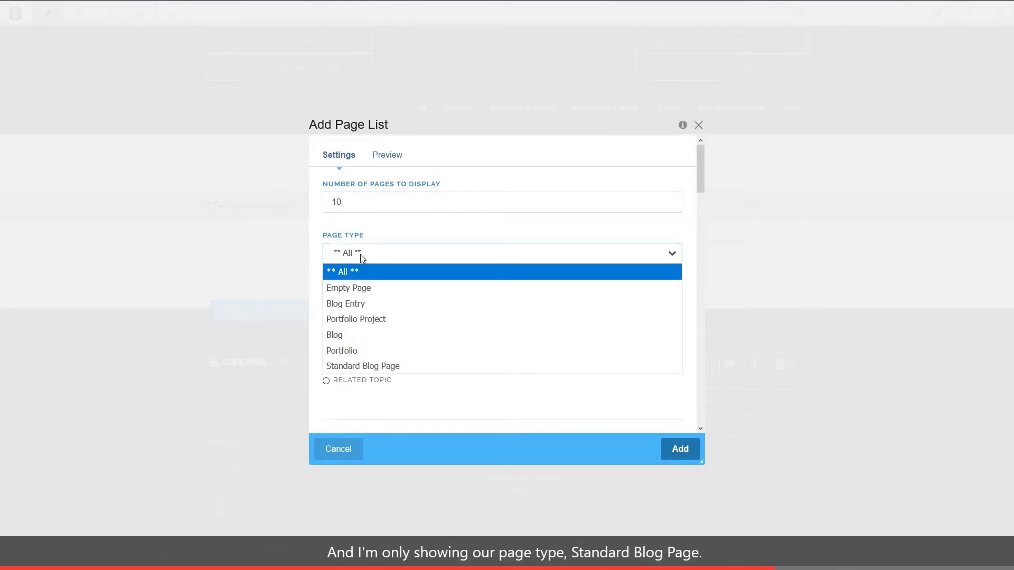
click(379, 367)
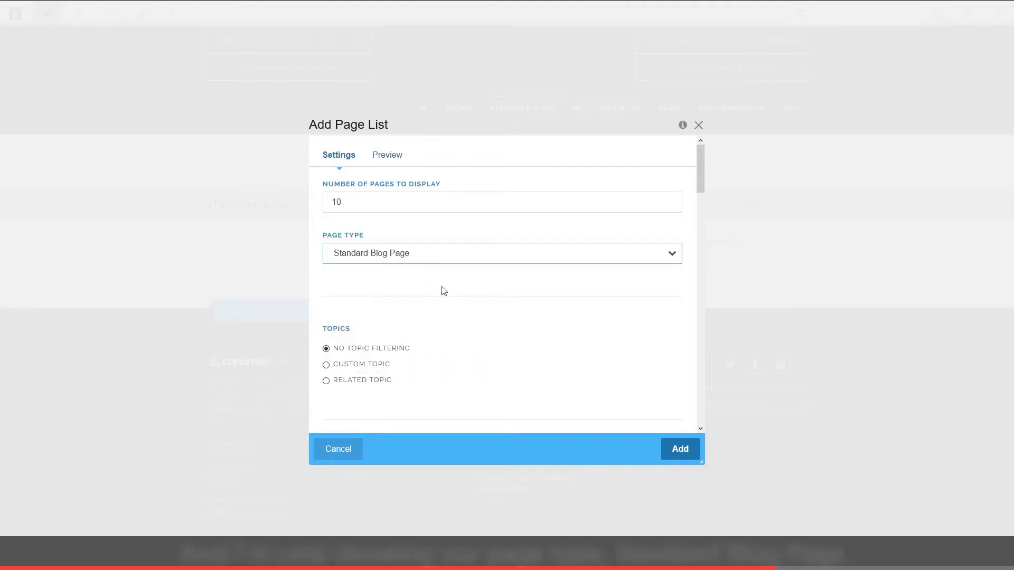
Enable other blocks to filter the page list and display the pagination interface when more items are available.
scroll(448, 293, down, 2)
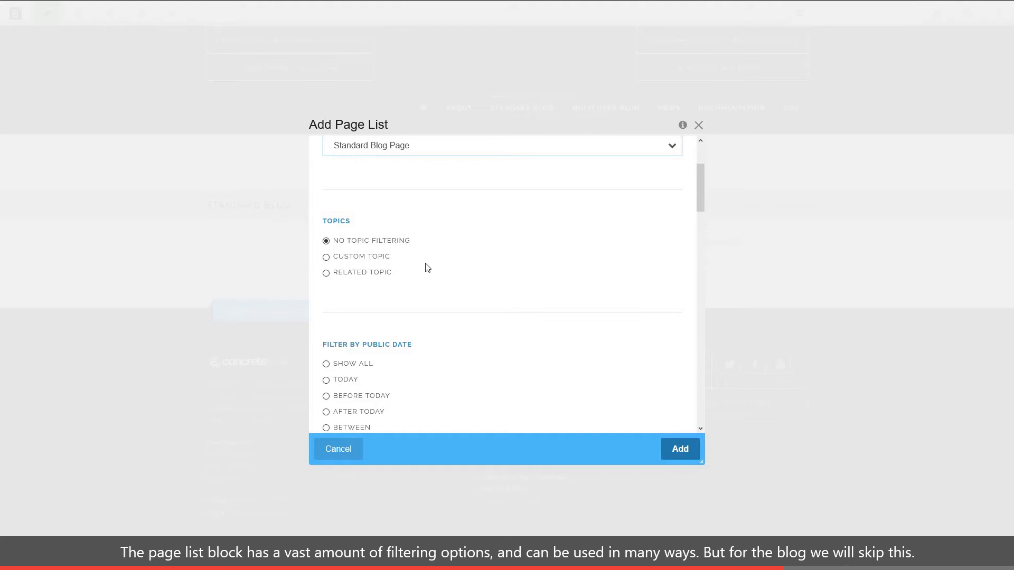
scroll(429, 265, down, 2)
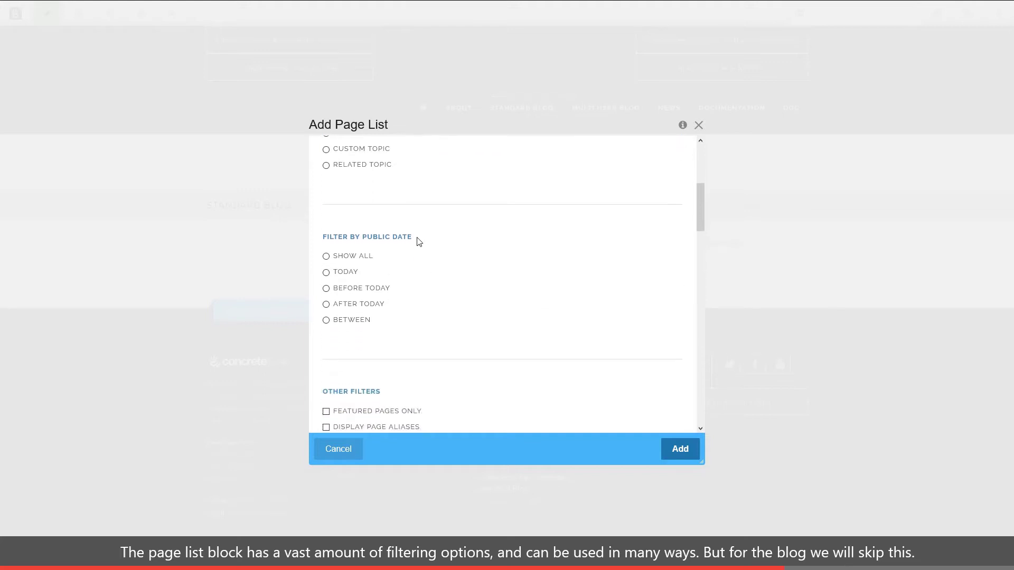
scroll(426, 243, down, 2)
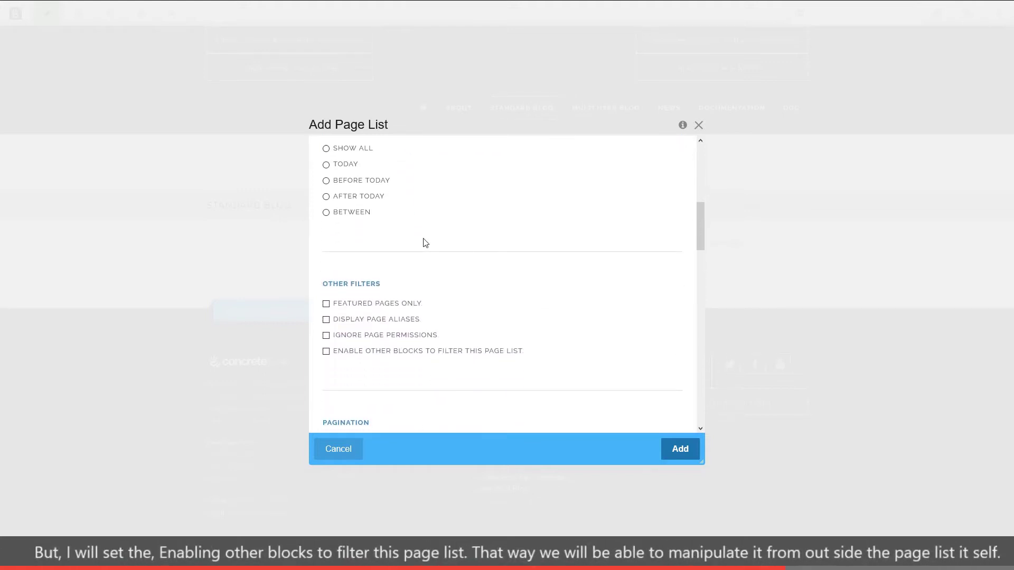
click(327, 352)
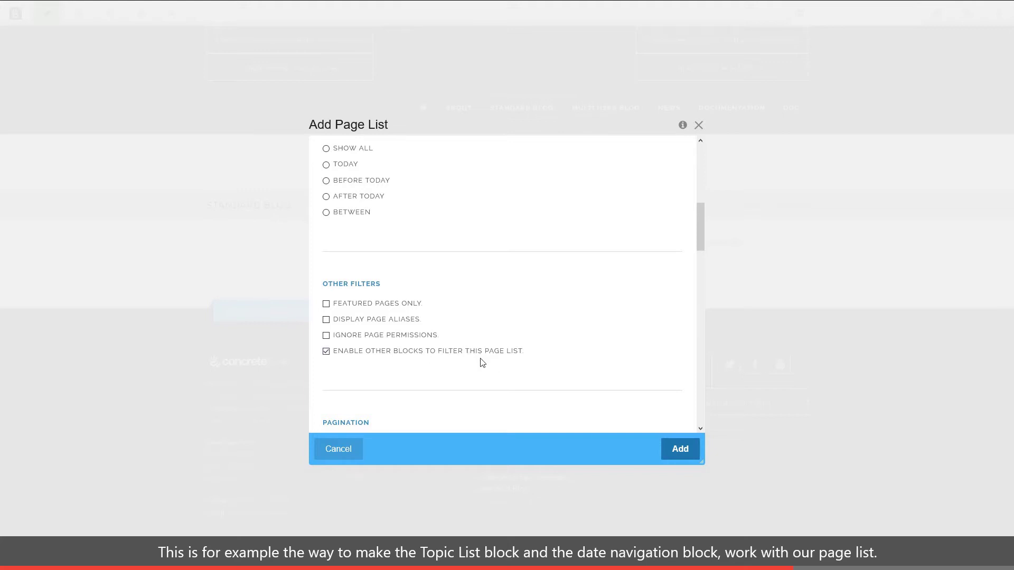
scroll(504, 362, down, 3)
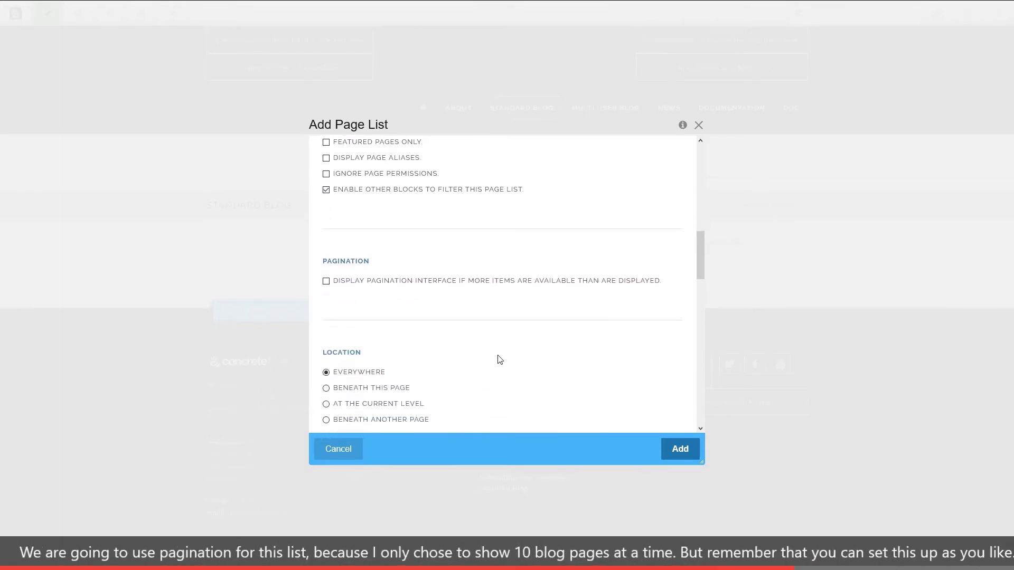
click(326, 281)
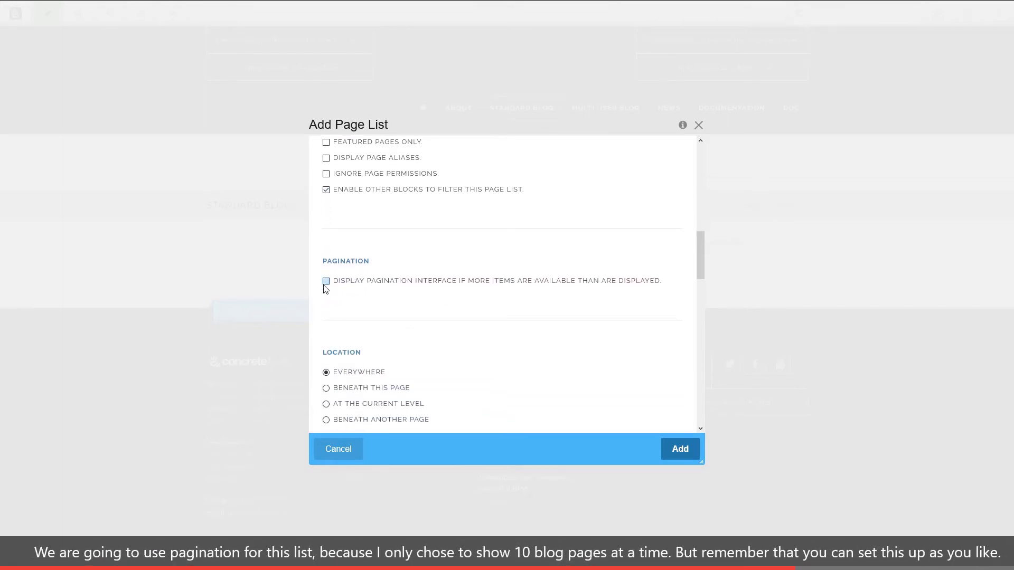
scroll(490, 326, up, 10)
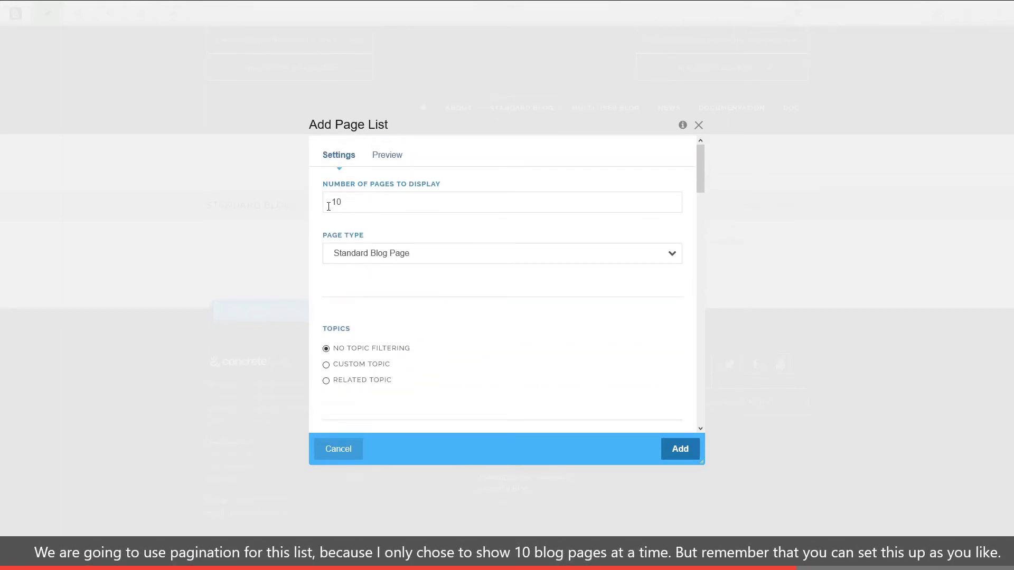
Set the page list's location to beneath this page and its sort order to Most recent first.
scroll(502, 259, down, 8)
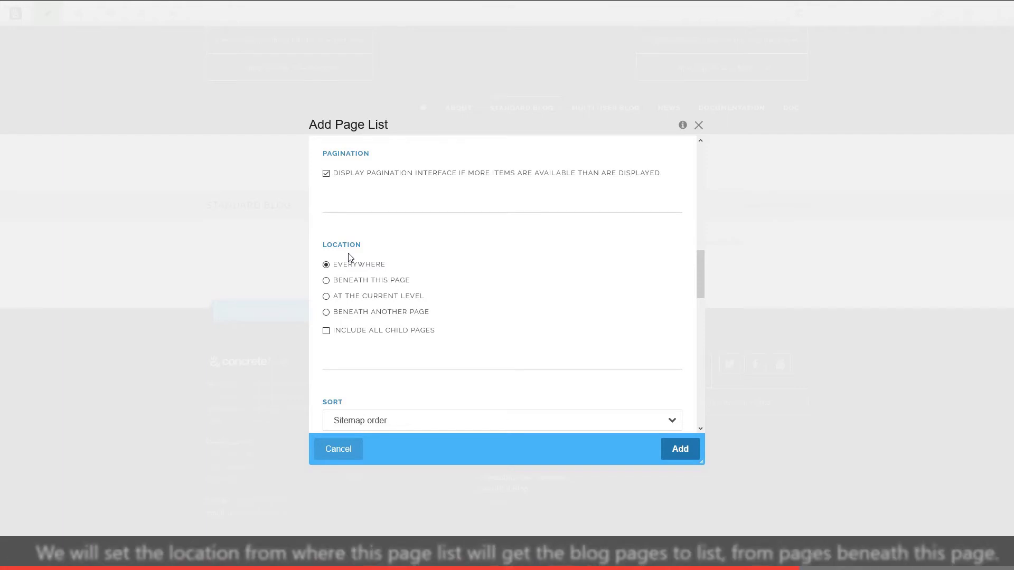
click(361, 281)
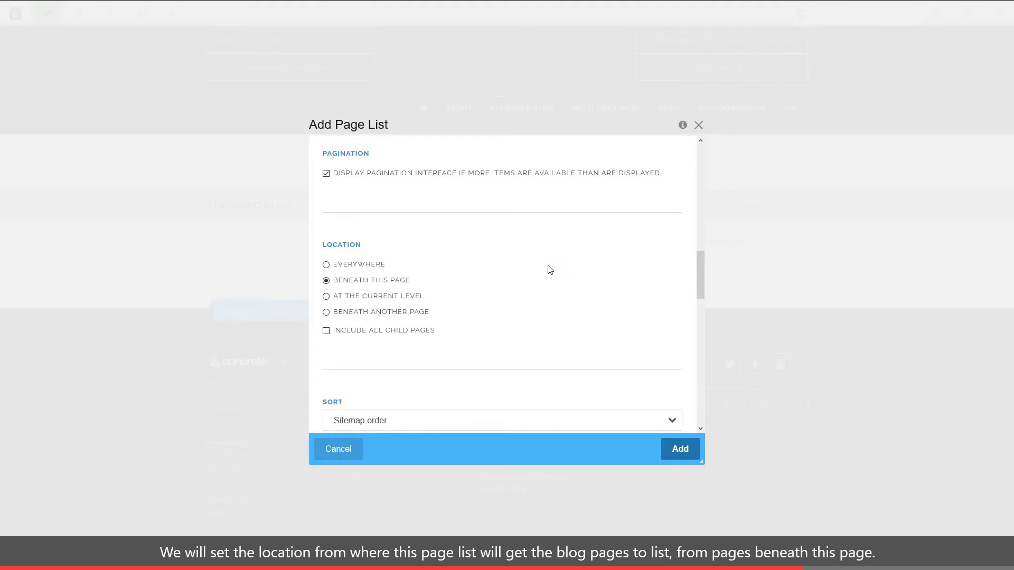
scroll(549, 270, down, 3)
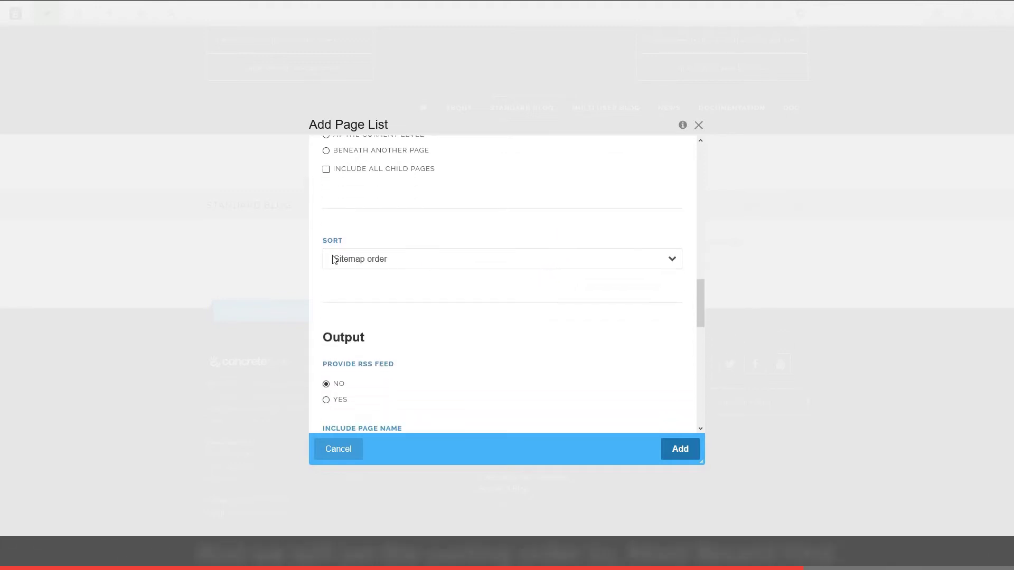
click(404, 262)
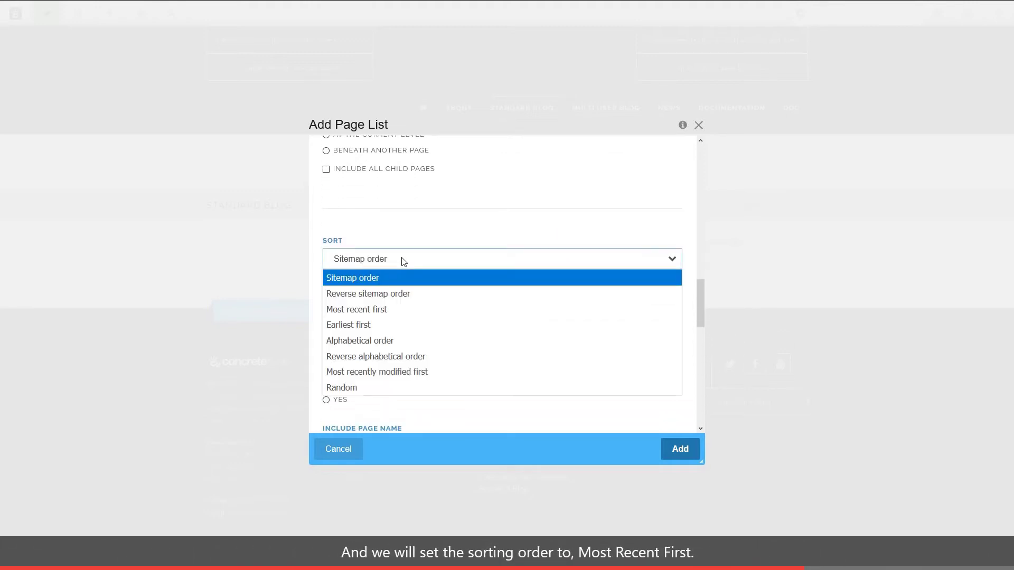
click(394, 312)
Include the public page date and display the thumbnail image in the page list output.
scroll(459, 311, down, 2)
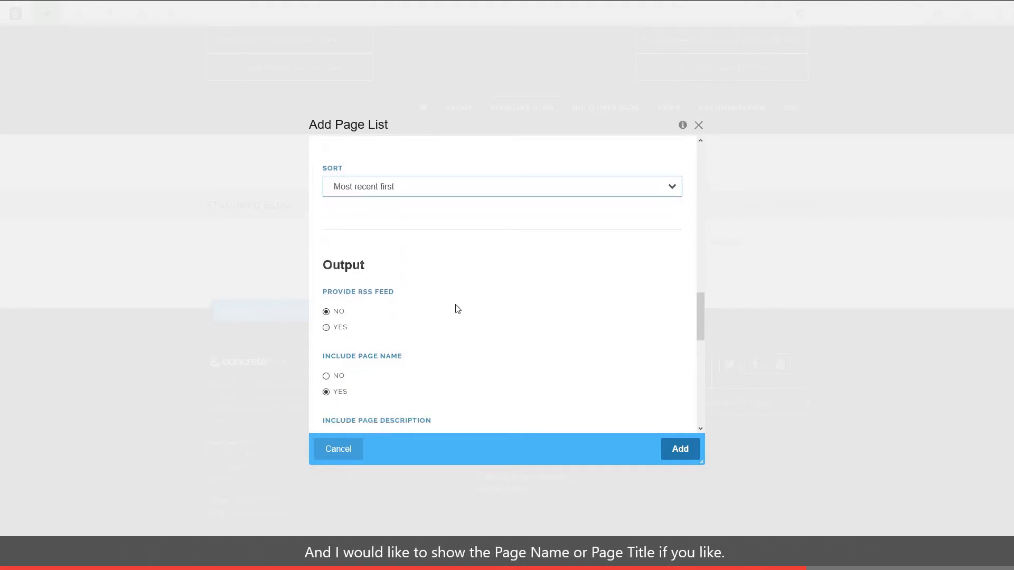
scroll(457, 308, down, 1)
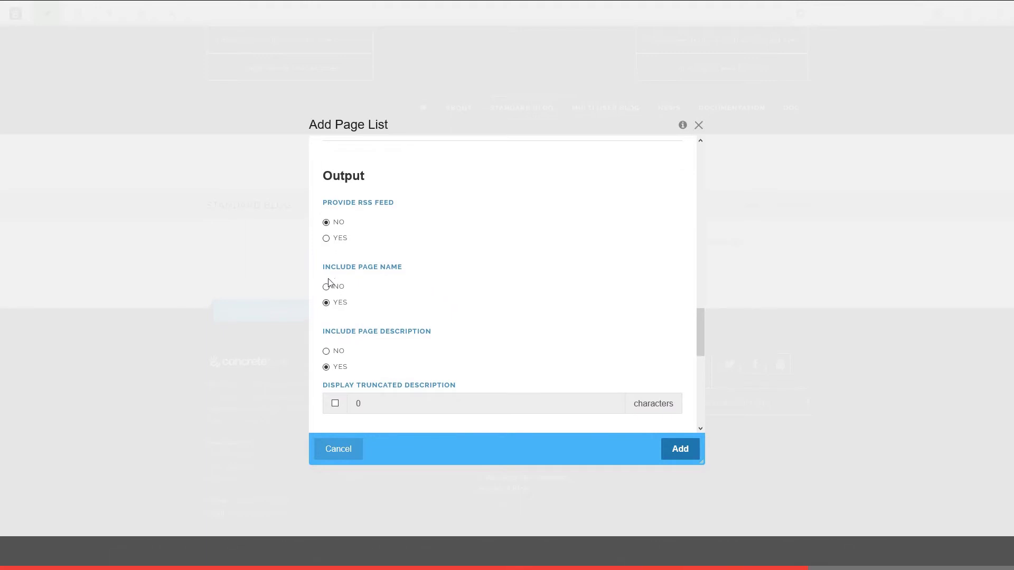
scroll(481, 341, down, 3)
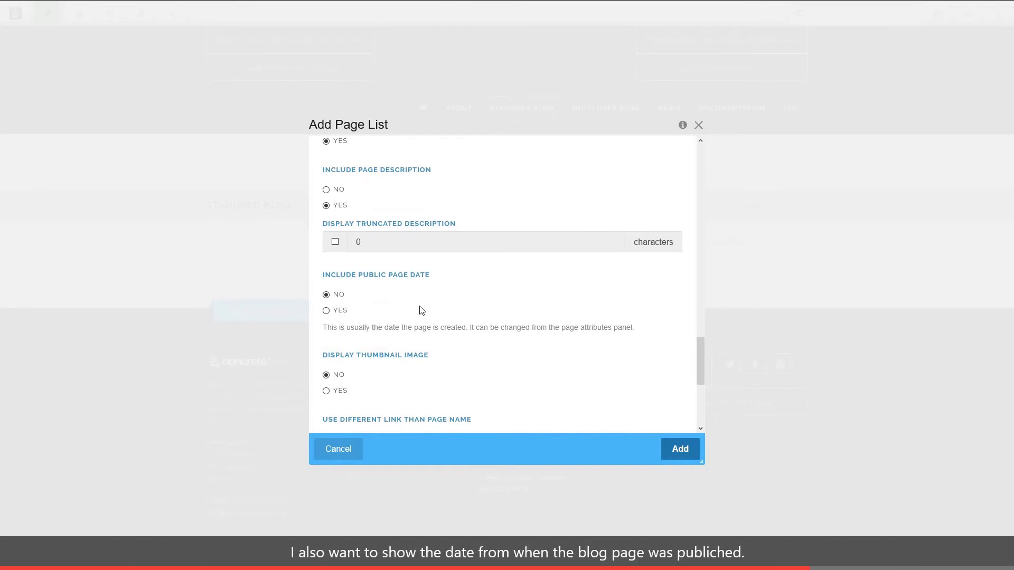
click(326, 311)
scroll(462, 309, down, 1)
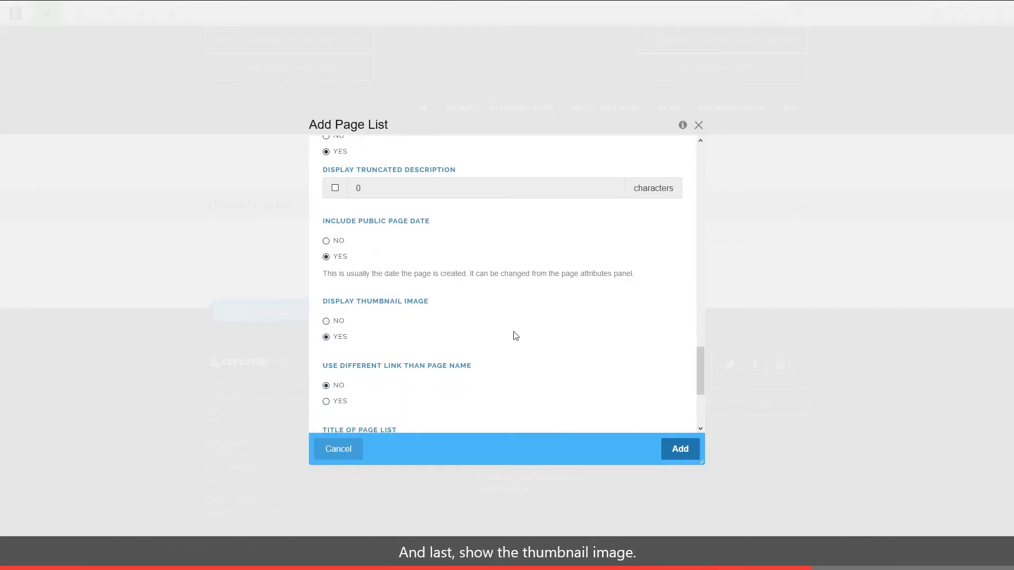
Title the page list "Single User Blog List", set its empty-list message to "No blogs at the moment." and add the block.
scroll(502, 334, down, 1)
scroll(536, 296, down, 2)
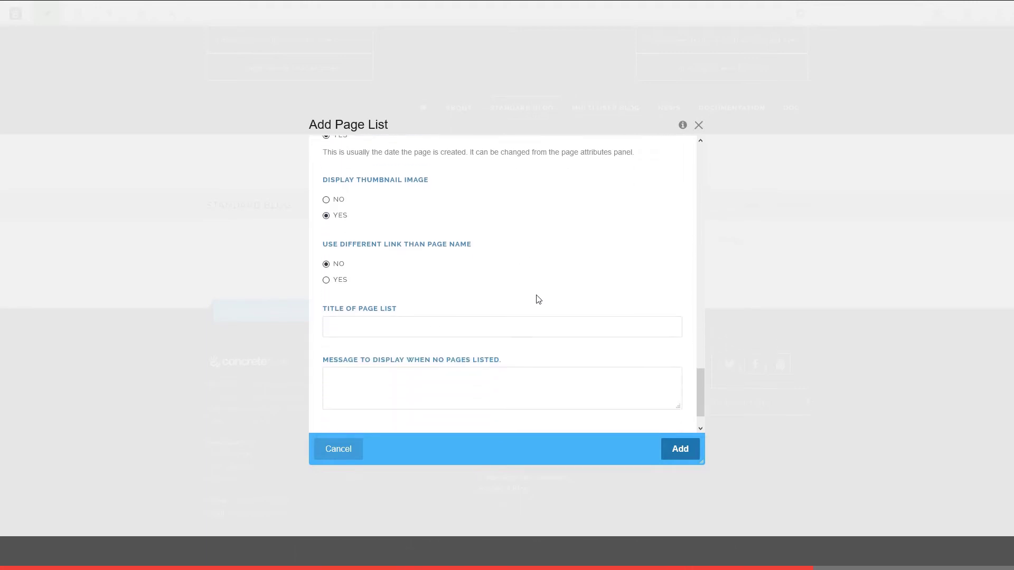
click(425, 288)
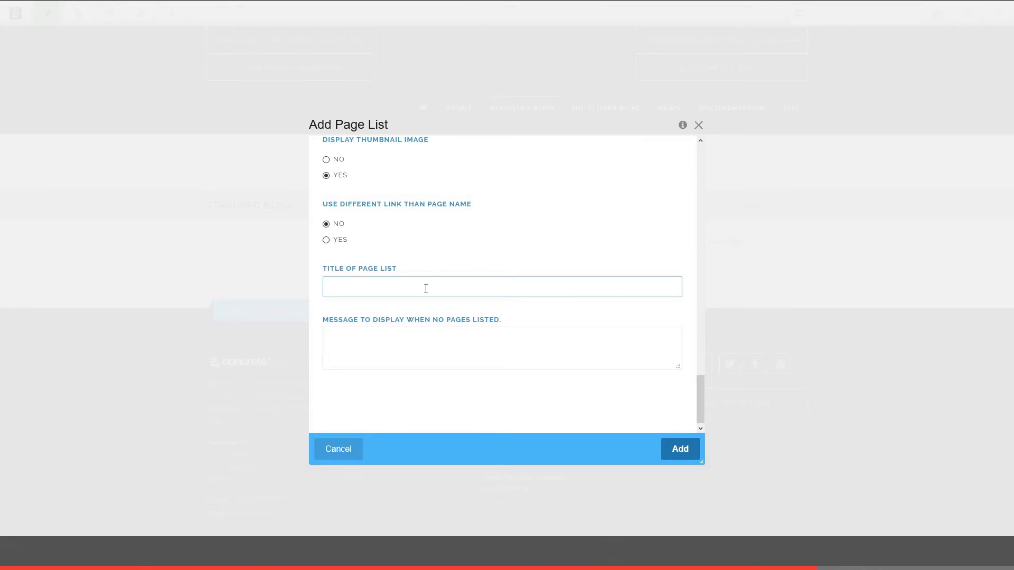
text(Single User Blog List)
click(375, 343)
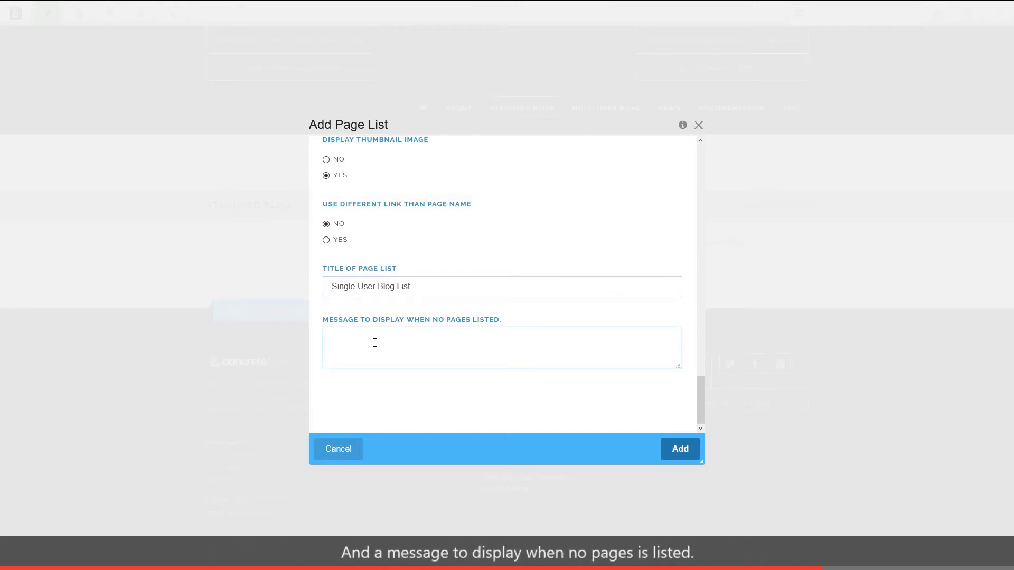
text(No blog)
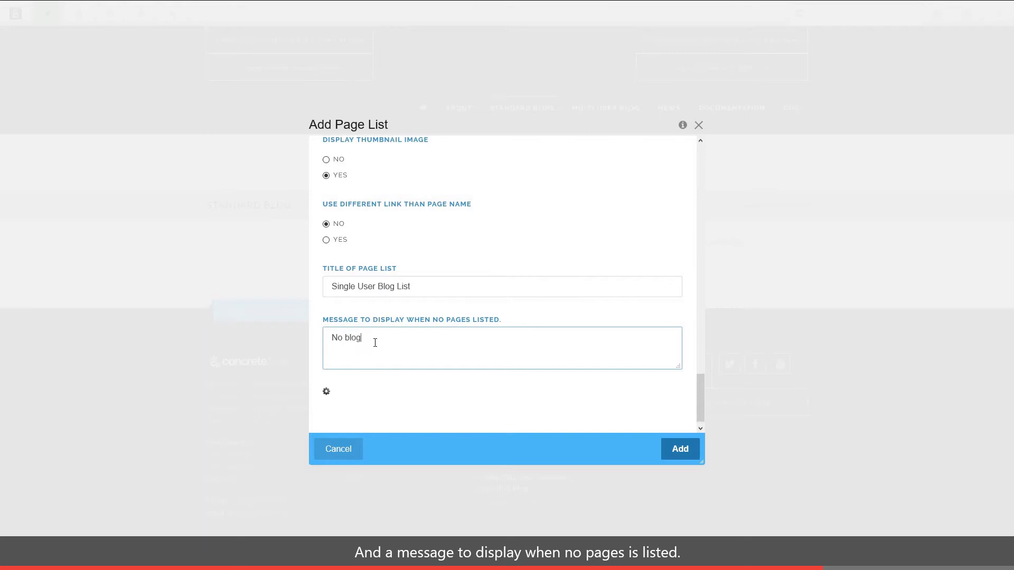
text(s at the moment.)
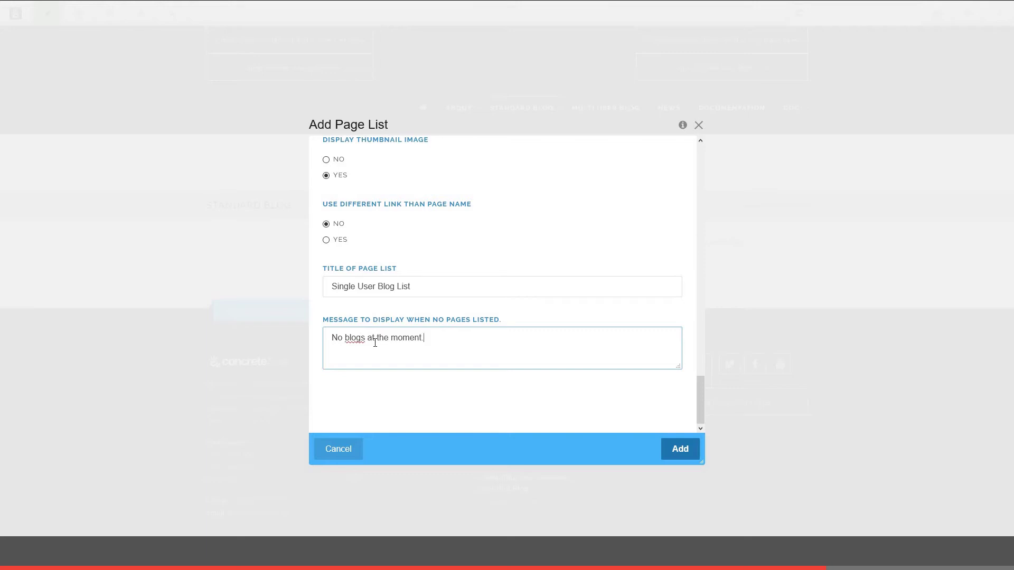
click(681, 450)
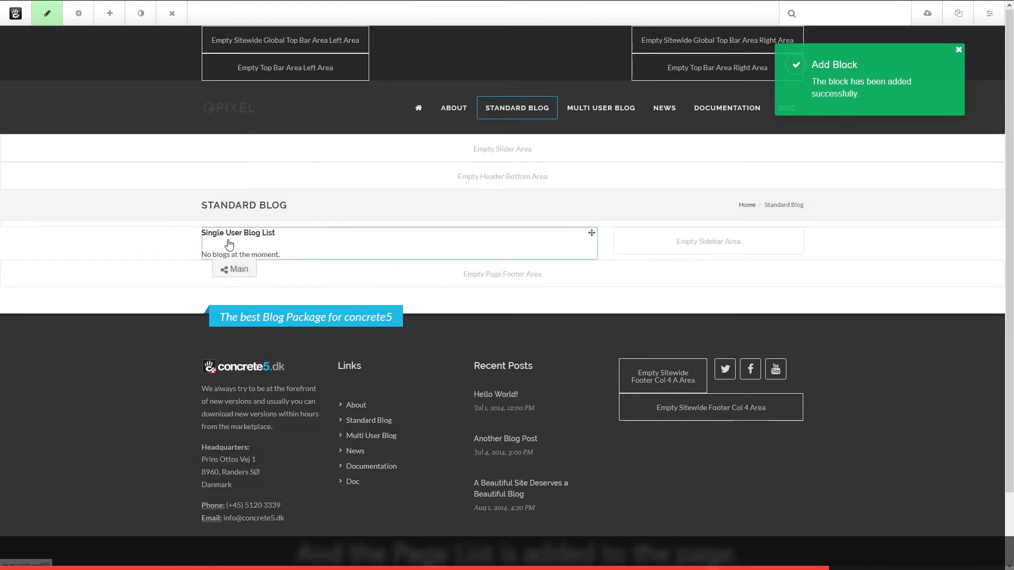
Add a C5DK Blog Button block to the empty Sidebar area.
click(684, 246)
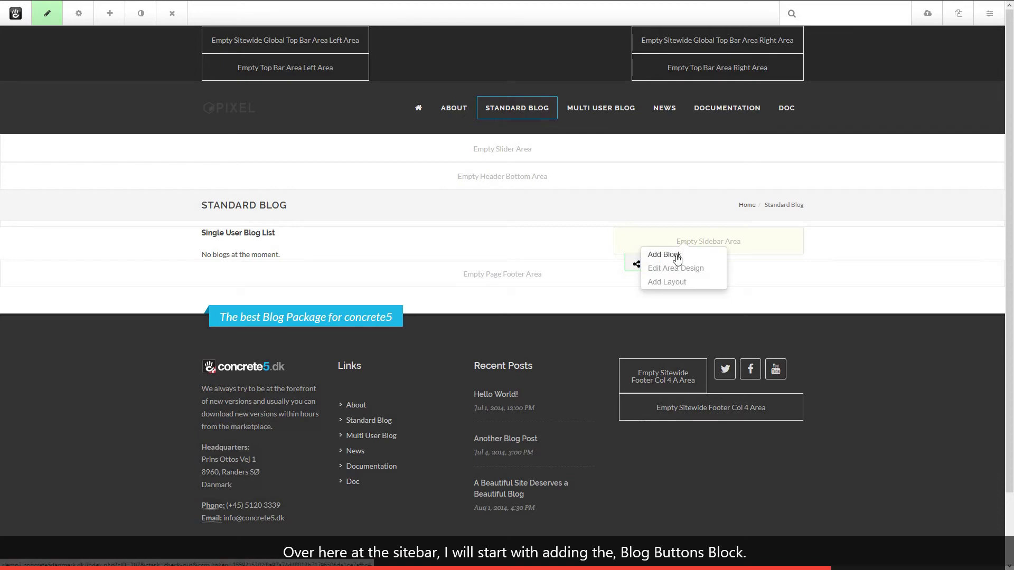
click(655, 254)
scroll(95, 264, down, 15)
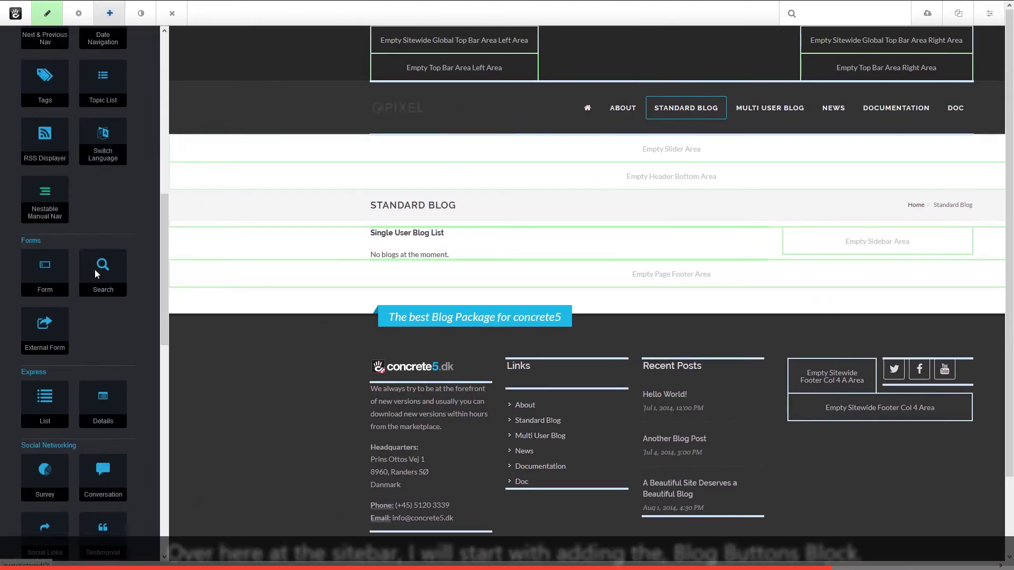
scroll(96, 290, down, 3)
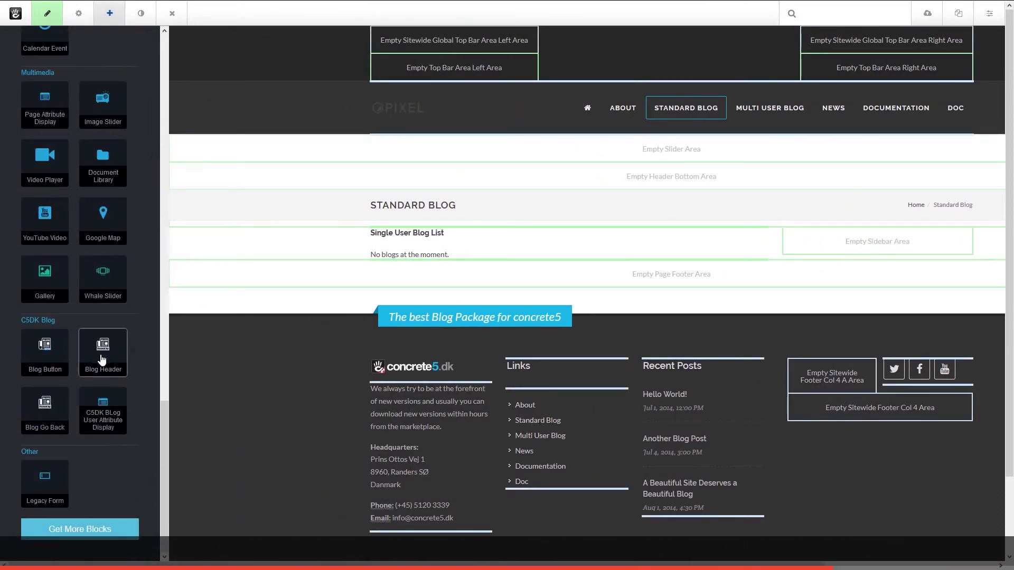
click(53, 360)
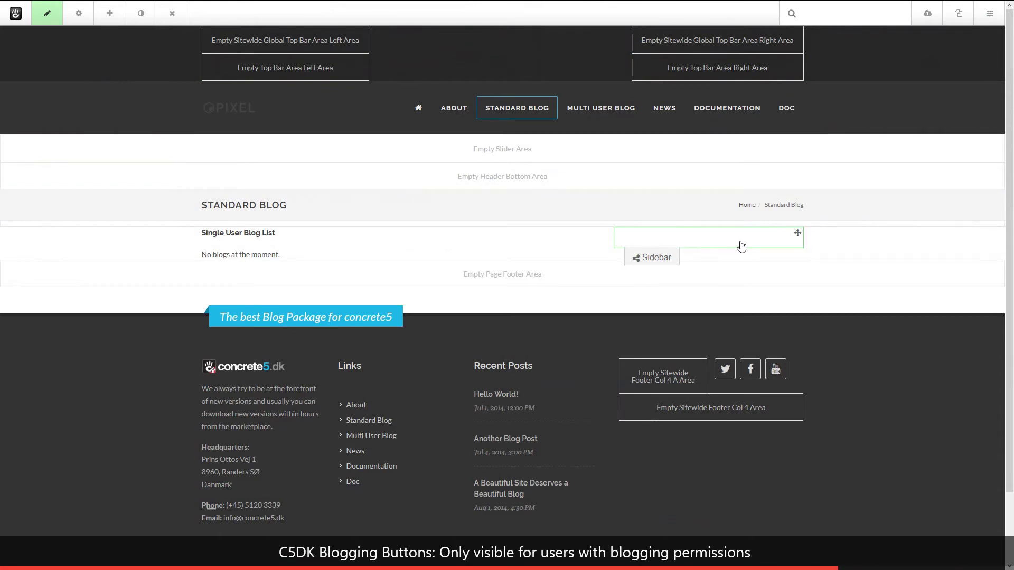
Add a Topic List block to the Sidebar area using the Standard Blog Tobic tree, without posting results to a different page.
click(654, 259)
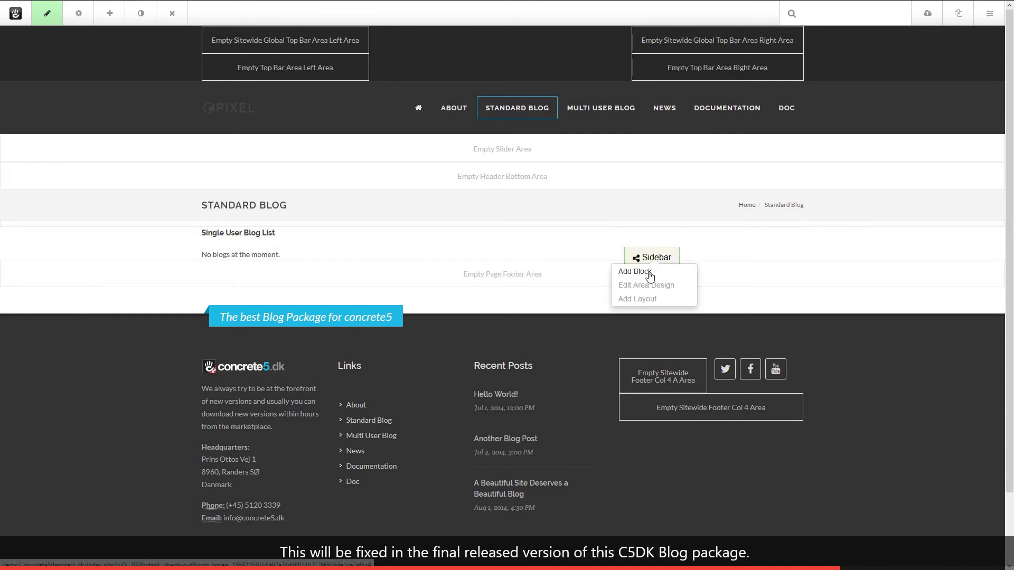
click(649, 275)
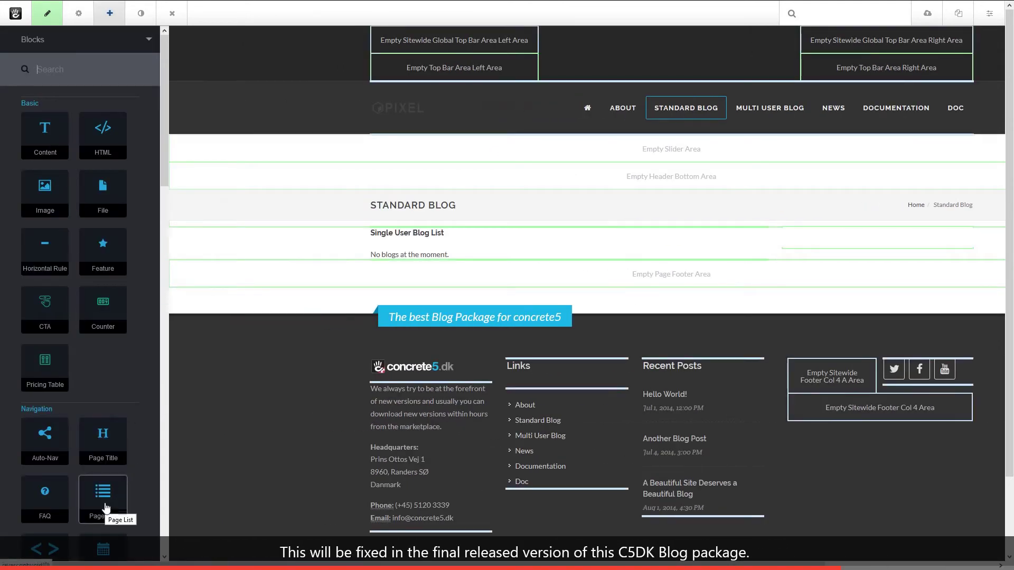
scroll(101, 485, down, 1)
scroll(106, 485, down, 2)
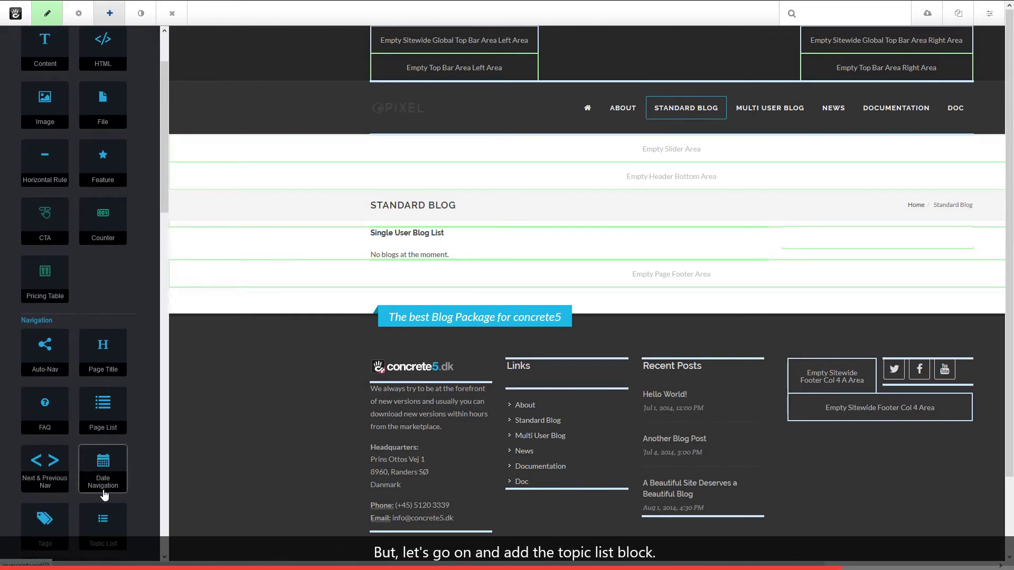
click(108, 485)
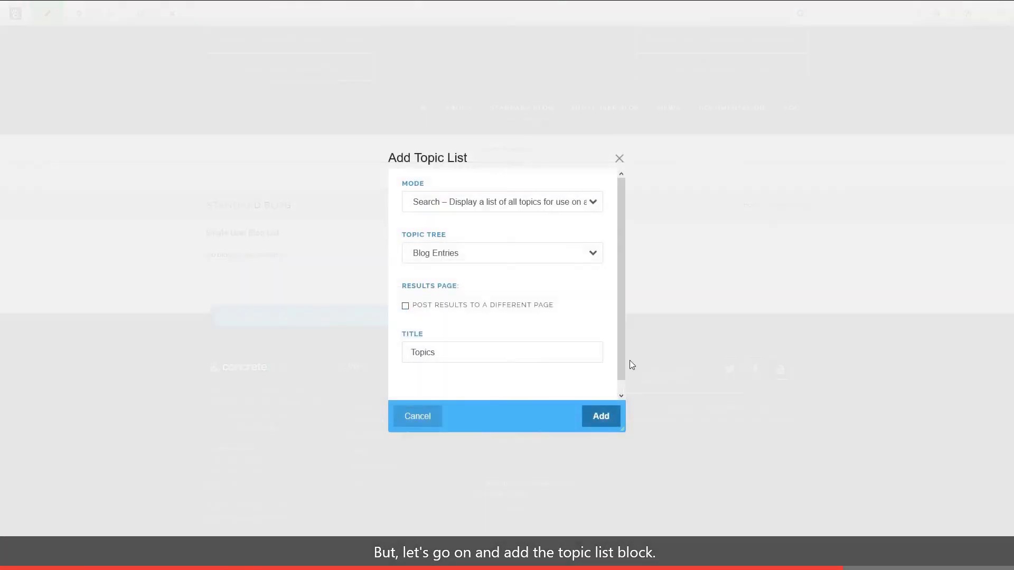
click(502, 258)
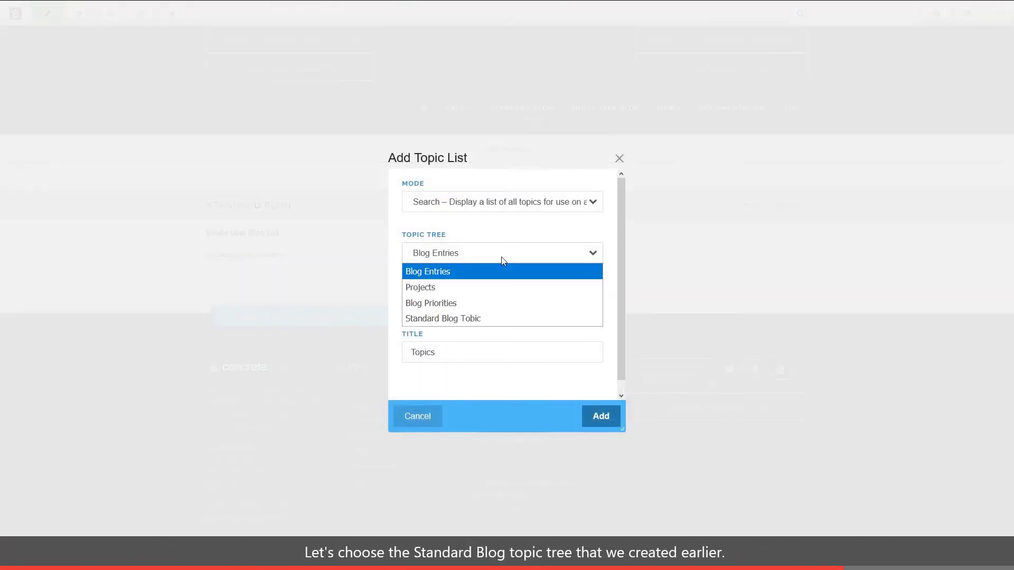
click(488, 318)
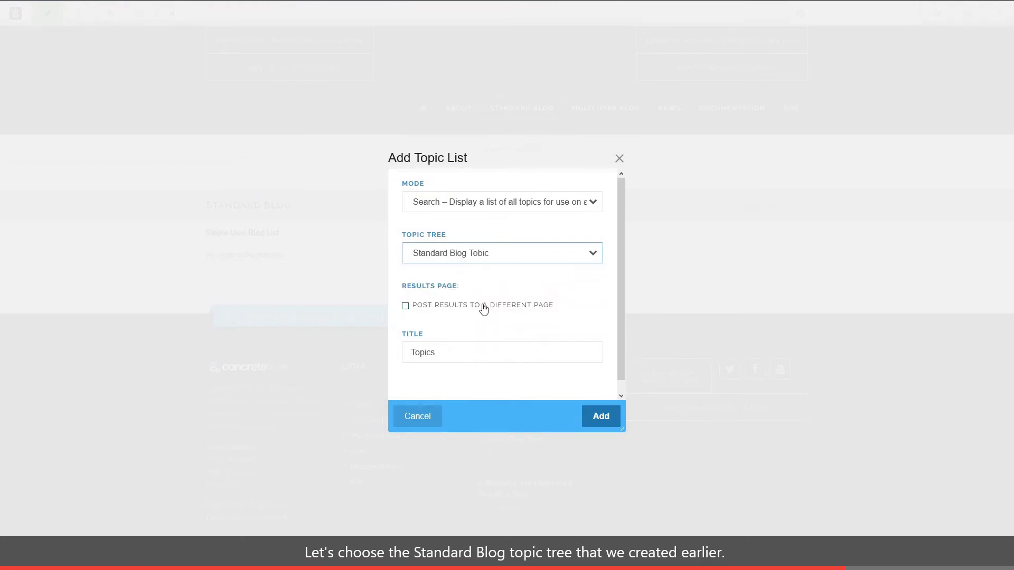
click(486, 306)
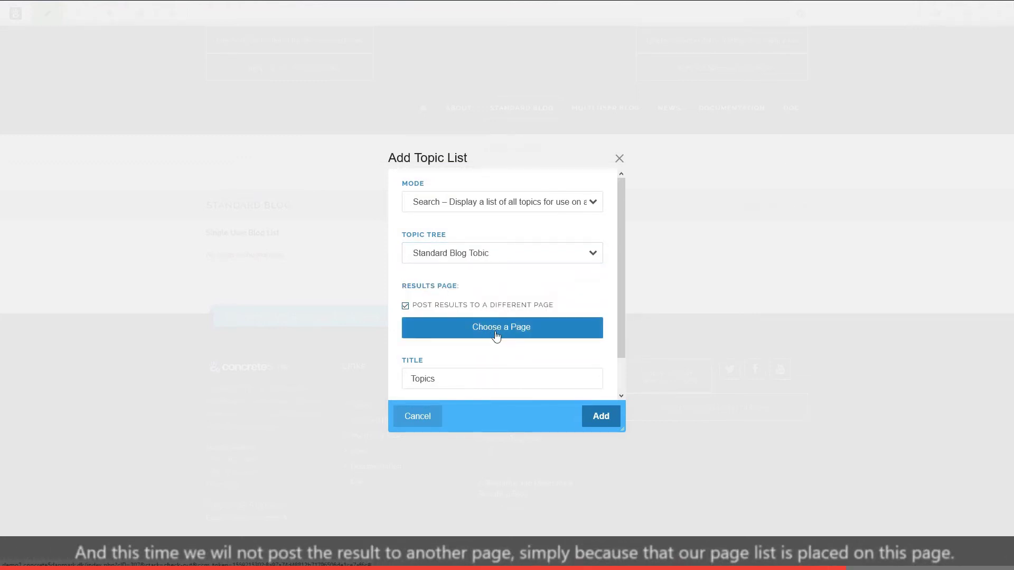
click(457, 306)
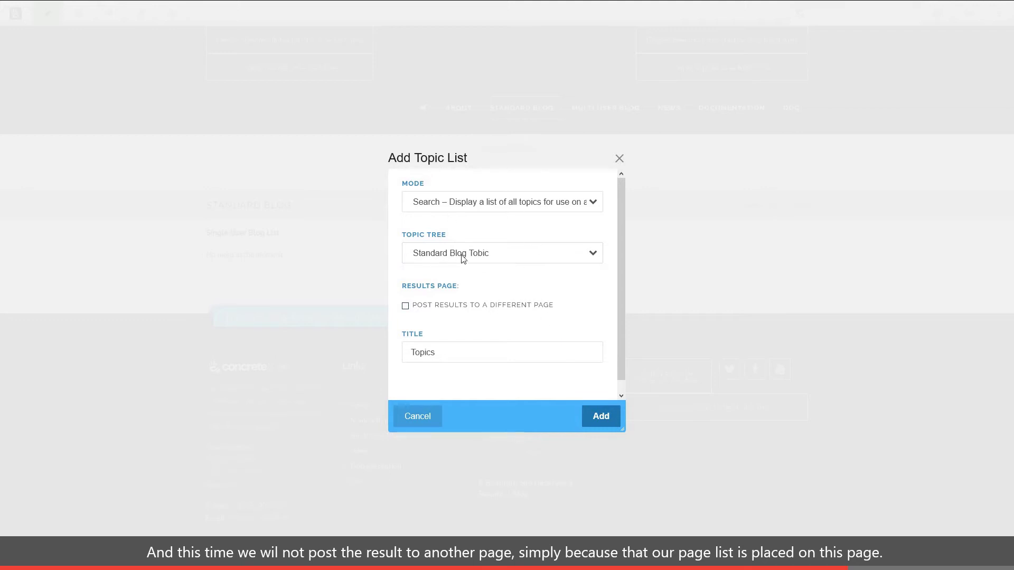
click(604, 419)
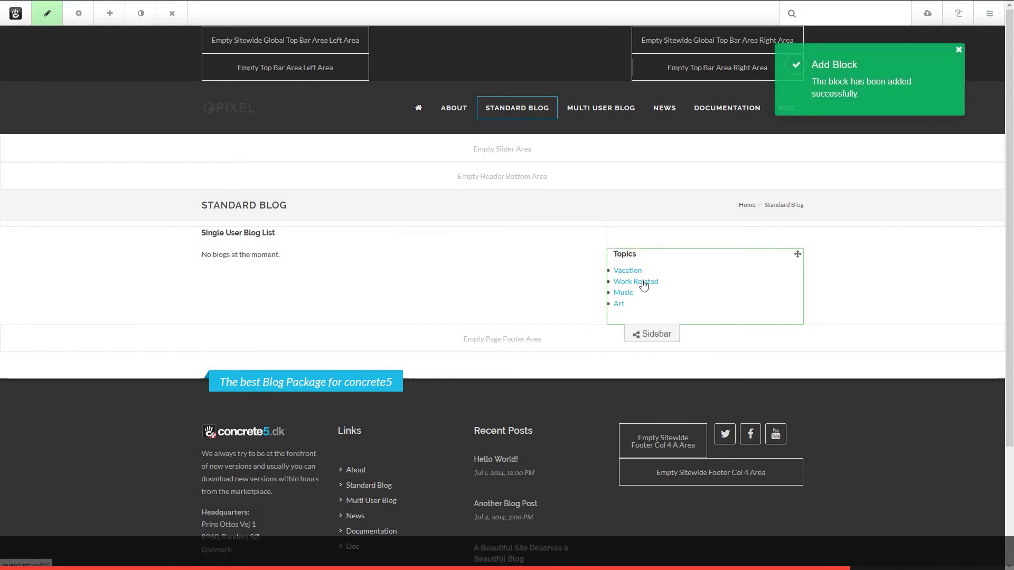
Apply the C5dk Topic List custom template to the Topics block in the sidebar and save the design.
click(691, 286)
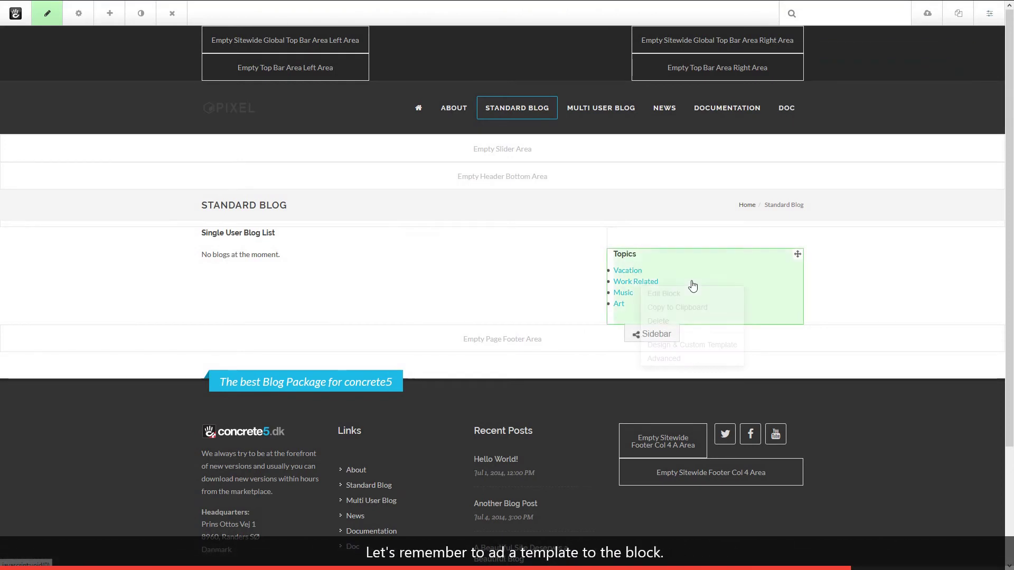
click(684, 348)
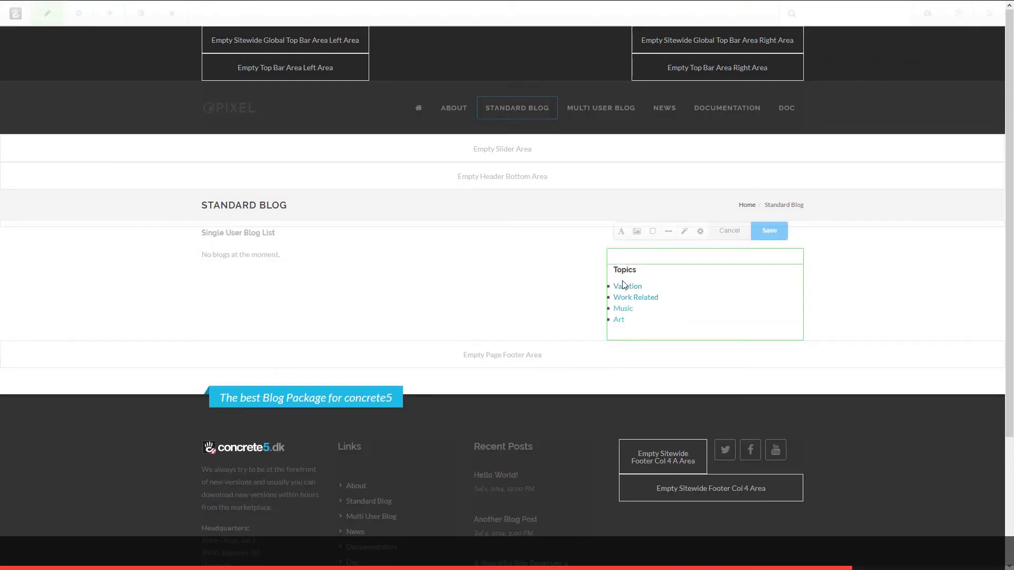
click(700, 233)
click(736, 296)
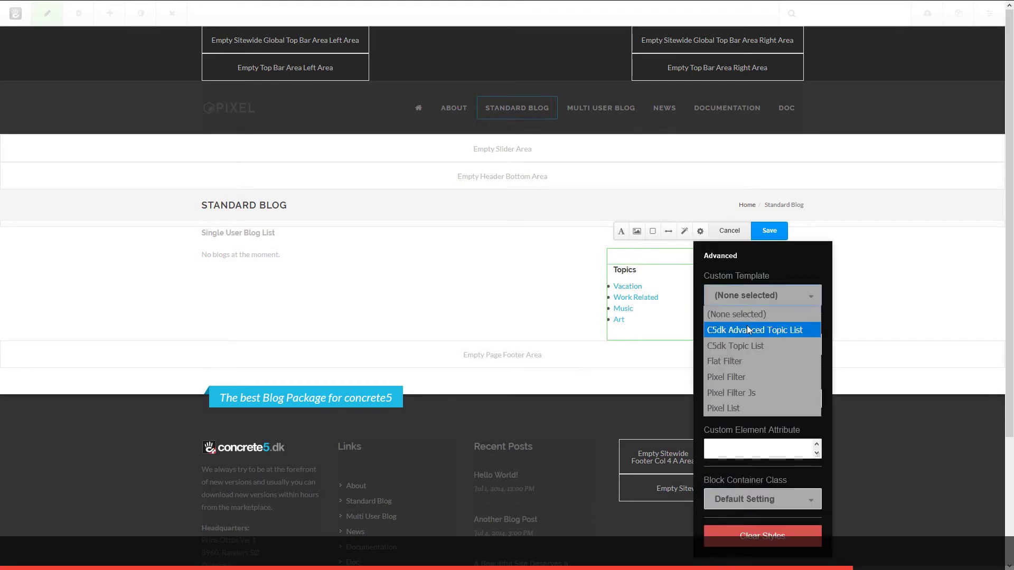
click(749, 343)
click(766, 231)
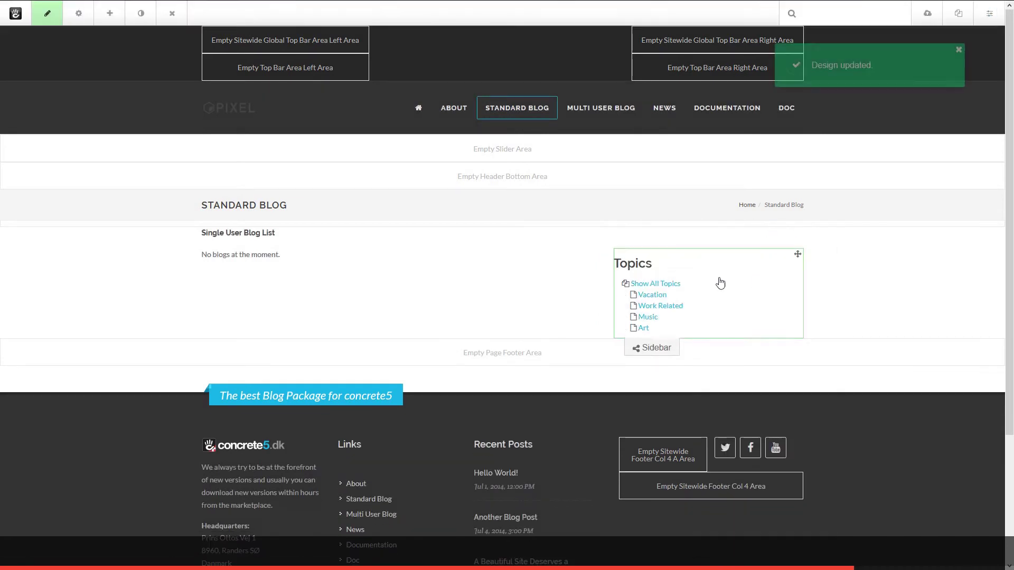
Start a Date Navigation block in the Sidebar area and filter it by the parent page Standard Blog.
click(646, 348)
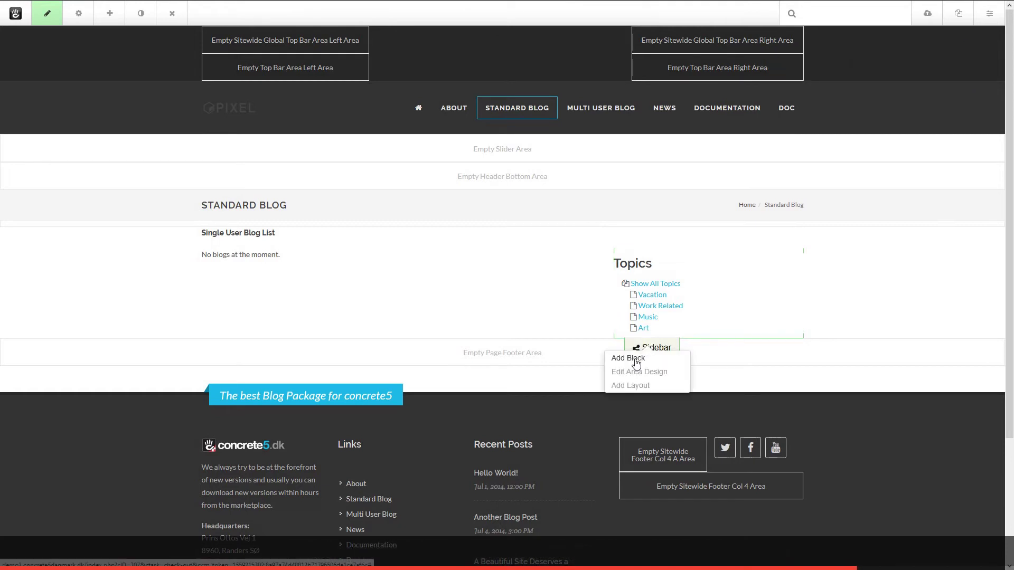
click(635, 360)
scroll(127, 395, down, 3)
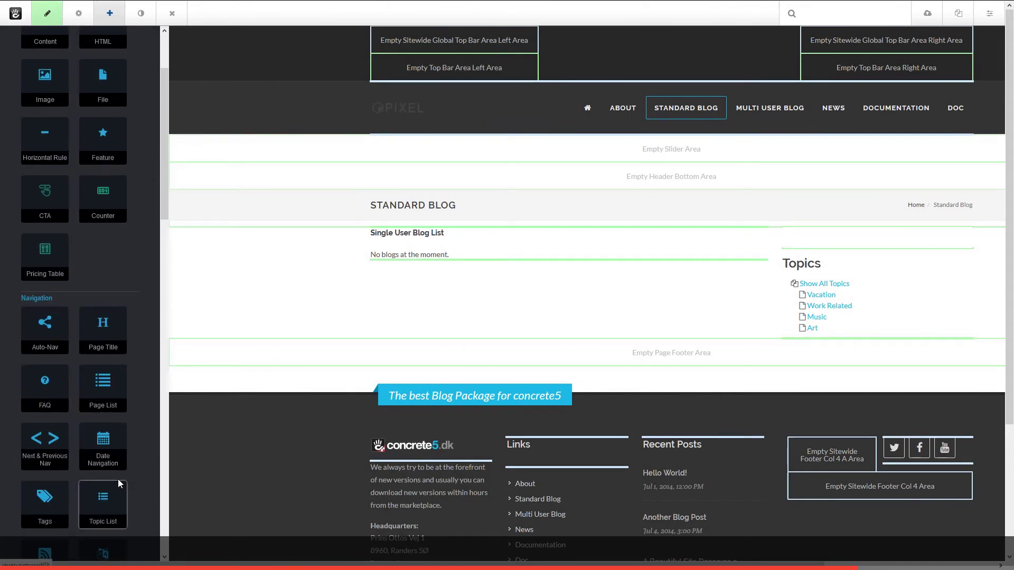
click(109, 443)
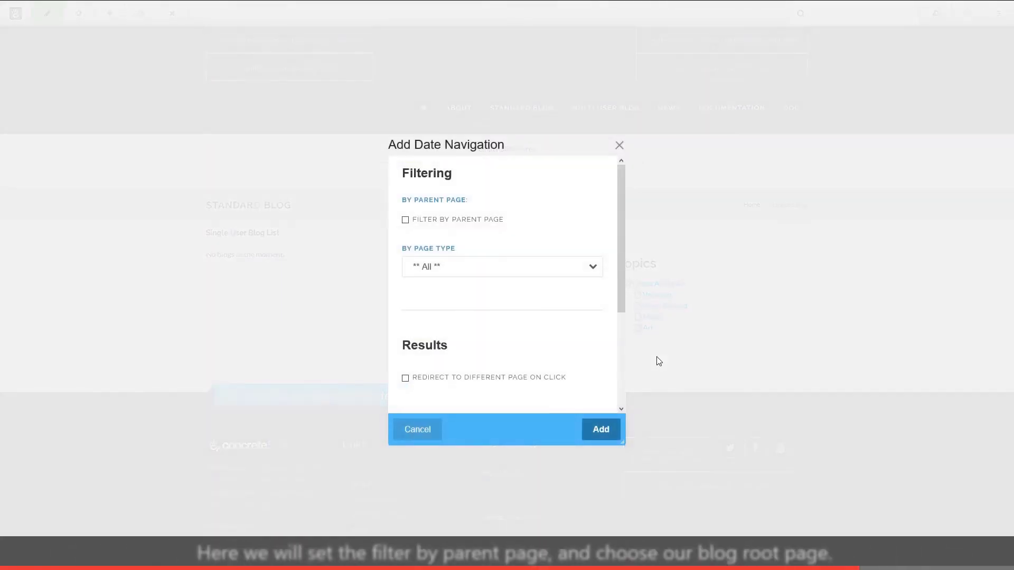
click(452, 220)
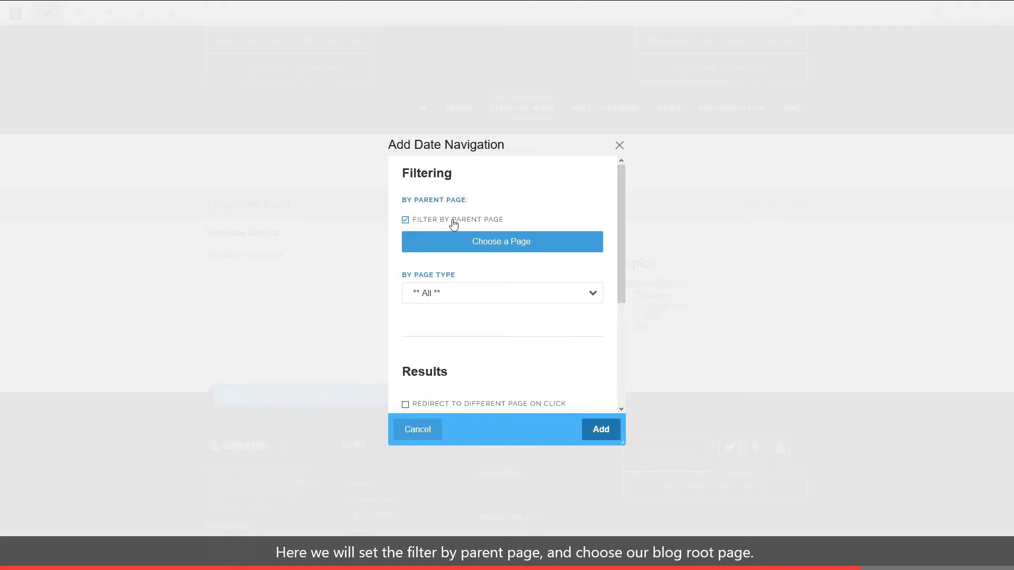
click(453, 220)
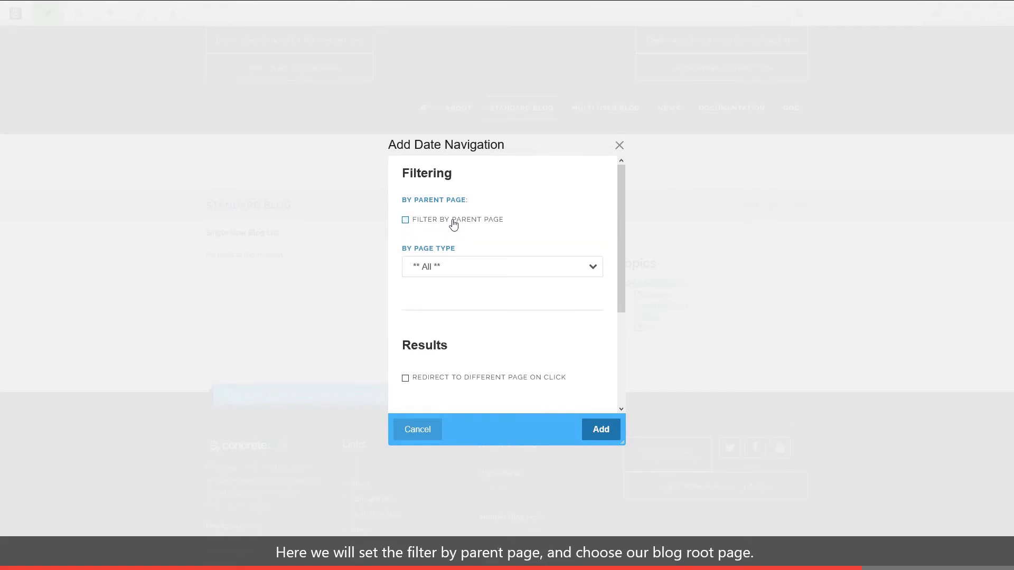
click(452, 221)
click(485, 242)
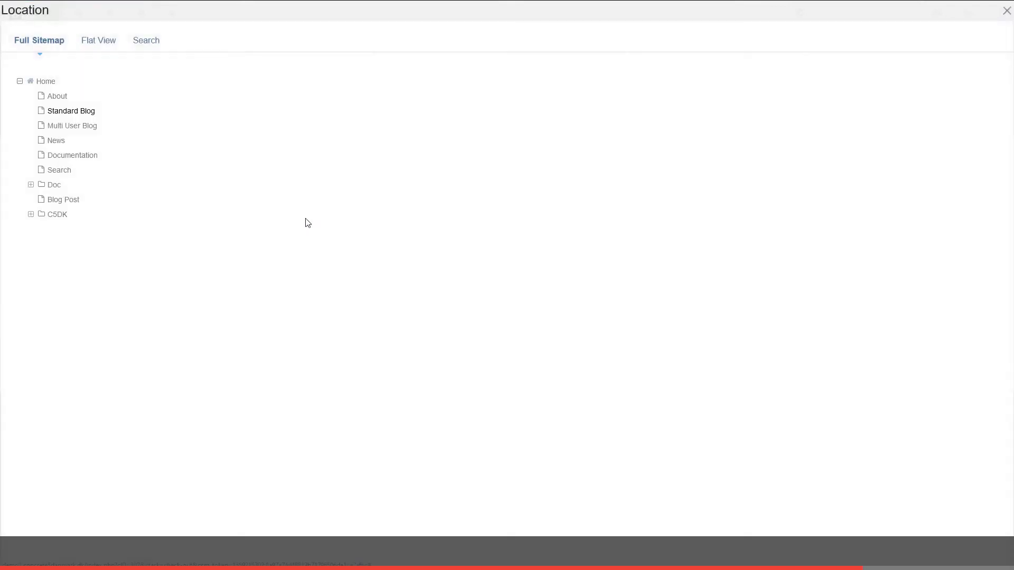
click(83, 115)
Filter the date navigation by the Standard Blog Page page type and add the block without redirecting to a different page.
click(468, 293)
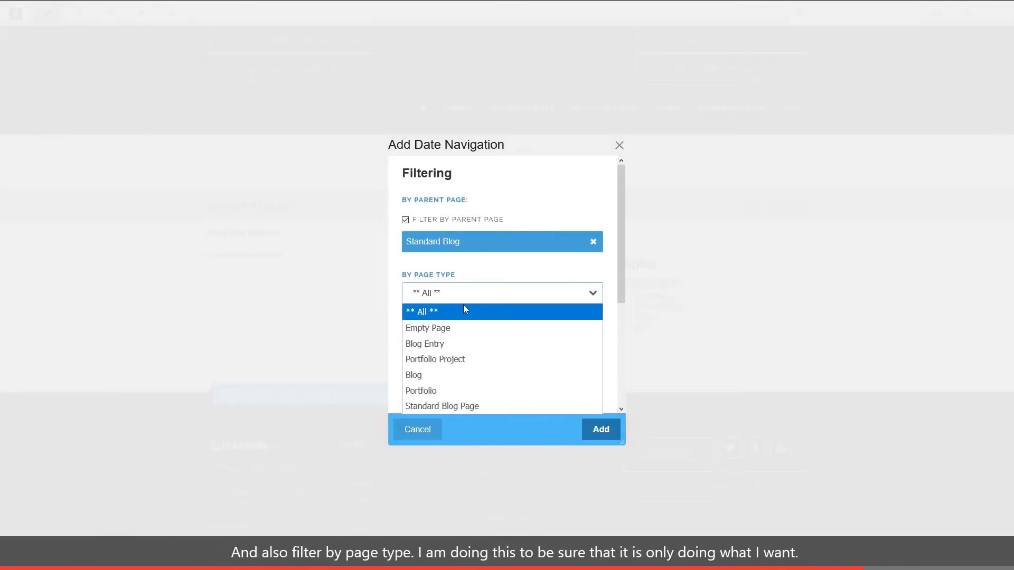
click(454, 406)
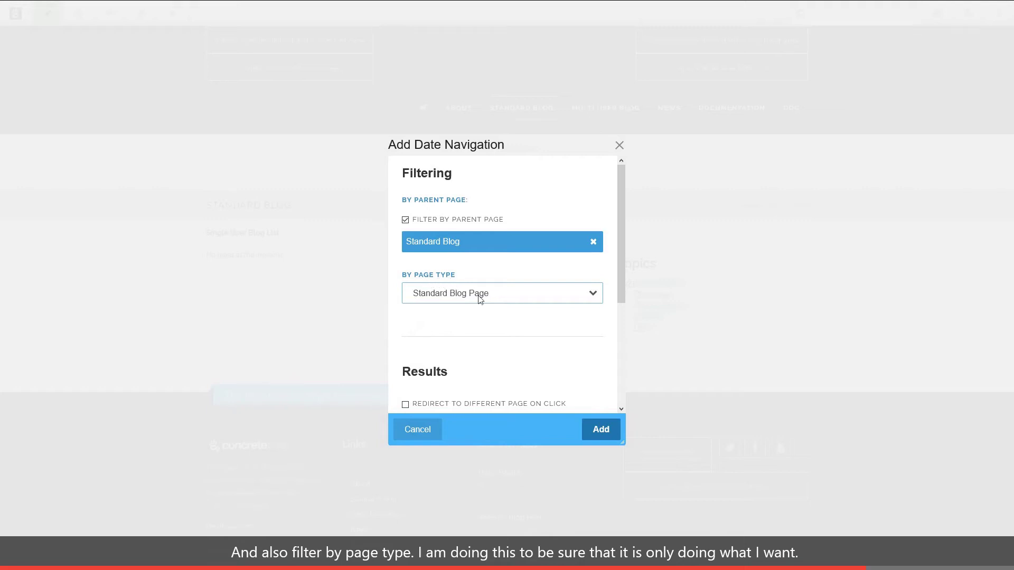
scroll(540, 317, down, 2)
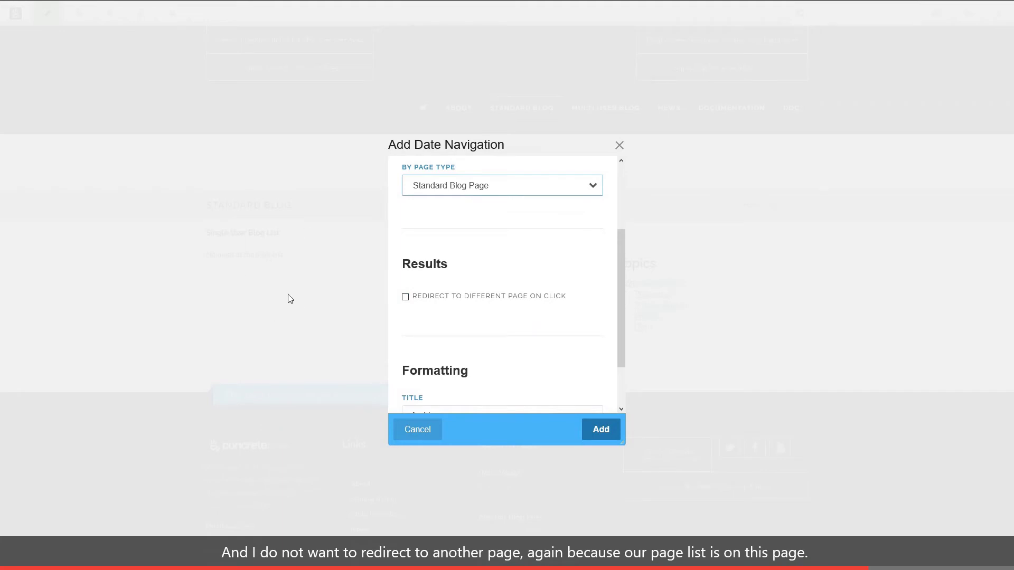
scroll(561, 292, down, 1)
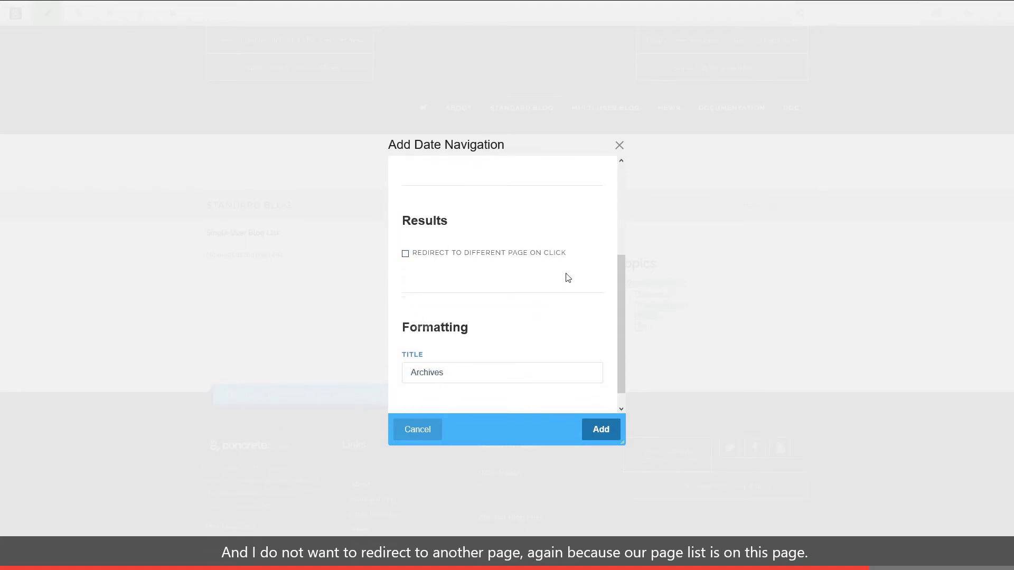
click(602, 431)
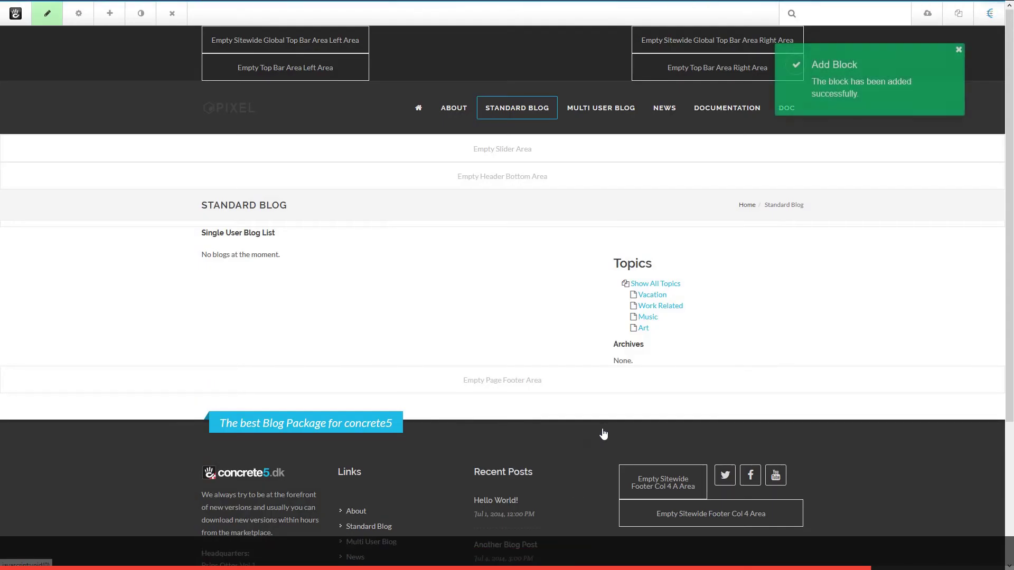
Apply the C5dk Date Navigation custom template to the Archives block and save the design.
click(659, 360)
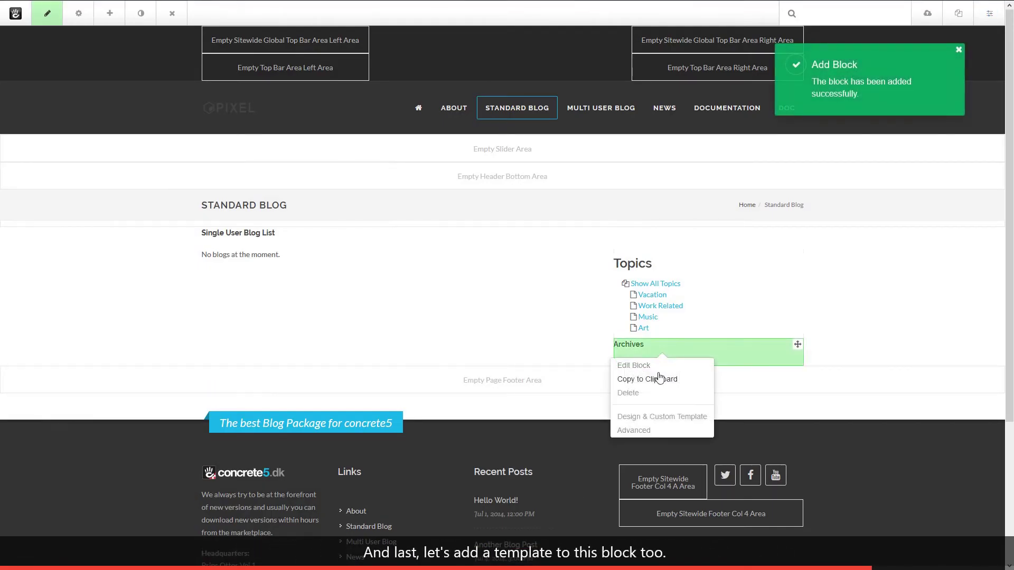
click(654, 417)
click(700, 321)
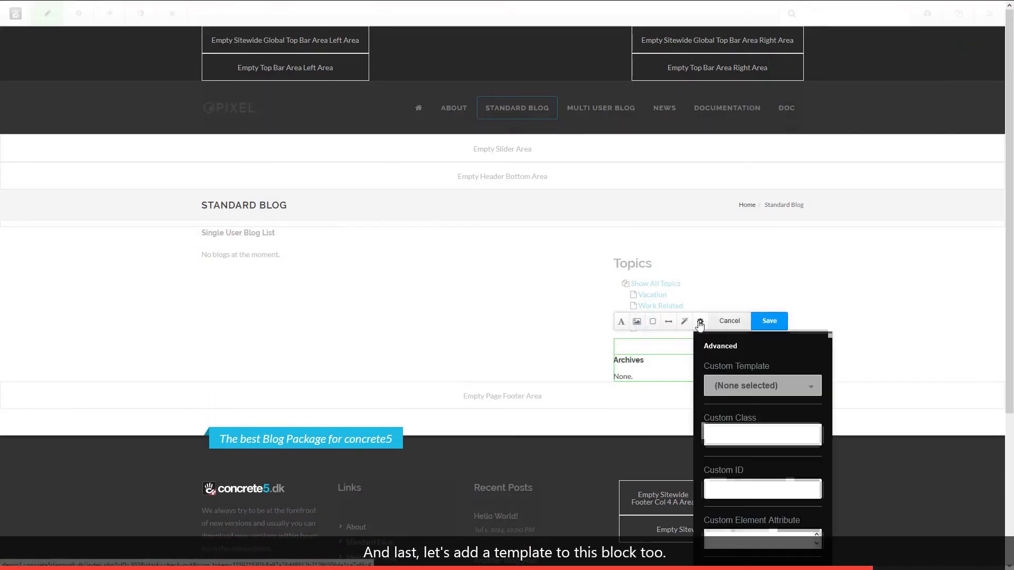
click(740, 388)
click(749, 419)
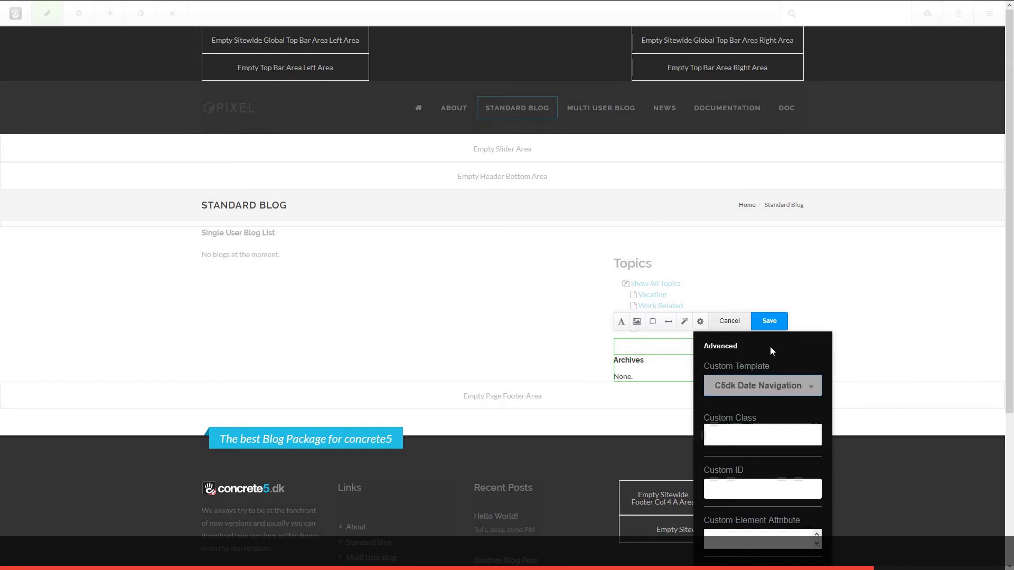
click(772, 322)
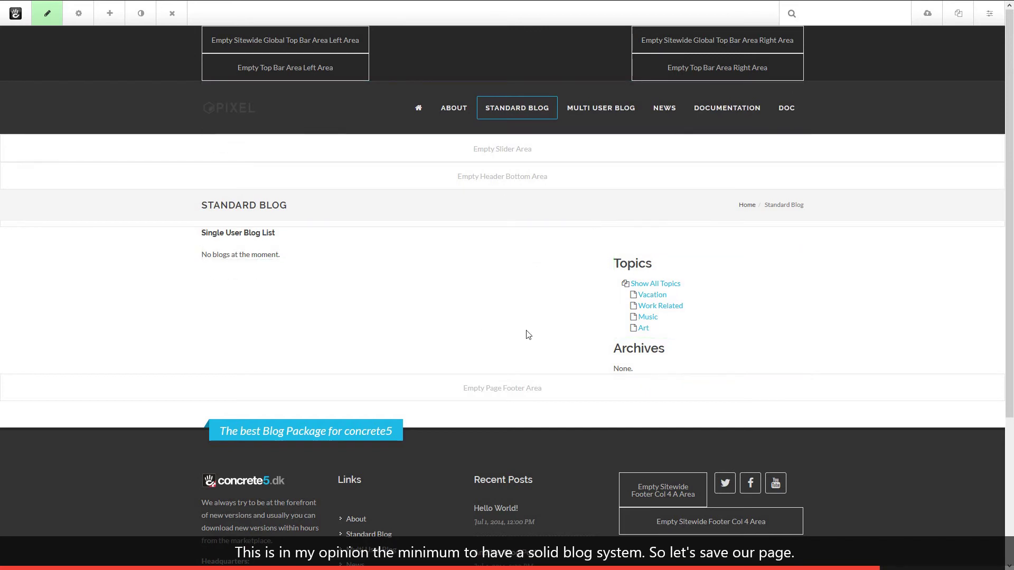
Publish the changes to the Standard Blog page and sign out of the administrator account.
click(47, 15)
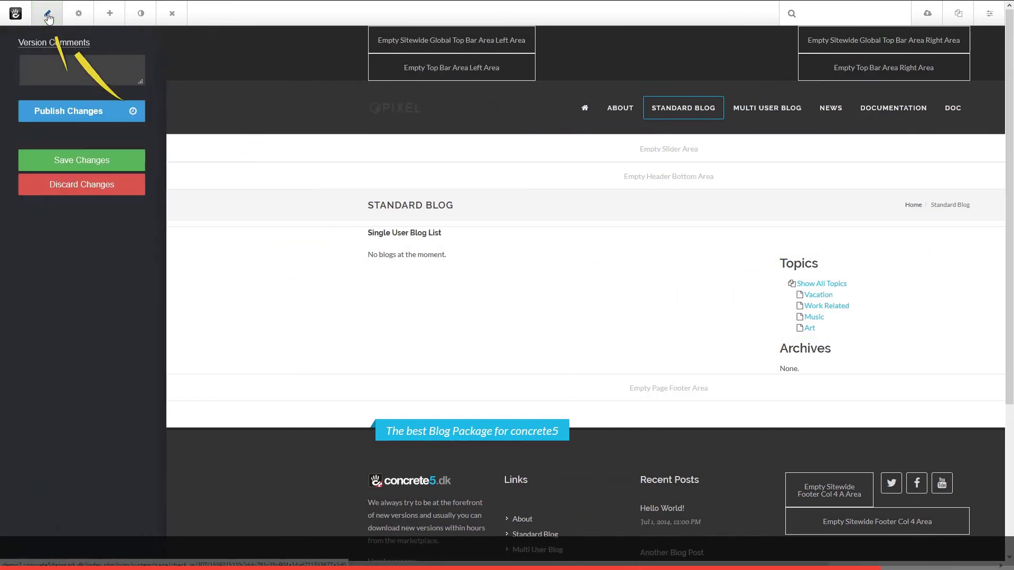
click(53, 119)
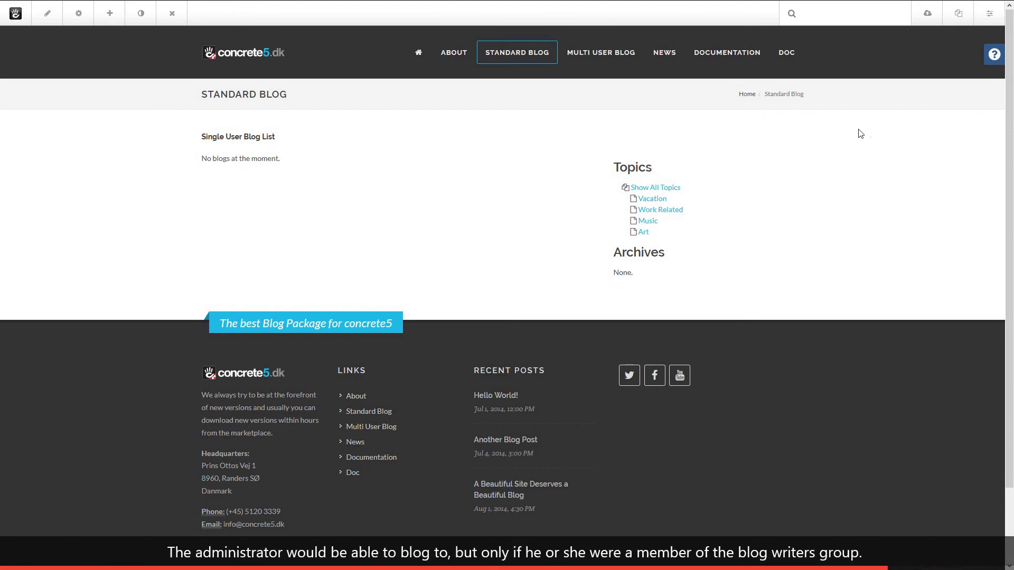
click(979, 23)
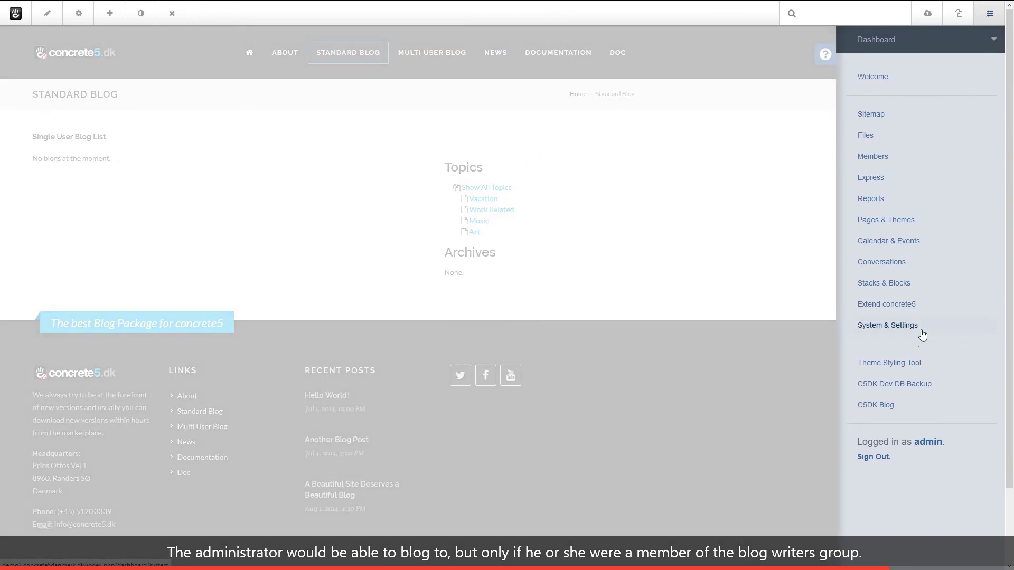
click(876, 458)
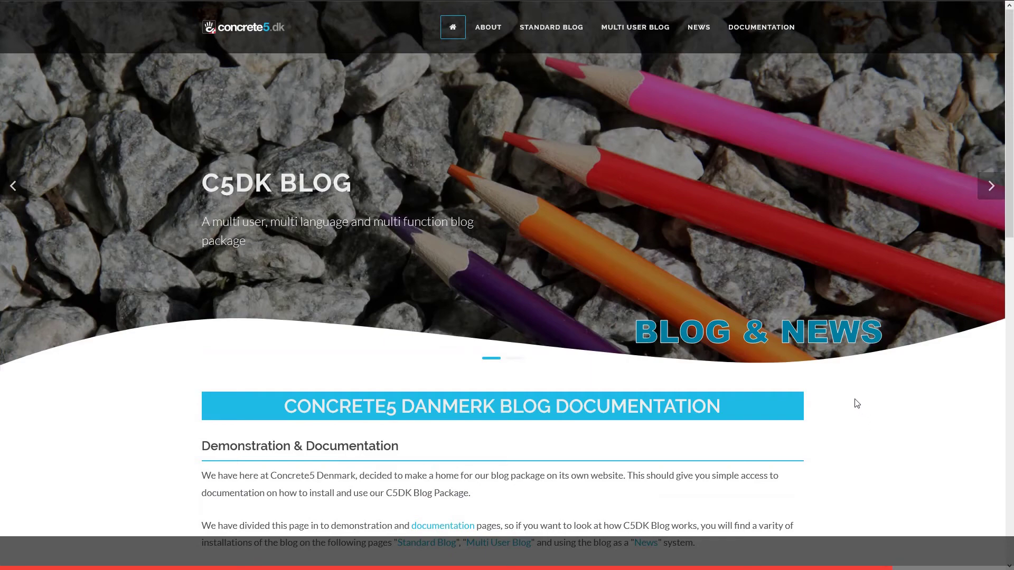
Sign in to the site with the blog writer's username and account password, and dismiss the browser's offer to save the login.
scroll(847, 391, down, 15)
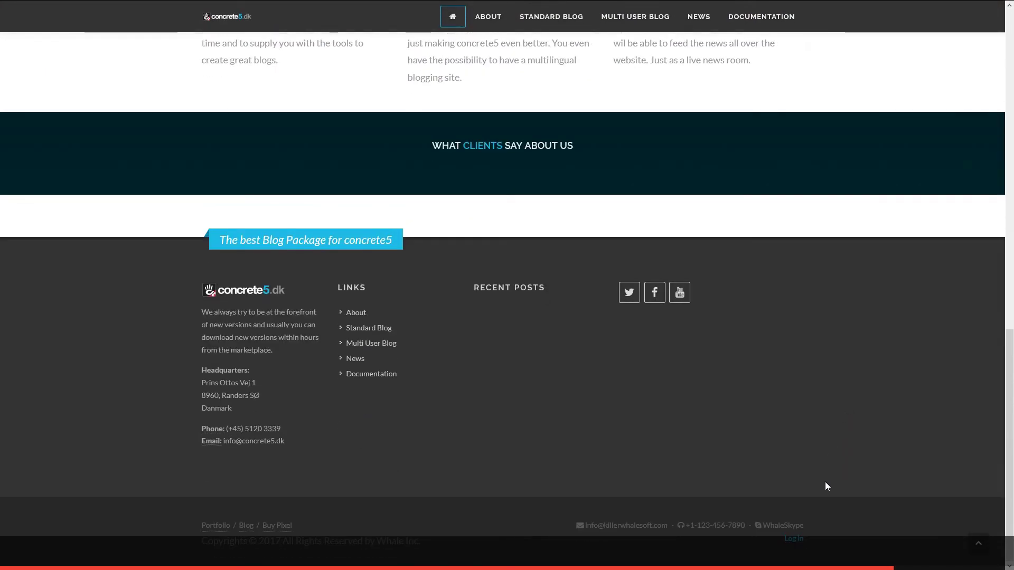
click(799, 543)
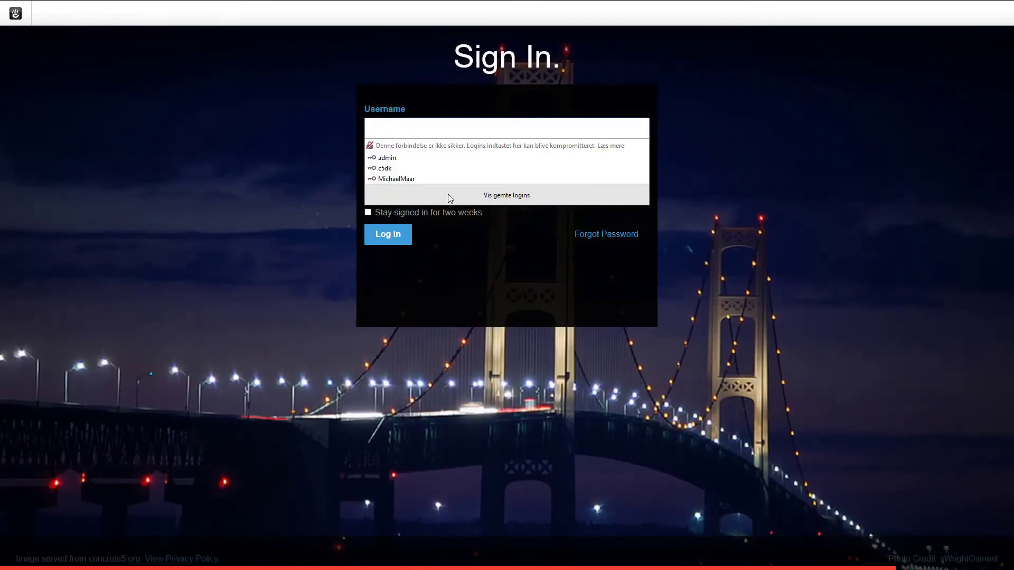
text(JohnDoe)
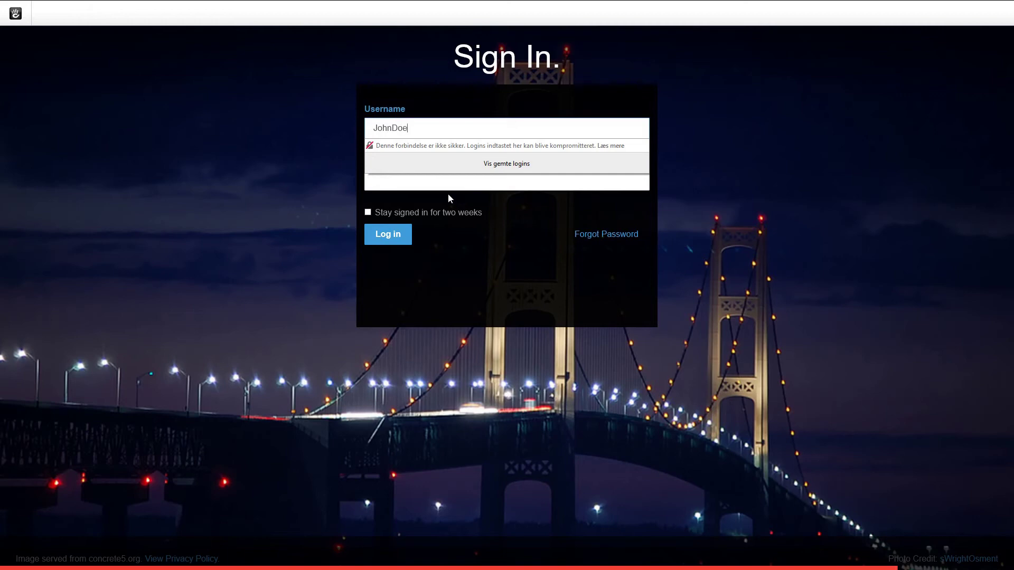
click(399, 185)
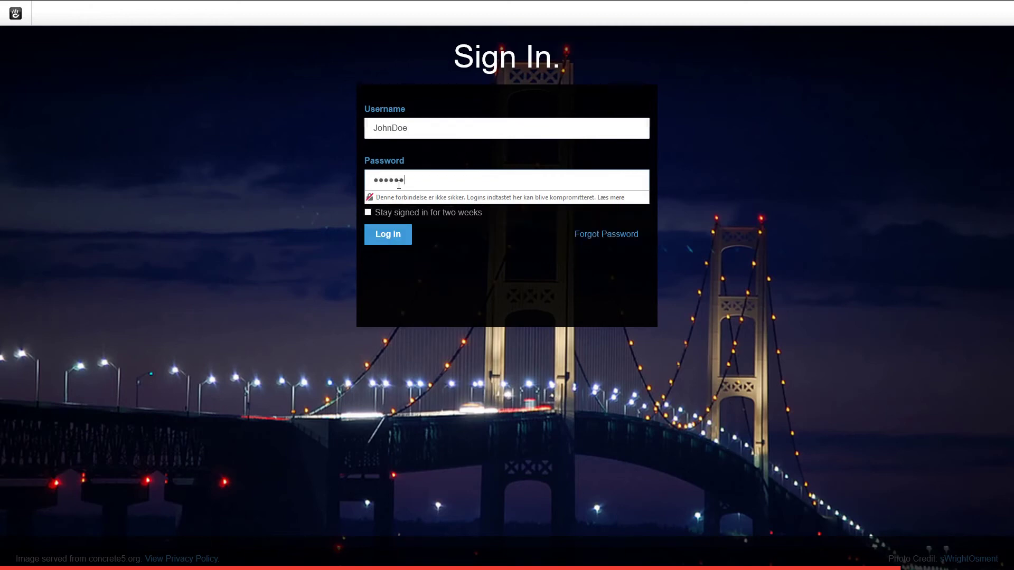
click(399, 238)
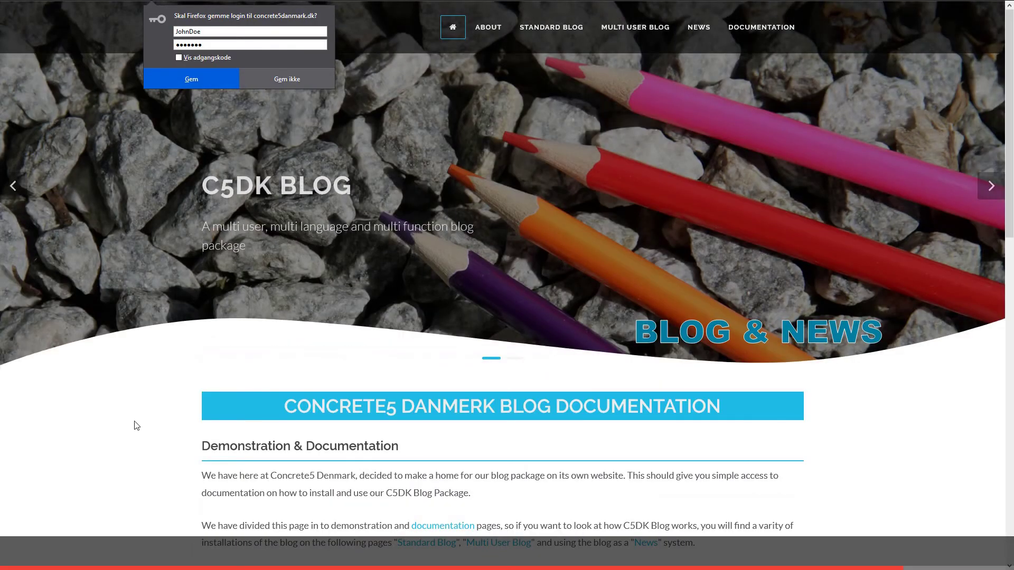
click(138, 425)
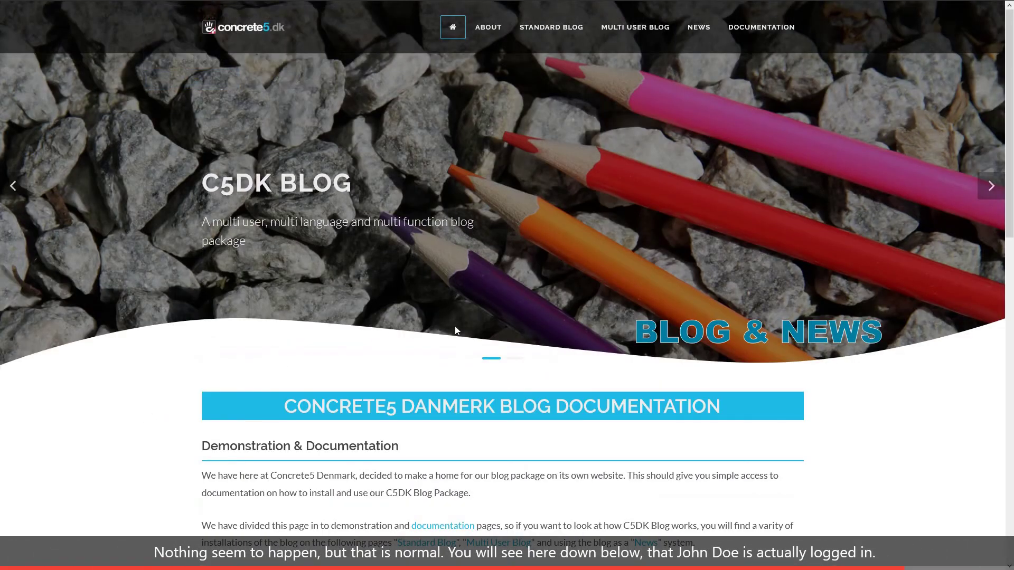
Check the signed-in account in the page footer, close the small profile notice and go to the Standard Blog page.
scroll(792, 378, down, 15)
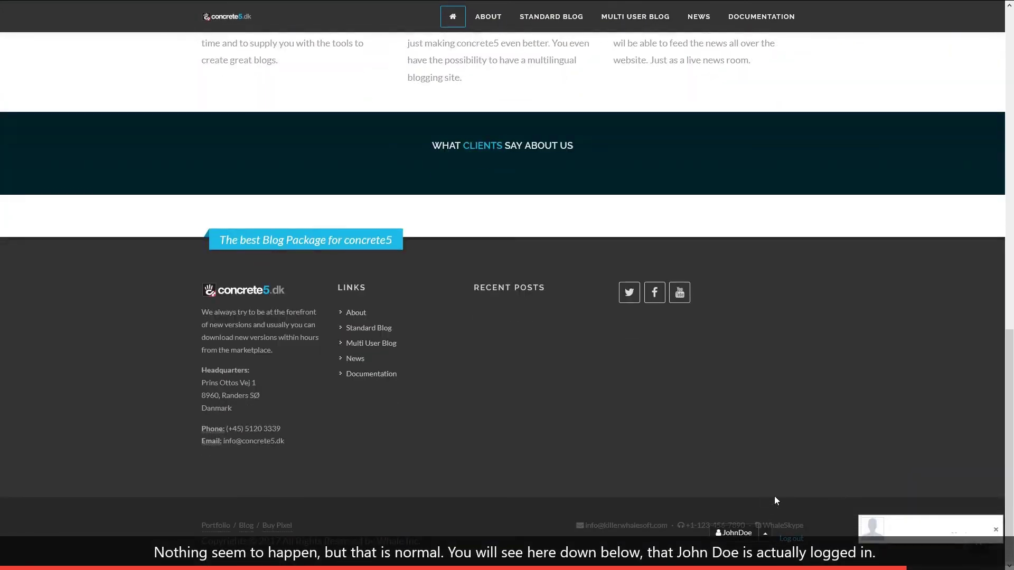
scroll(800, 475, up, 15)
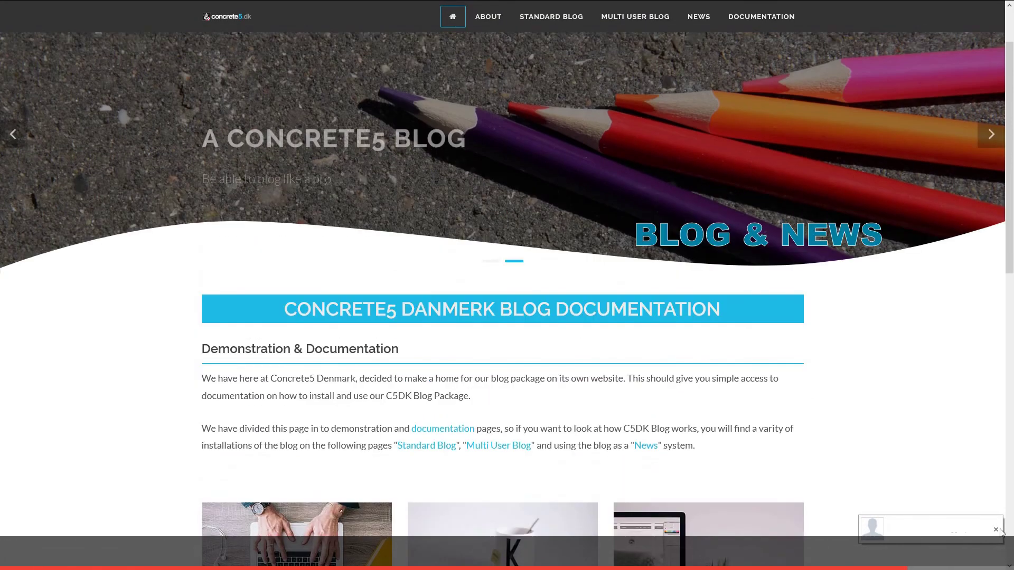
click(997, 530)
scroll(929, 380, up, 2)
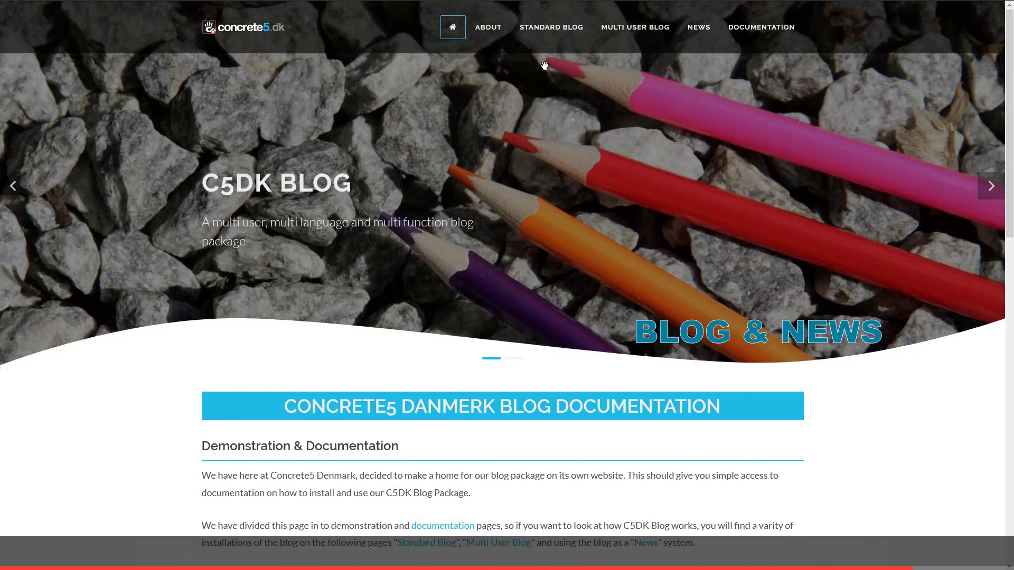
click(549, 31)
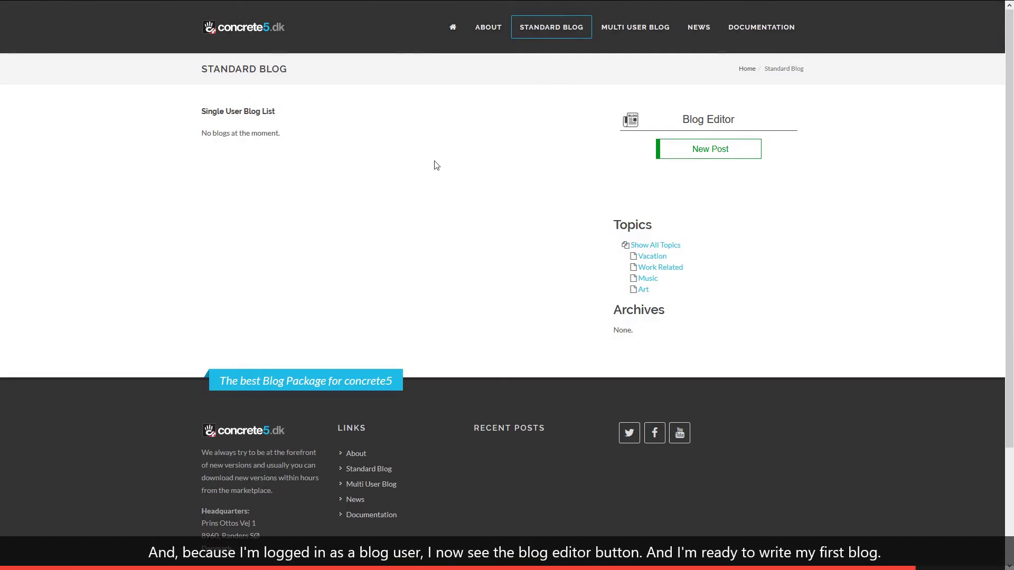
Start a new post from the Blog Editor on the Standard Blog page.
scroll(458, 170, down, 3)
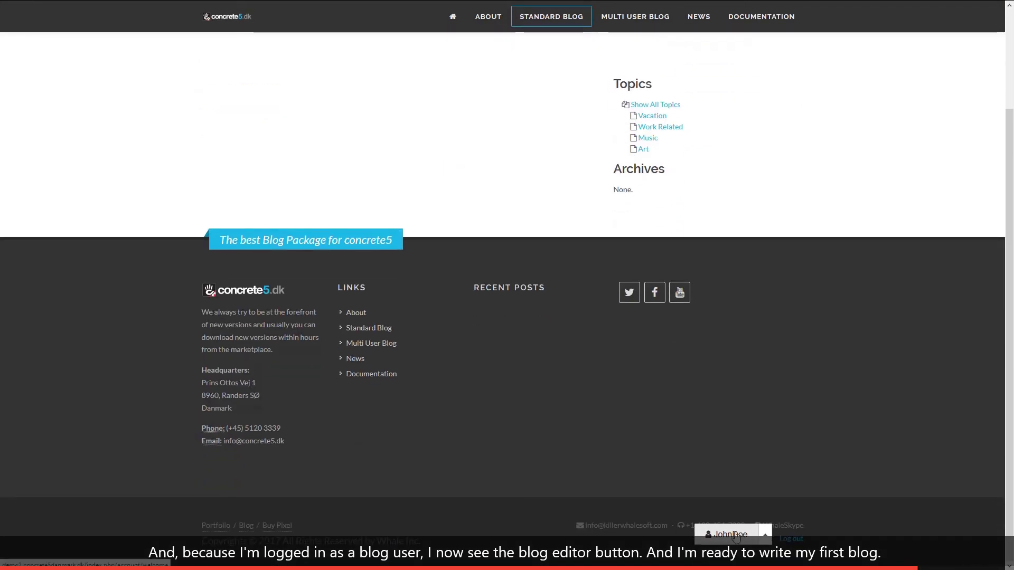
scroll(735, 536, up, 3)
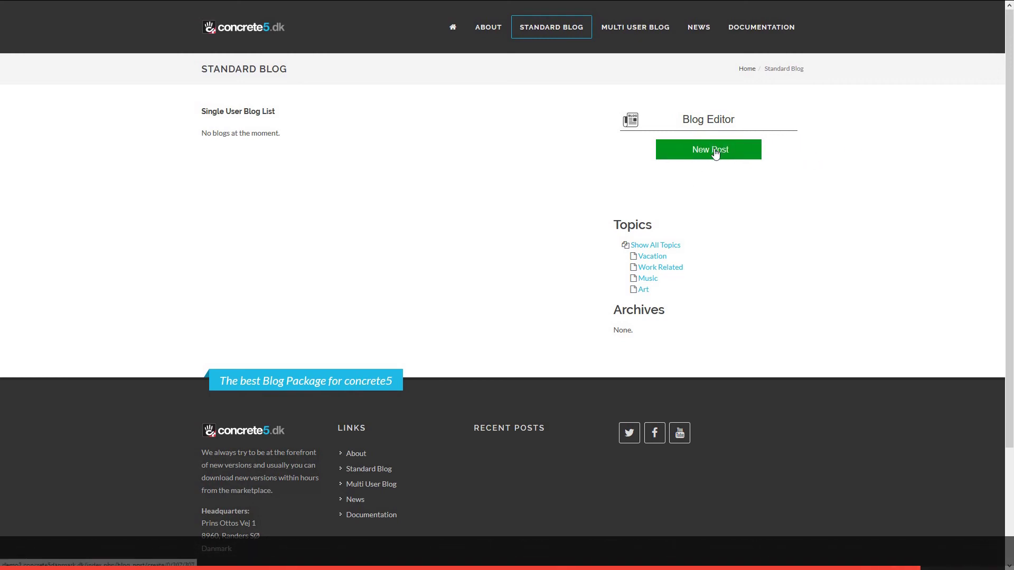
click(715, 152)
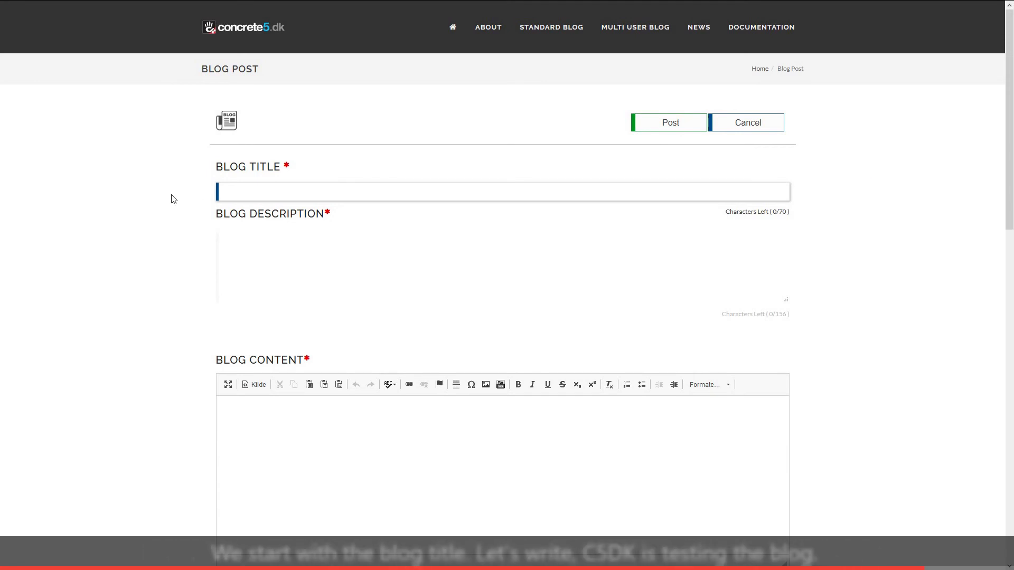
Set the blog title to "C5DK is testing the blog".
click(256, 186)
text(C)
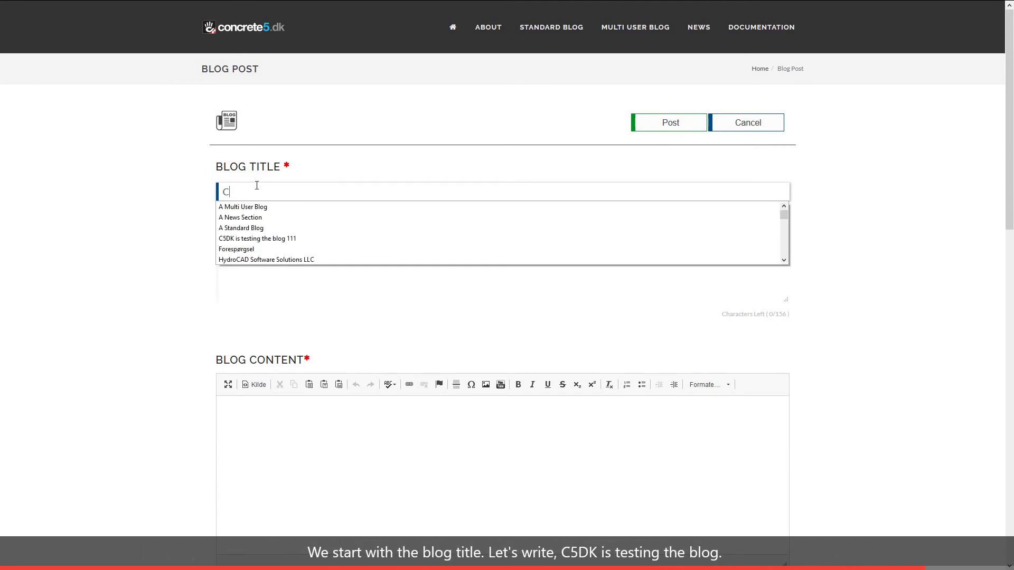
text(5)
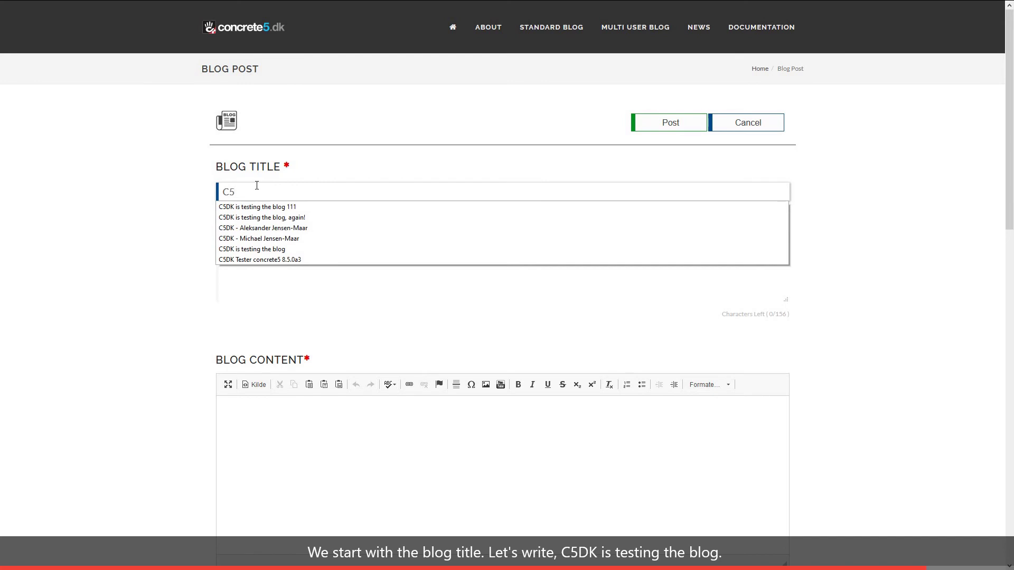
key(Down)
key(Down)
key(Down)
key(Down)
key(Down)
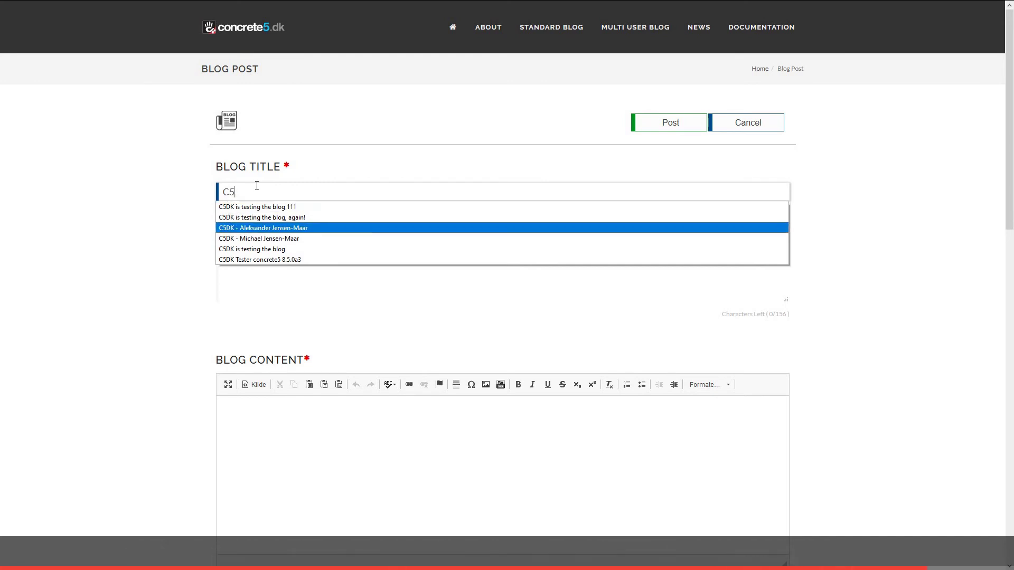
key(Return)
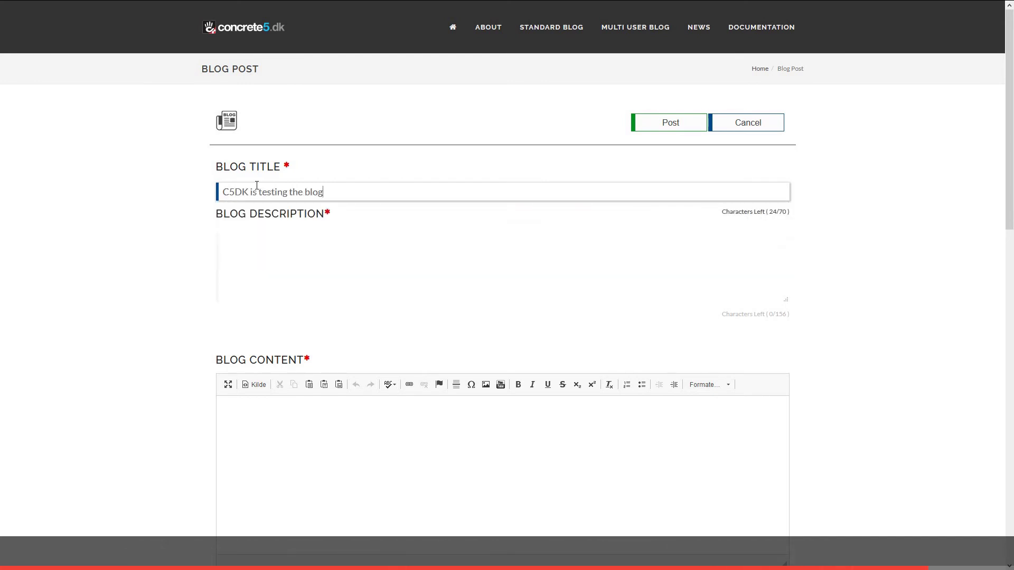
click(907, 344)
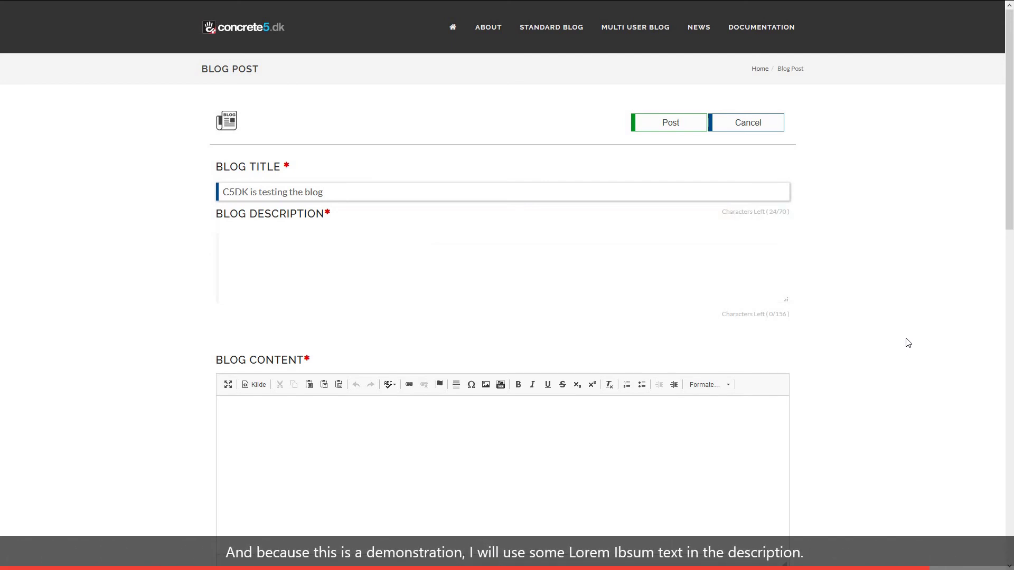
Enter the blog description "Lorem ipsum dolor sit amet, consectetur adipiscing elit. Vestibulum dui tortor, posuere ac dapibus sit amet, placerat quis ipsum.".
click(681, 294)
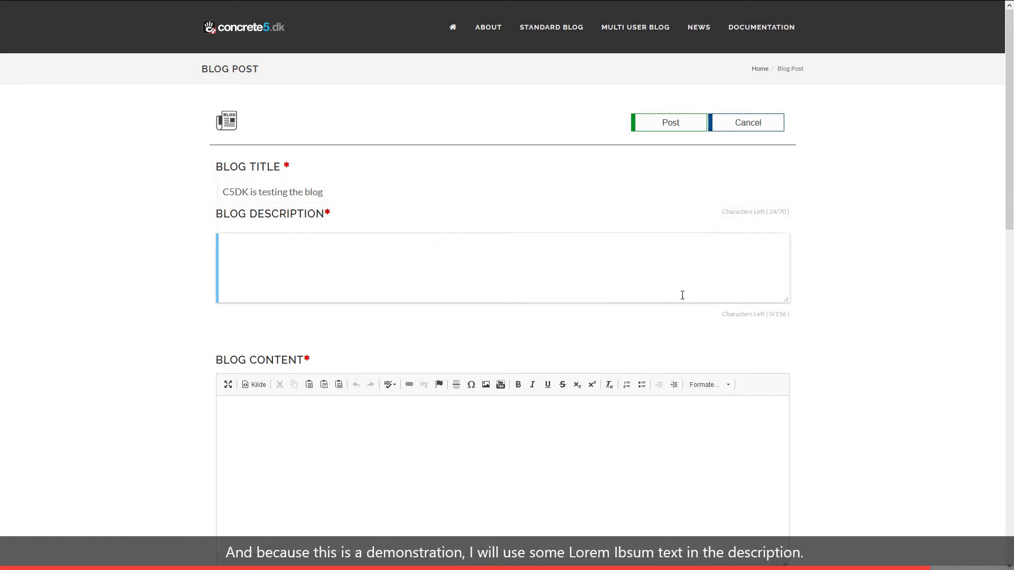
text(Lorem ipsum dolor sit amet, consectetur adipiscing elit. Vestibulum dui tortor, posuere ac dapibus sit amet, placerat quis ipsum)
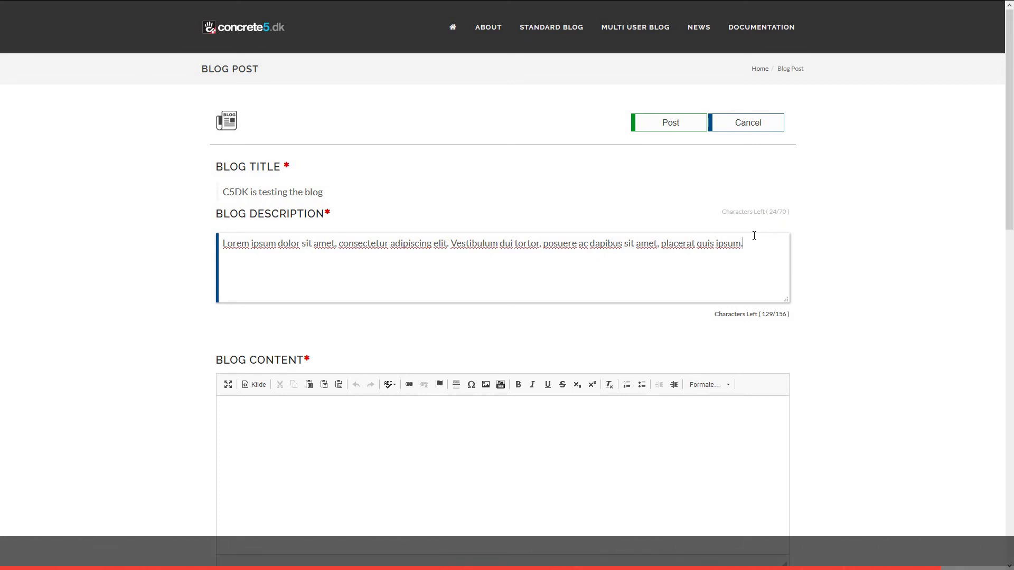
click(977, 205)
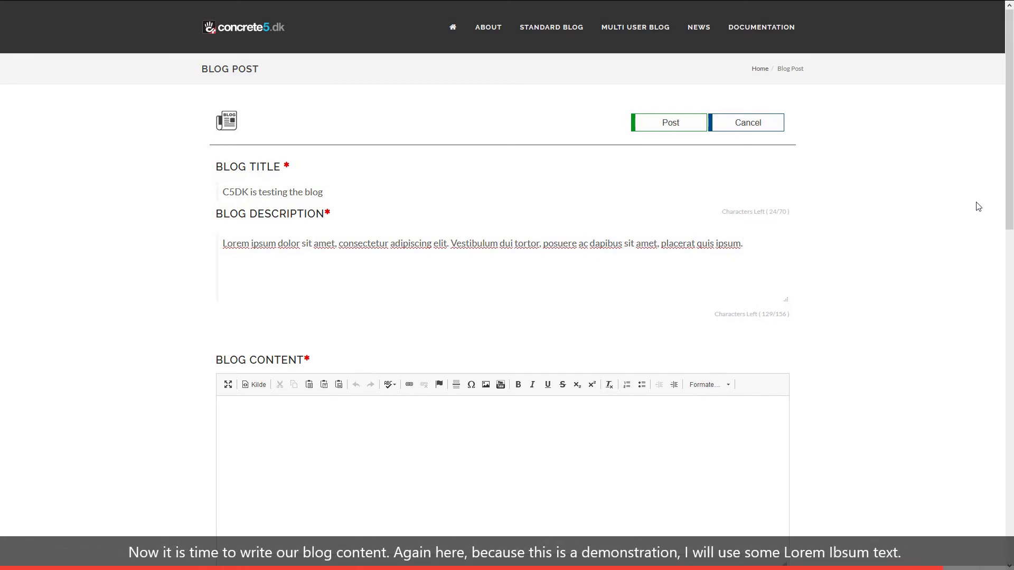
Paste the three Lorem ipsum paragraphs into the blog content and assign the Vacation topic to the post.
click(301, 425)
key(ctrl+v)
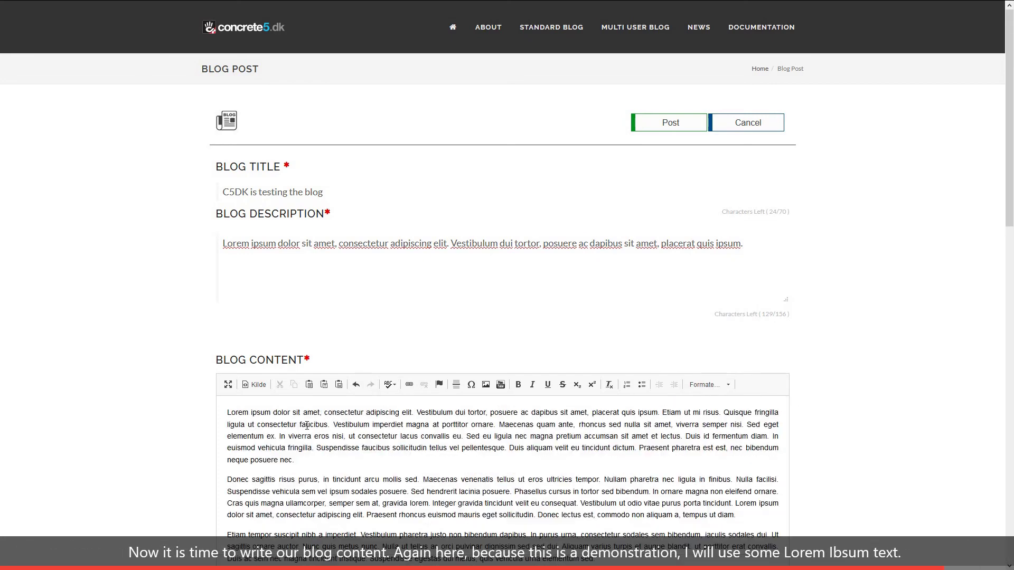
scroll(552, 444, down, 3)
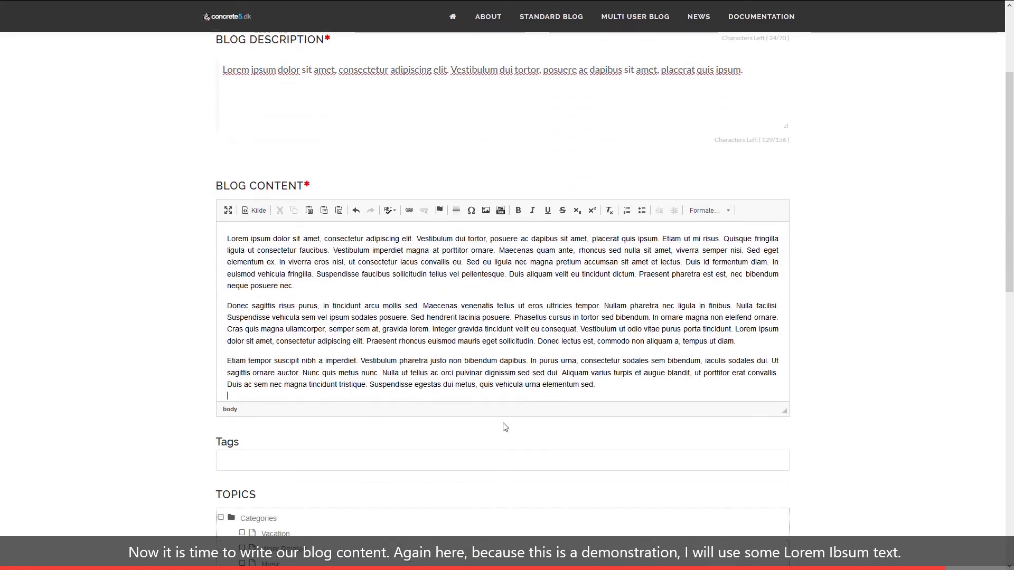
scroll(502, 426, down, 1)
scroll(385, 461, down, 2)
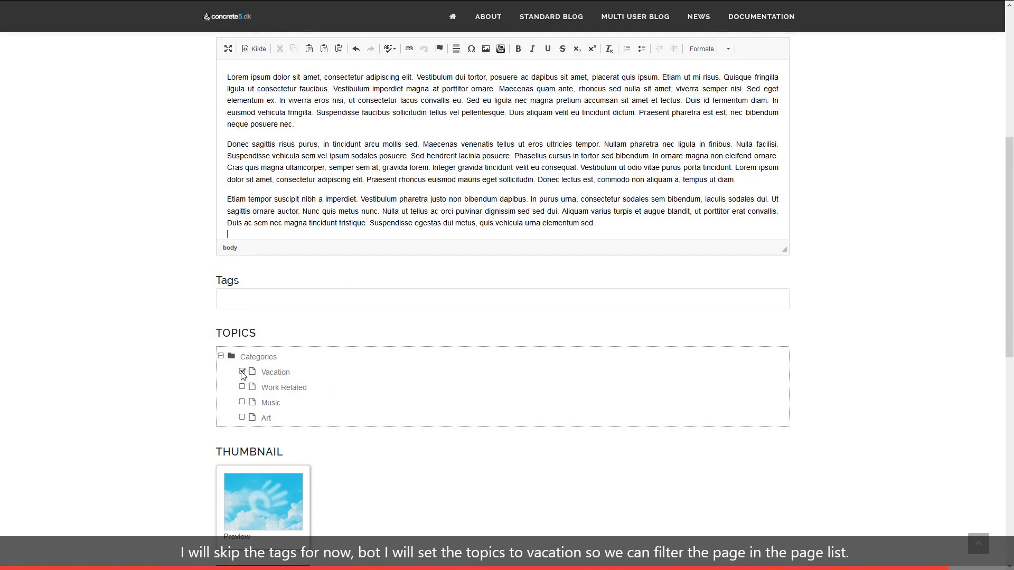
scroll(376, 394, up, 1)
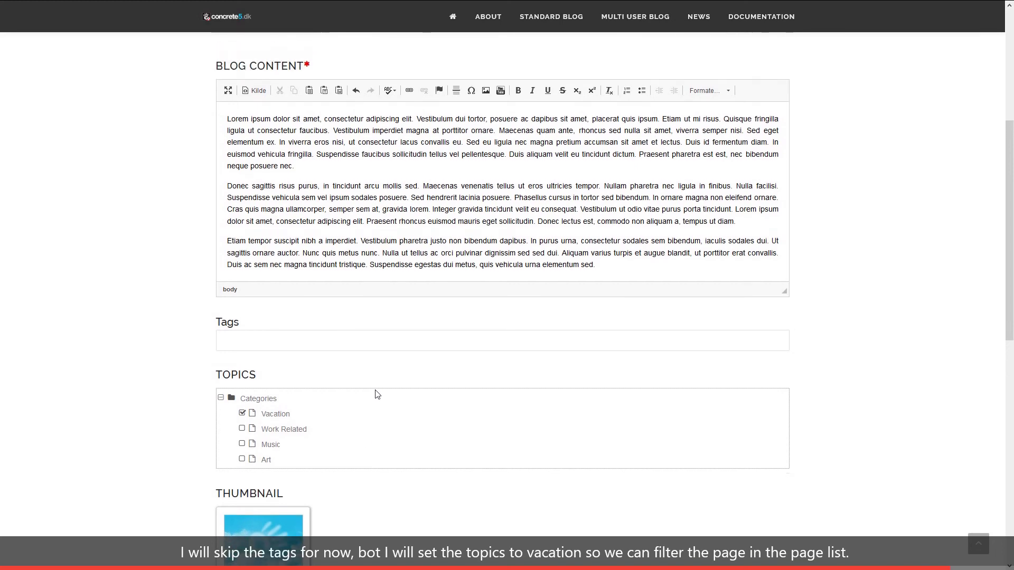
scroll(376, 394, down, 3)
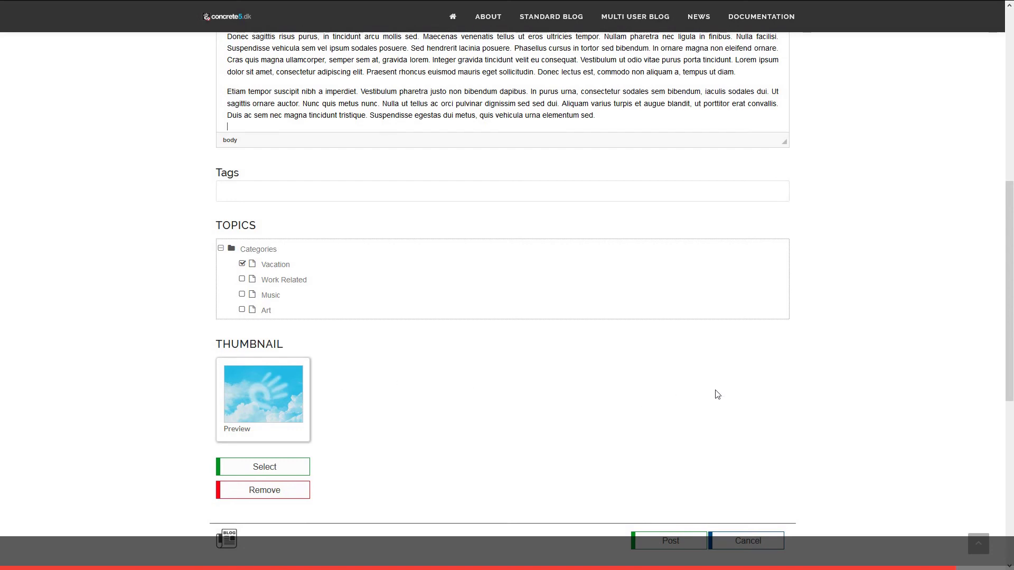
Upload the picture IMG_2814 and insert it on a new line after the first paragraph of the blog content.
scroll(829, 381, up, 1)
scroll(828, 381, up, 5)
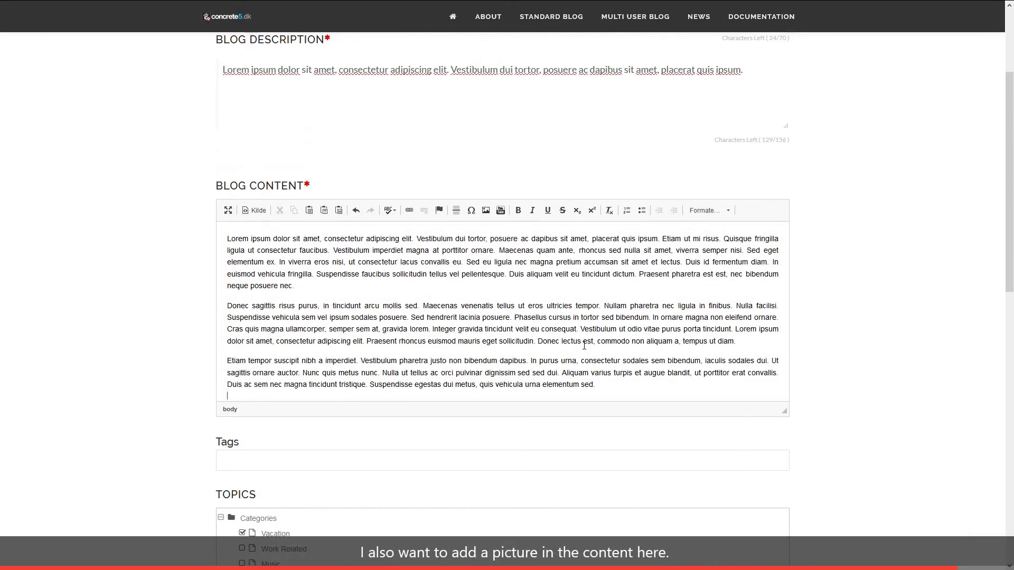
key(Return)
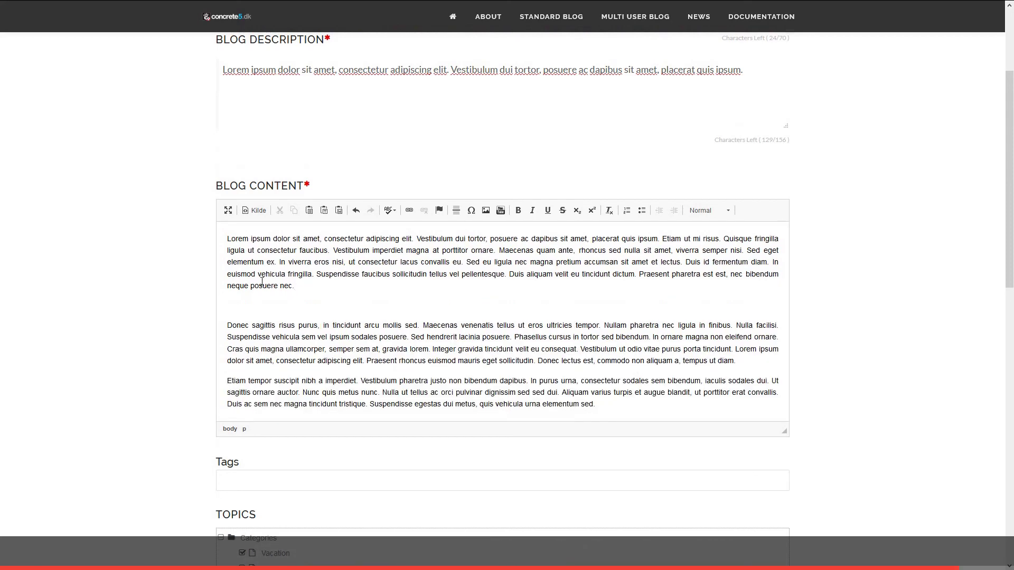
click(485, 211)
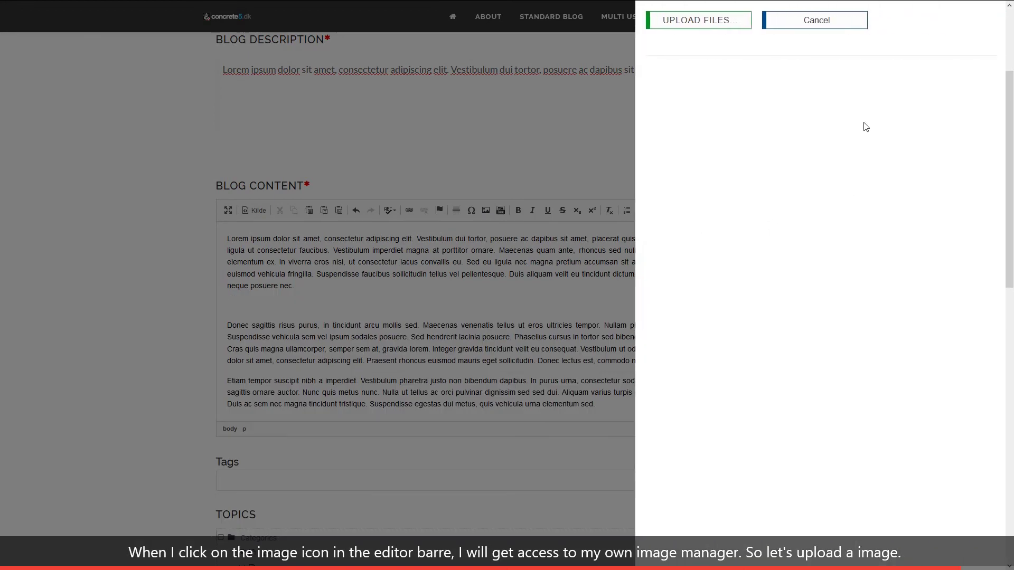
click(706, 26)
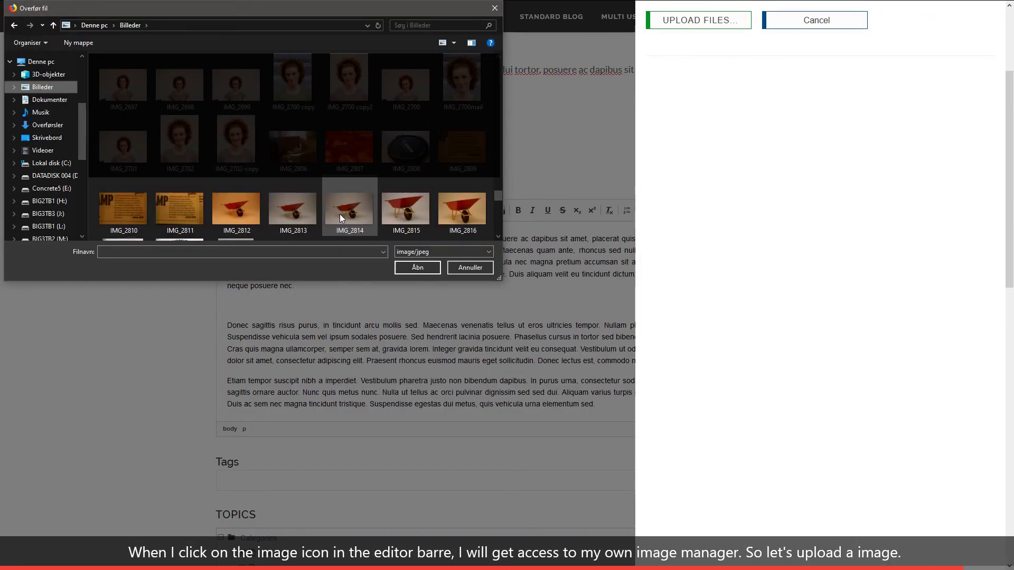
click(340, 214)
click(417, 268)
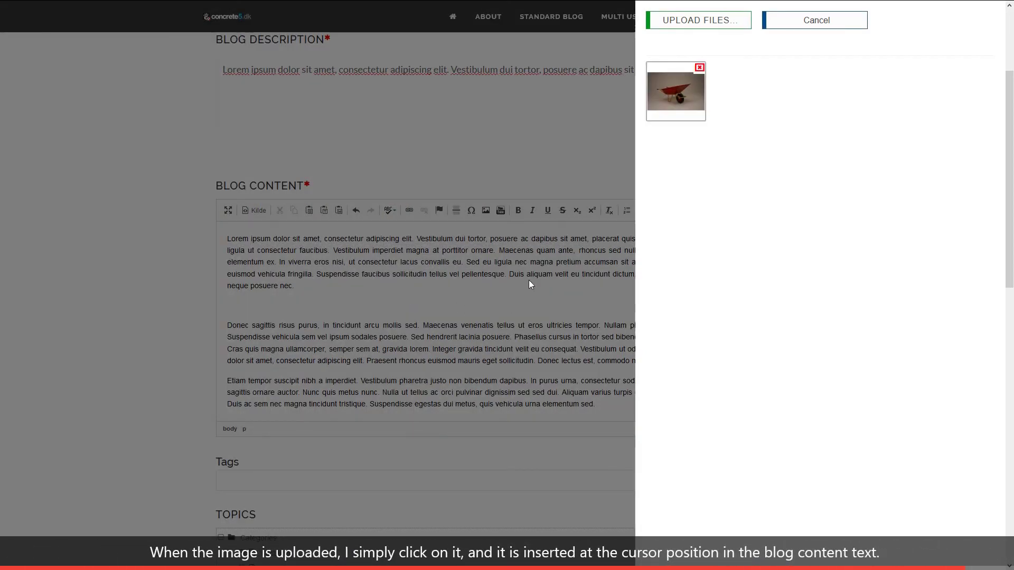
click(669, 108)
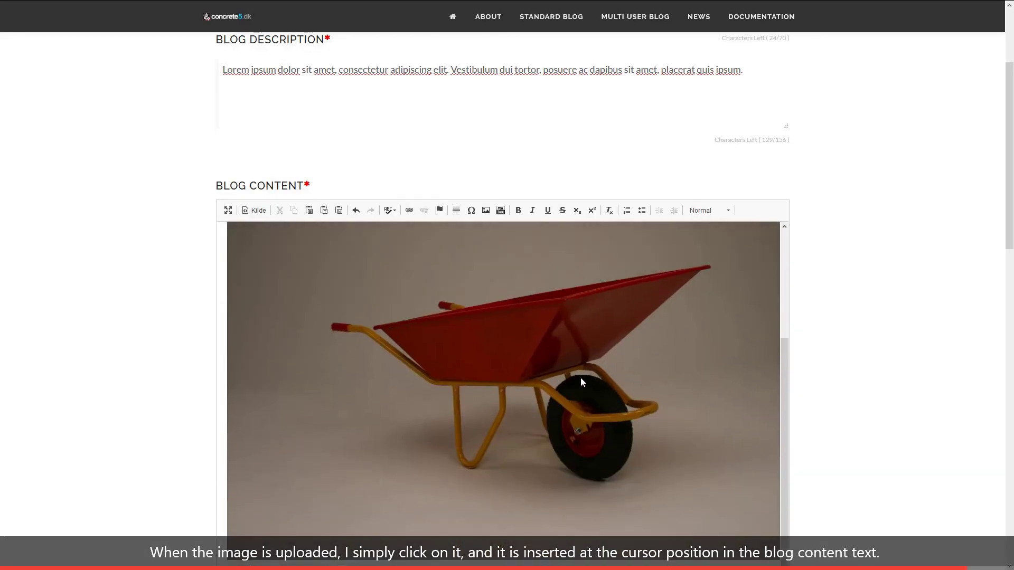
scroll(575, 375, up, 3)
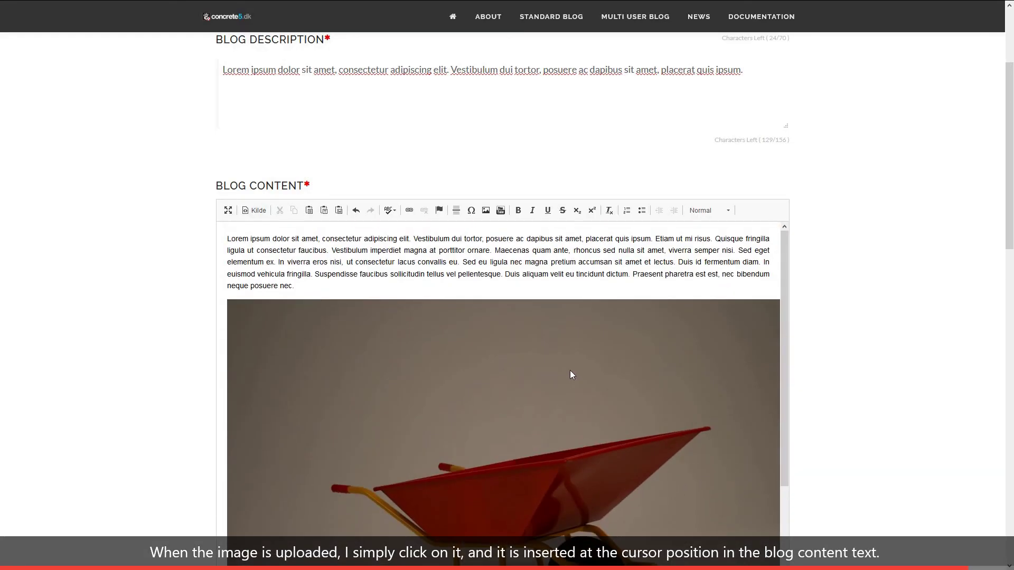
Choose the already uploaded wheelbarrow picture as the blog post's thumbnail.
scroll(836, 323, down, 6)
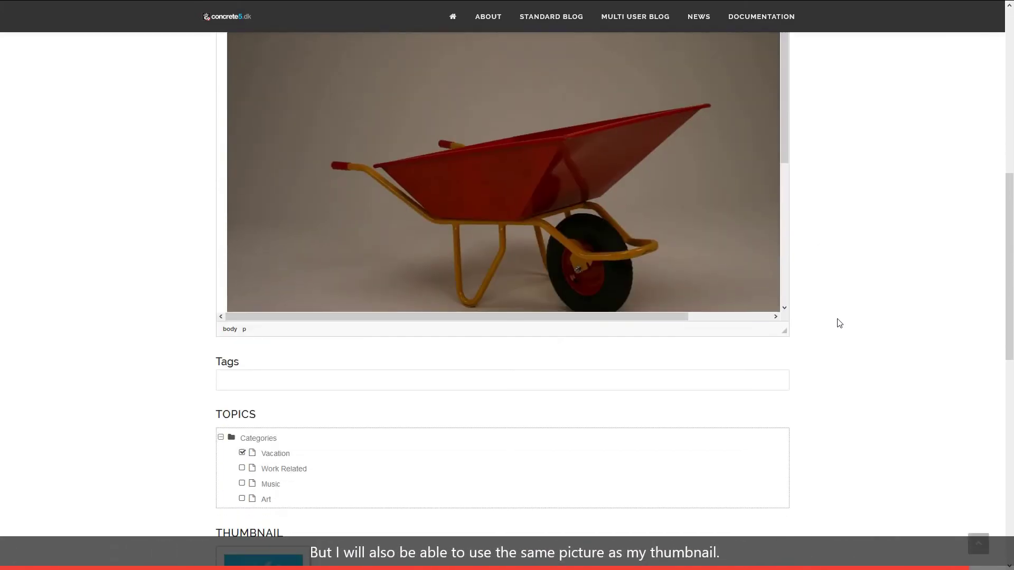
scroll(837, 322, down, 4)
click(262, 443)
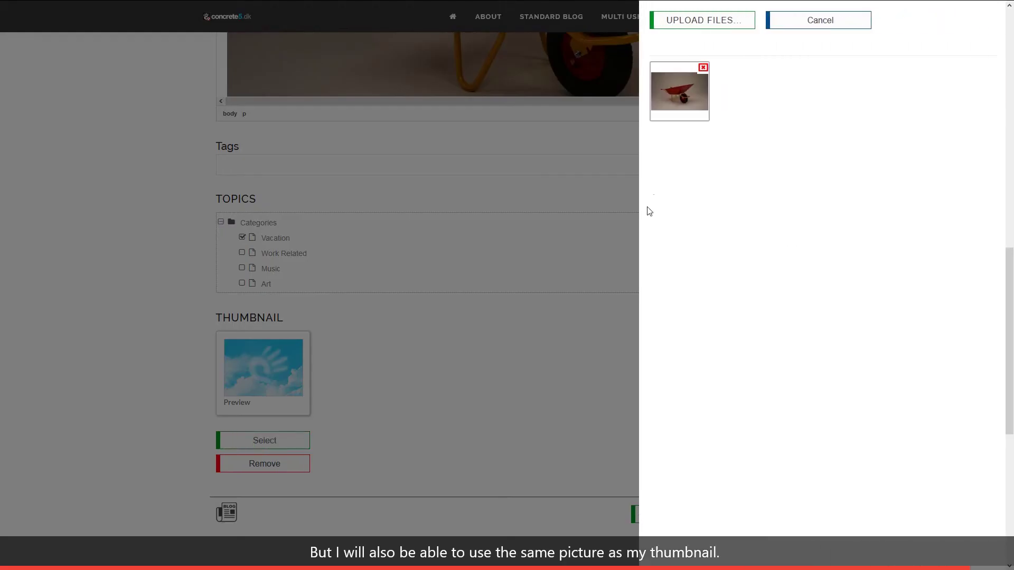
click(673, 92)
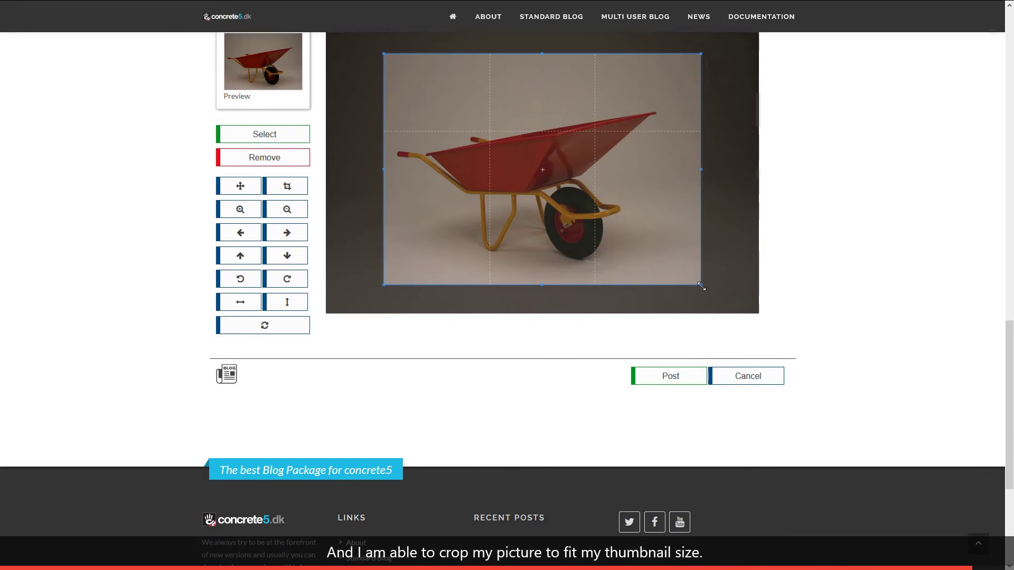
Crop the thumbnail slightly tighter around the wheelbarrow and shift the crop area down a little to frame it.
drag(700, 285, 680, 270)
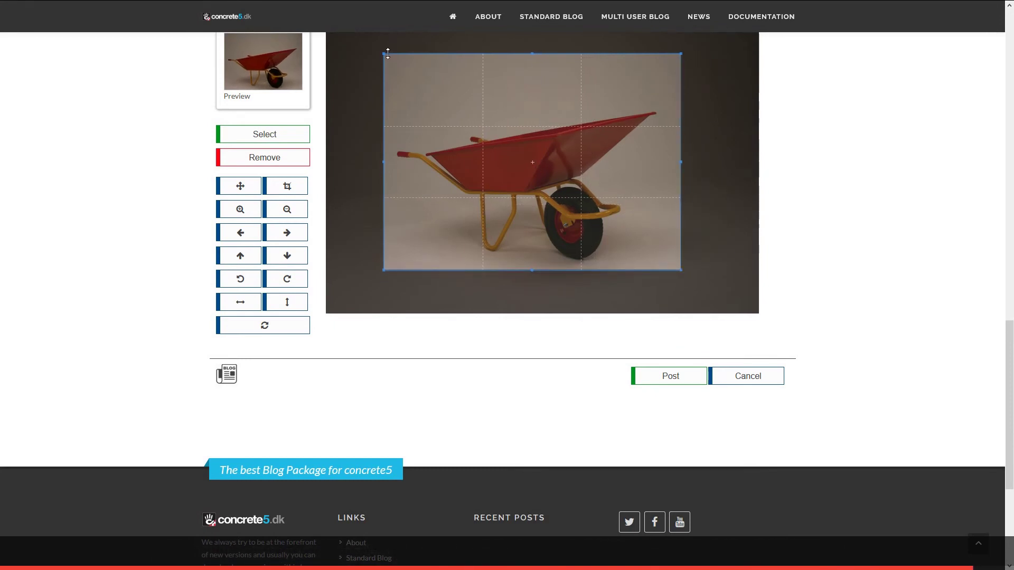
drag(382, 53, 389, 57)
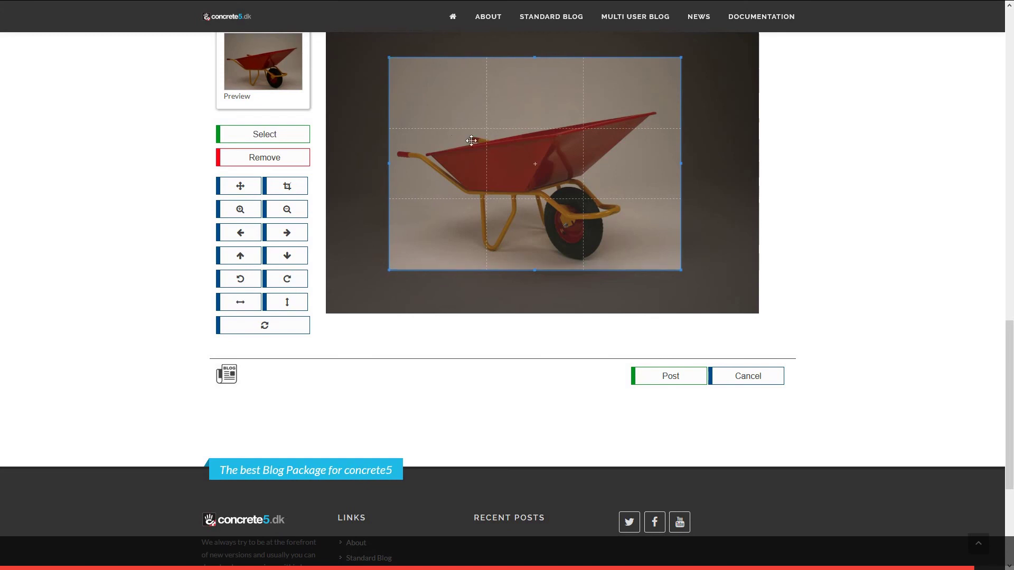
drag(521, 163, 518, 172)
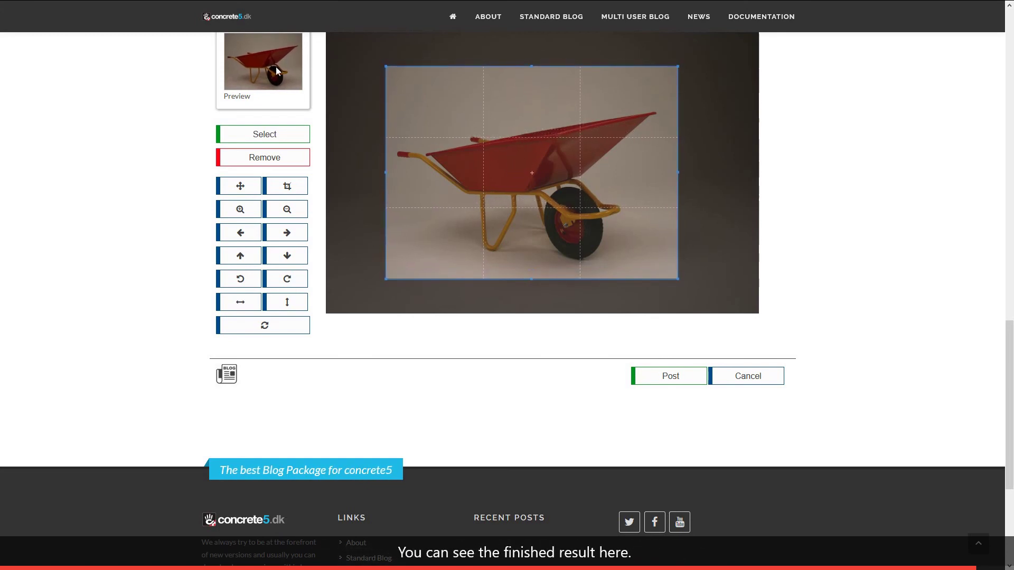
Review the blog post's title, description, content, topic and thumbnail, and publish the post.
scroll(946, 163, up, 2)
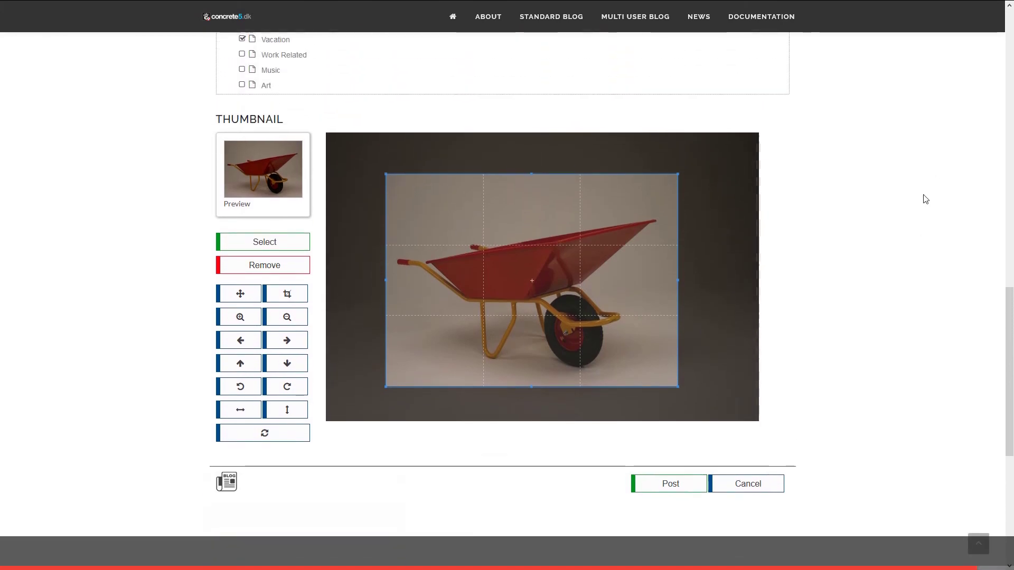
scroll(925, 196, up, 5)
scroll(924, 196, up, 10)
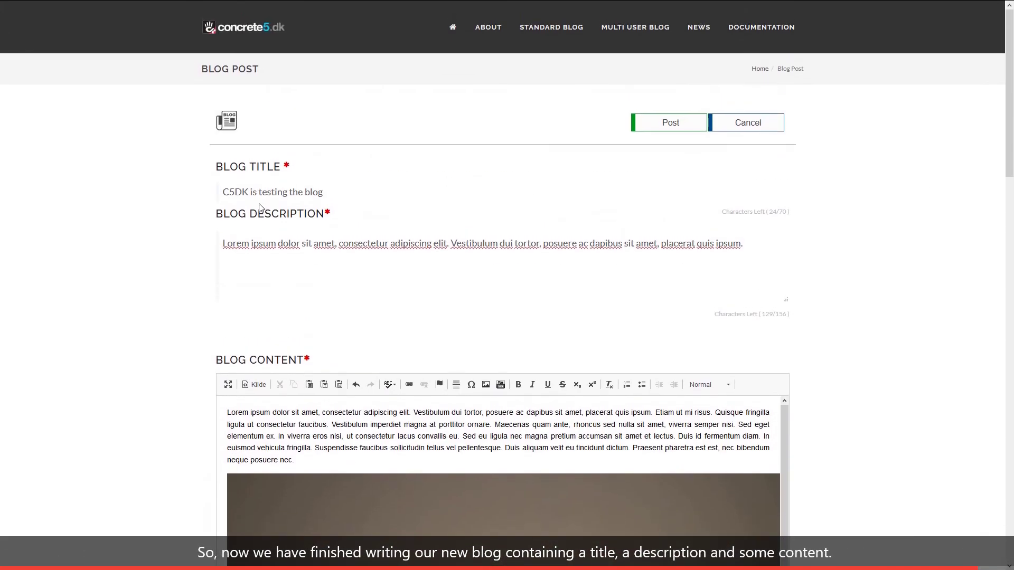
click(226, 193)
click(269, 249)
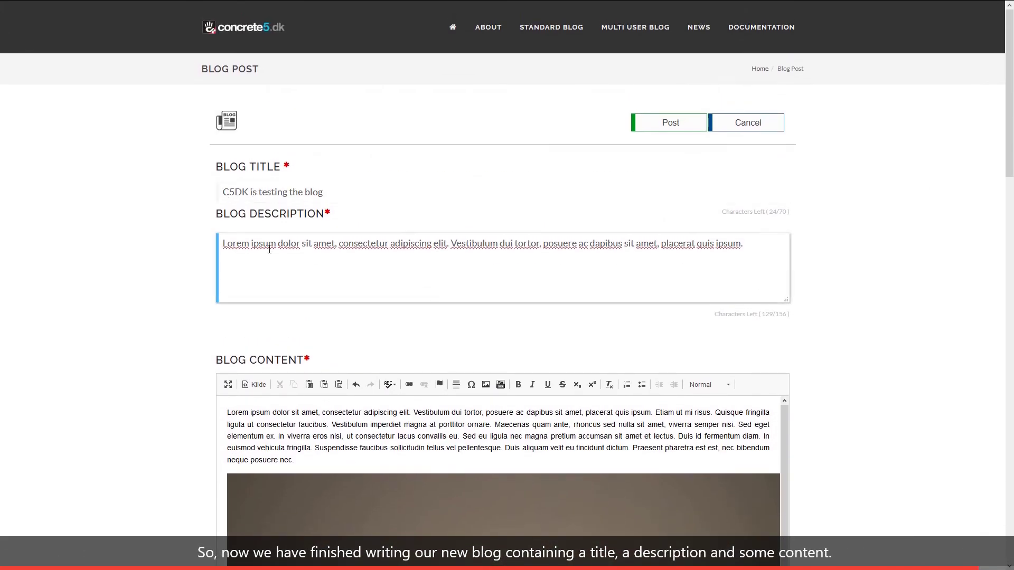
click(907, 299)
scroll(911, 285, down, 5)
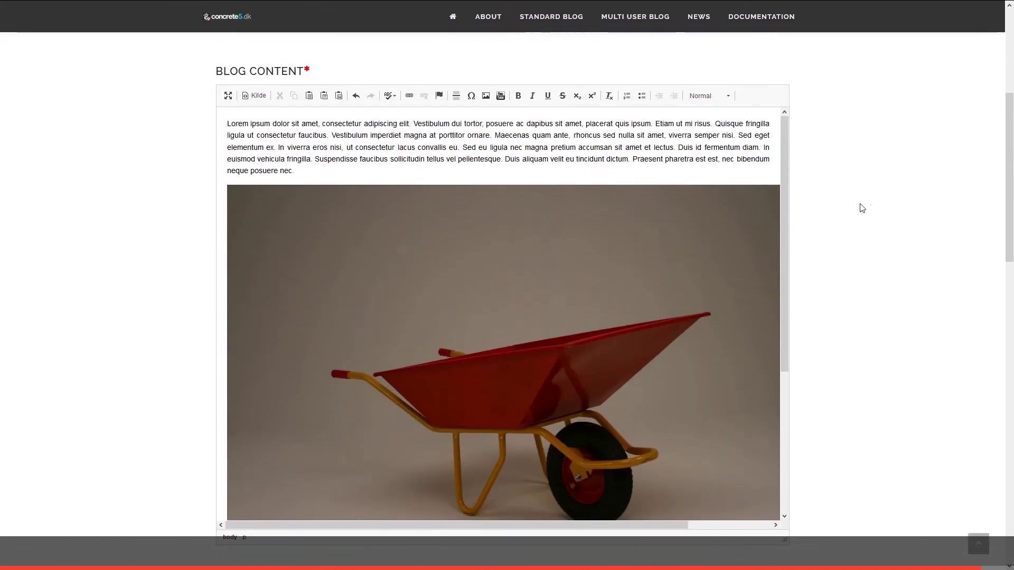
scroll(864, 206, down, 7)
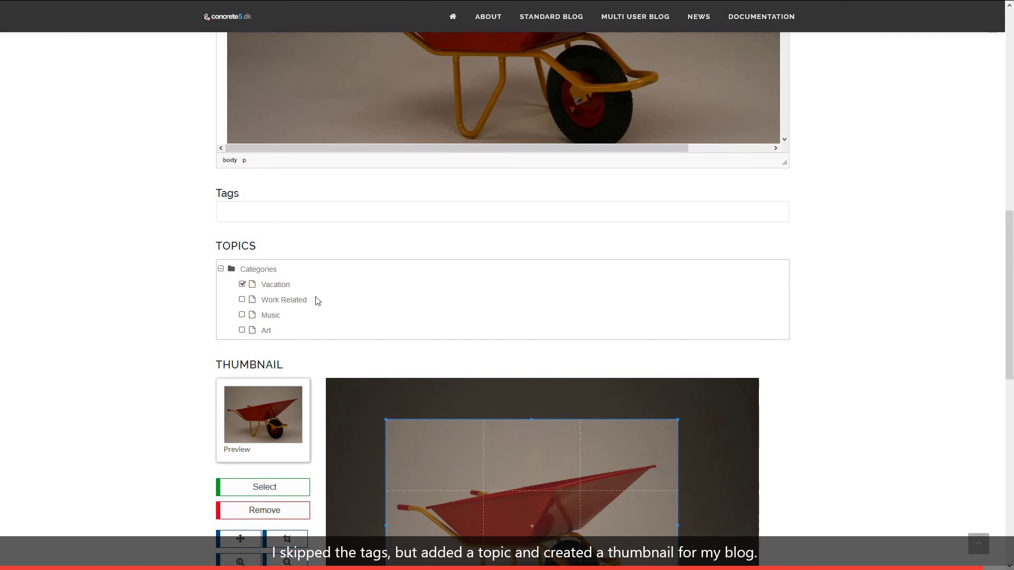
scroll(726, 310, down, 4)
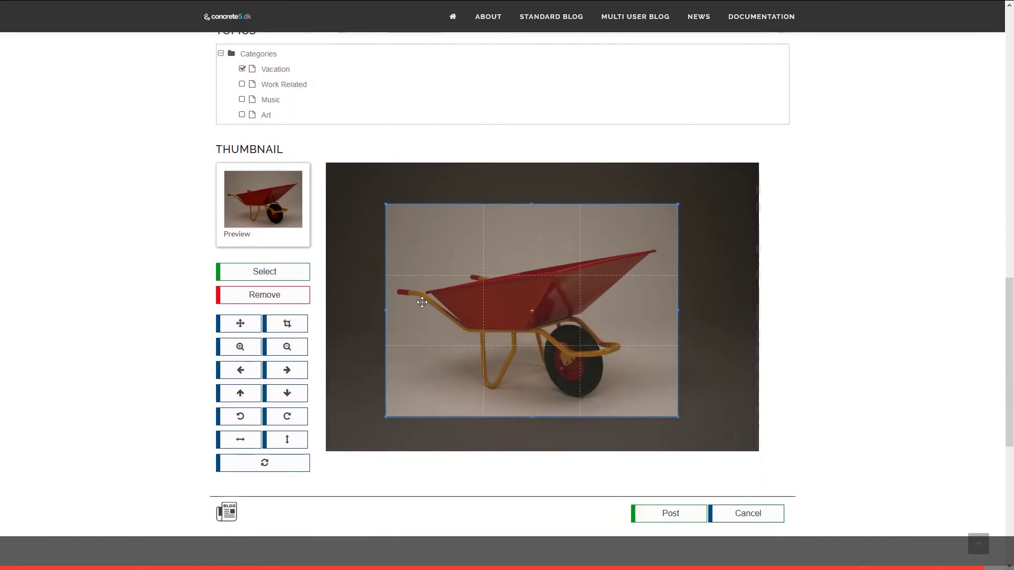
click(669, 513)
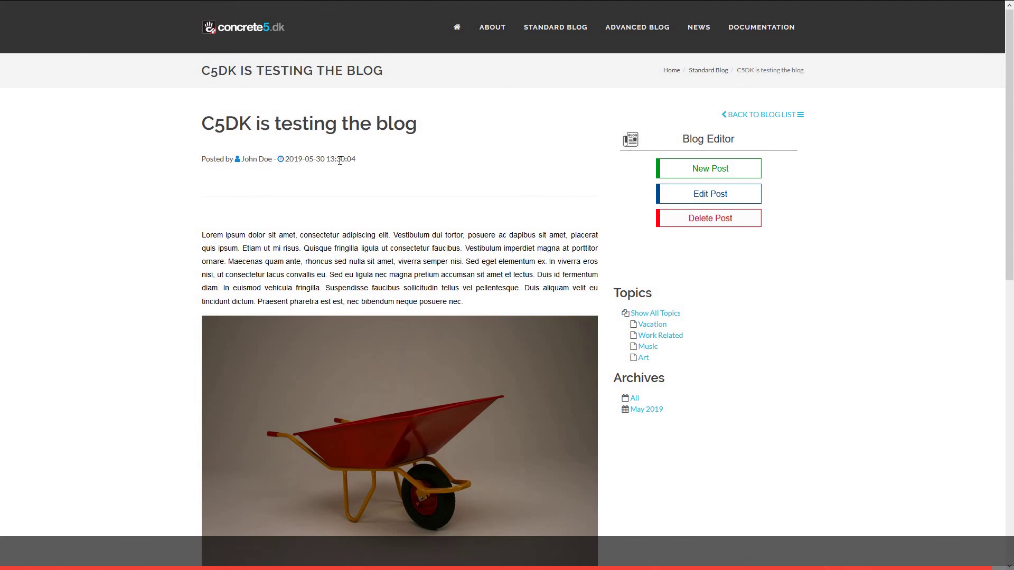
Look through the published blog post down to its share links and return to the blog list.
scroll(353, 302, down, 5)
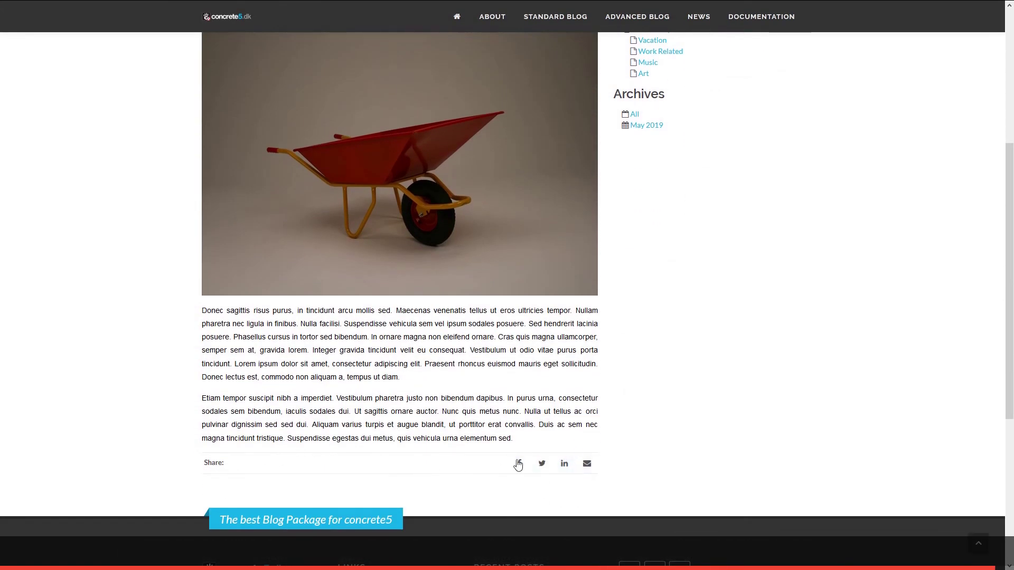
scroll(511, 347, up, 5)
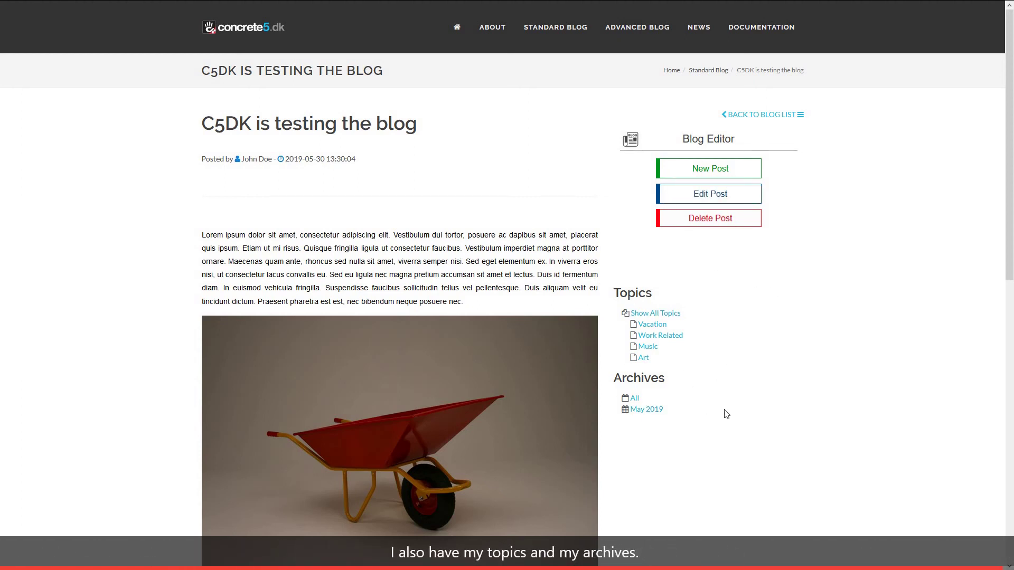
click(771, 121)
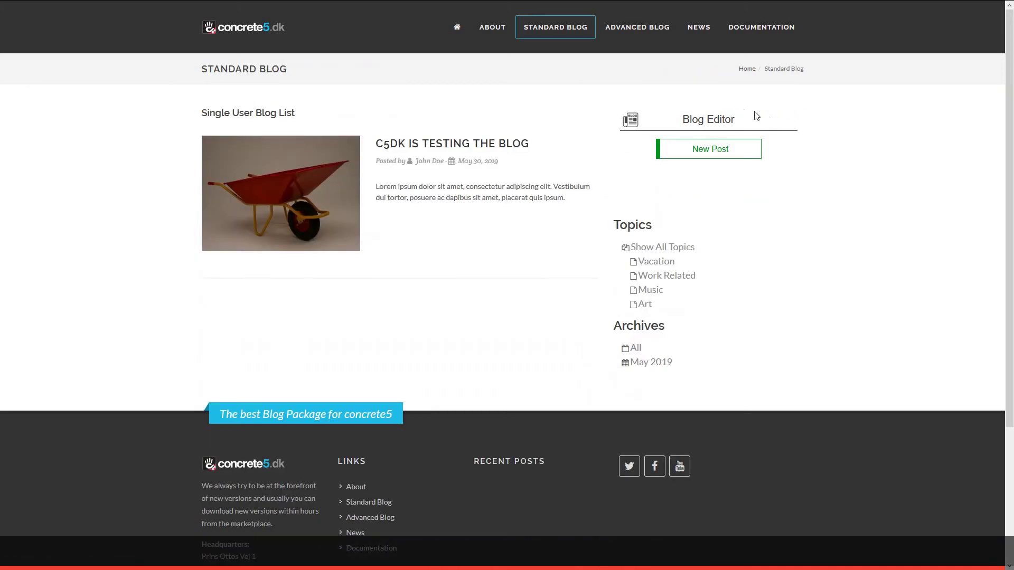